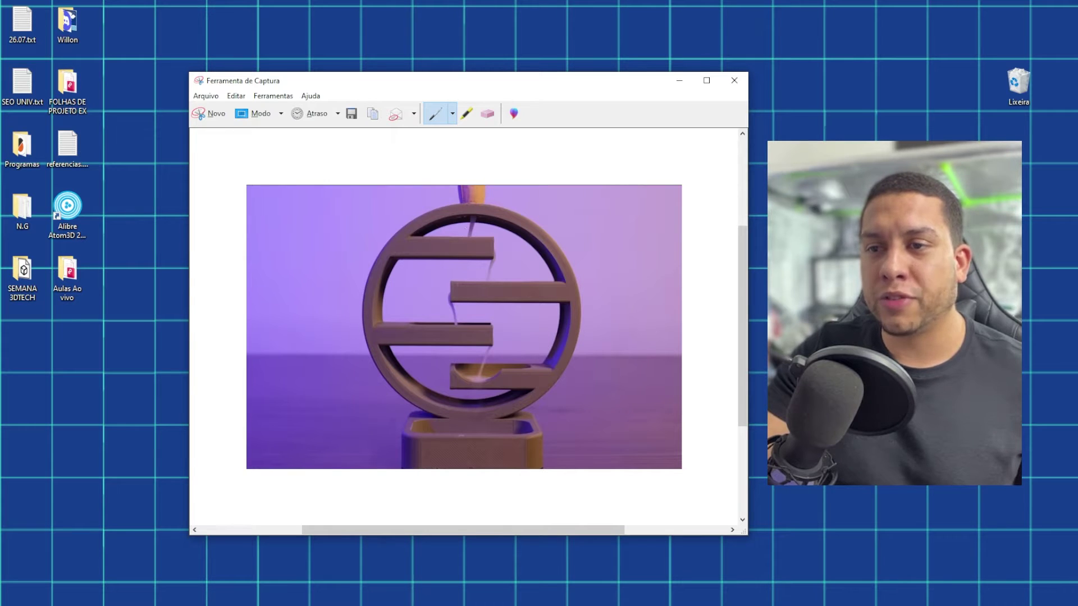
Step: Draw red pen strokes on the captured incense holder image, vertically through its centre and down one side of the ring
left_click_drag(472, 232, 475, 384)
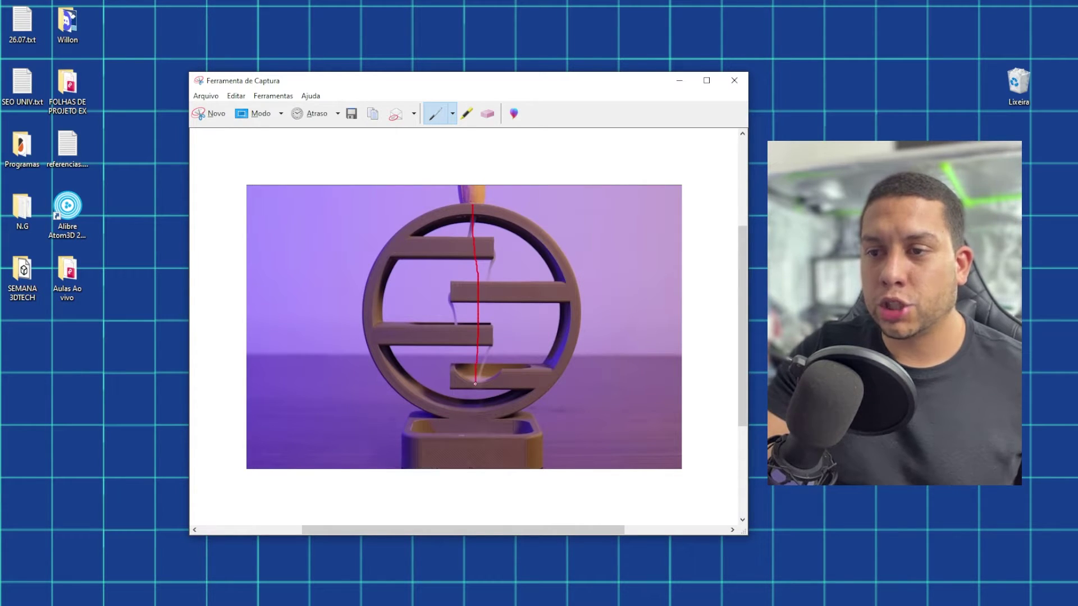
mouse_move(496, 208)
left_mouse_down()
mouse_move(574, 275)
mouse_move(559, 386)
left_mouse_up()
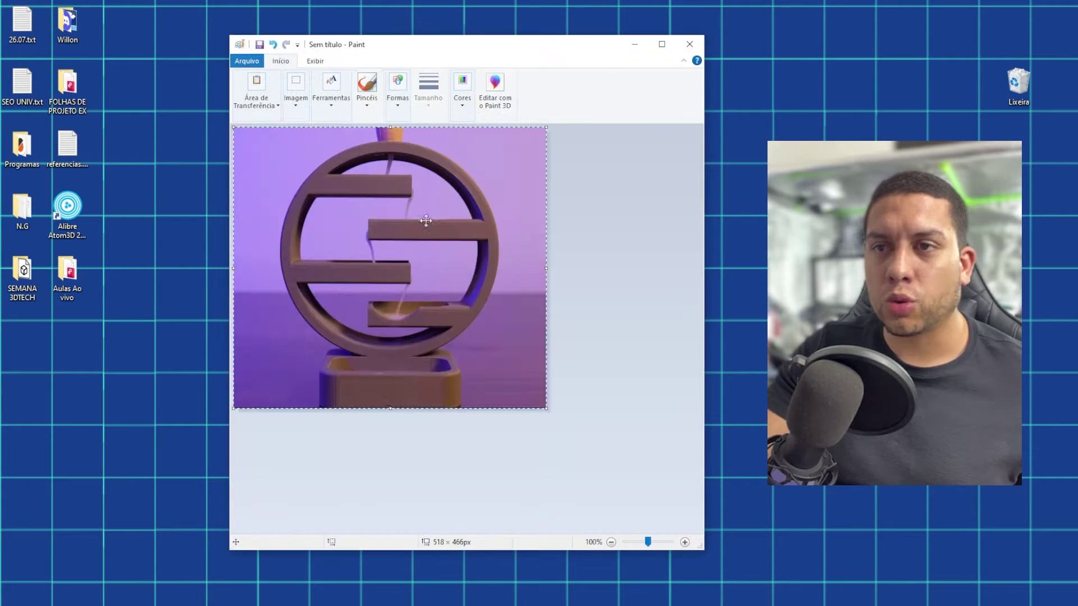
Step: Examine the ring and shelves of the incense holder in the picture pasted into Paint
scroll(437, 209, "up", 1, "ctrl")
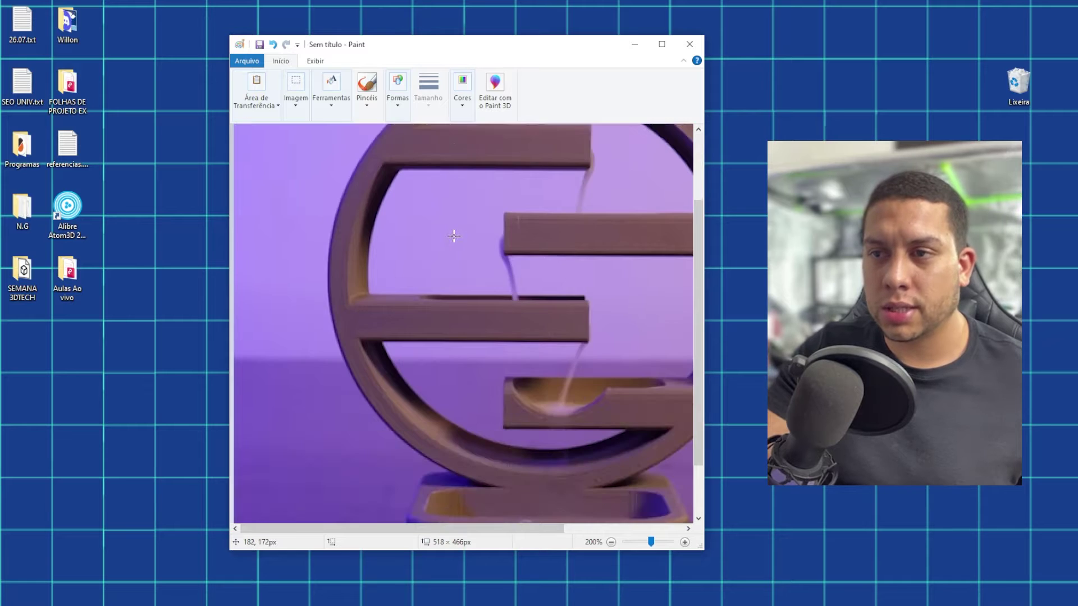
scroll(454, 236, "down", 1, "ctrl")
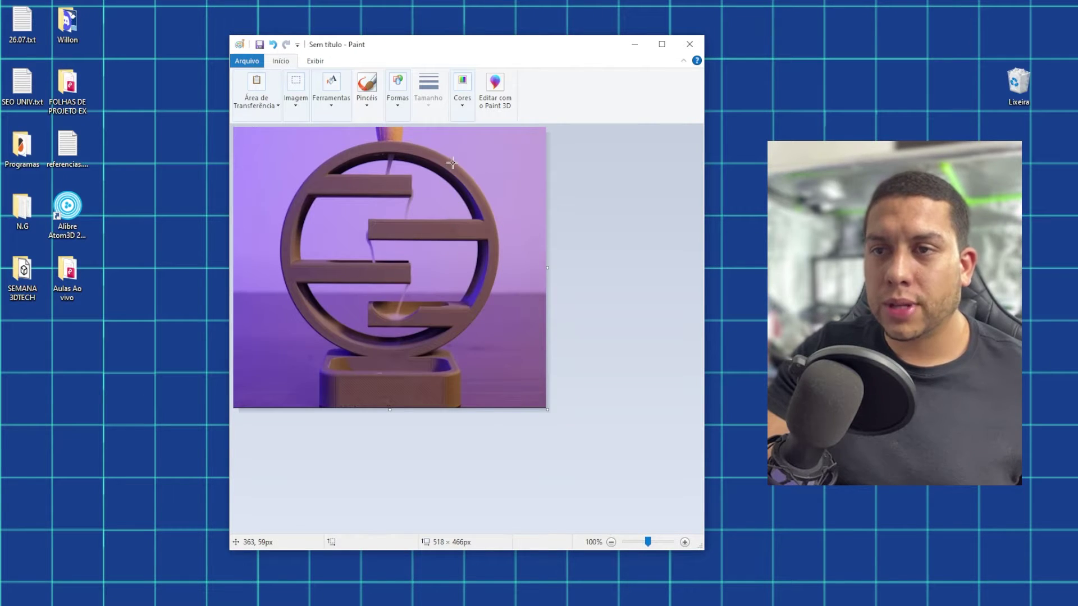
scroll(452, 163, "up", 1, "ctrl")
left_click_drag(443, 529, 531, 542)
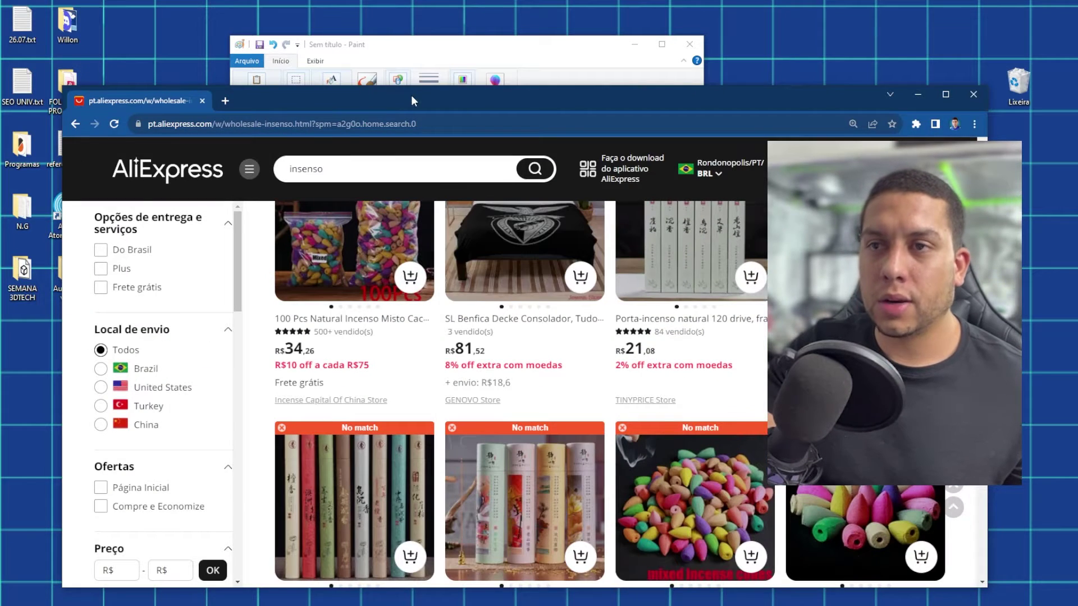
Step: Switch to the AliExpress browser window and examine the types of incense sticks and cones in the "insenso" results
left_click_drag(411, 100, 372, 78)
scroll(518, 339, "down", 2)
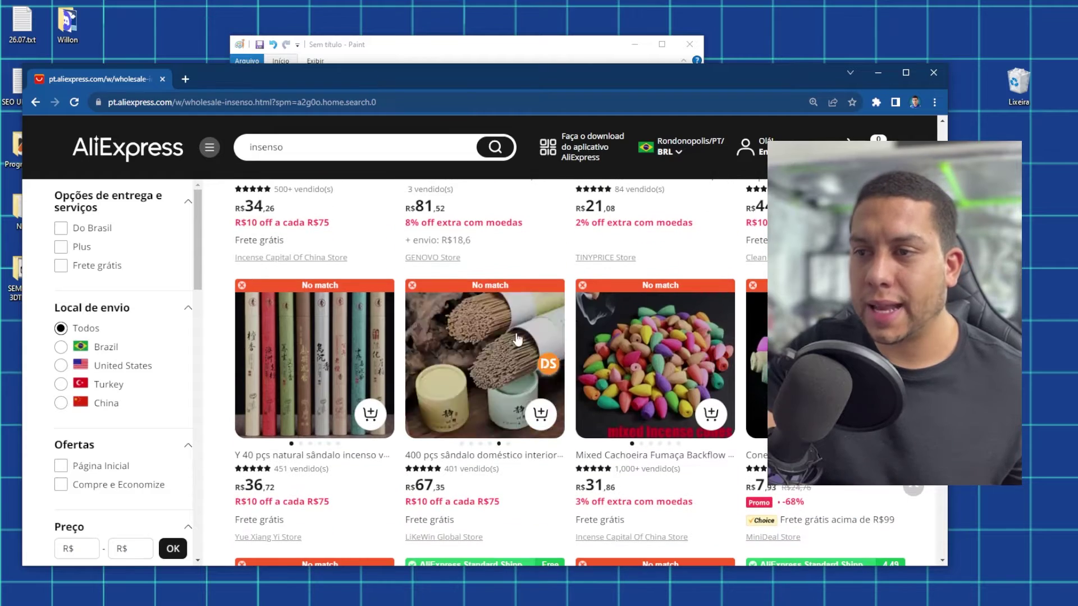
scroll(518, 339, "down", 1)
scroll(669, 304, "down", 2)
scroll(690, 343, "up", 3)
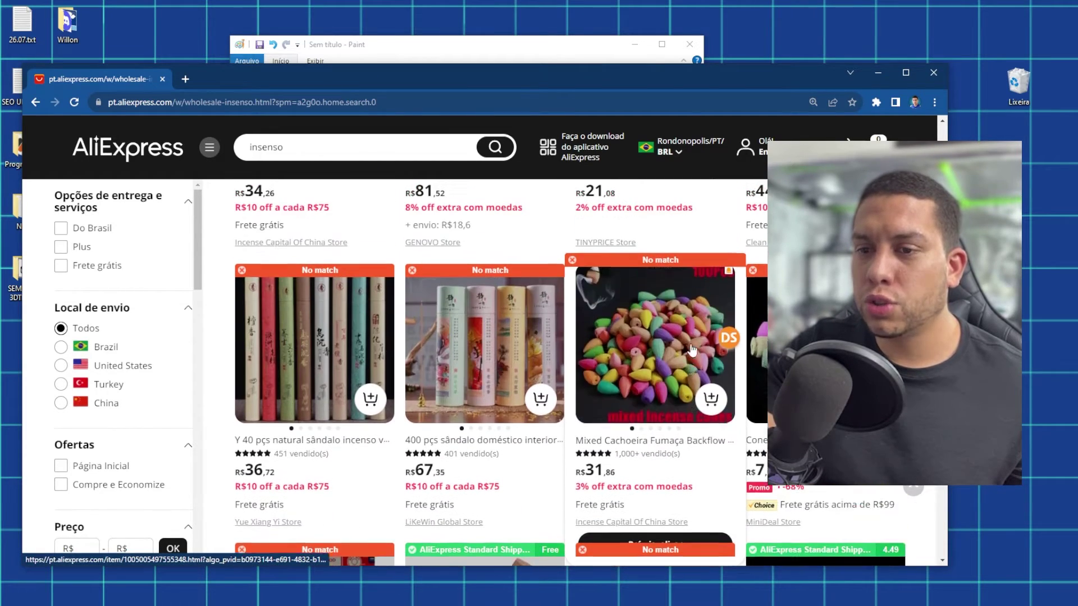
scroll(692, 350, "down", 1, "ctrl")
scroll(578, 367, "up", 1, "ctrl")
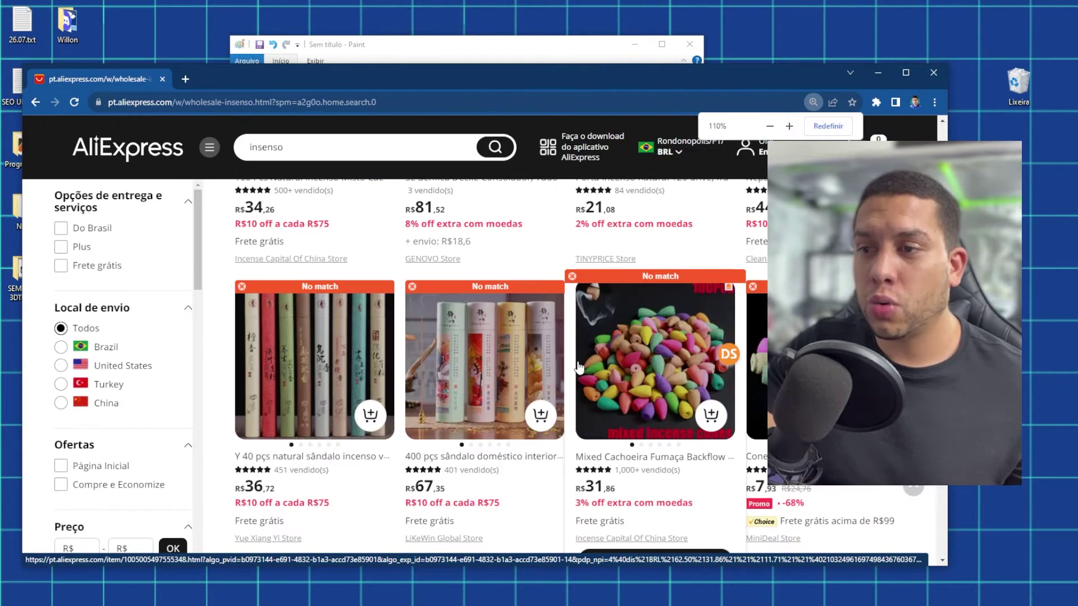
scroll(578, 368, "down", 1)
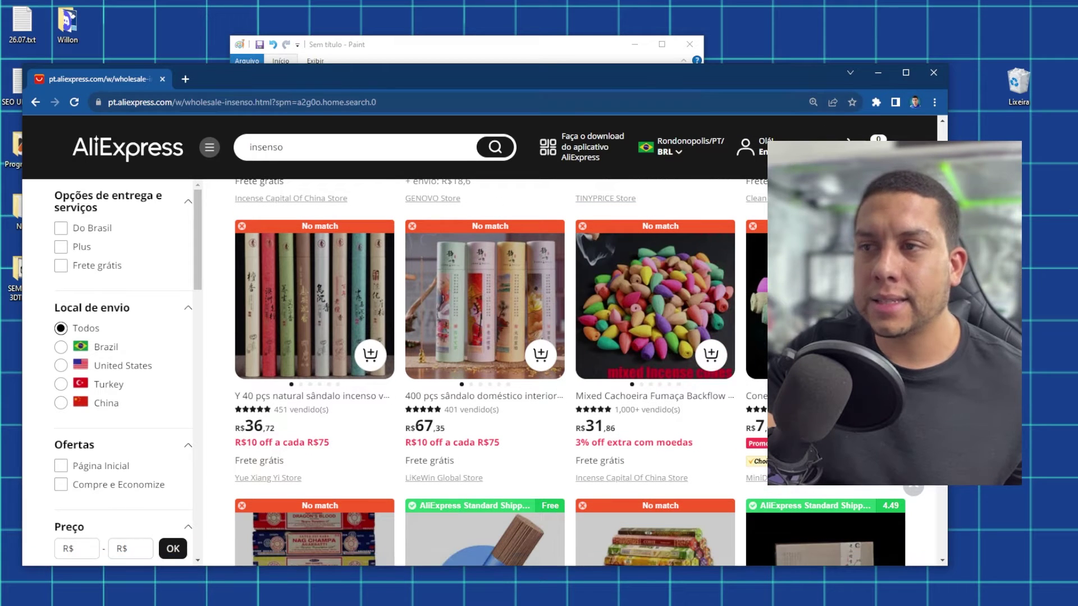
left_click_drag(947, 191, 737, 192)
scroll(557, 332, "down", 5)
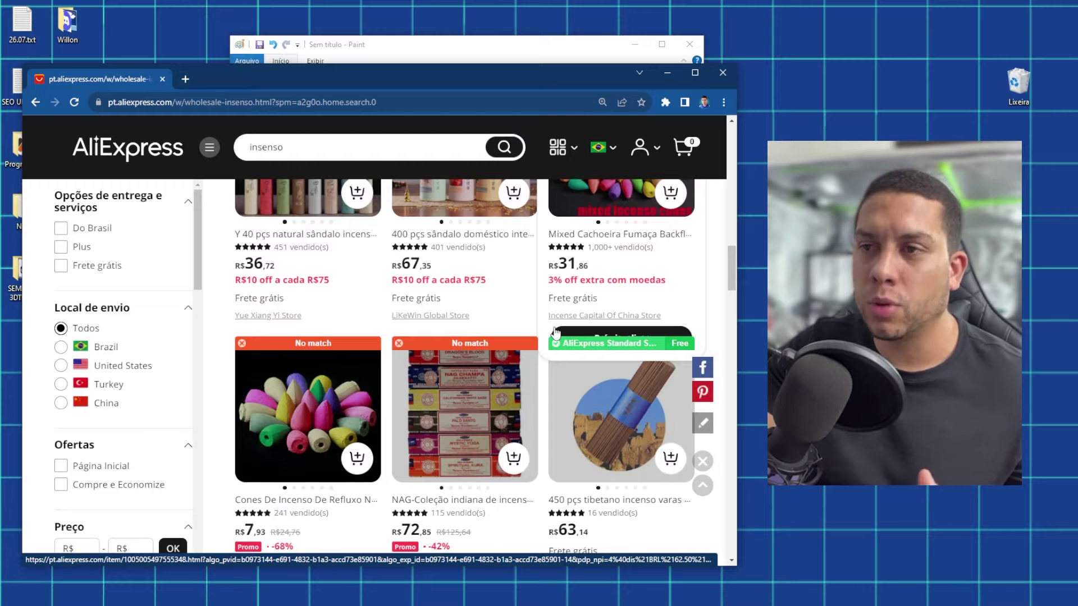
scroll(522, 158, "up", 2)
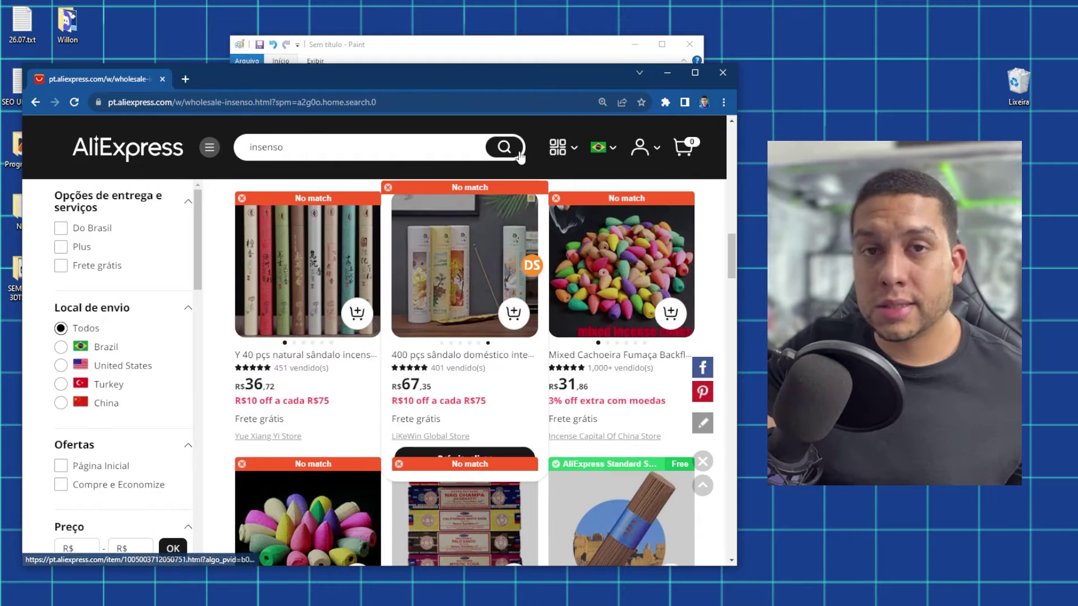
Step: Switch back to the incense holder picture in Paint and close the AliExpress browser window
left_click(462, 60)
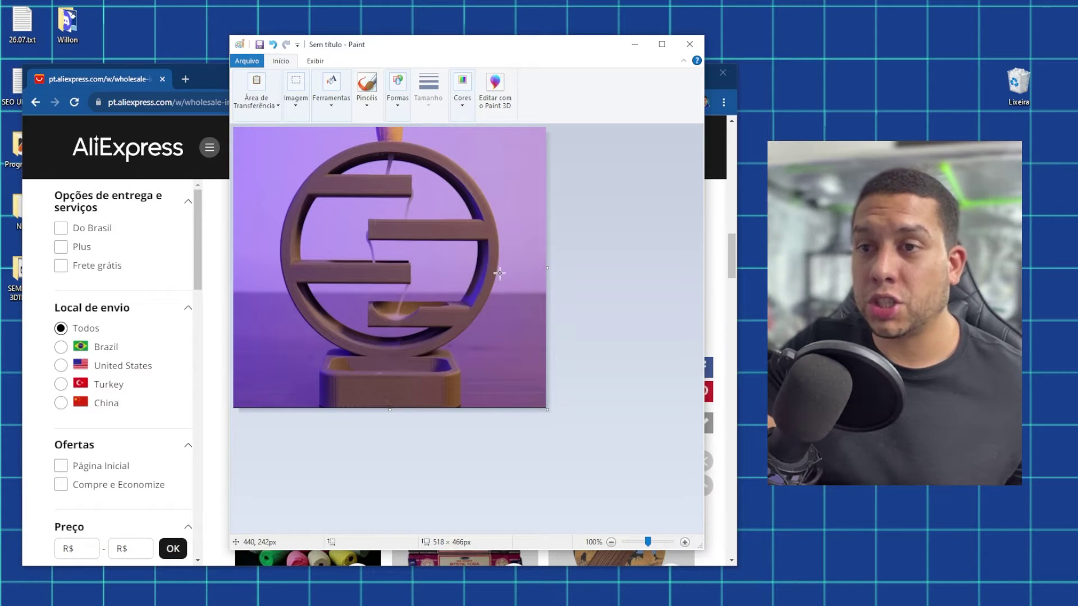
scroll(499, 274, "up", 1, "ctrl")
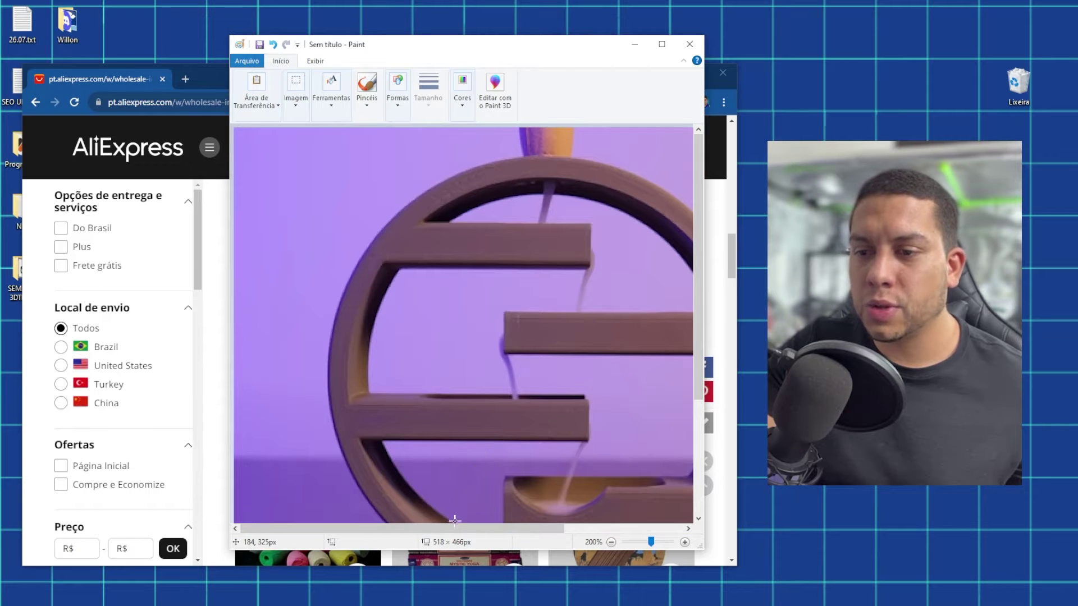
scroll(472, 285, "down", 2, "ctrl")
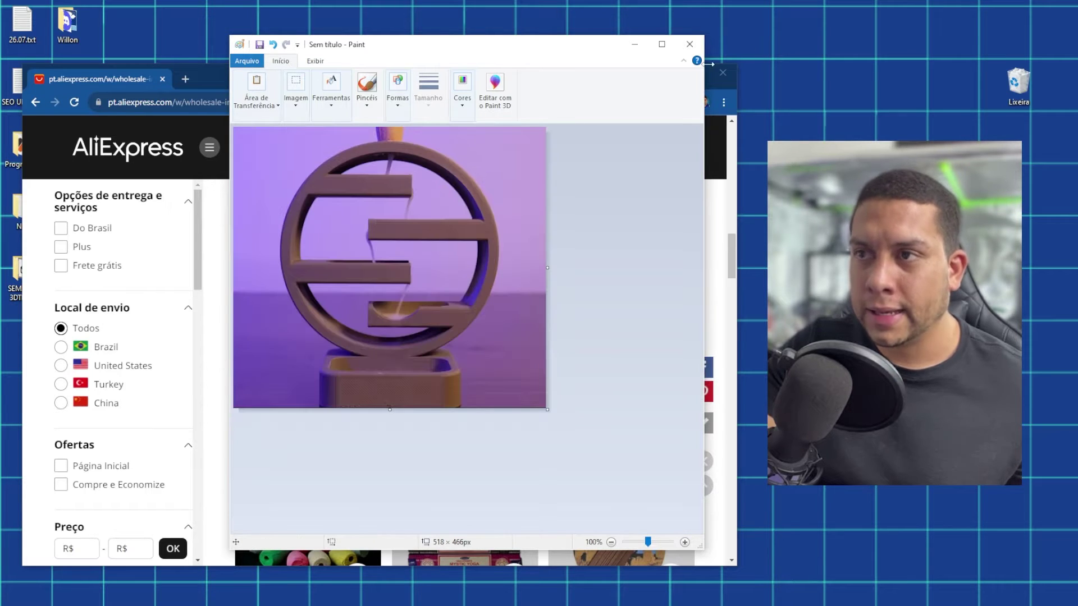
left_click(723, 72)
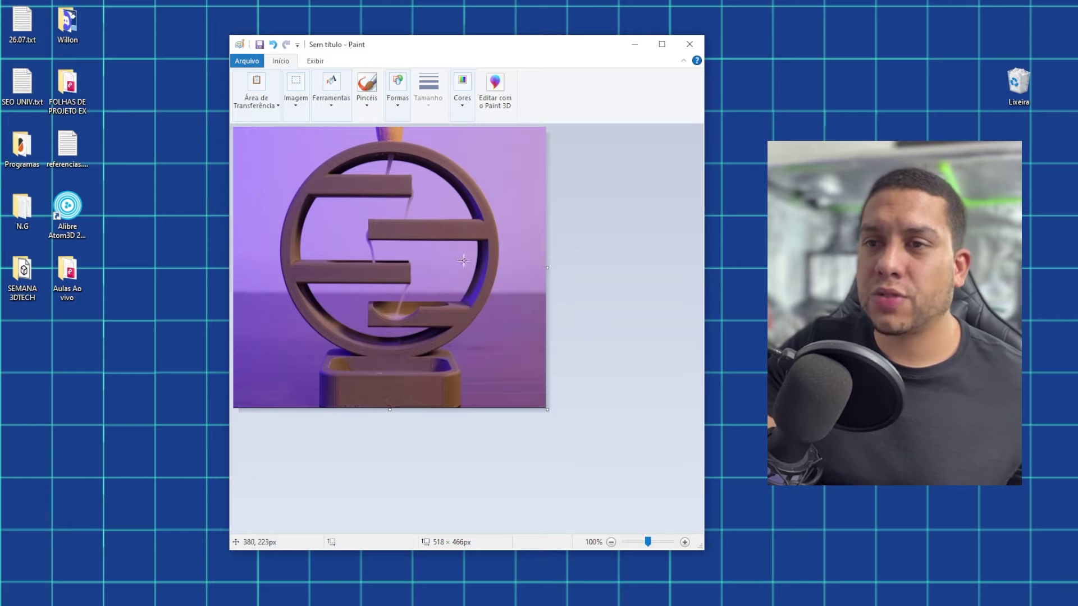
Step: Reposition and enlarge the Paint window to show the whole ring at 200% zoom
left_click_drag(422, 51, 400, 50)
scroll(449, 236, "up", 2, "ctrl")
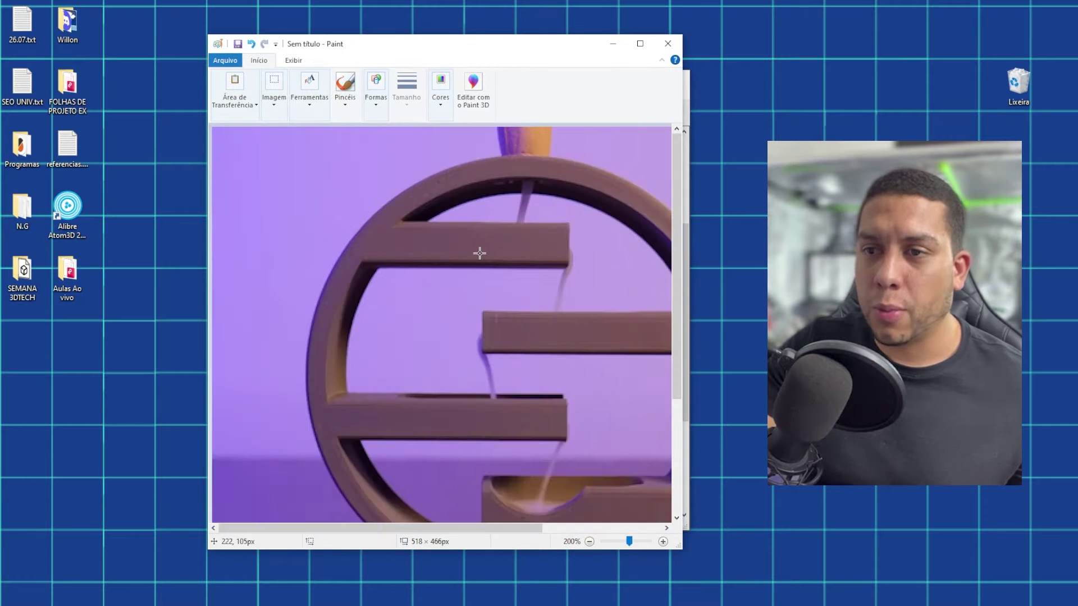
mouse_move(458, 528)
left_mouse_down()
mouse_move(480, 523)
mouse_move(456, 533)
left_mouse_up()
scroll(475, 437, "down", 3)
scroll(469, 495, "up", 3)
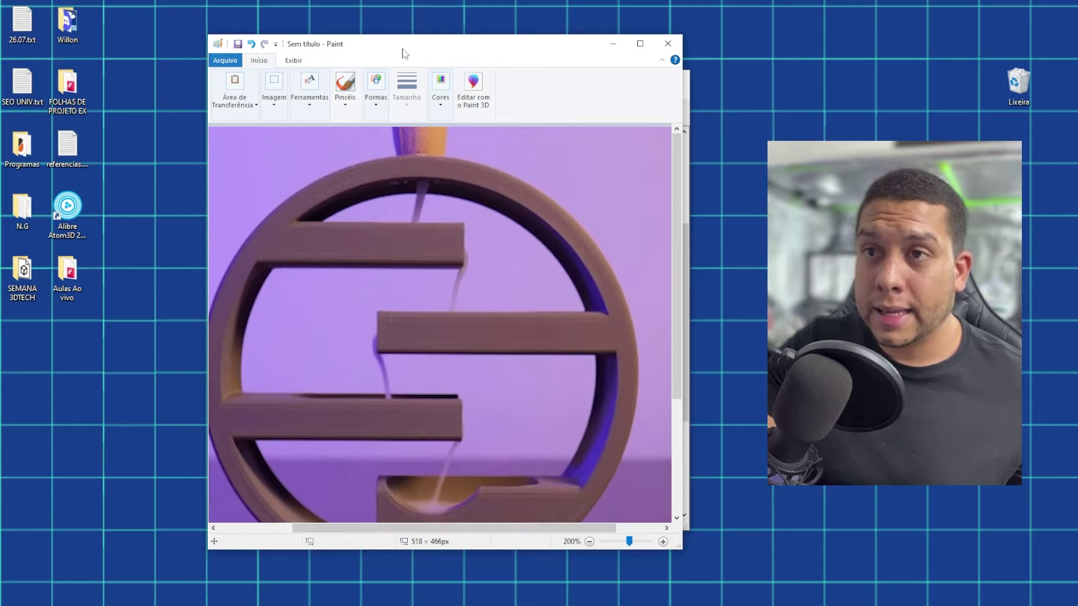
left_click_drag(402, 48, 2, 2)
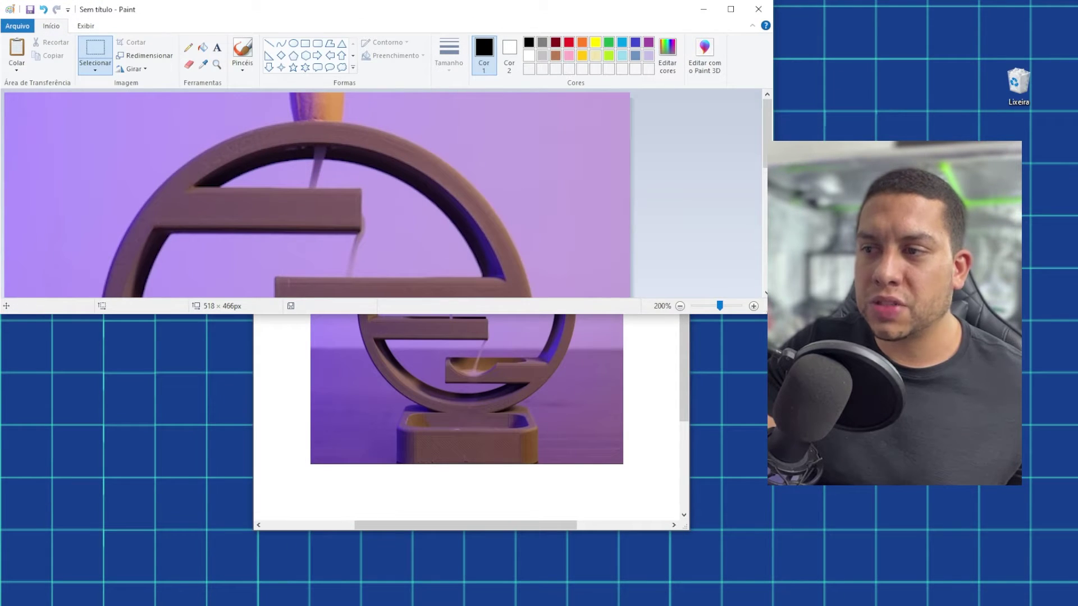
left_click_drag(772, 313, 869, 534)
left_click_drag(869, 533, 923, 592)
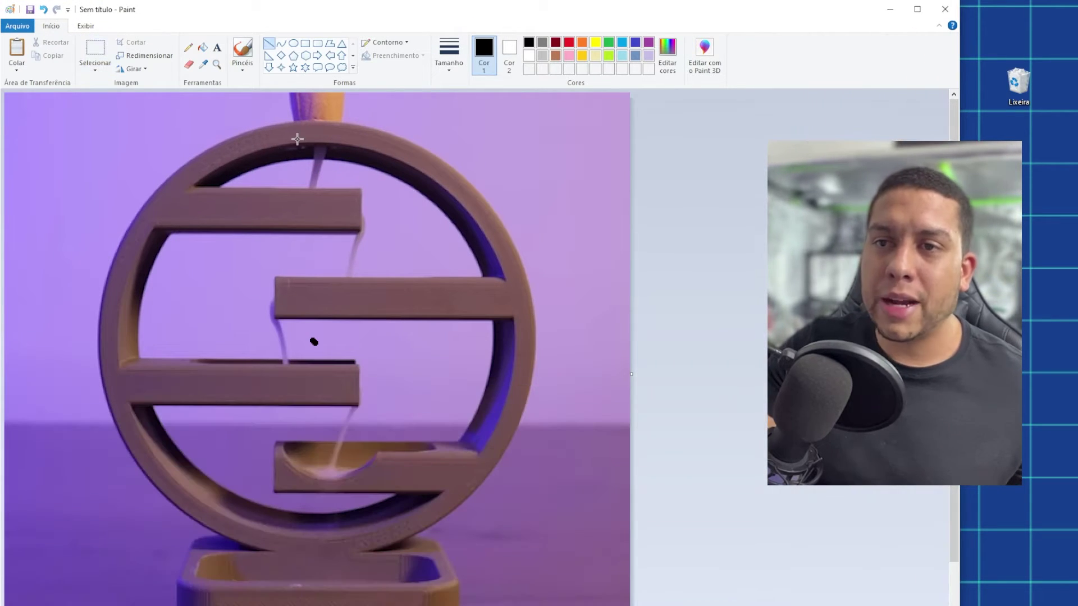
Step: Draw a short black line at the top of the ring and a freehand curved arrow down across the shelves
left_click_drag(298, 139, 331, 155)
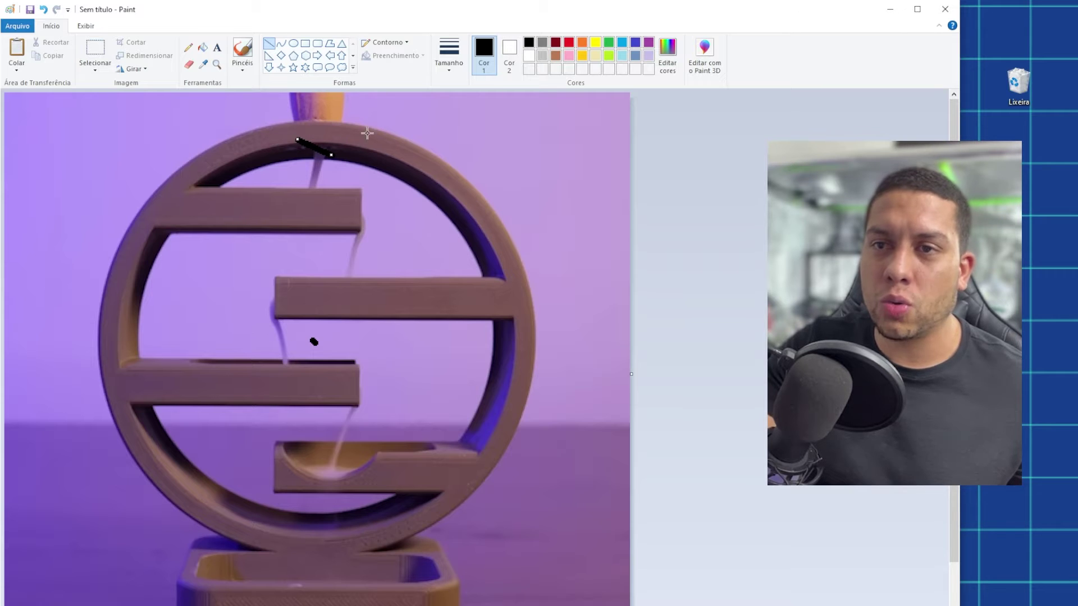
left_click(189, 50)
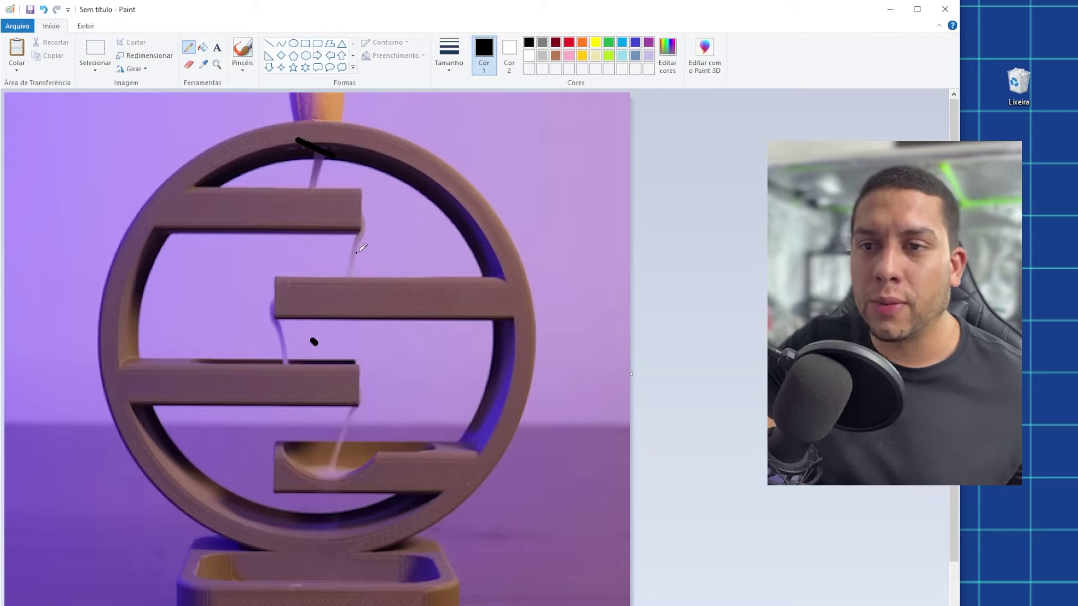
mouse_move(356, 253)
left_mouse_down()
mouse_move(439, 342)
mouse_move(391, 418)
mouse_move(404, 439)
mouse_move(420, 436)
left_mouse_up()
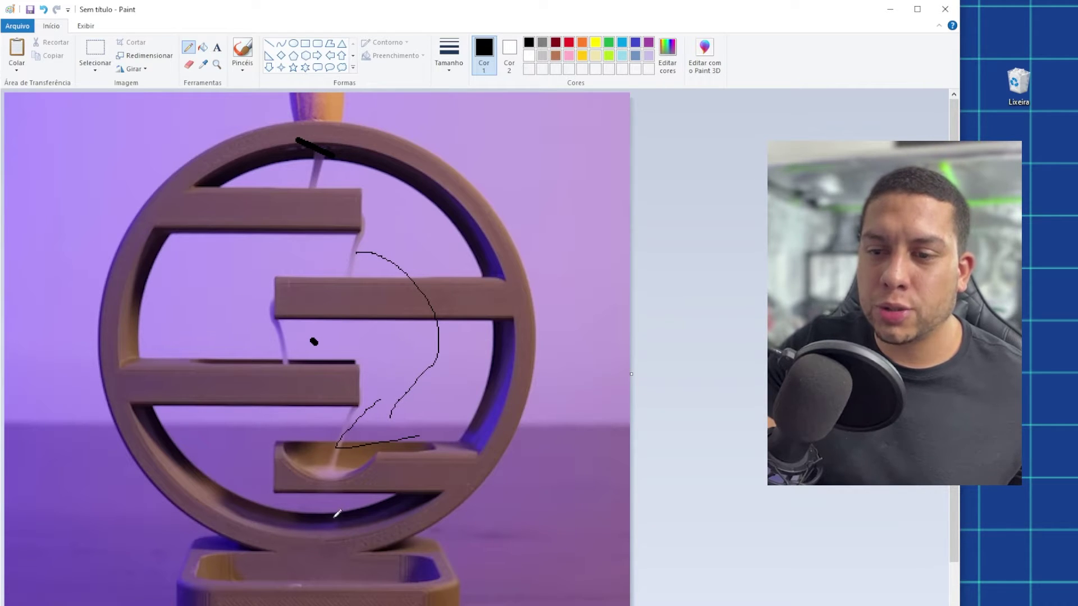
scroll(337, 513, "down", 1)
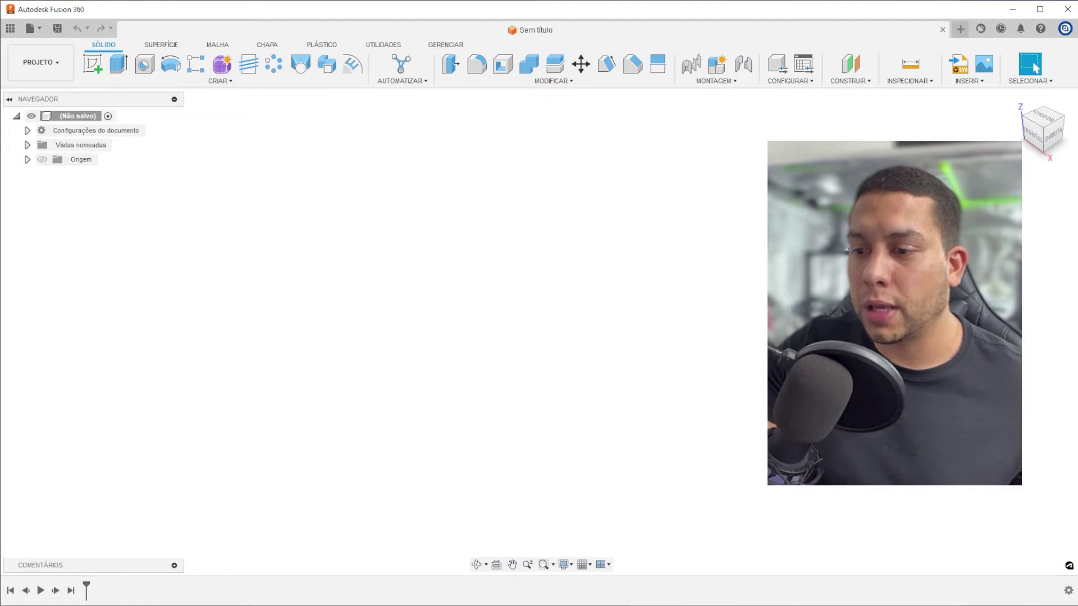
Step: Check the captured incense holder image and minimize its window to return to Fusion 360
left_click(343, 602)
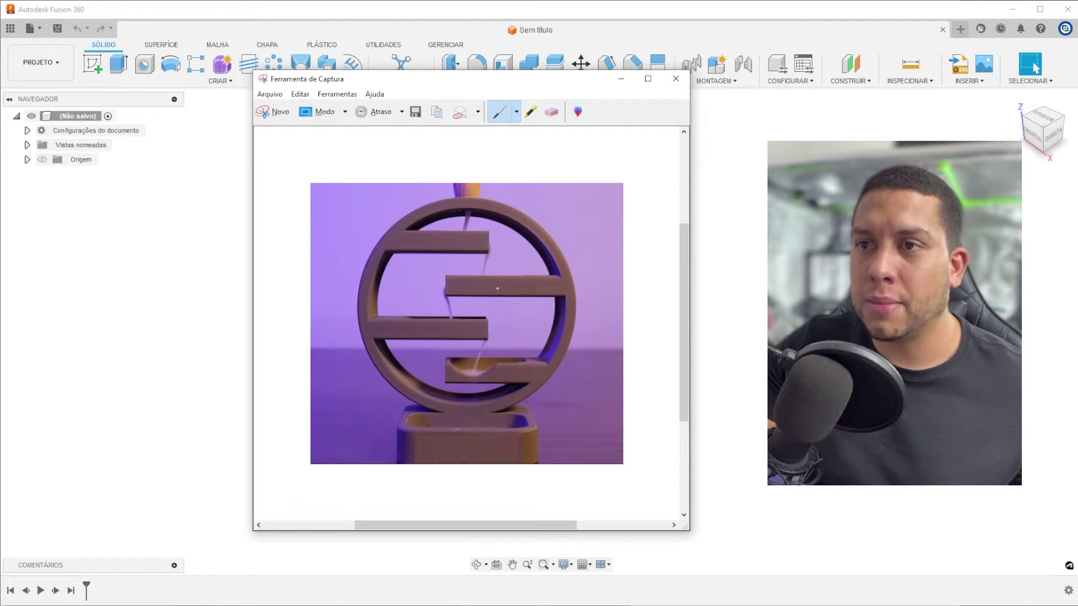
left_click(621, 80)
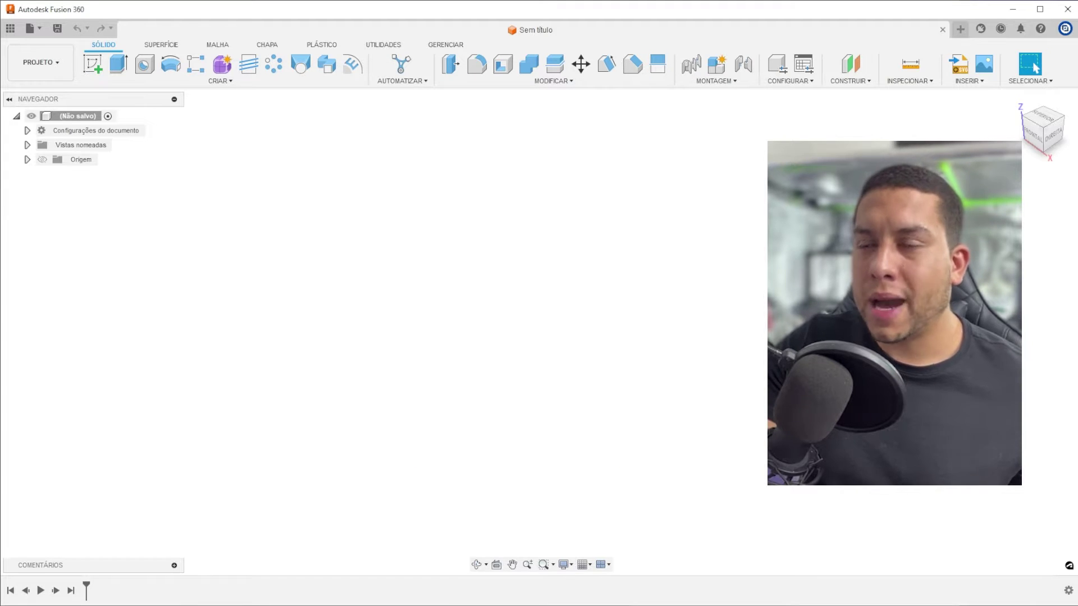
key("ctrl")
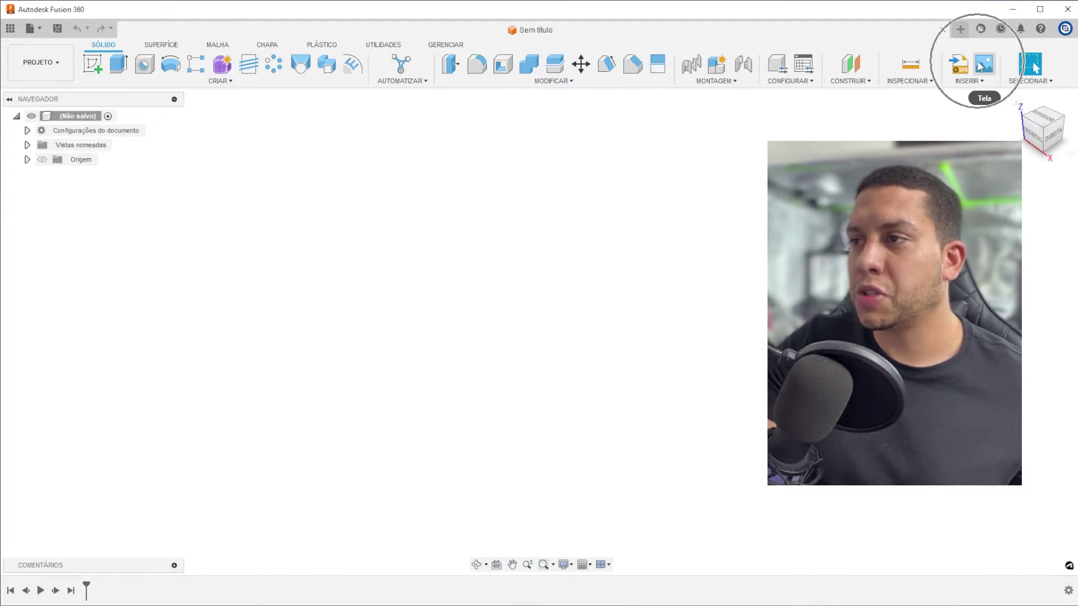
Step: Insert the incense holder image as a canvas on the XZ plane with a plane scale of 5.185
left_click(978, 61)
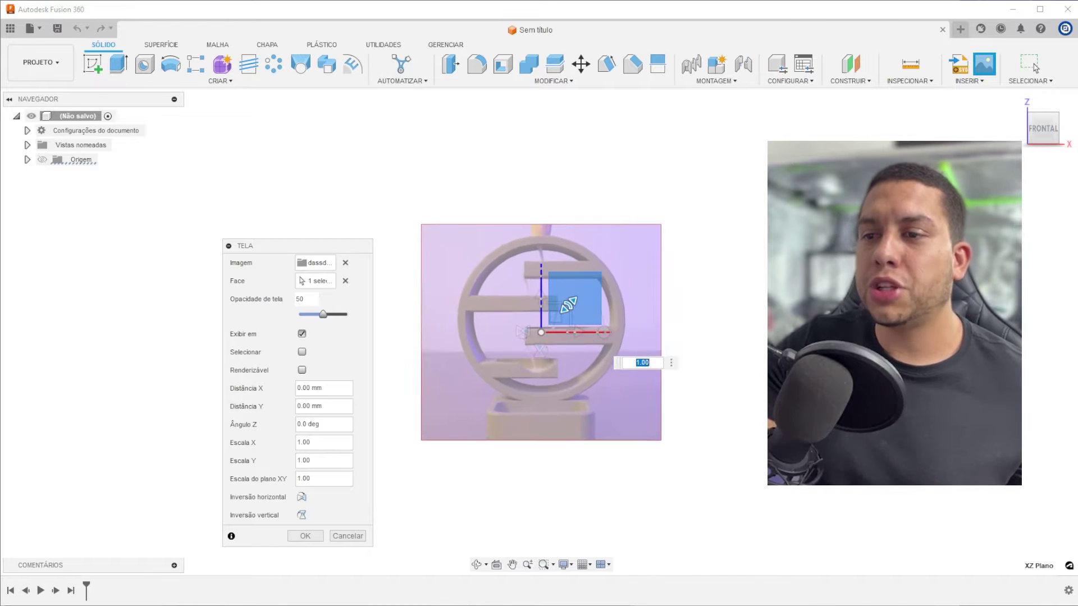
left_click_drag(568, 304, 649, 243)
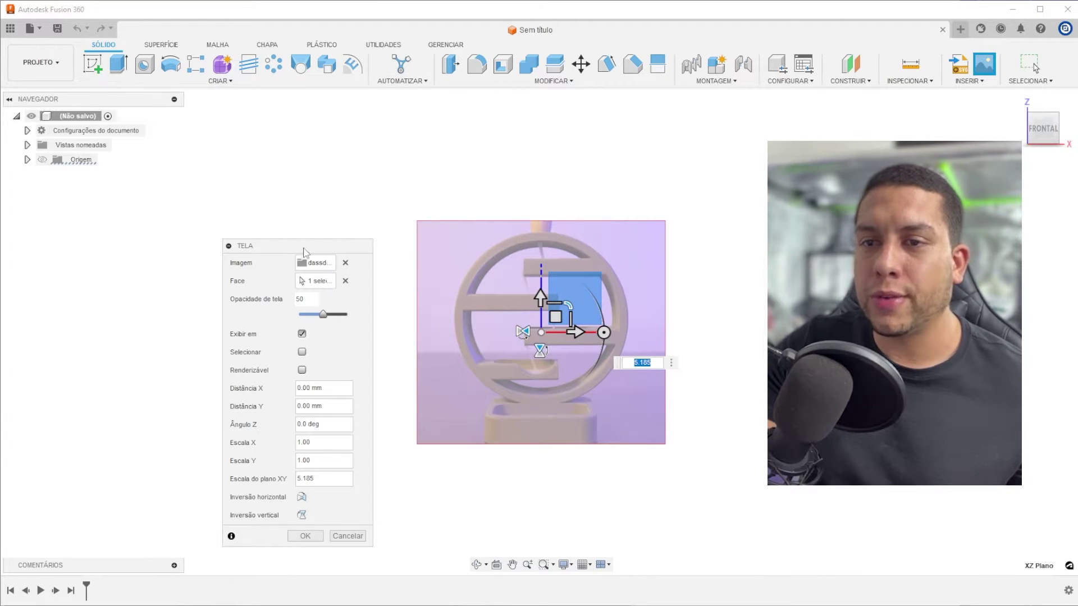
left_click_drag(304, 252, 289, 190)
left_click(291, 473)
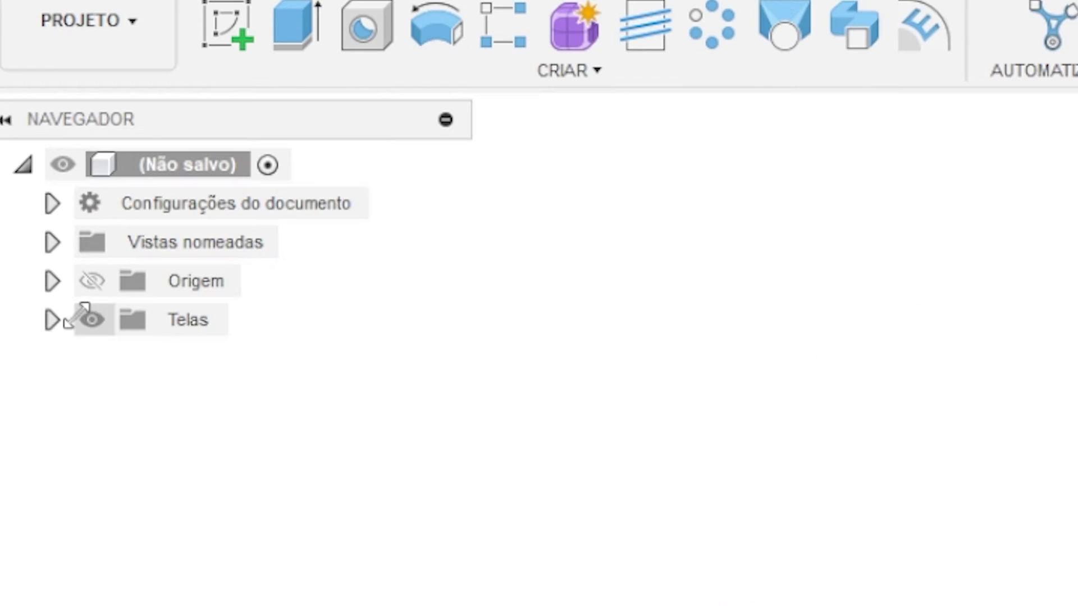
Step: Calibrate the dassda canvas between two opposite points on the ring's outer edge
left_click(27, 175)
right_click(230, 362)
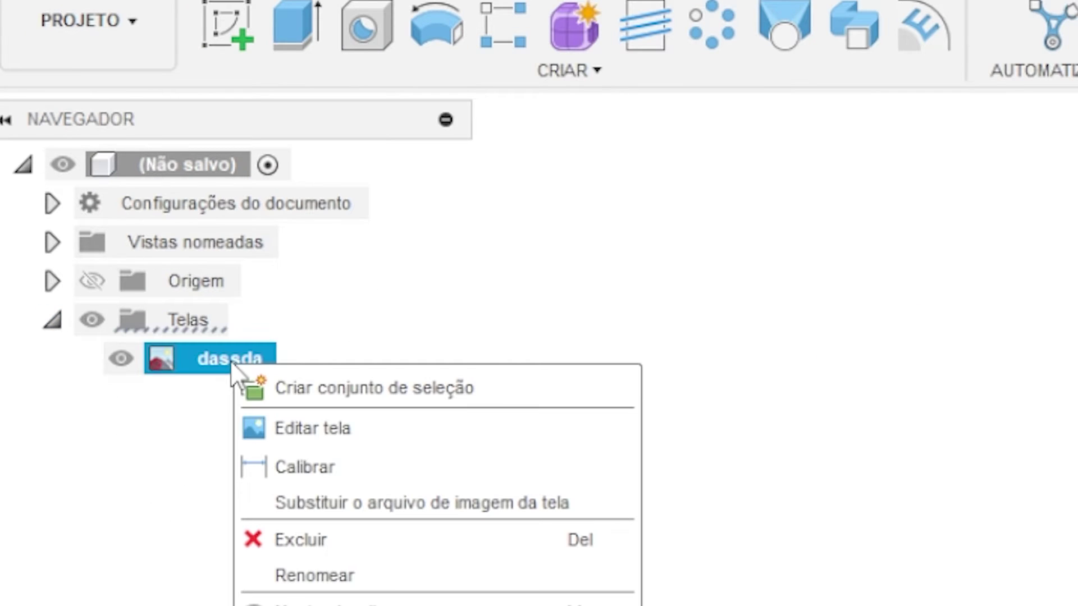
left_click(309, 465)
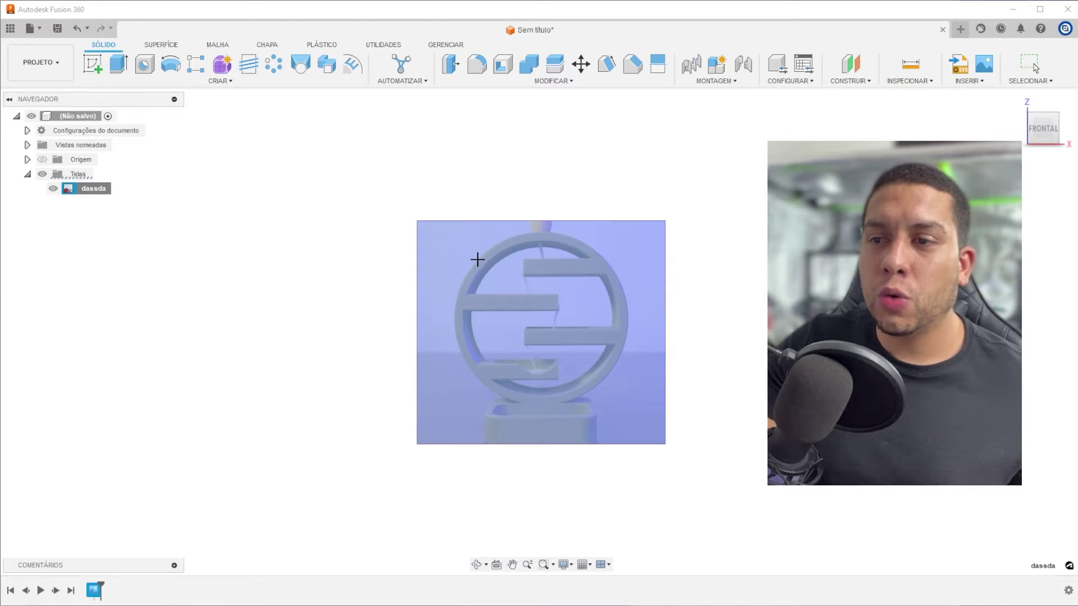
left_click(478, 260)
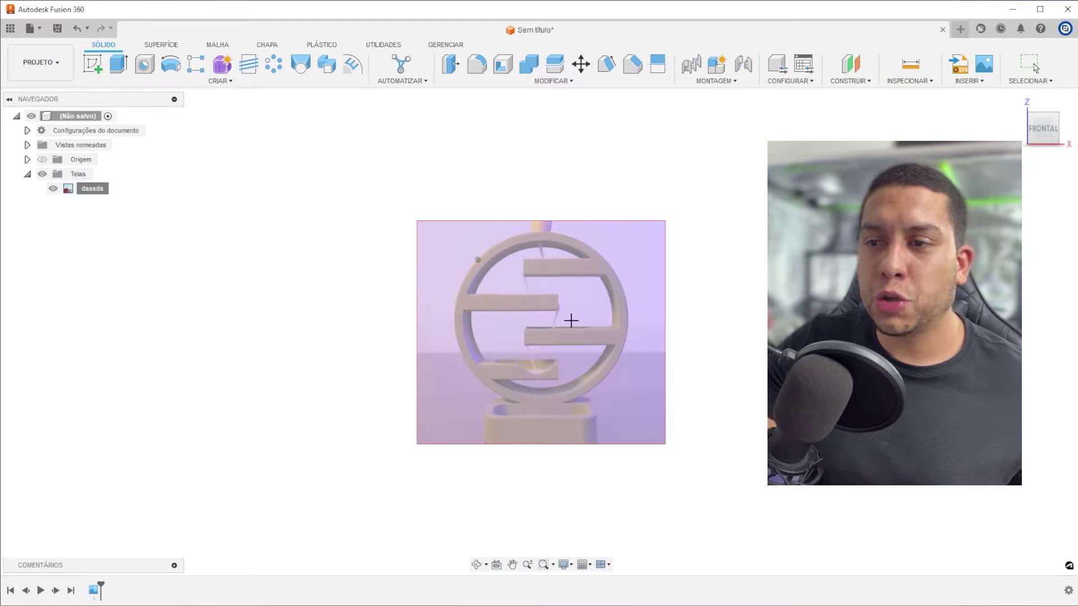
left_click(615, 365)
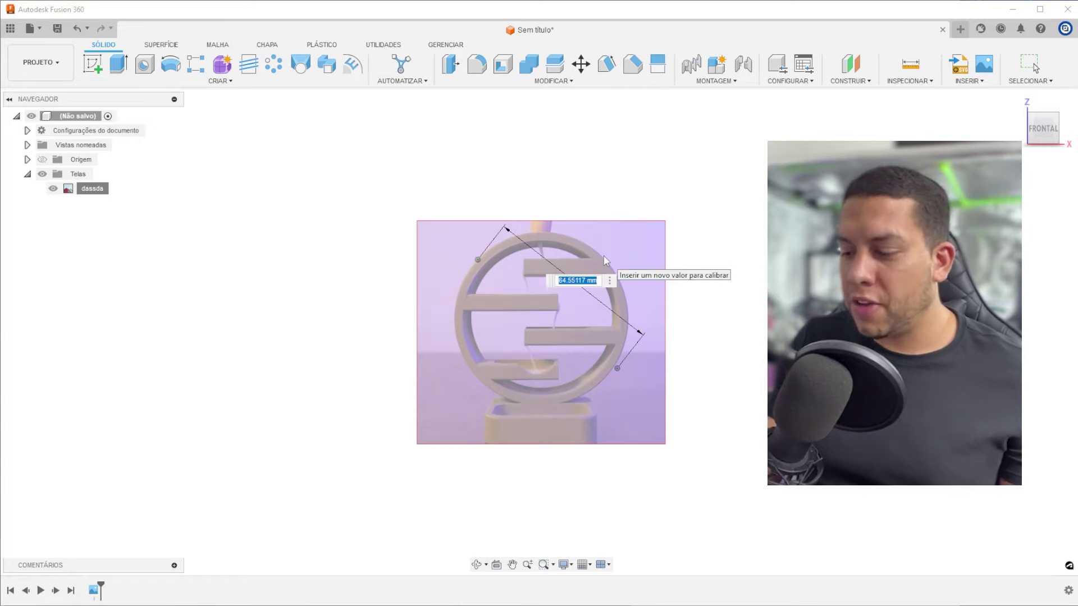
key("Return")
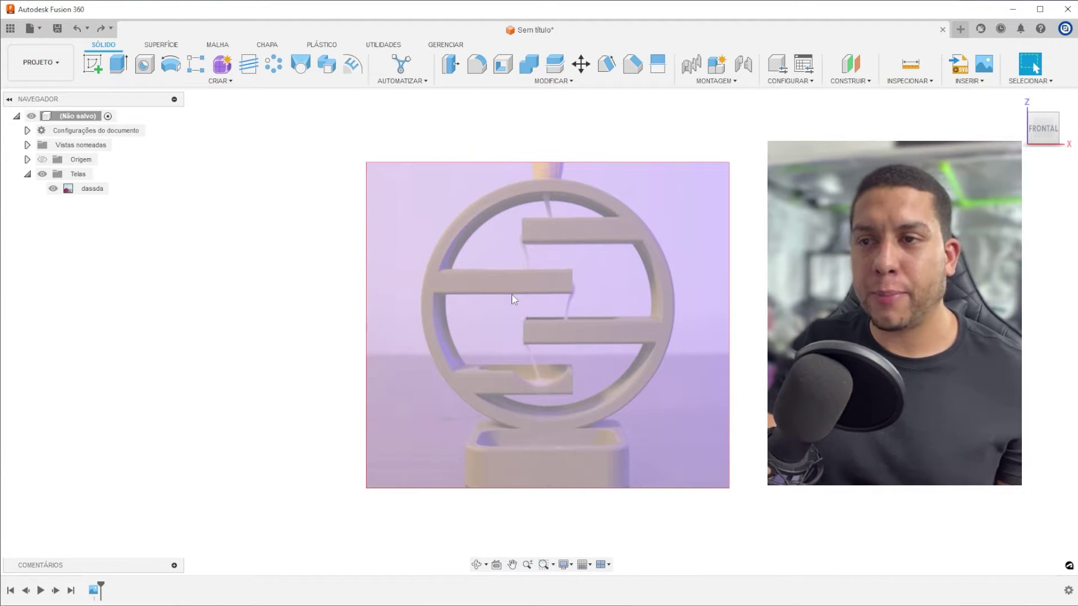
Step: Show the origin and reposition the dassda canvas at X -8.192 mm, Y -1.17 mm to centre the ring on the origin
left_click(43, 161)
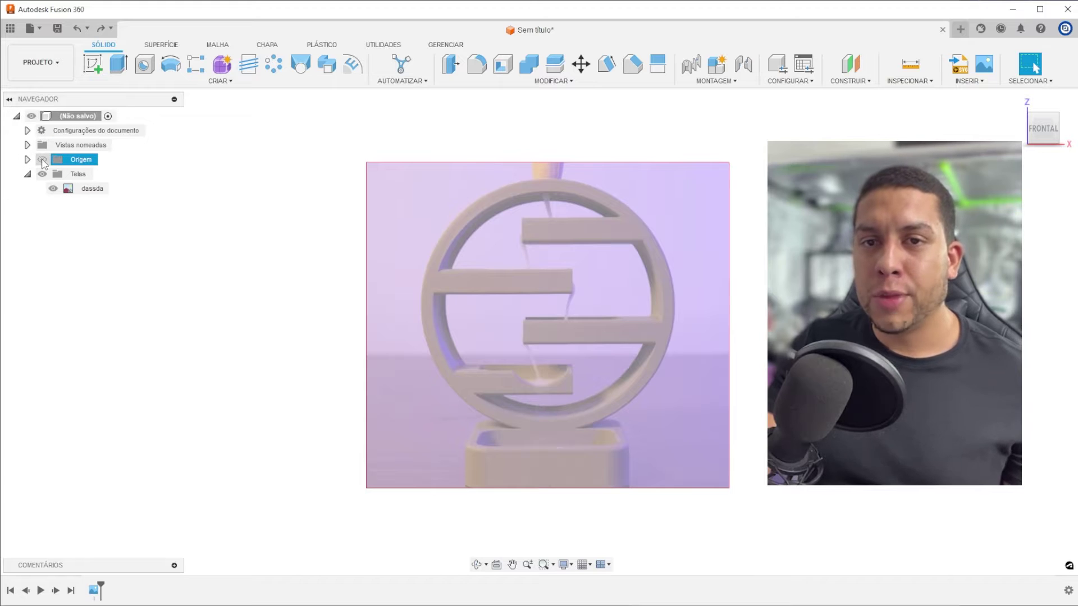
left_click(43, 160)
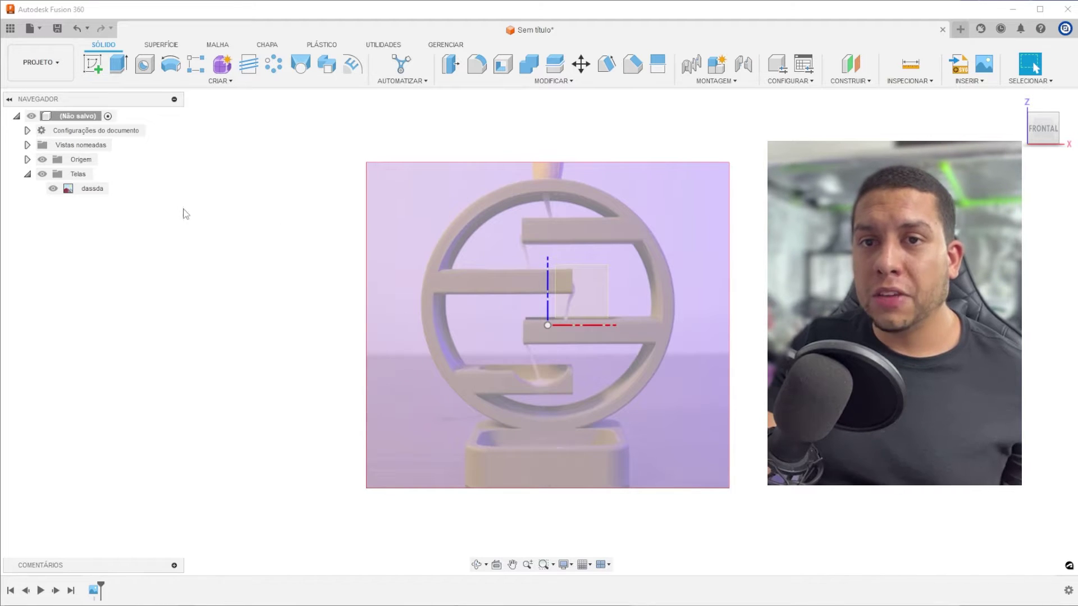
right_click(90, 192)
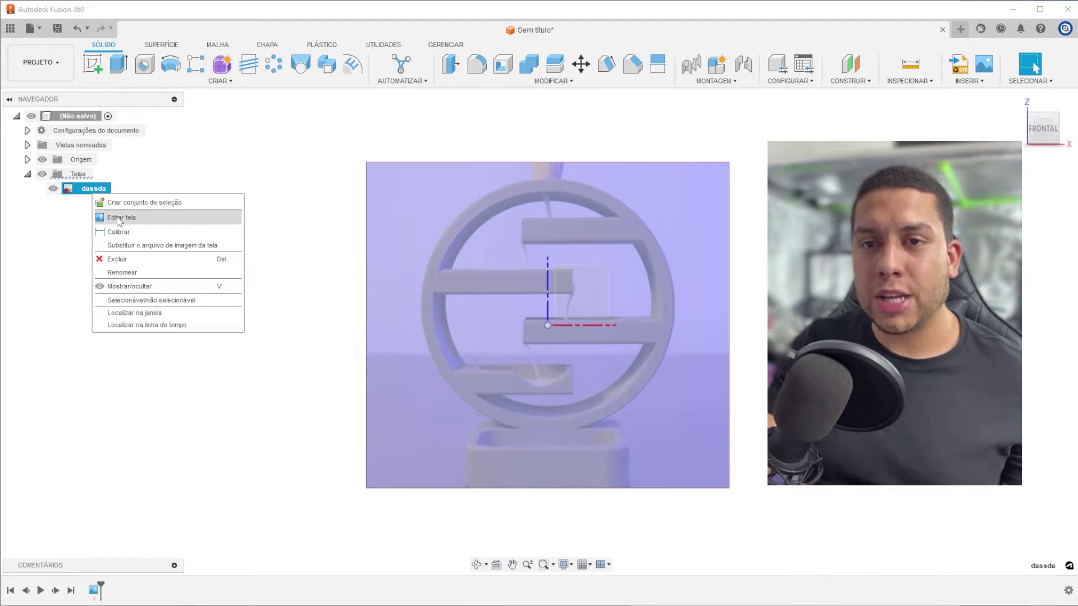
key("ctrl")
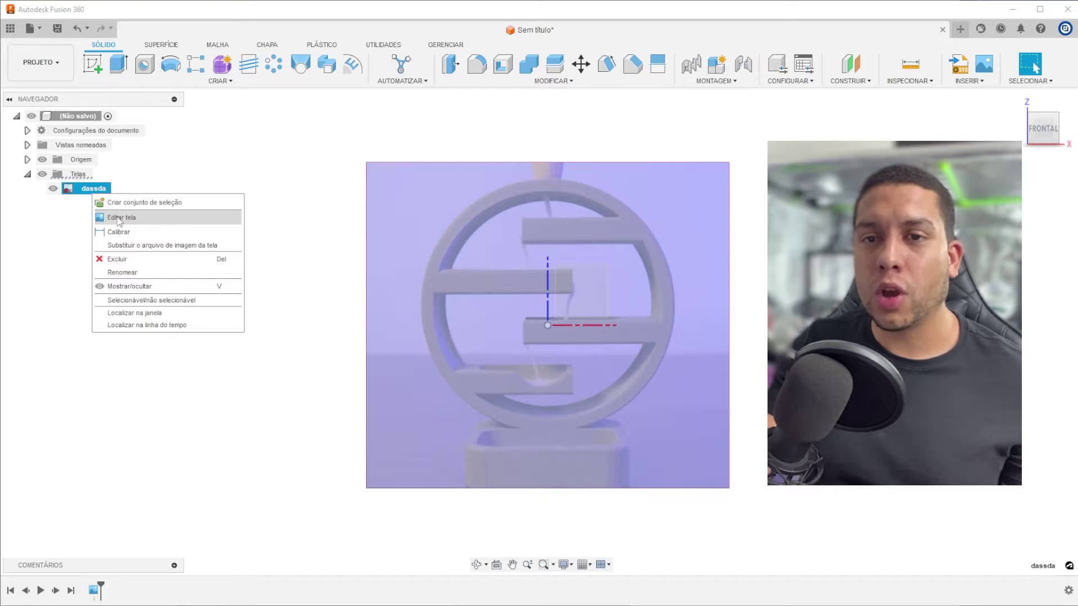
left_click(119, 219)
mouse_move(561, 316)
left_mouse_down()
mouse_move(549, 345)
mouse_move(561, 320)
mouse_move(559, 332)
left_mouse_up()
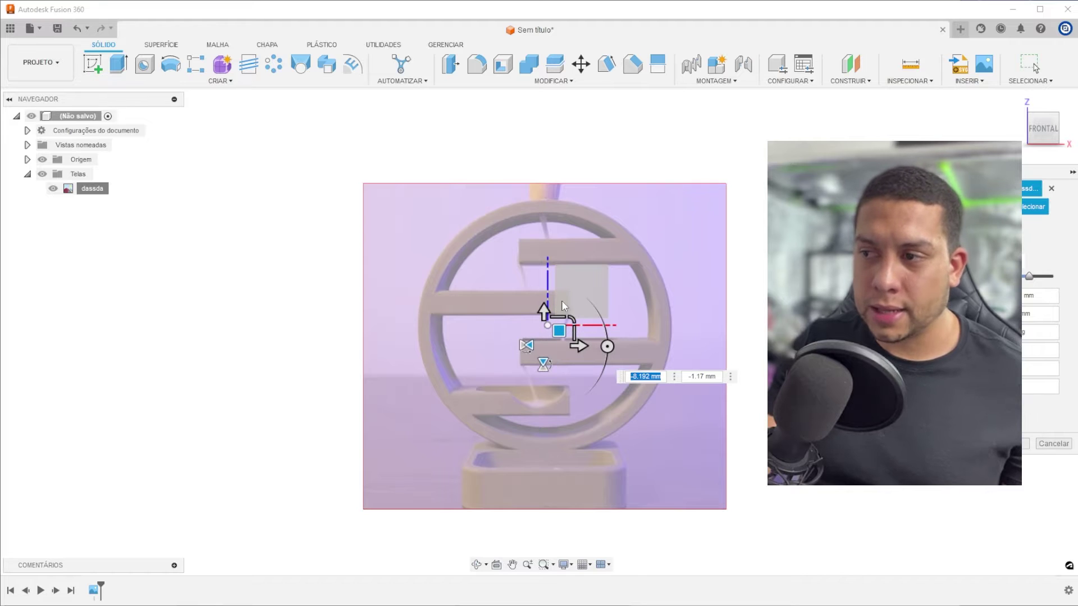
left_click_drag(969, 183, 189, 188)
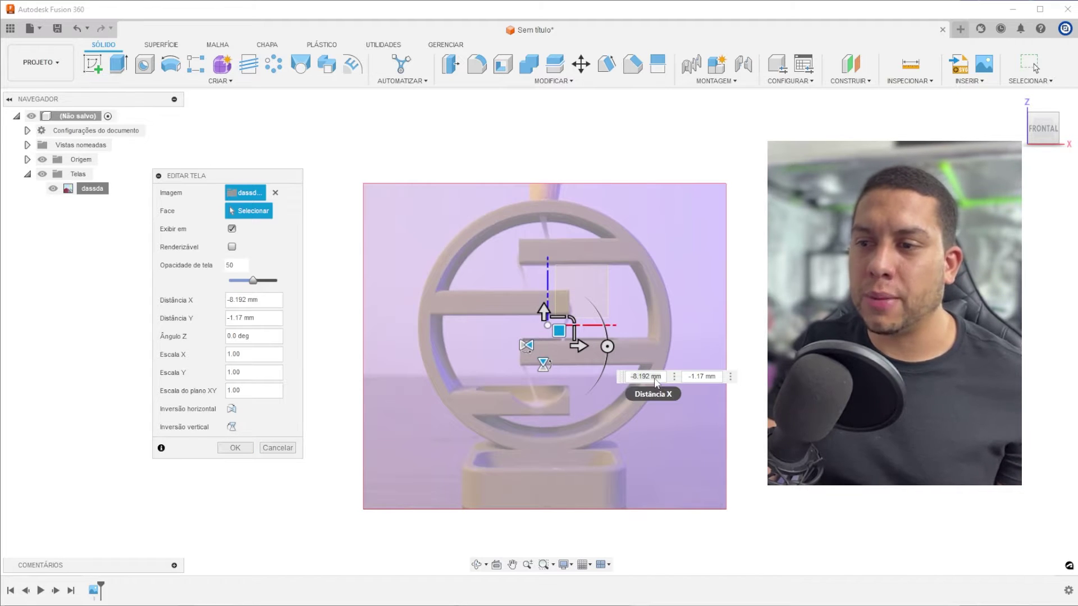
scroll(483, 275, "down", 1)
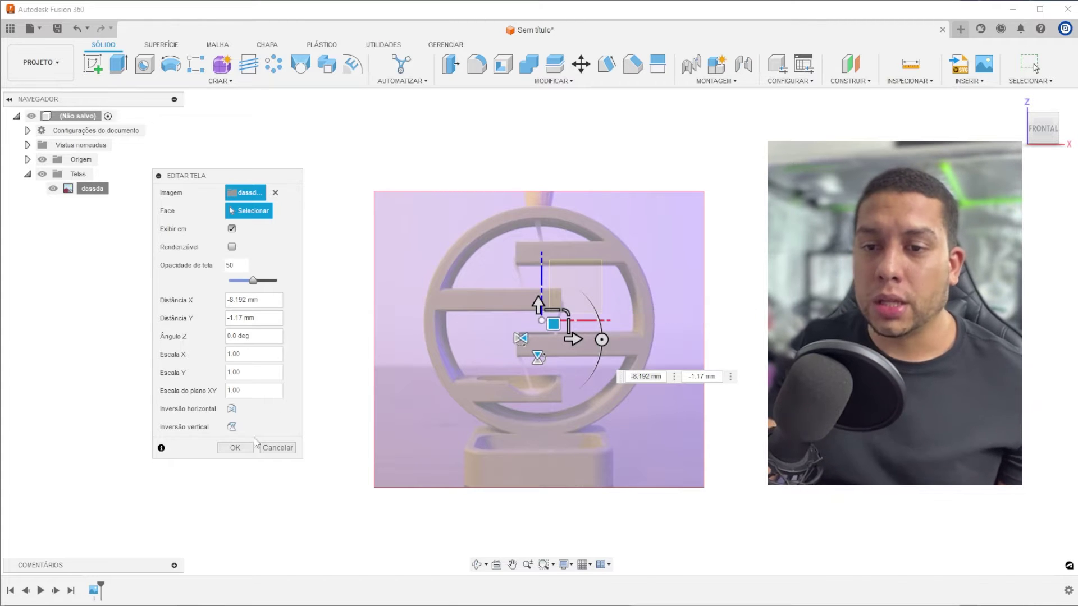
left_click(235, 447)
Step: Start a sketch on the XZ plane and draw an 84 mm diameter circle centred on the origin along the ring's inner edge
left_click(92, 63)
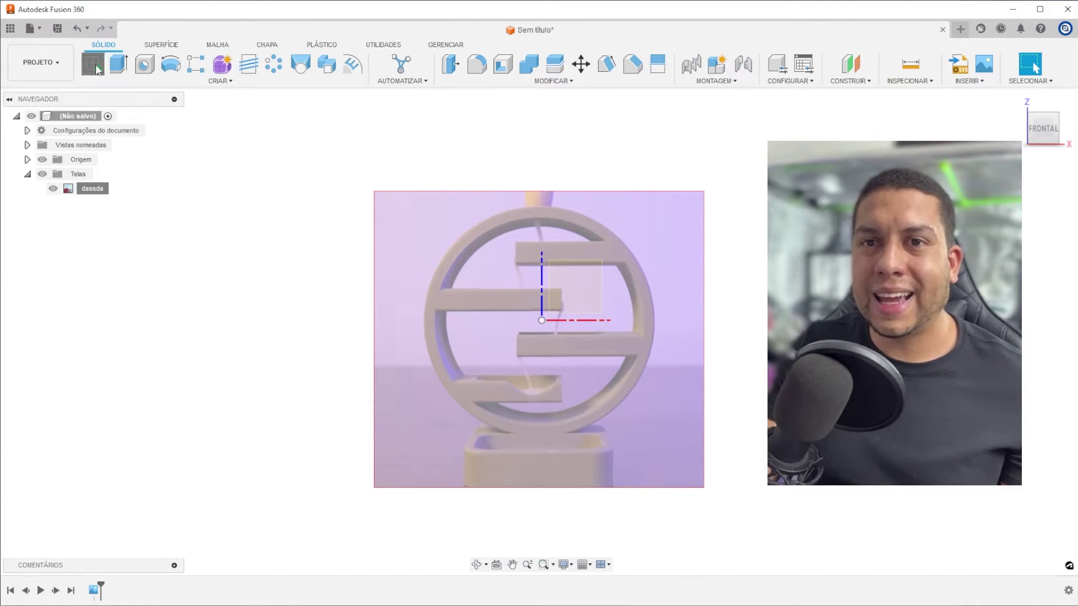
left_click(570, 275)
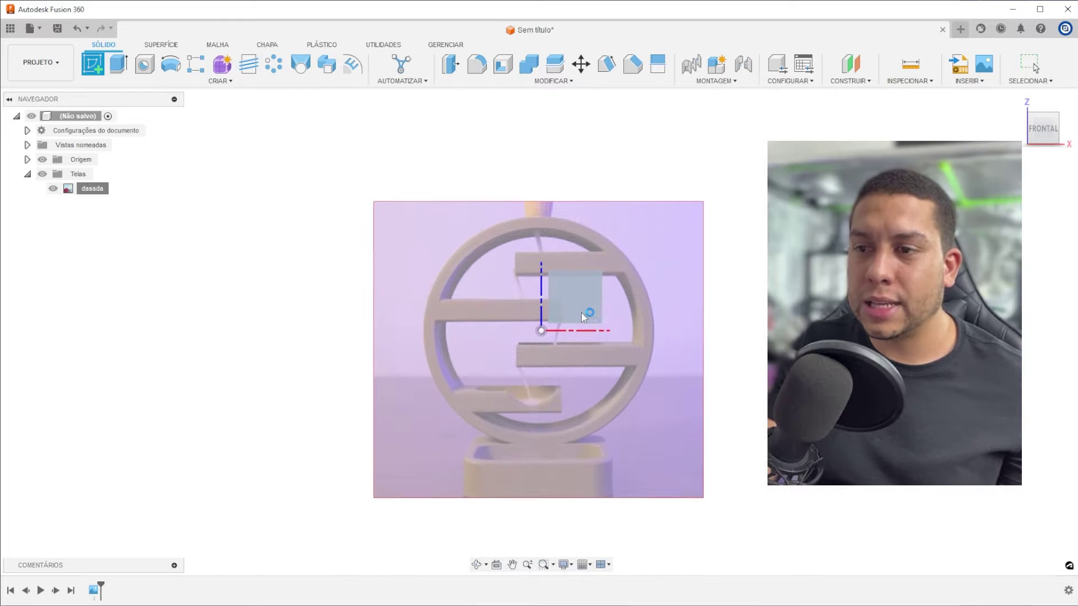
key("c")
left_click(542, 333)
left_click(564, 235)
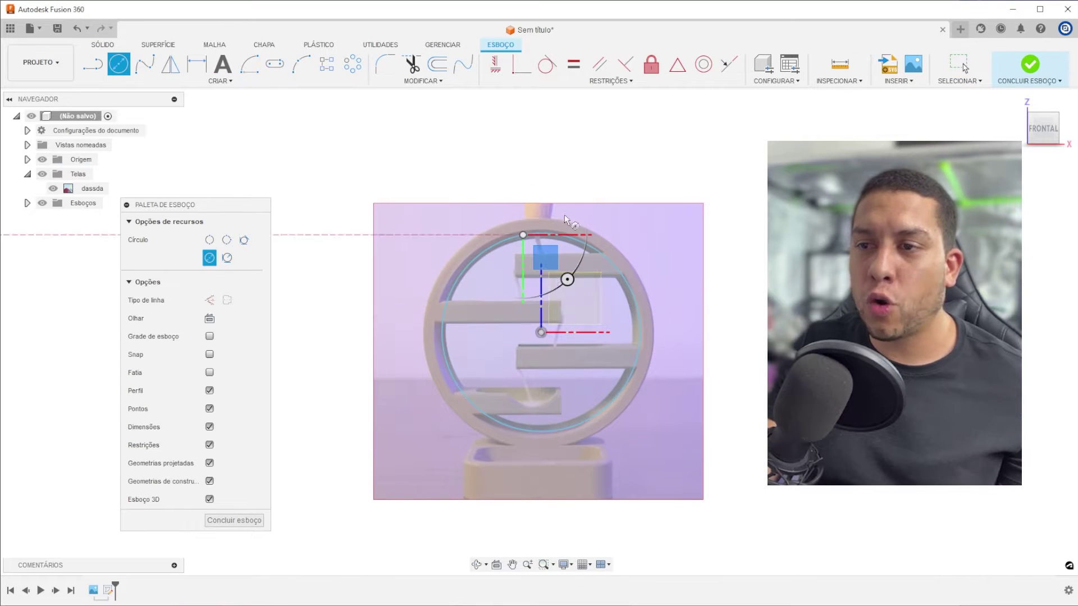
key("d")
left_click(578, 245)
left_click(679, 238)
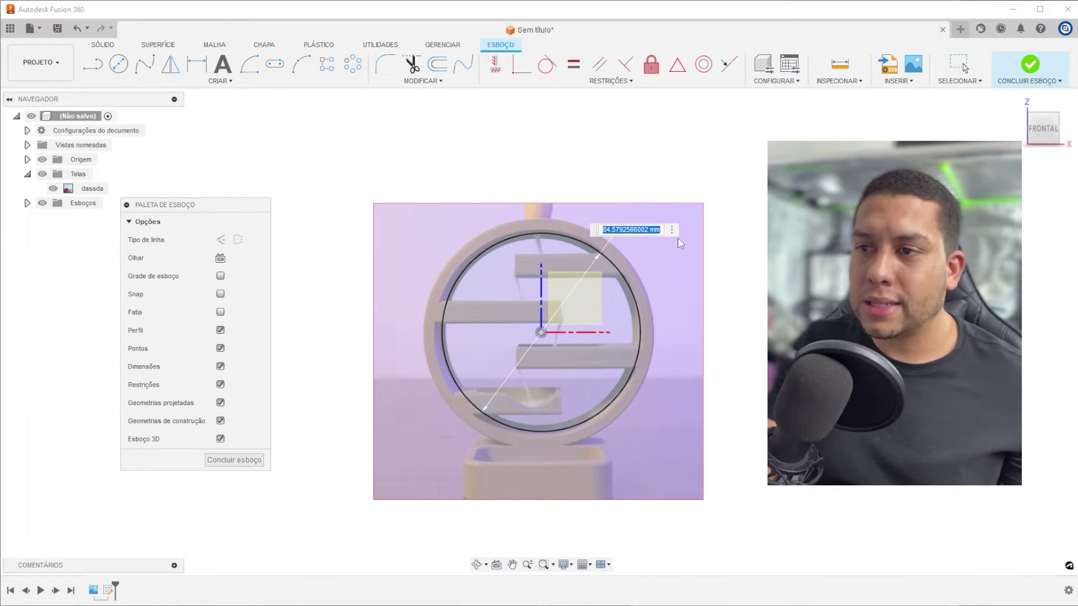
type("84")
key("Return")
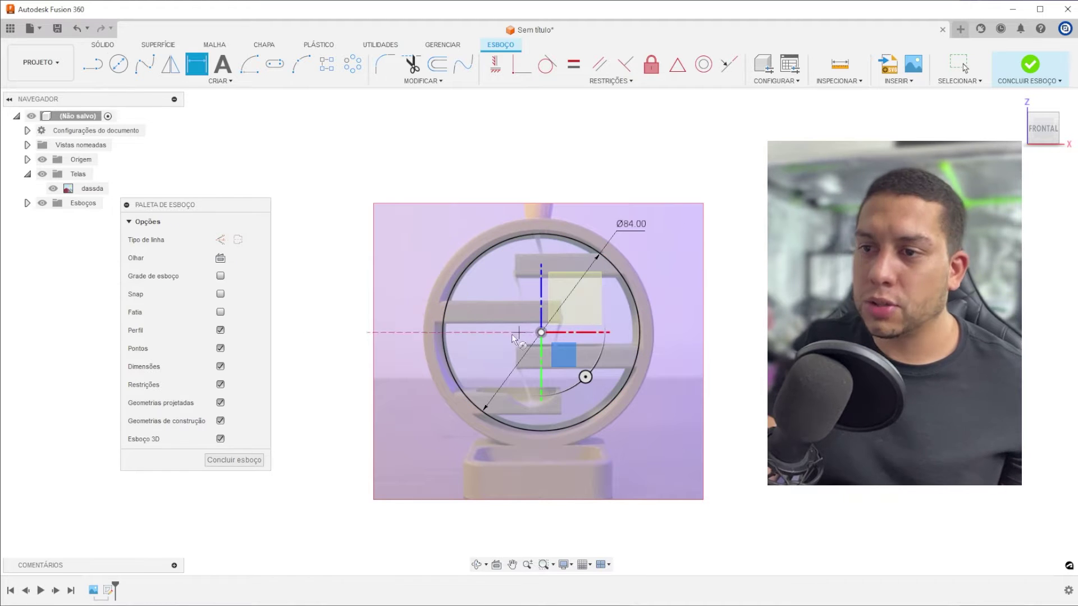
Step: Draw a concentric 100 mm diameter circle from the origin for the ring's outer edge
key("c")
left_click(541, 332)
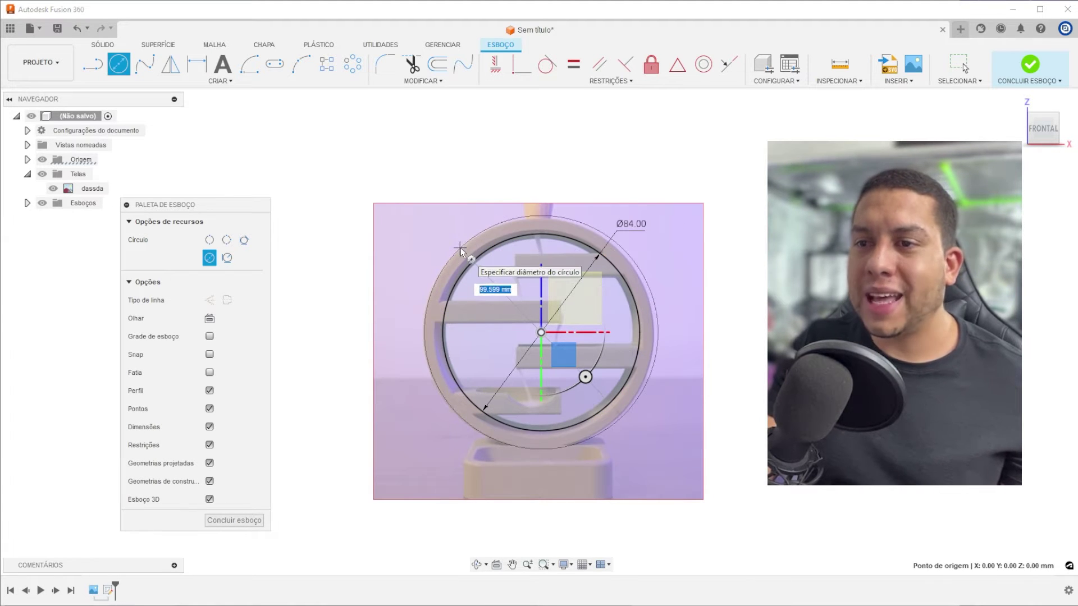
type("100")
key("Return")
key("Escape")
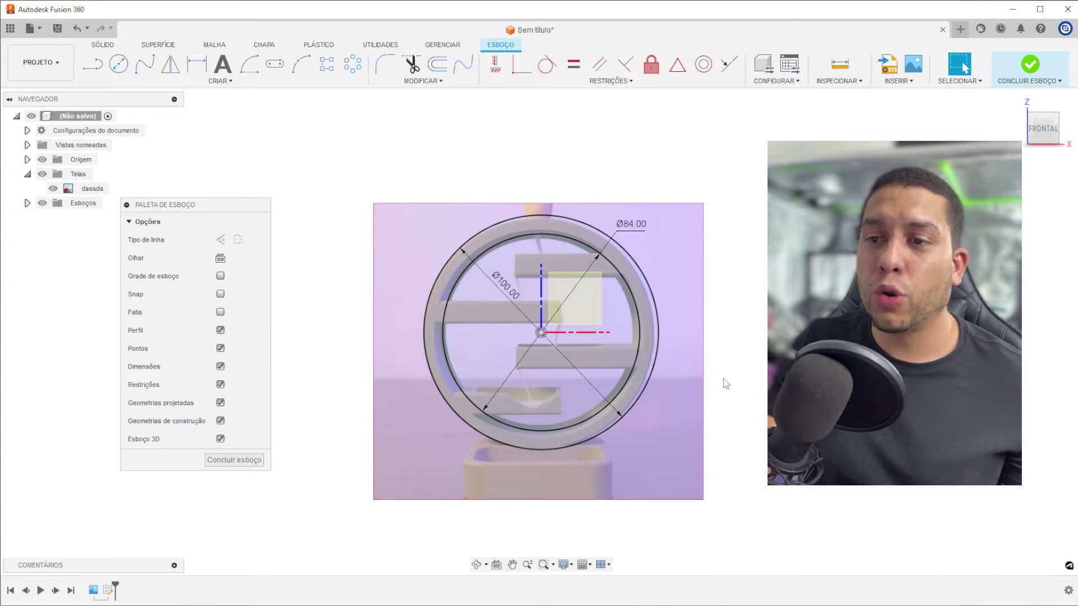
Step: Trace the upper right shelf with three connected lines starting and ending on the inner circle
scroll(652, 325, "up", 2)
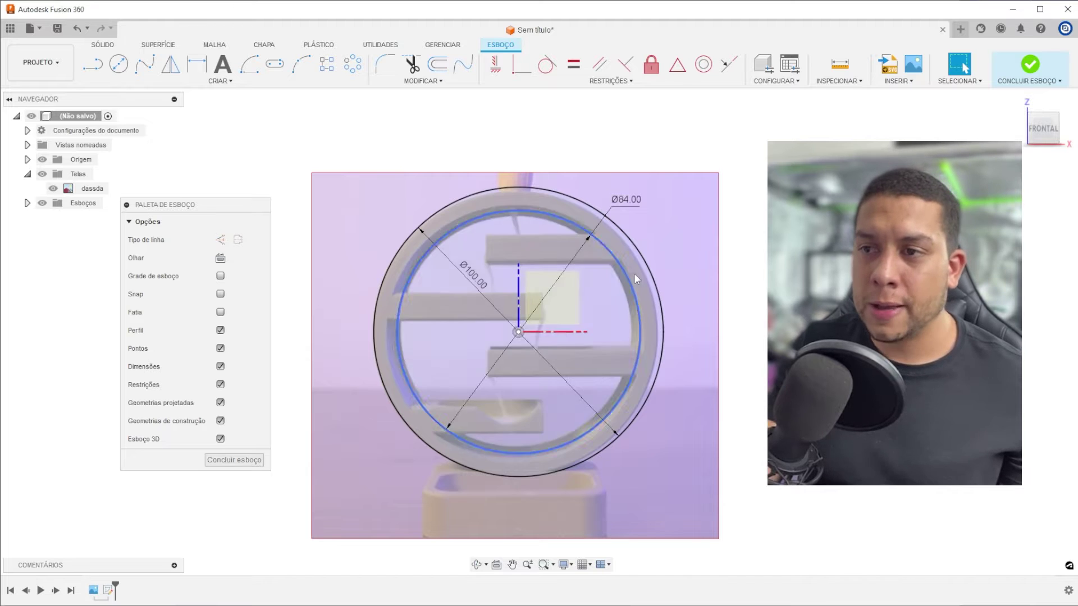
scroll(671, 281, "down", 2)
scroll(683, 267, "up", 3)
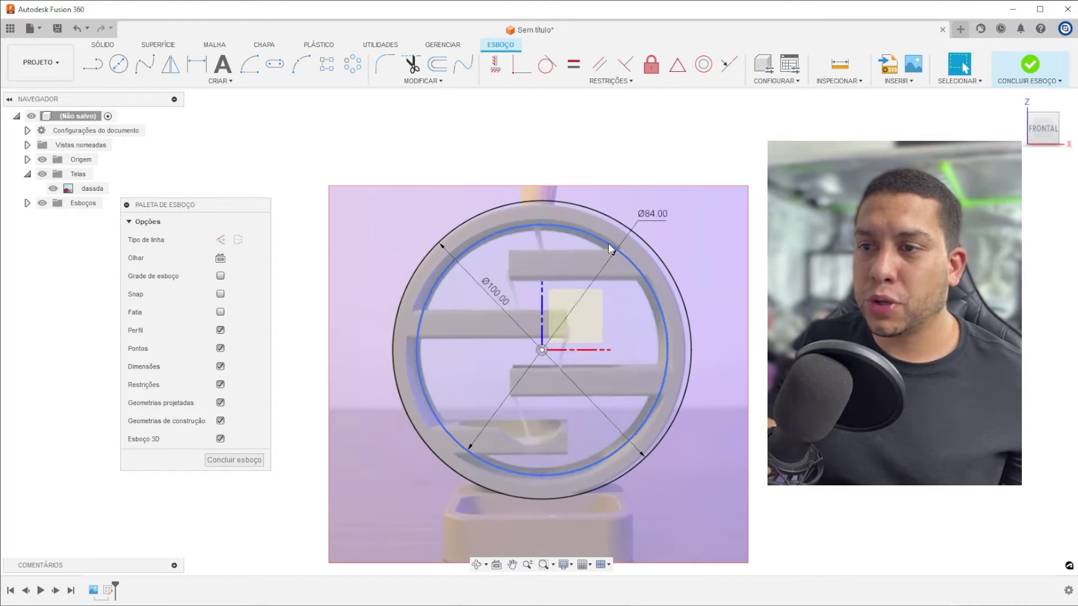
key("l")
scroll(695, 229, "up", 2)
scroll(695, 230, "up", 2)
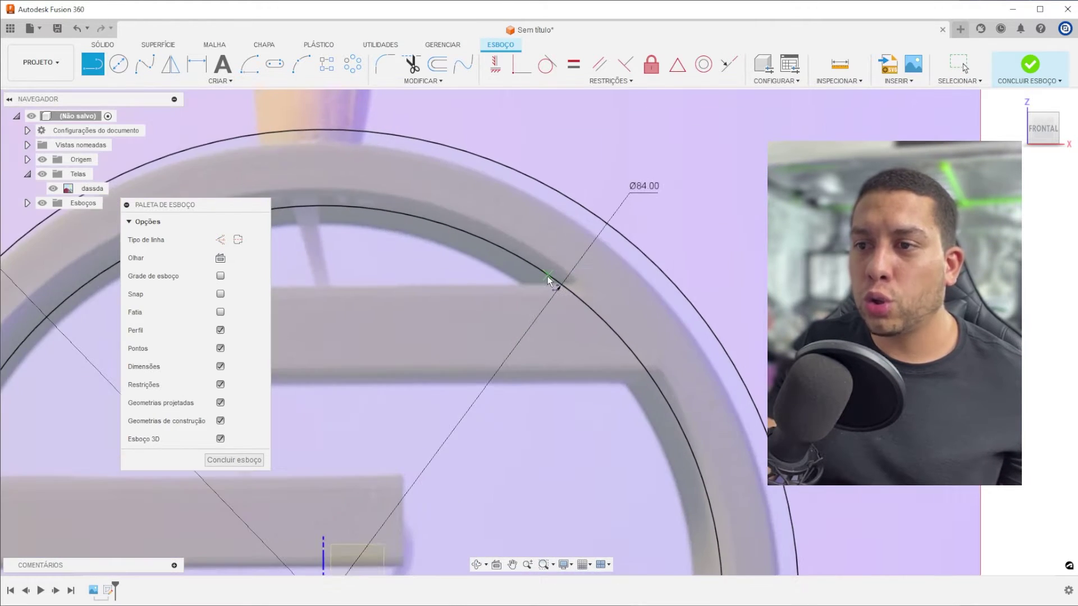
left_click(550, 280)
scroll(426, 303, "up", 1)
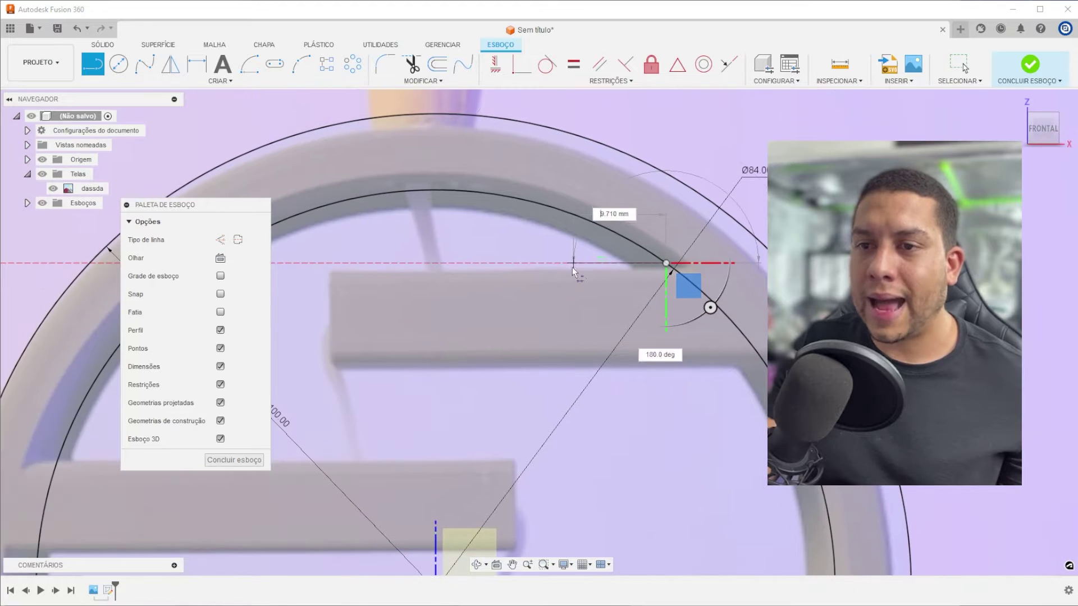
left_click(332, 263)
left_click(333, 361)
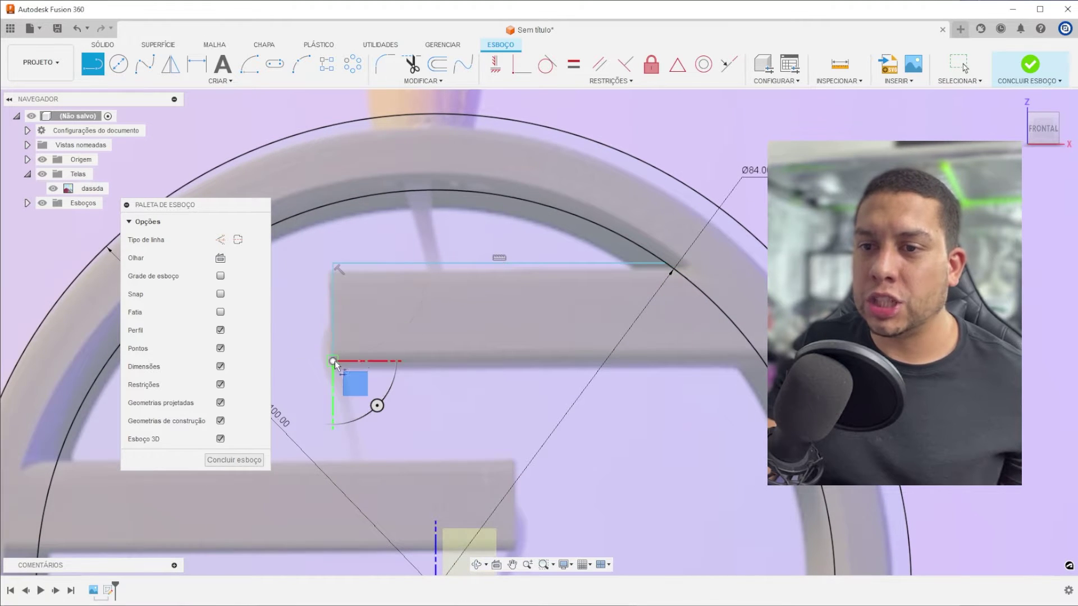
left_click(762, 361)
Step: Trace the upper left shelf with three lines from the inner circle, about 51 mm long on its lower edge
scroll(766, 357, "down", 2)
middle_click_drag(319, 414, 392, 375)
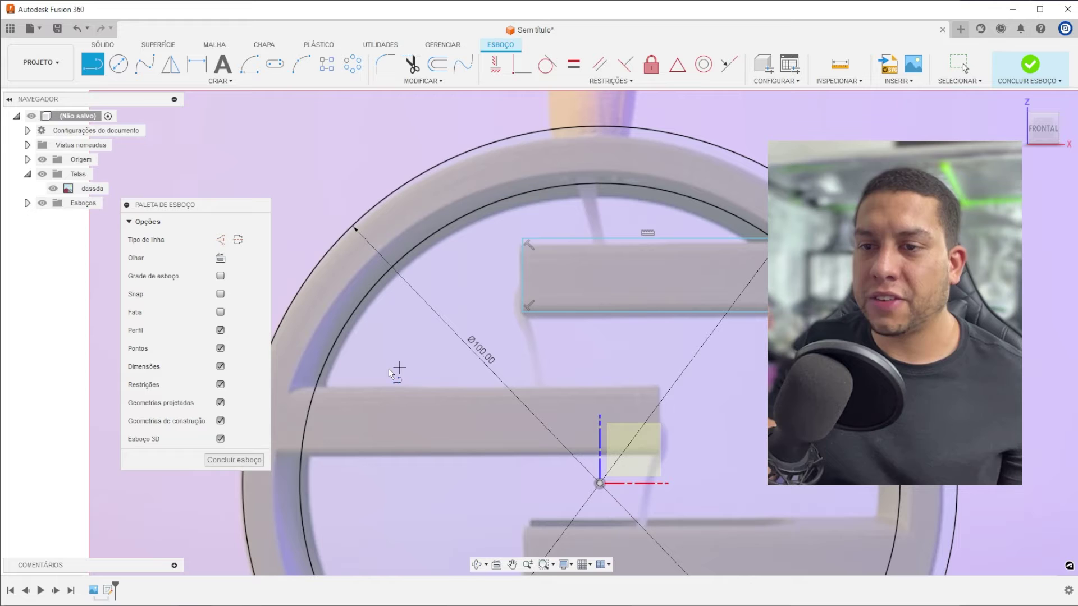
left_click(319, 381)
left_click(663, 382)
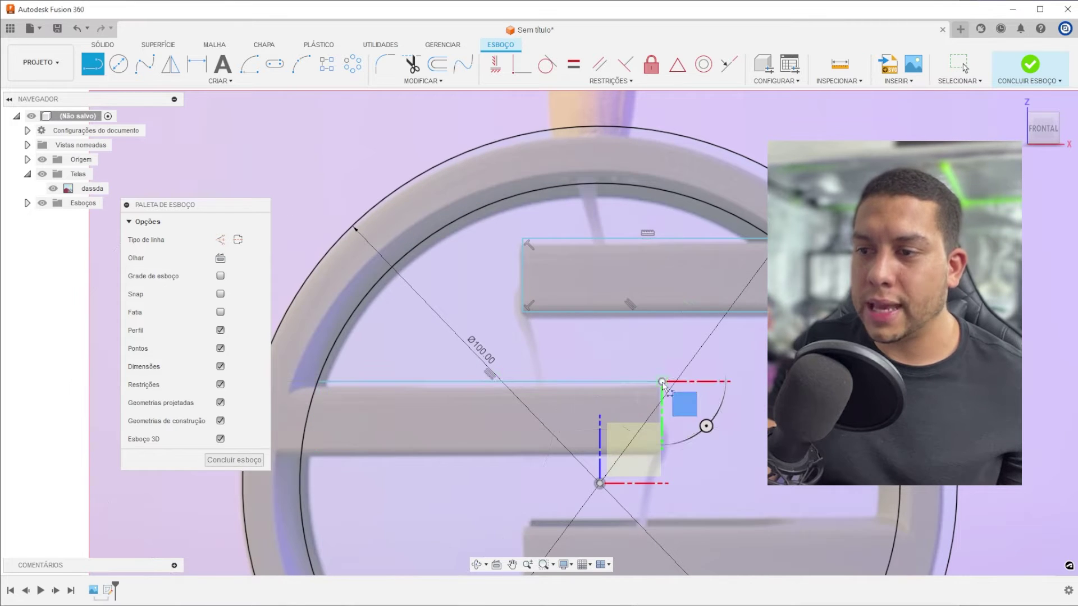
left_click(663, 467)
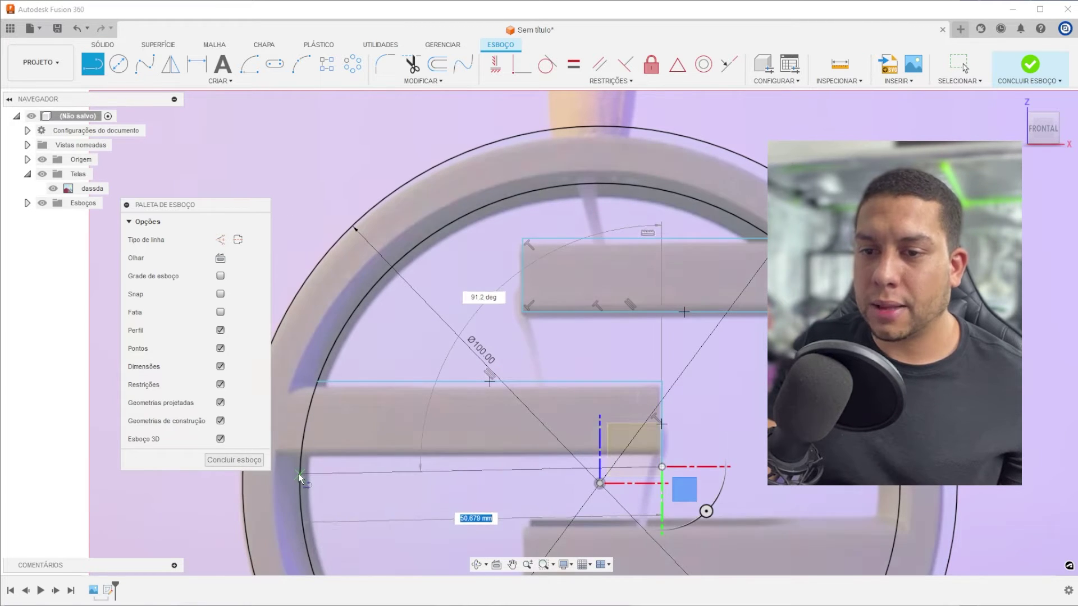
left_click(299, 473)
Step: Trace the lower right shelf with three connected lines running from the inner circle around its free end and back
middle_click_drag(300, 473, 296, 359)
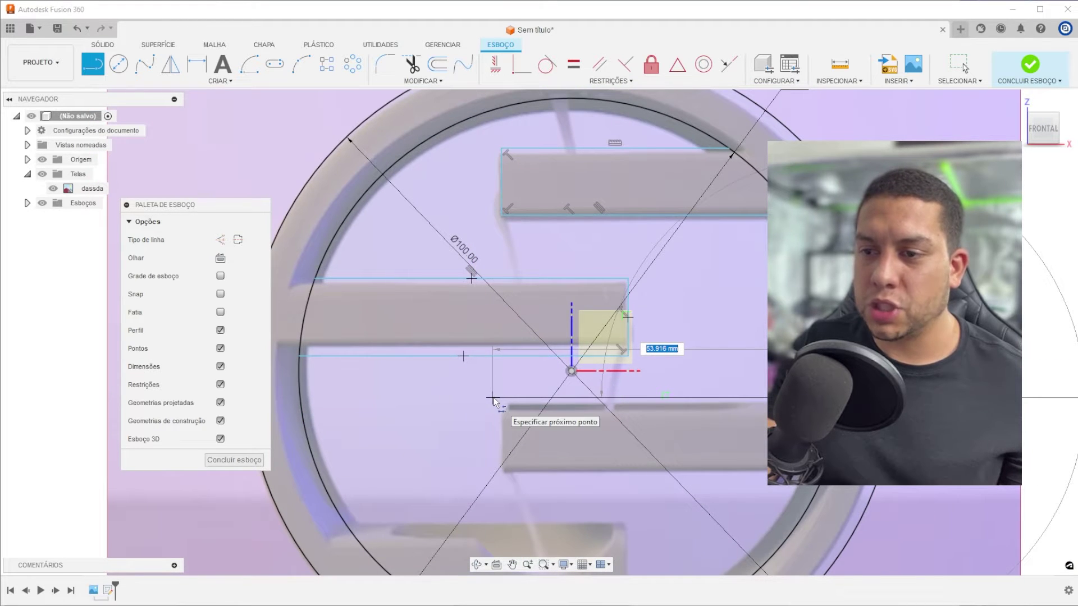
left_click(499, 399)
left_click(501, 476)
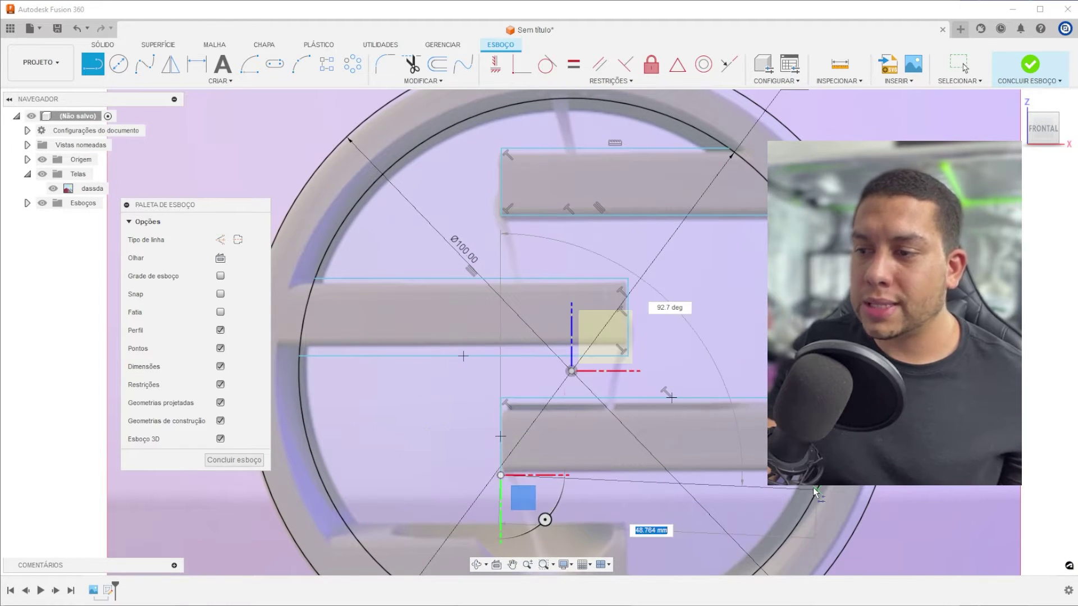
left_click(825, 476)
Step: Trace the lowest left shelf with three lines between points on the inner circle, about 12 mm tall at its free end
middle_click_drag(620, 475, 618, 326)
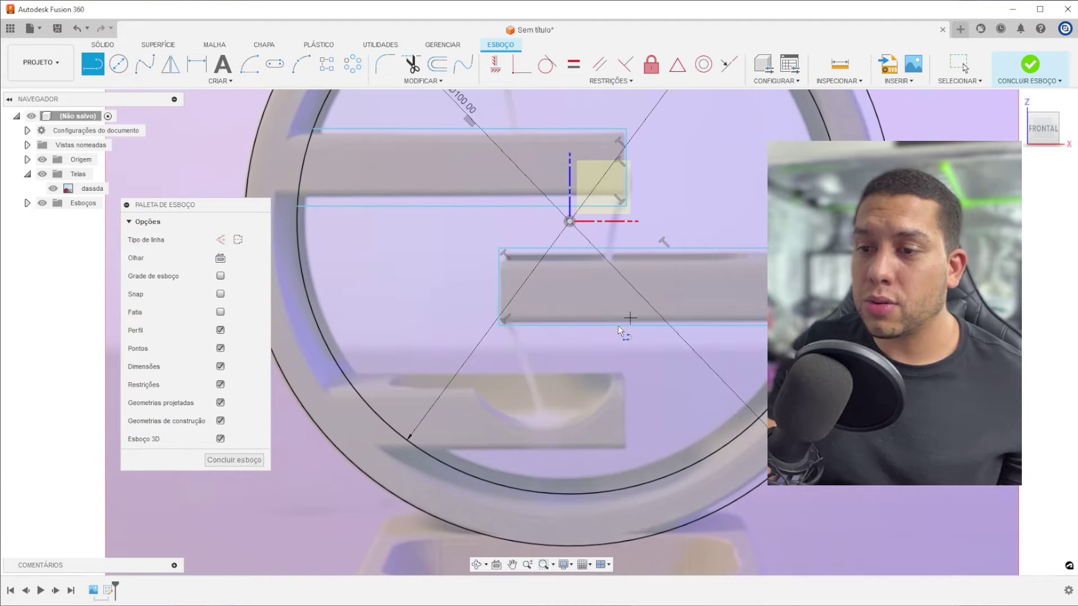
left_click(344, 371)
left_click(633, 373)
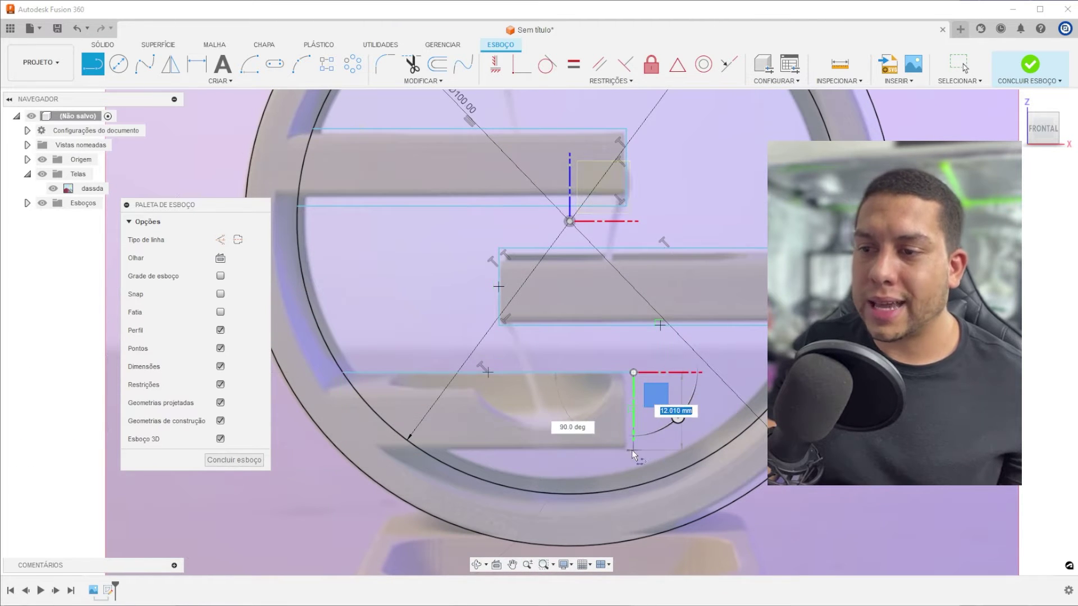
left_click(632, 449)
double_click(420, 448)
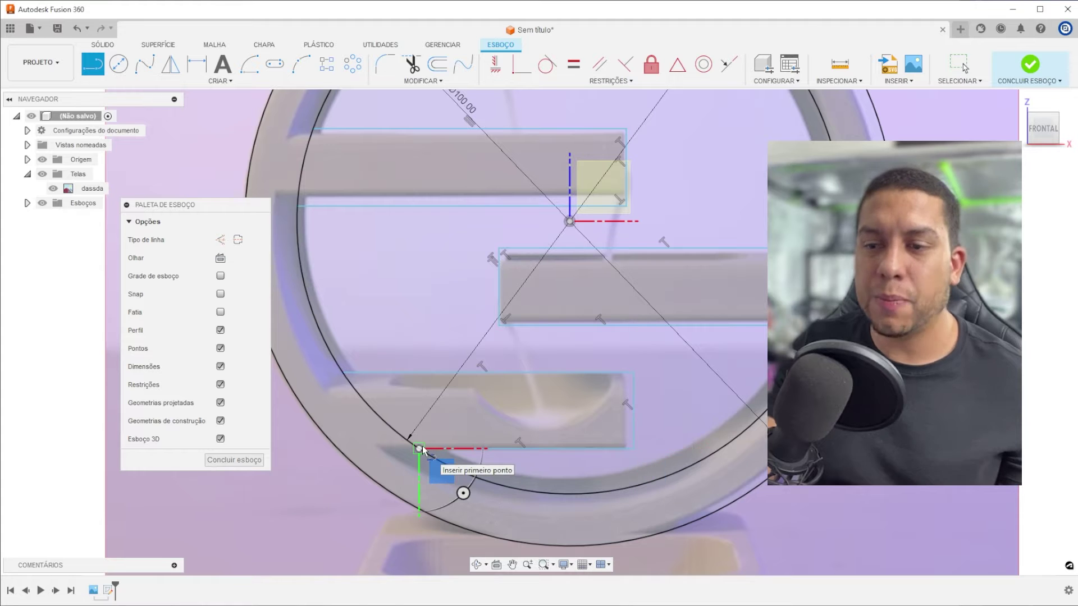
key("Escape")
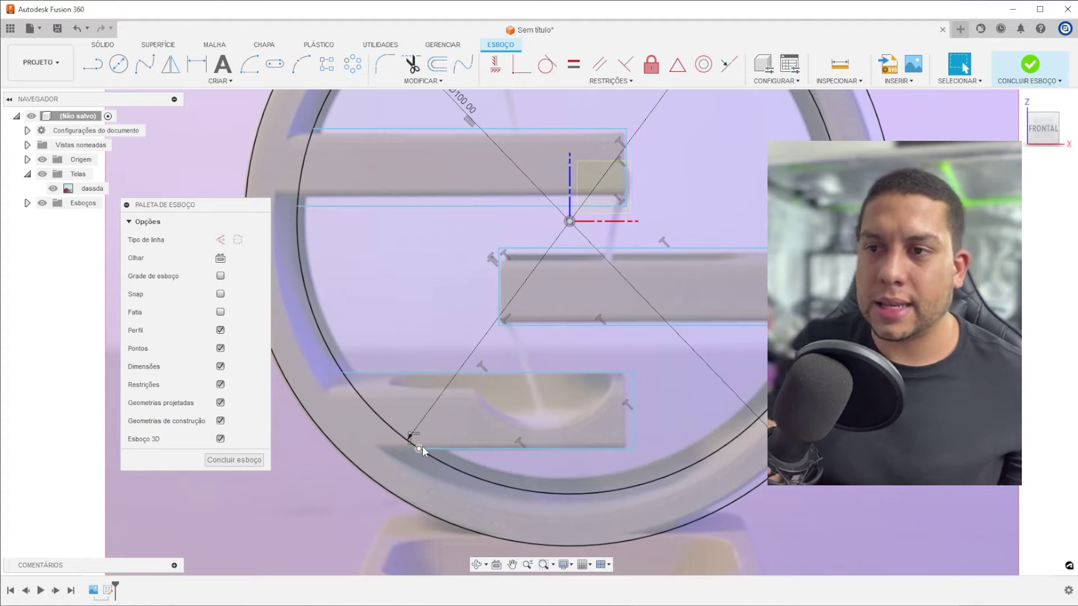
scroll(422, 446, "down", 3)
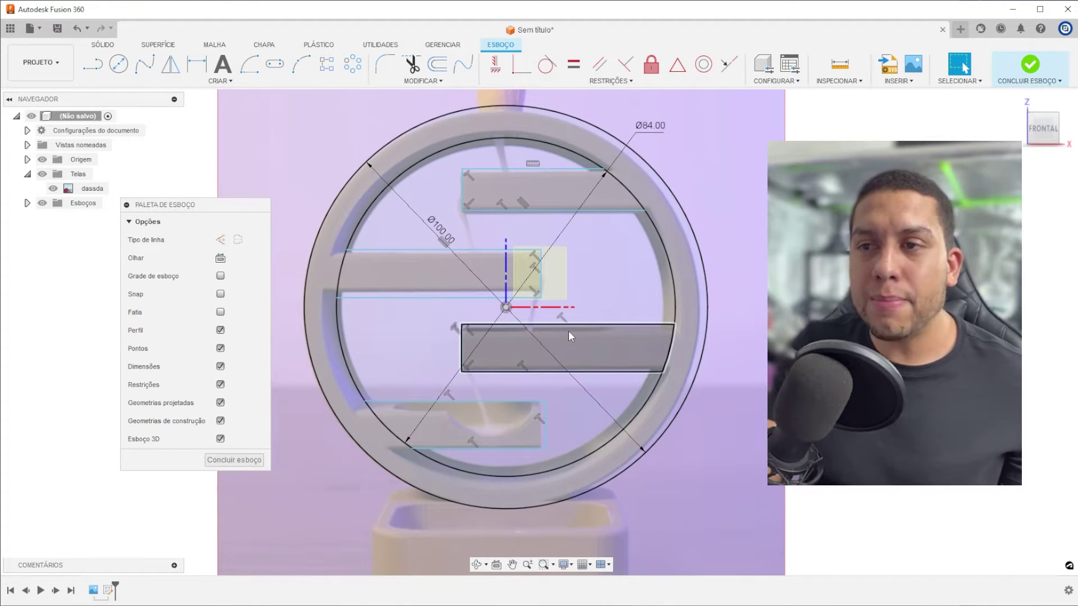
Step: Sketch a horizontal centre-to-centre slot overlapping the free left end of the upper right shelf
scroll(535, 191, "up", 3)
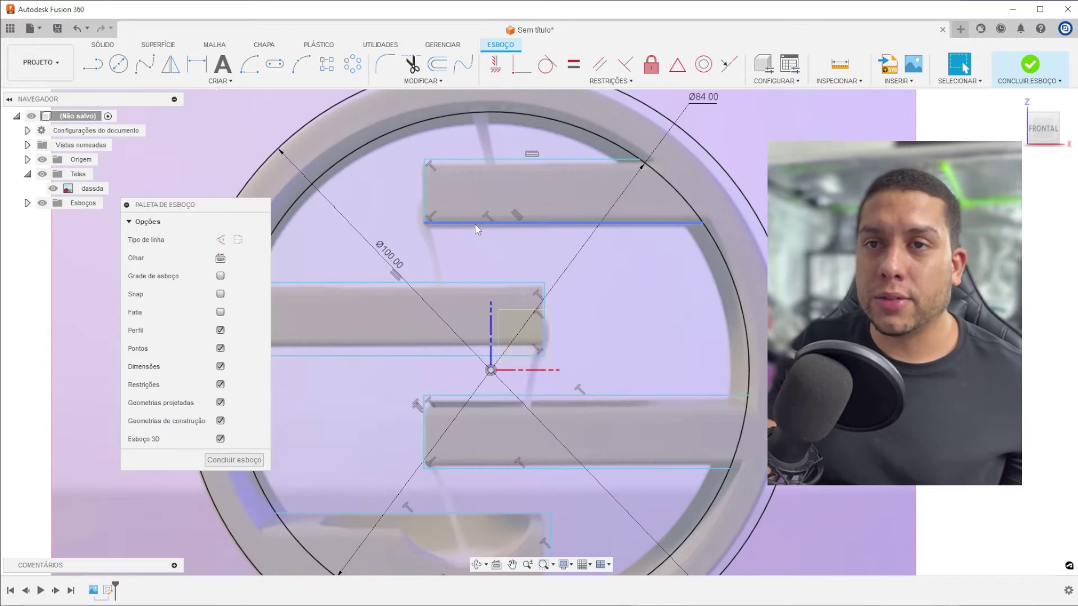
scroll(470, 217, "down", 3)
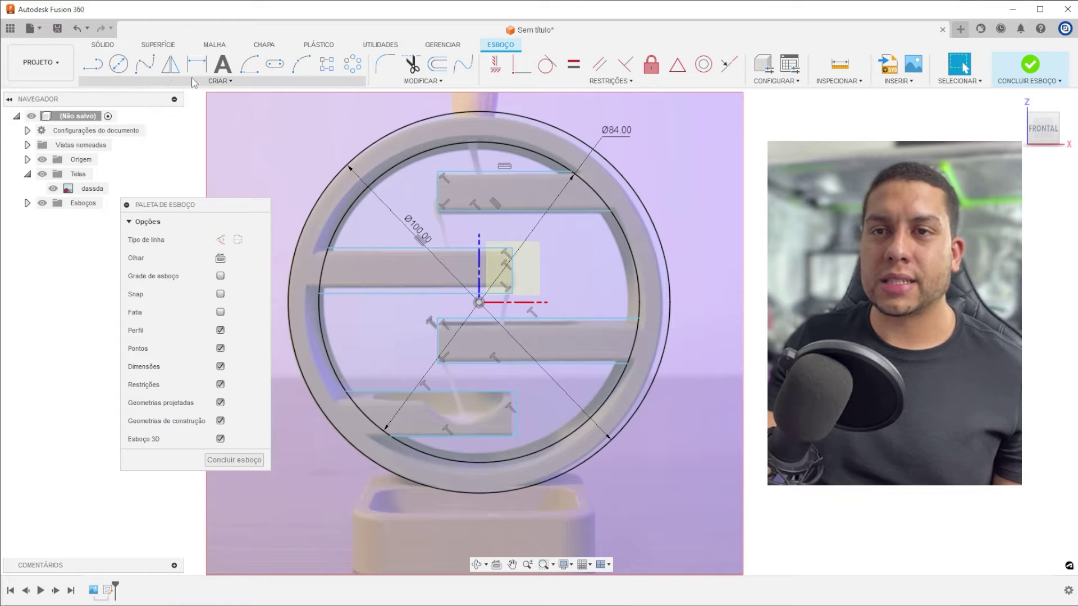
left_click(272, 67)
scroll(404, 166, "up", 3)
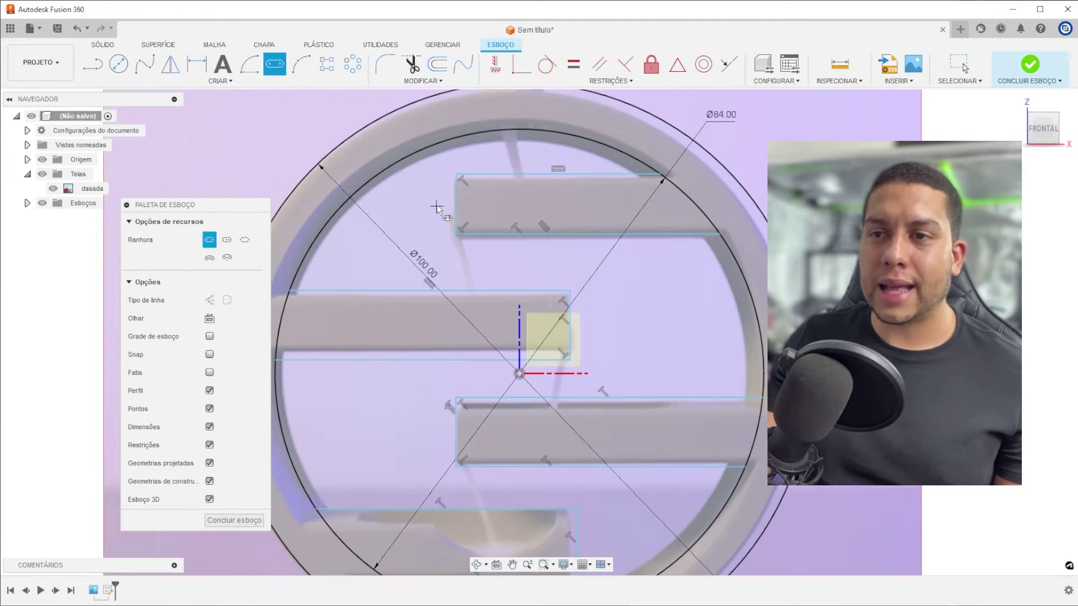
left_click(425, 191)
left_click(575, 191)
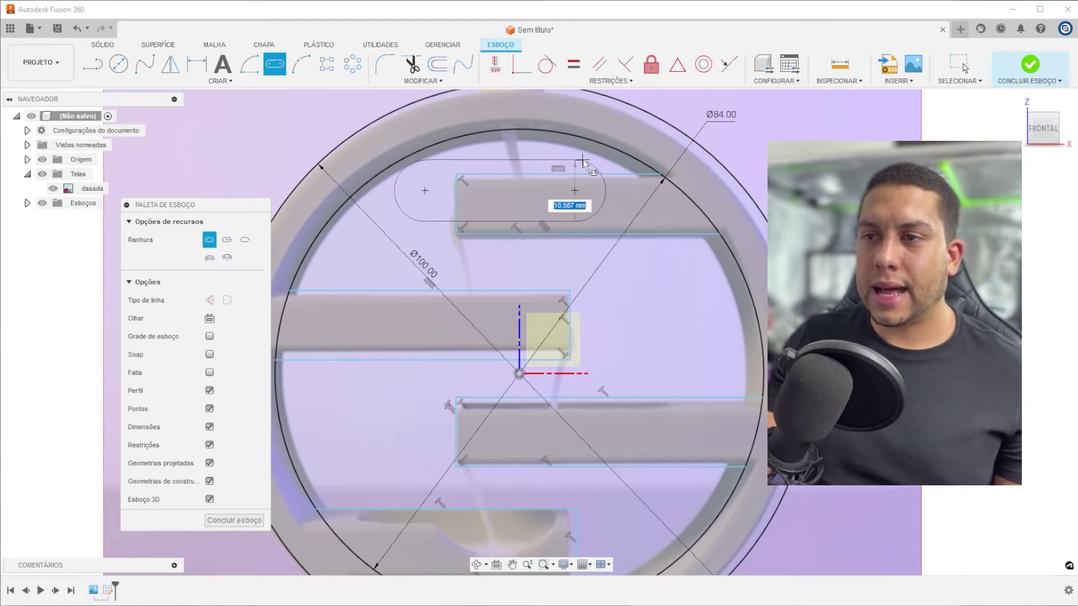
left_click(582, 167)
key("Escape")
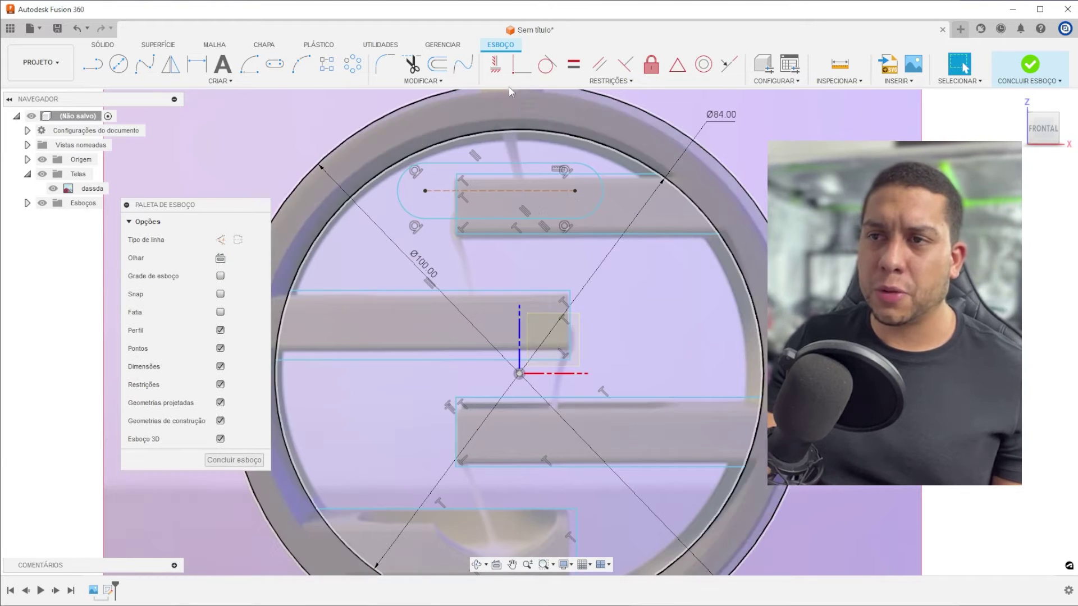
Step: Make the upper slot's right centre point coincident with the upper right shelf's top edge, and shift the slot slightly along that edge
left_click(519, 69)
left_click(576, 191)
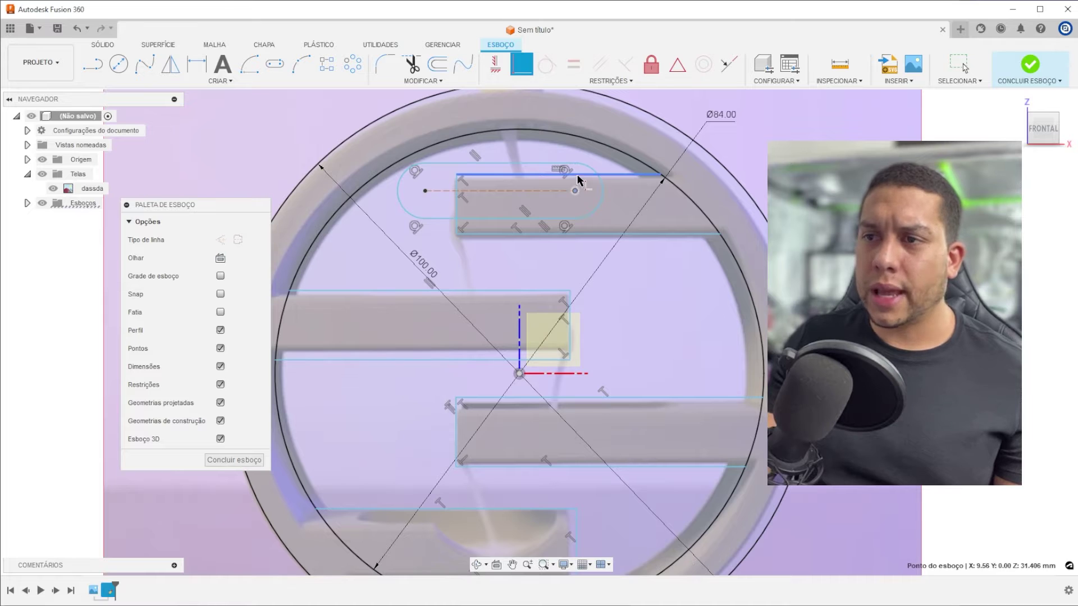
left_click(530, 175)
key("Escape")
left_click_drag(426, 175, 444, 185)
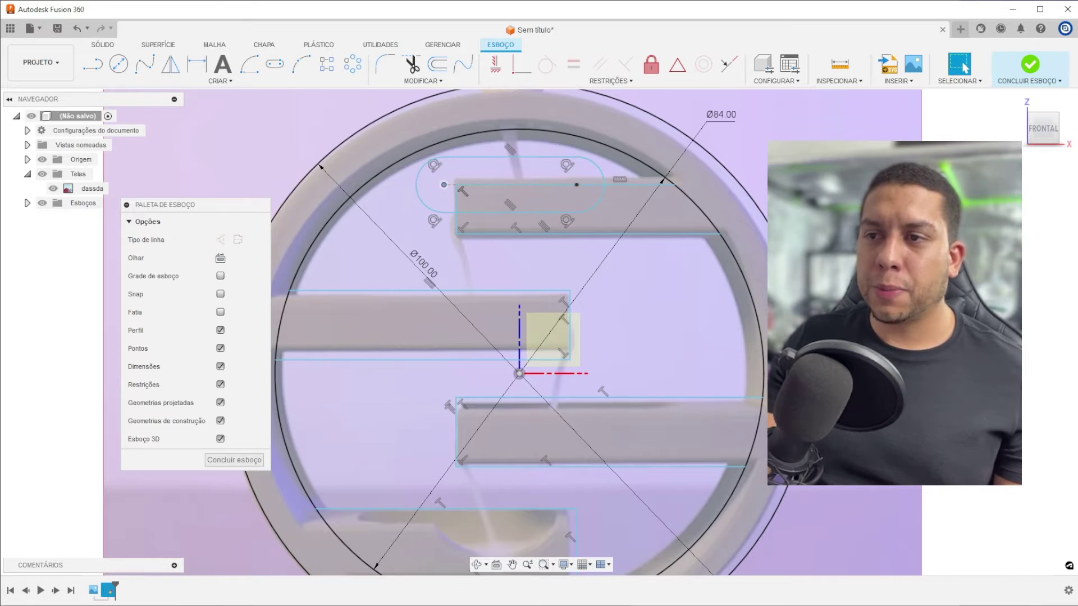
middle_click_drag(464, 201, 487, 192)
scroll(488, 192, "down", 1)
left_click_drag(474, 178, 473, 176)
scroll(427, 233, "up", 3)
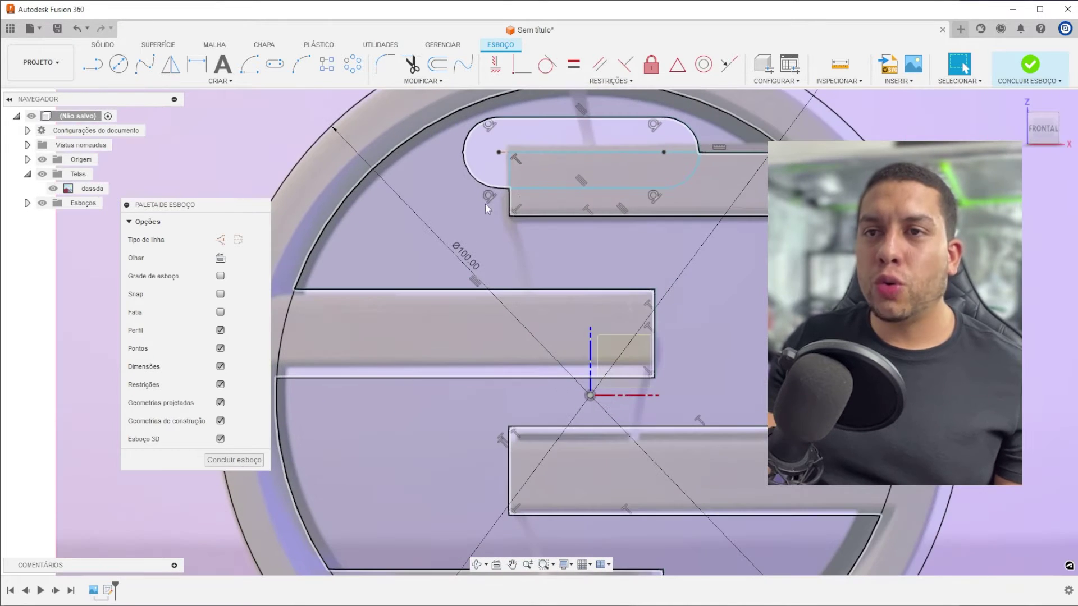
Step: Sketch a horizontal centre-to-centre slot about 10 mm wide along the upper left shelf's top edge, starting at its free corner
scroll(486, 205, "down", 1)
left_click(275, 63)
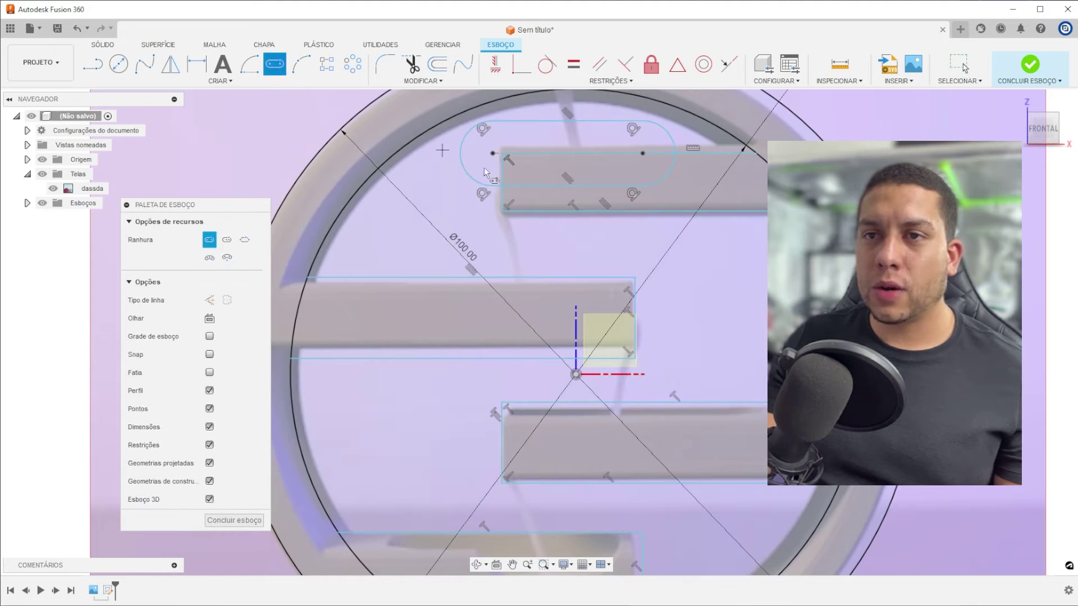
left_click(635, 277)
left_click(457, 277)
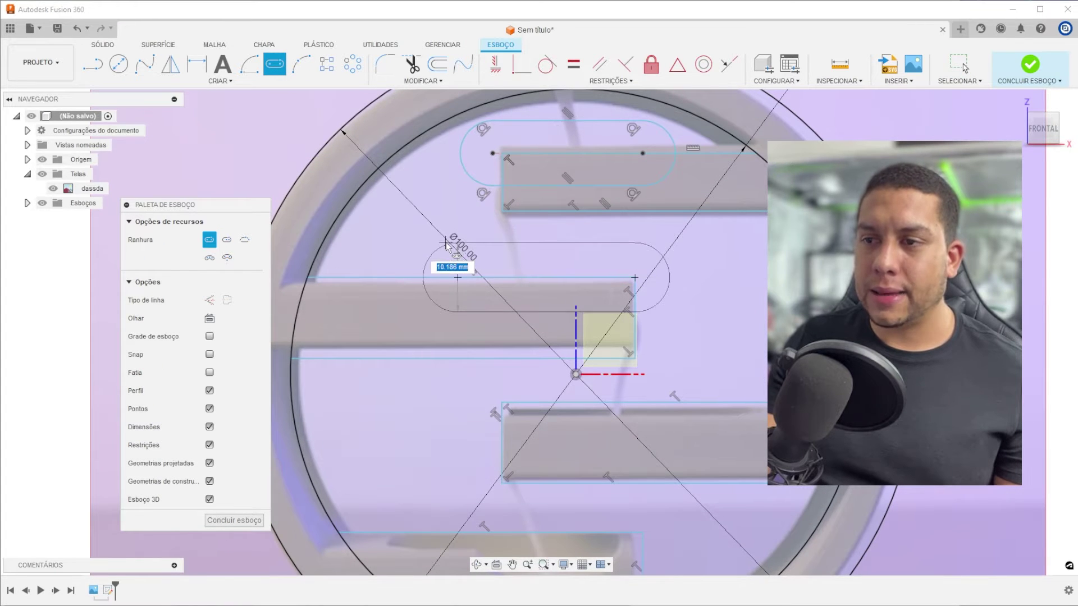
left_click(446, 241)
Step: Sketch a horizontal centre-to-centre slot about 10 mm wide along the lower right shelf's top edge, starting at its free corner
middle_click_drag(565, 295, 555, 249)
left_click(491, 356)
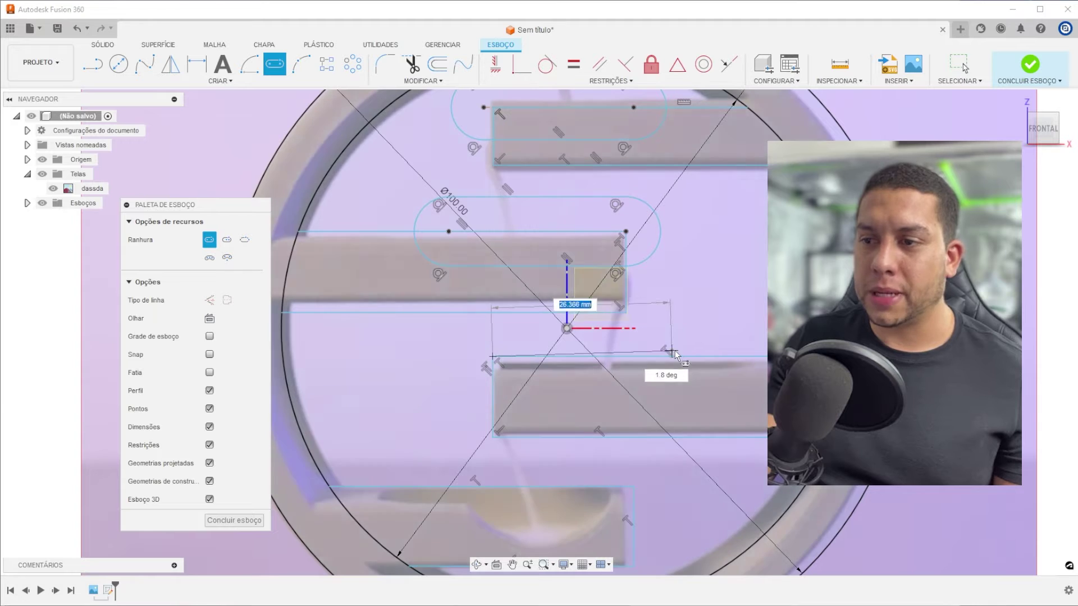
left_click(686, 356)
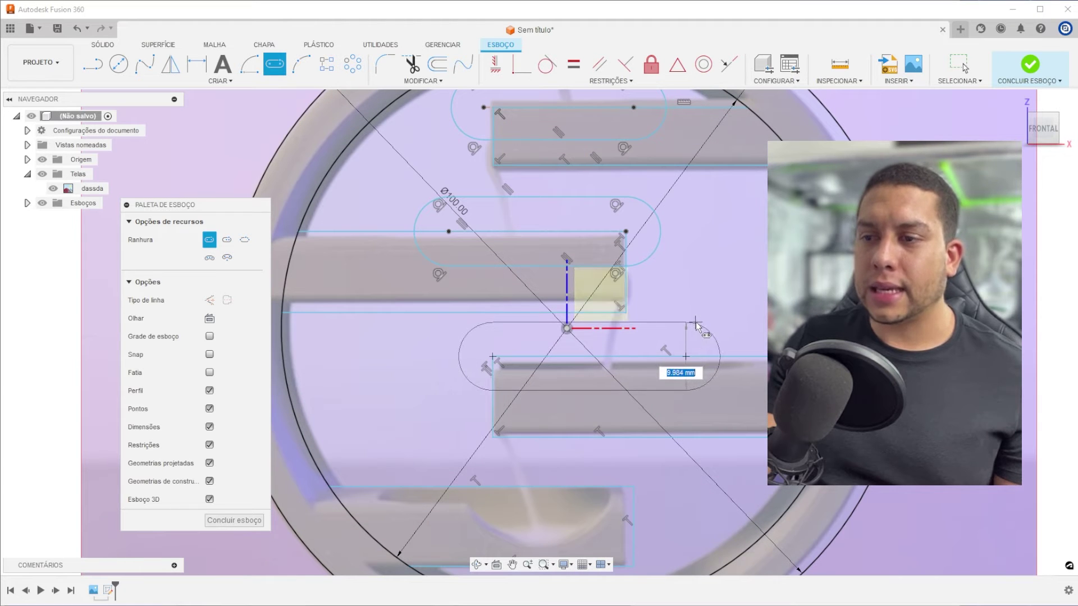
left_click(695, 322)
middle_click_drag(544, 319, 560, 286)
key("Escape")
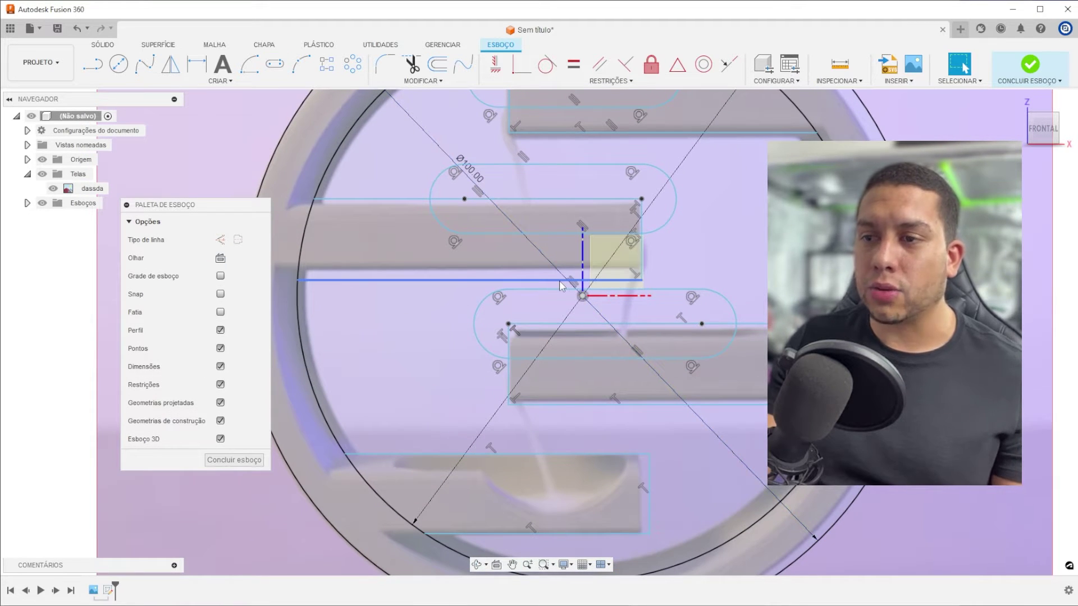
Step: Raise the upper left shelf's lower edge slightly to match the shelf on the canvas, undoing the first oversized move
left_click_drag(559, 280, 561, 175)
key("ctrl+z")
scroll(506, 275, "up", 1)
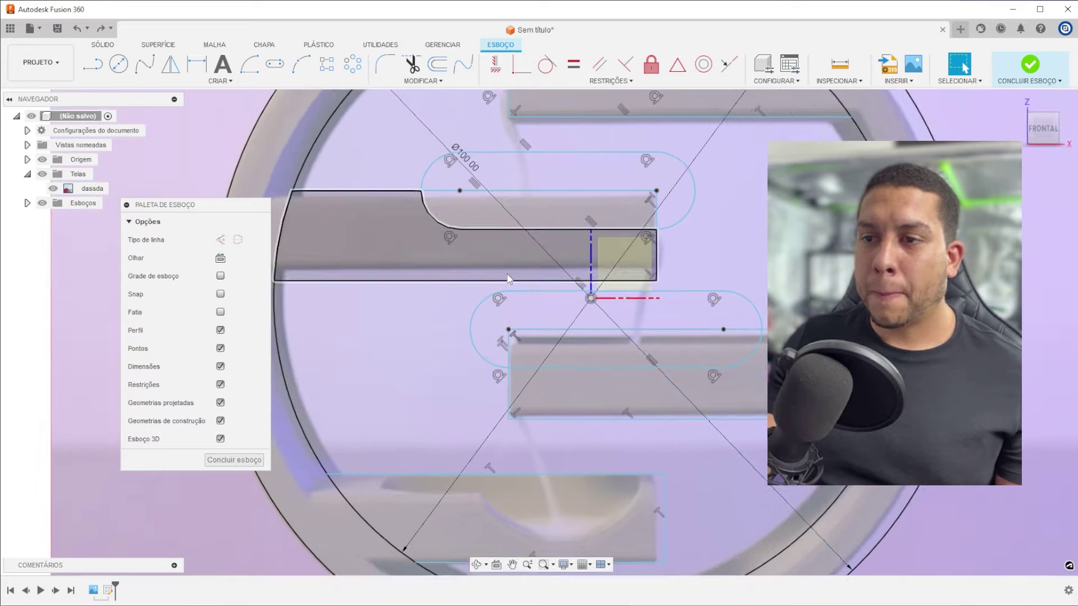
scroll(507, 275, "up", 1)
scroll(505, 278, "up", 1)
left_click_drag(497, 279, 494, 268)
scroll(504, 220, "down", 3)
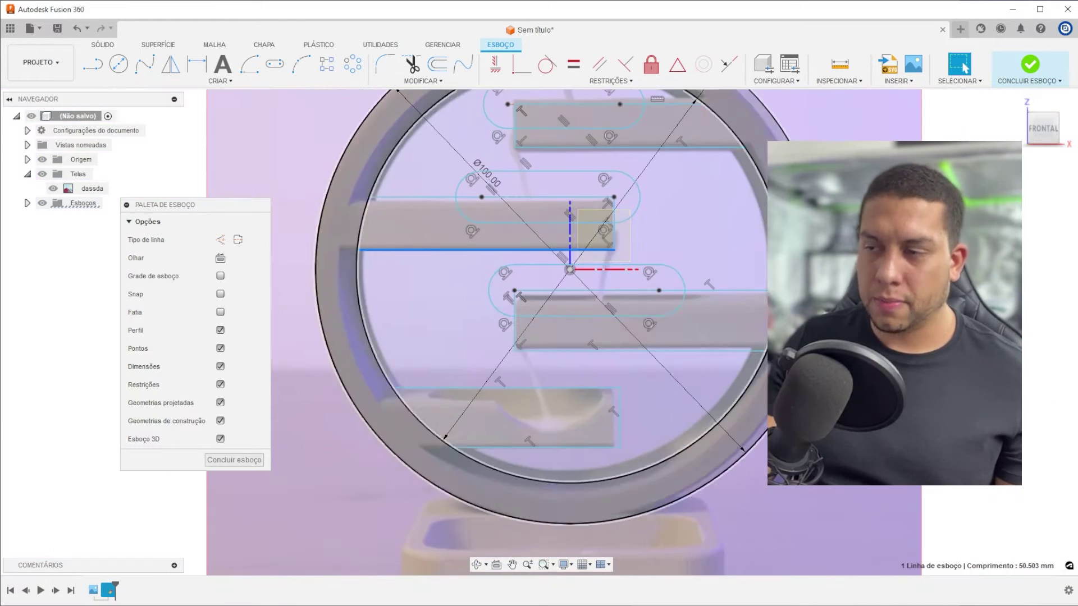
middle_click_drag(504, 220, 450, 165)
key("Escape")
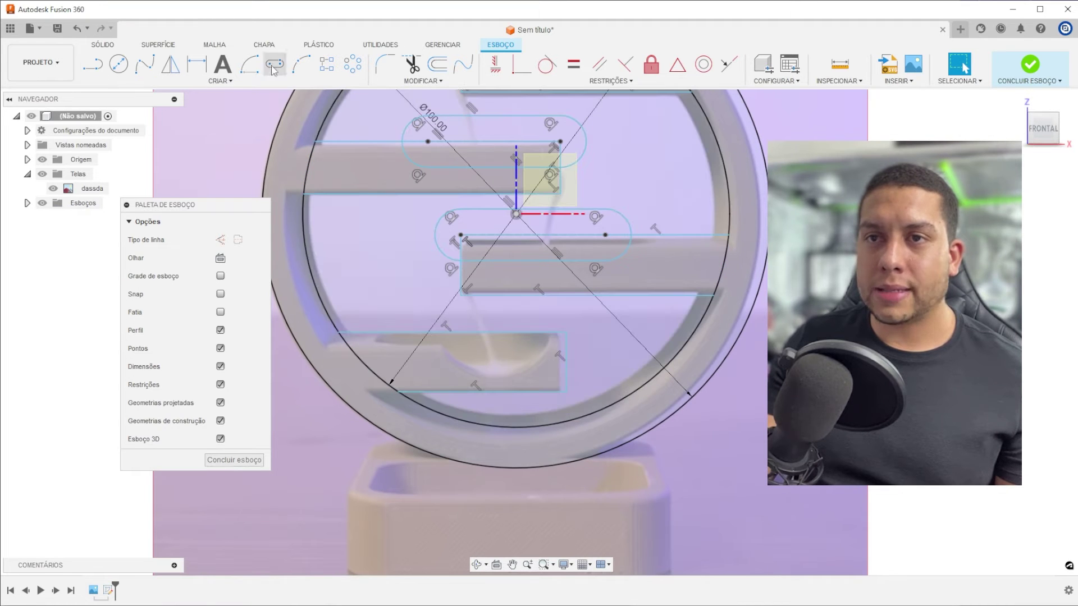
Step: Sketch a centre-to-centre slot about 7 mm wide on the lowest left shelf's top edge and pull its ends slightly inward
left_click(273, 66)
scroll(473, 337, "up", 2)
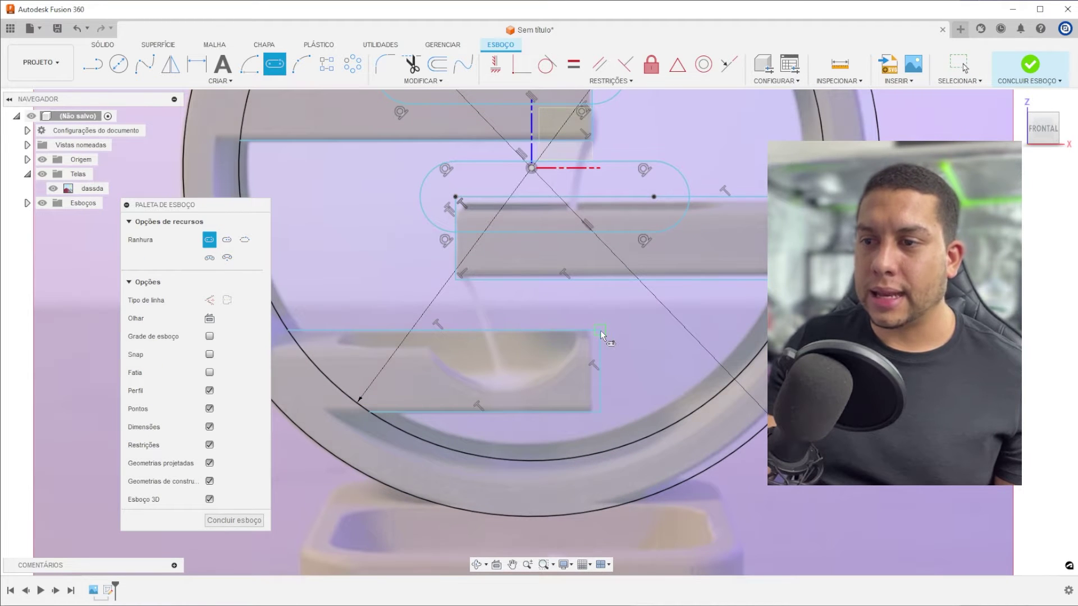
key("Escape")
left_click(274, 64)
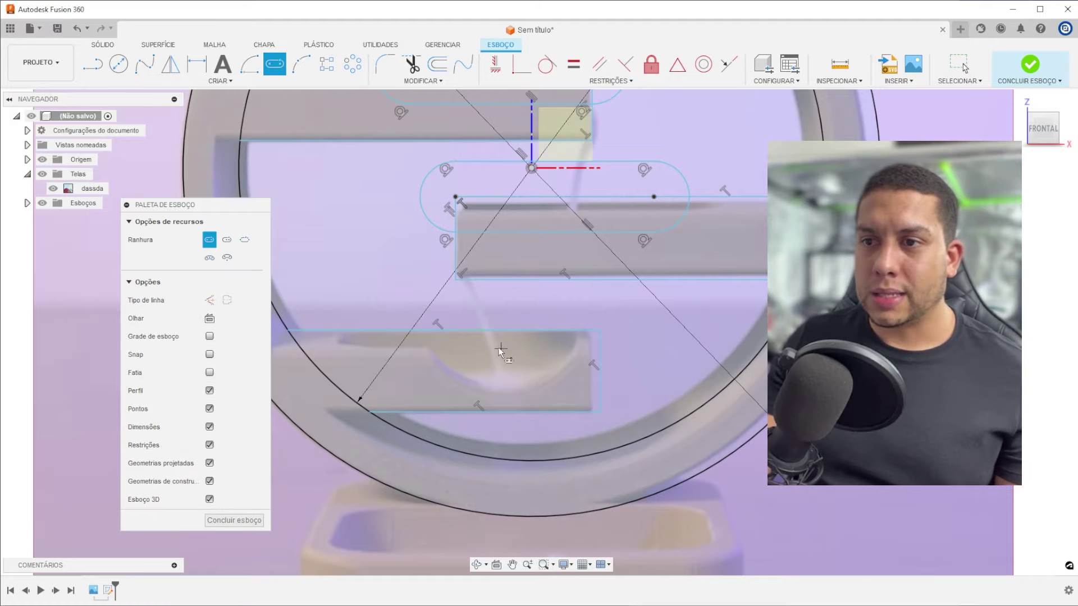
left_click(367, 330)
left_click(556, 330)
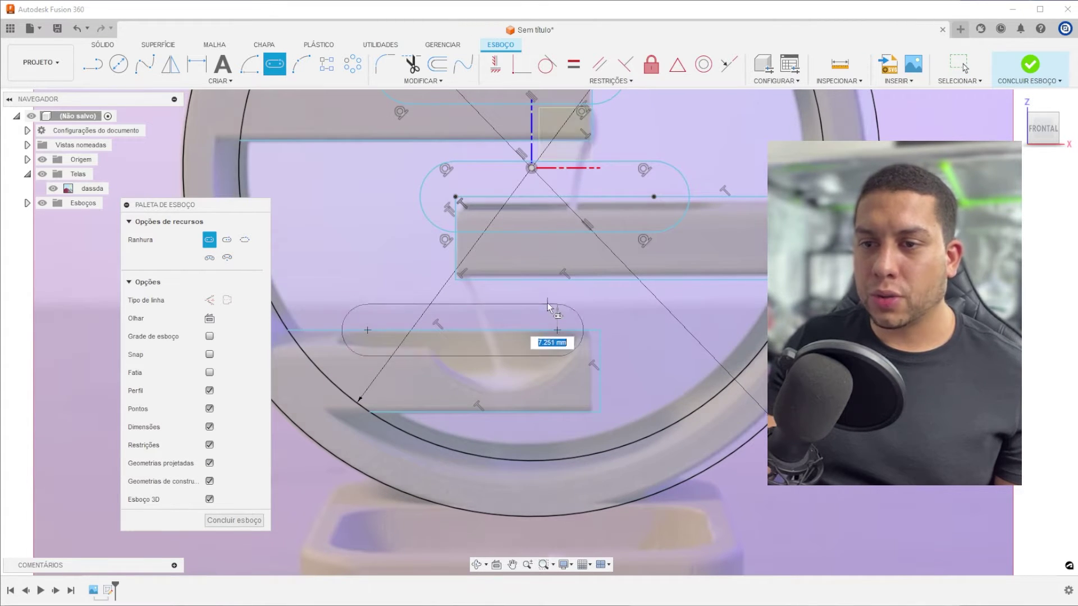
key("Return")
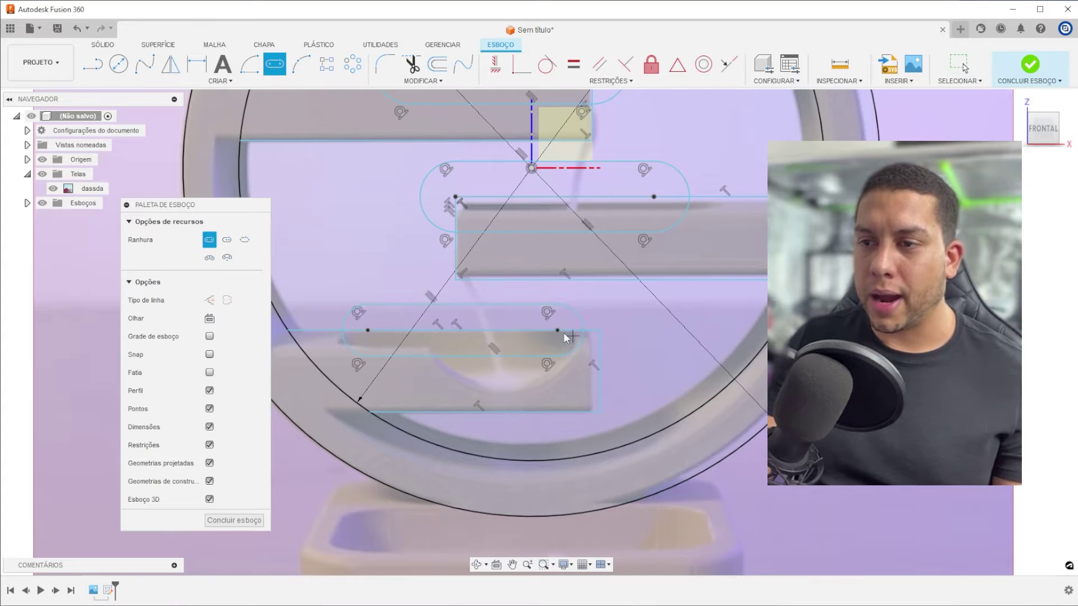
key("Escape")
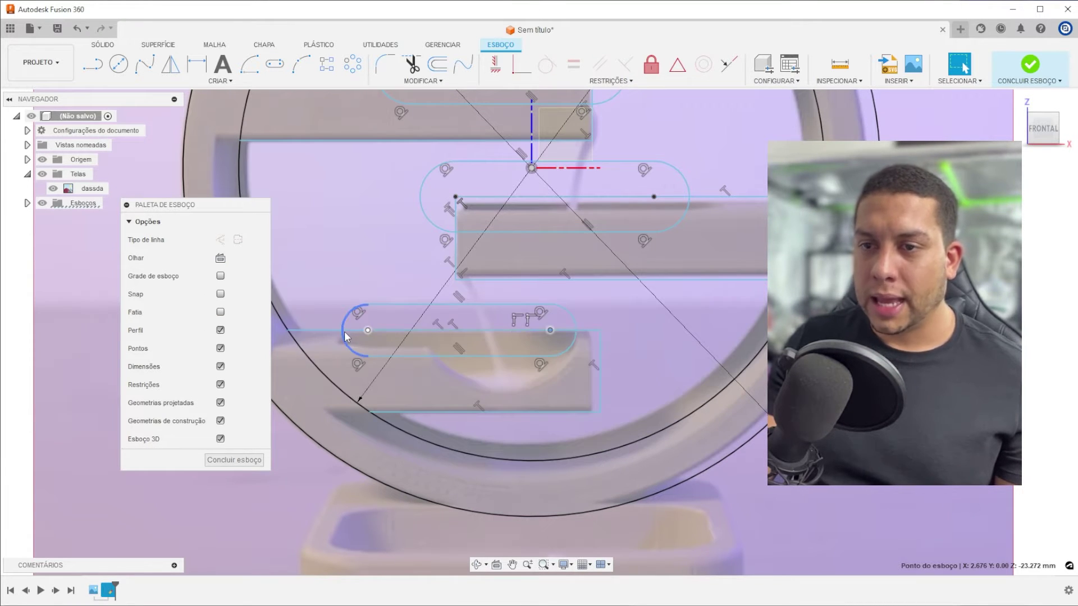
left_click_drag(345, 332, 381, 334)
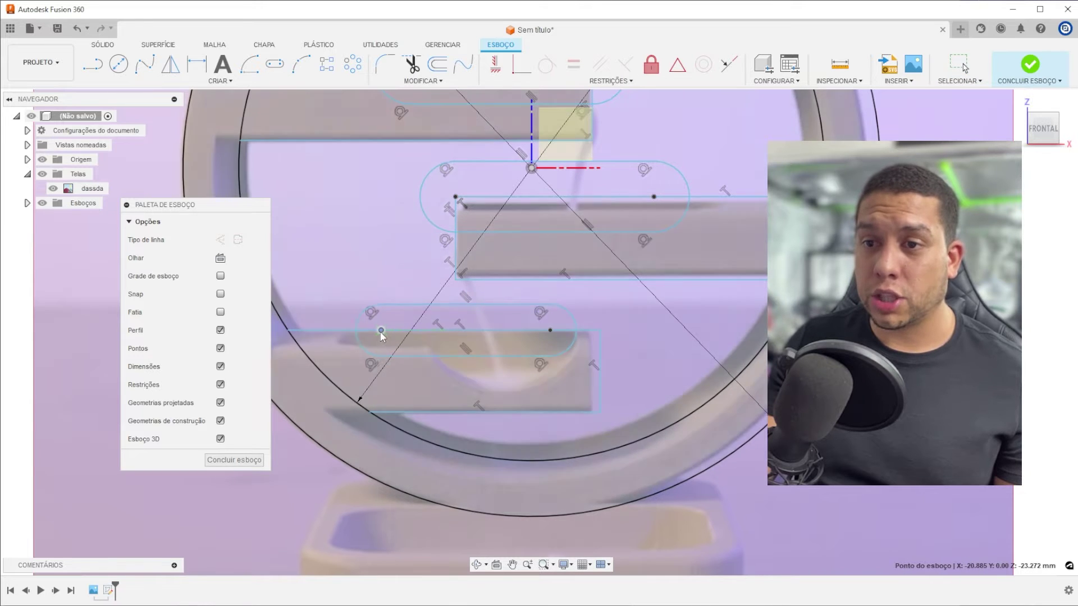
scroll(556, 289, "down", 5)
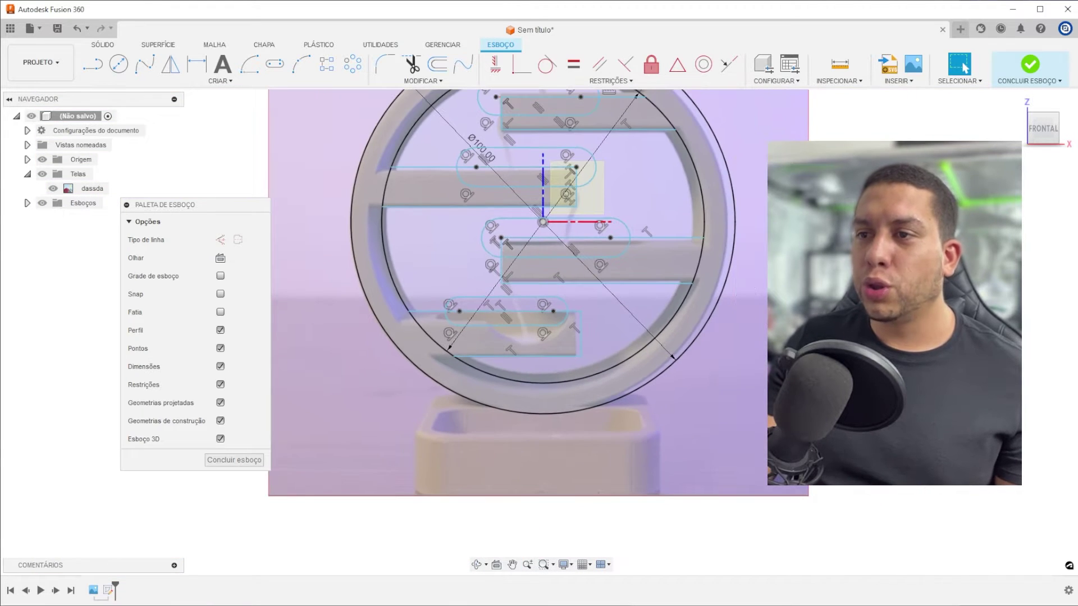
Step: Nudge the lowest left shelf's lower edge upward and dimension its free end to a height of 9 mm
scroll(510, 353, "up", 5)
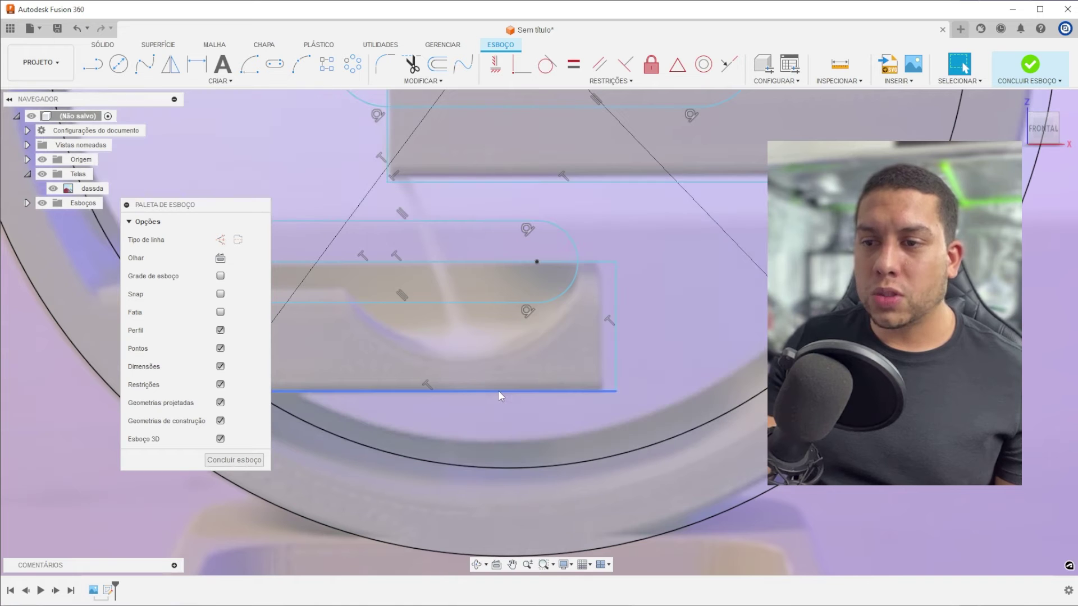
left_click(502, 392)
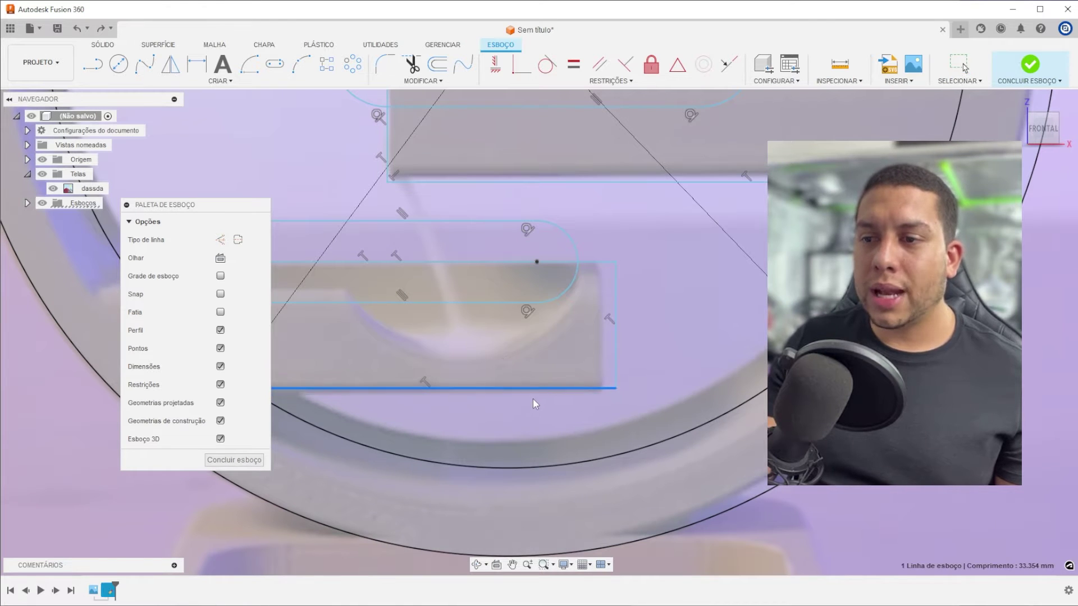
key("Escape")
scroll(593, 298, "down", 2)
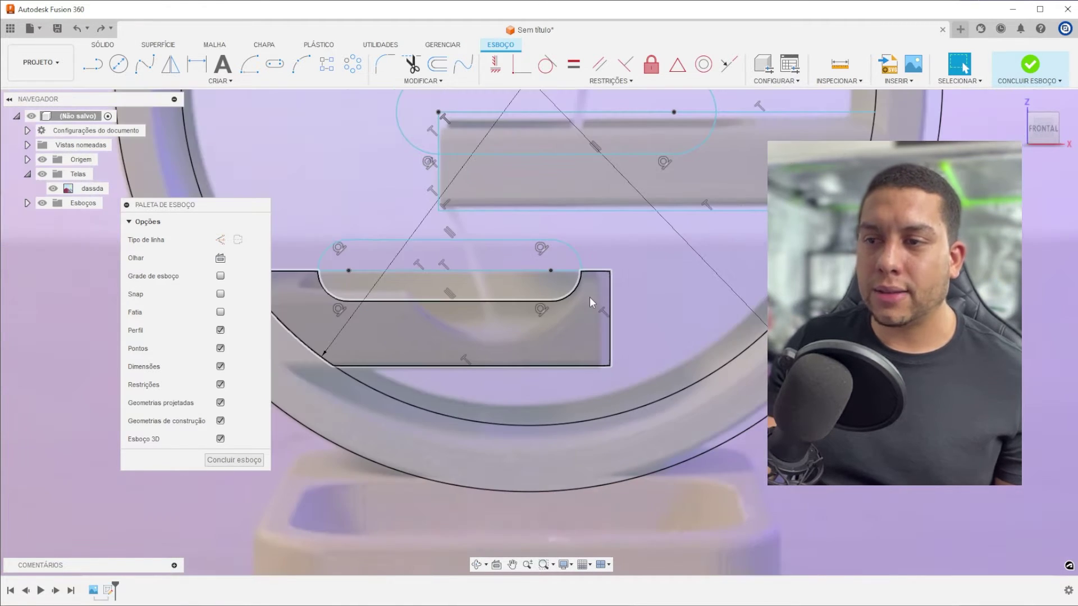
scroll(589, 298, "up", 1)
left_click(196, 70)
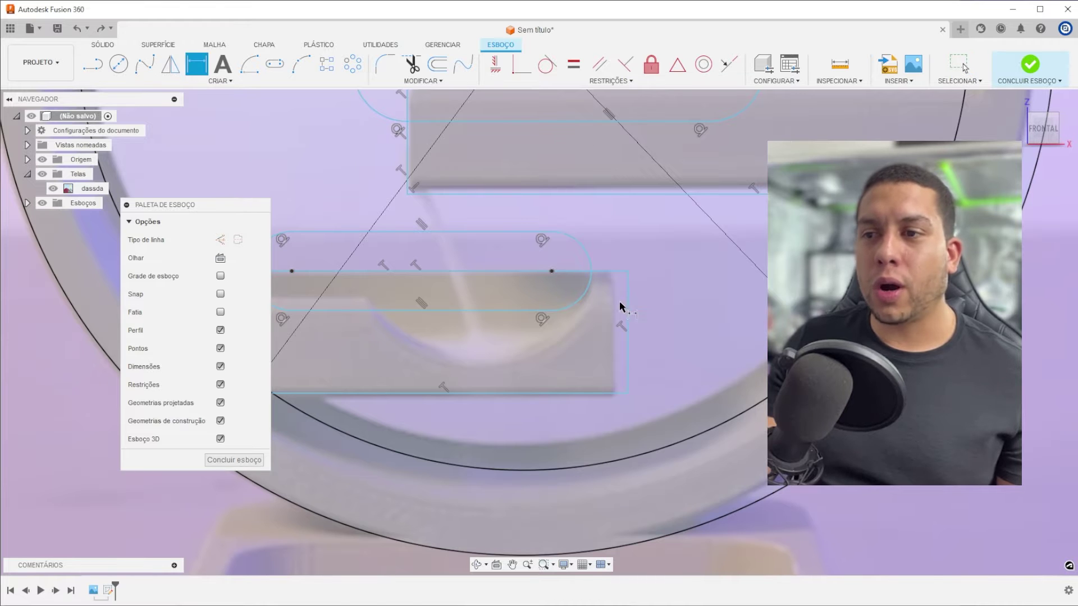
left_click(634, 307)
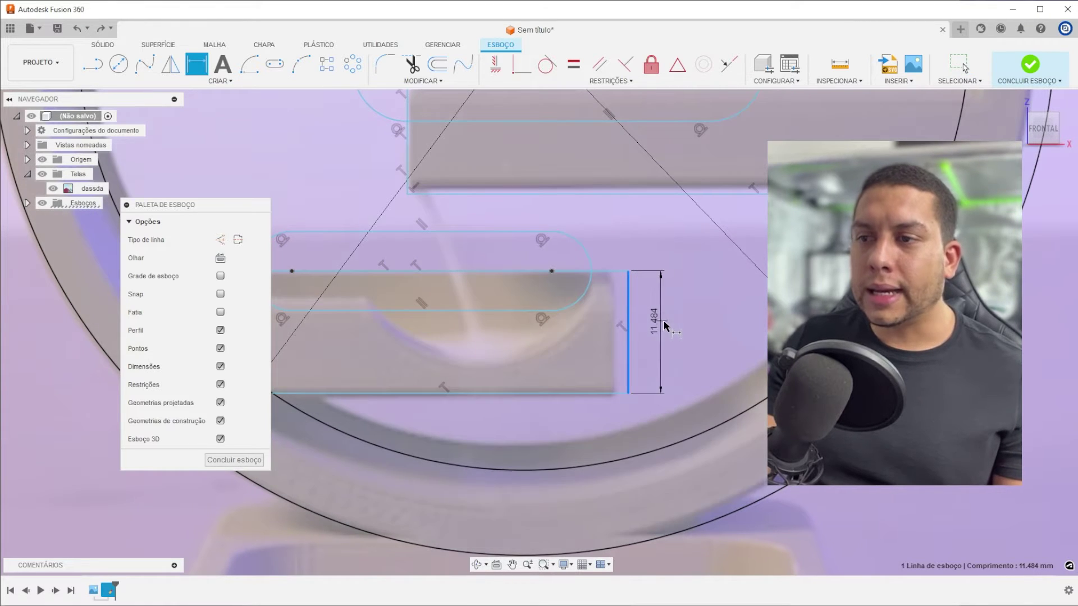
left_click(664, 317)
type("9")
key("Return")
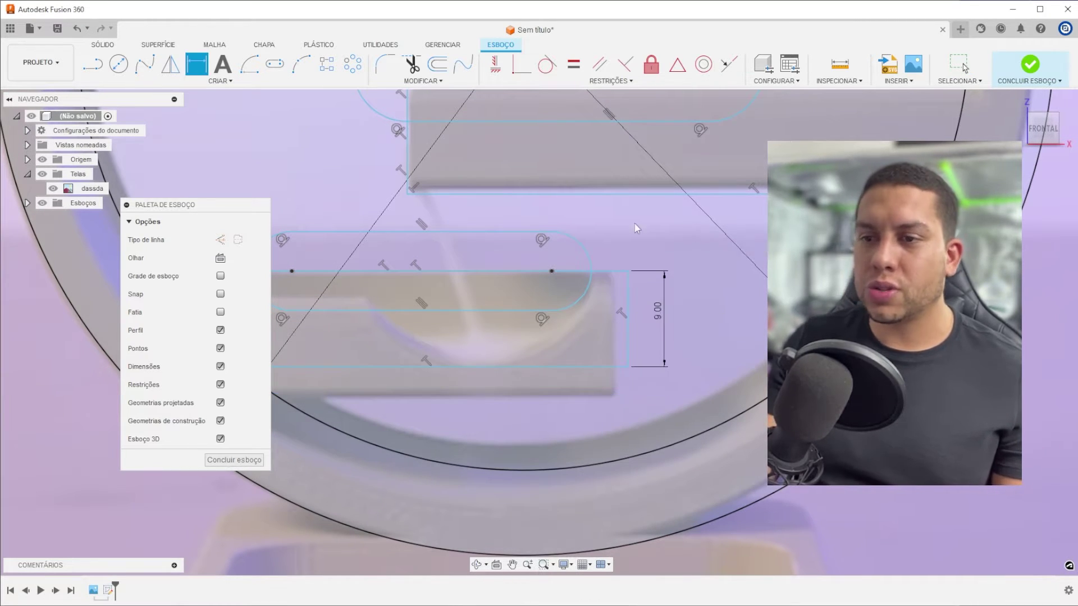
Step: Inspect the shelf and slot outlines across the whole ring against the canvas image
scroll(662, 222, "down", 5)
middle_click_drag(598, 250, 590, 272)
scroll(474, 339, "up", 3)
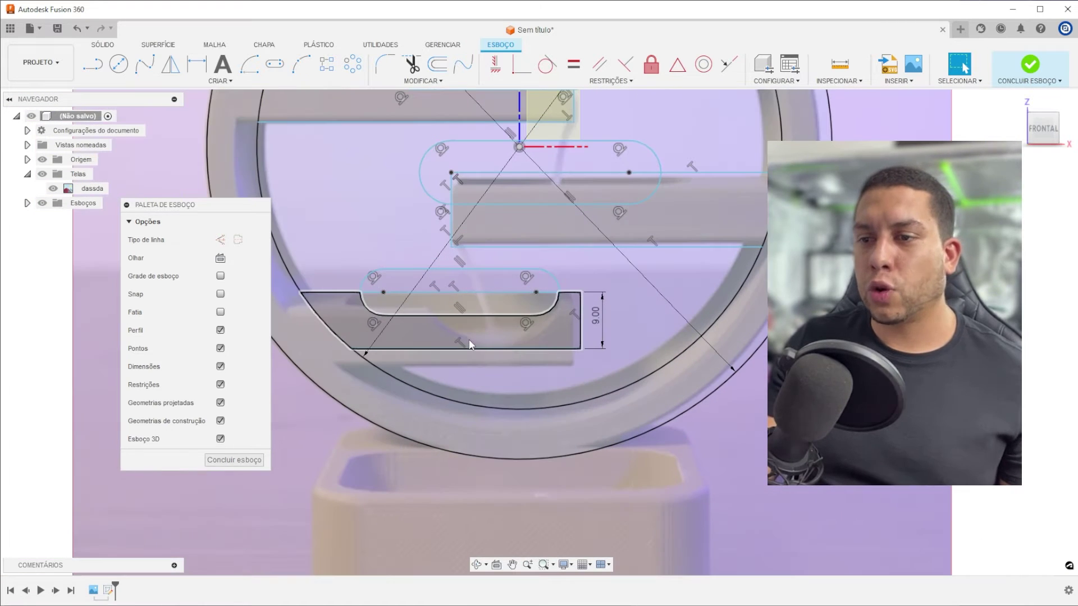
middle_click_drag(554, 304, 554, 369)
scroll(478, 249, "down", 3)
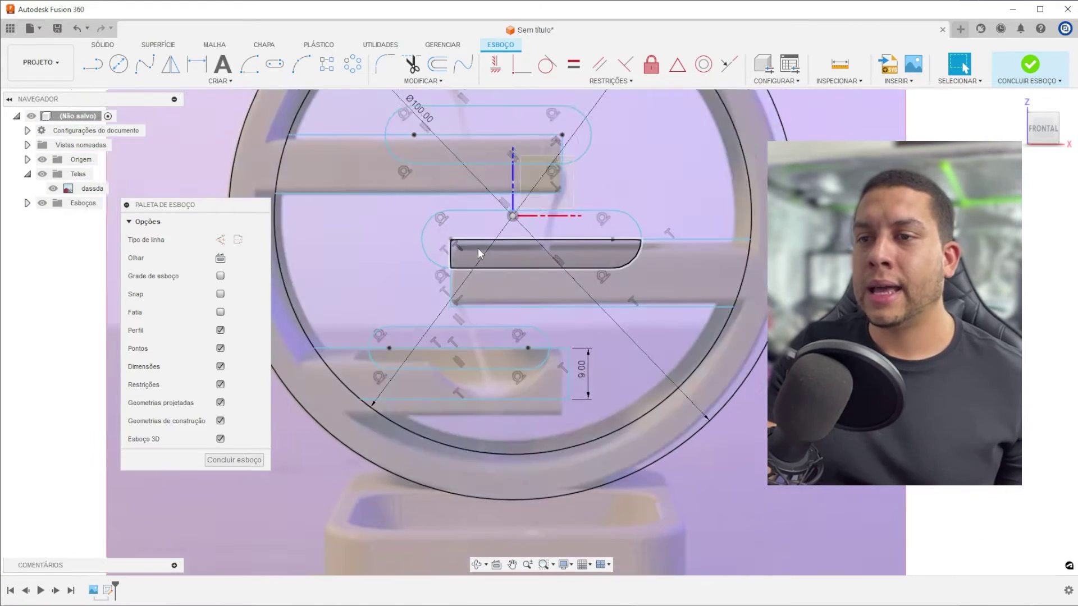
middle_click_drag(504, 231, 525, 280)
scroll(525, 282, "down", 1)
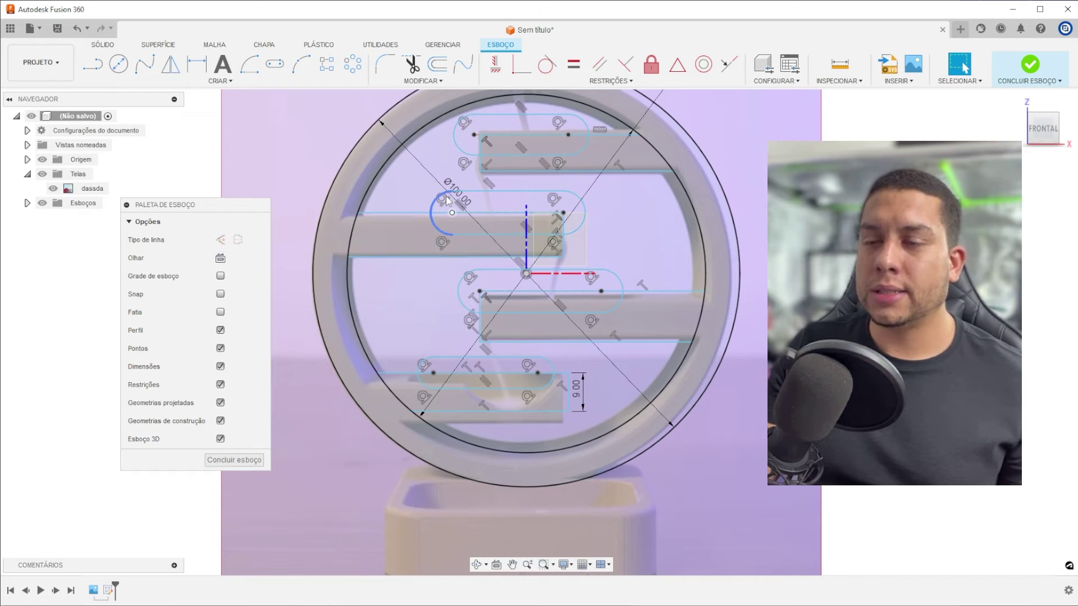
scroll(443, 188, "up", 2)
scroll(443, 188, "down", 2)
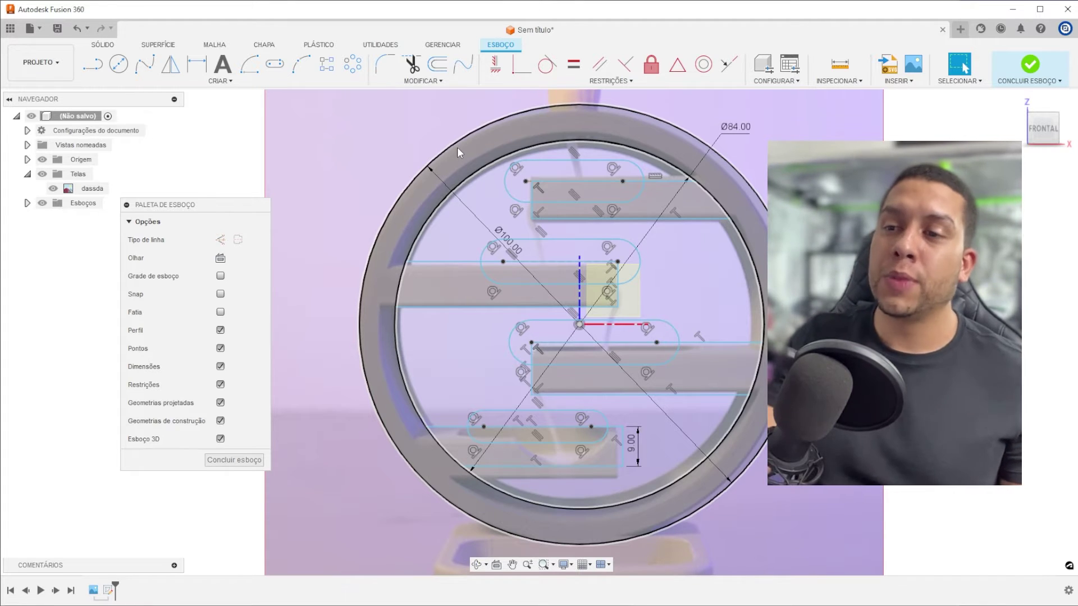
scroll(554, 244, "up", 3)
middle_click_drag(555, 244, 530, 212)
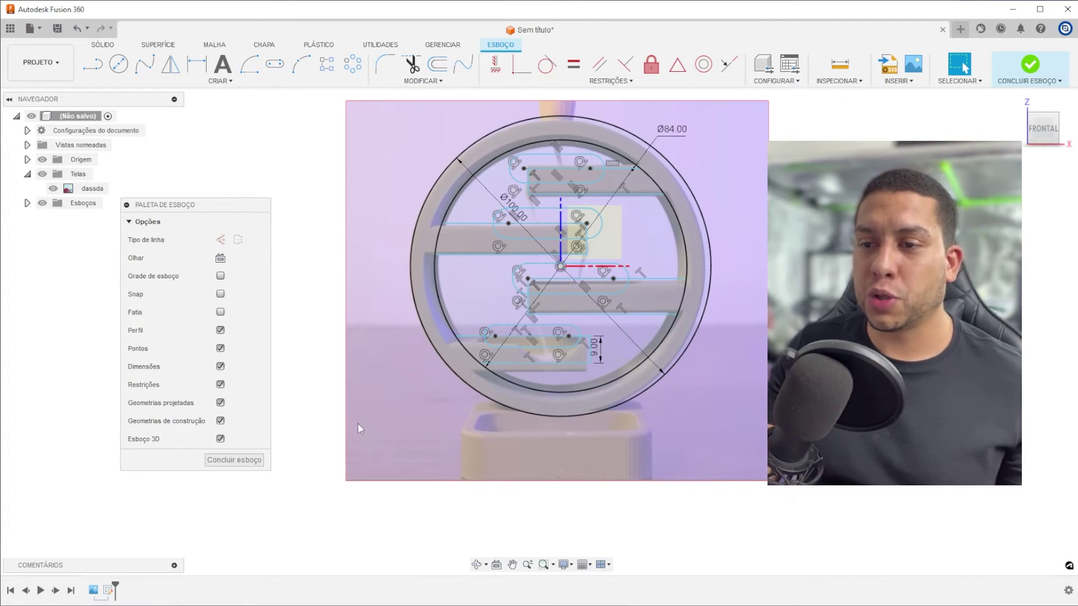
Step: Sketch a two-point rectangle below the ring over the base box on the canvas, its top edge overlapping the outer circle
left_click(174, 82)
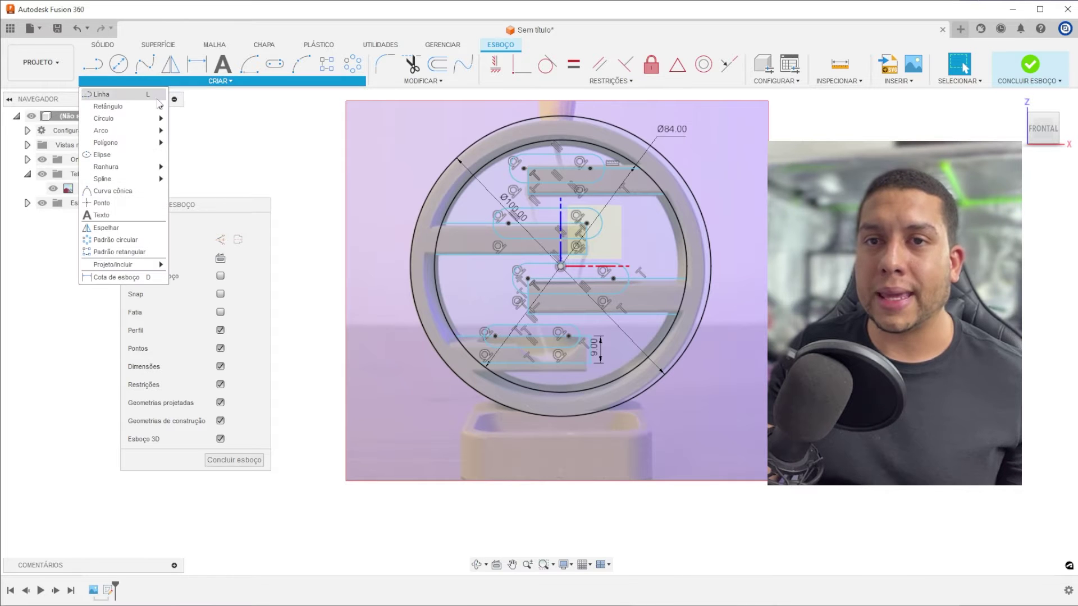
left_click(181, 107)
scroll(483, 422, "down", 3)
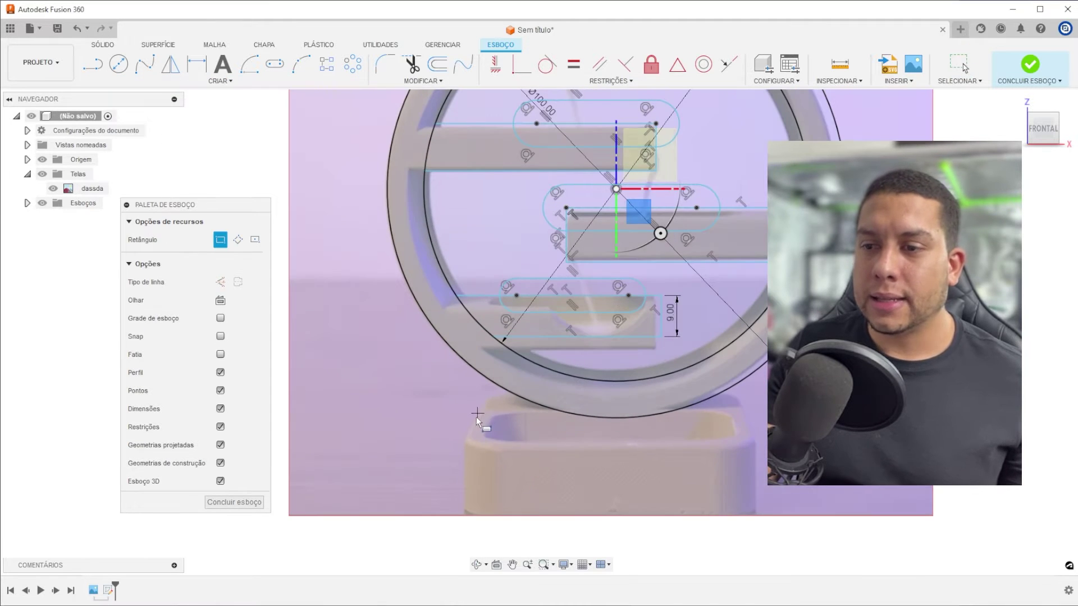
left_click(476, 417)
left_click(770, 538)
middle_click_drag(687, 414, 643, 344)
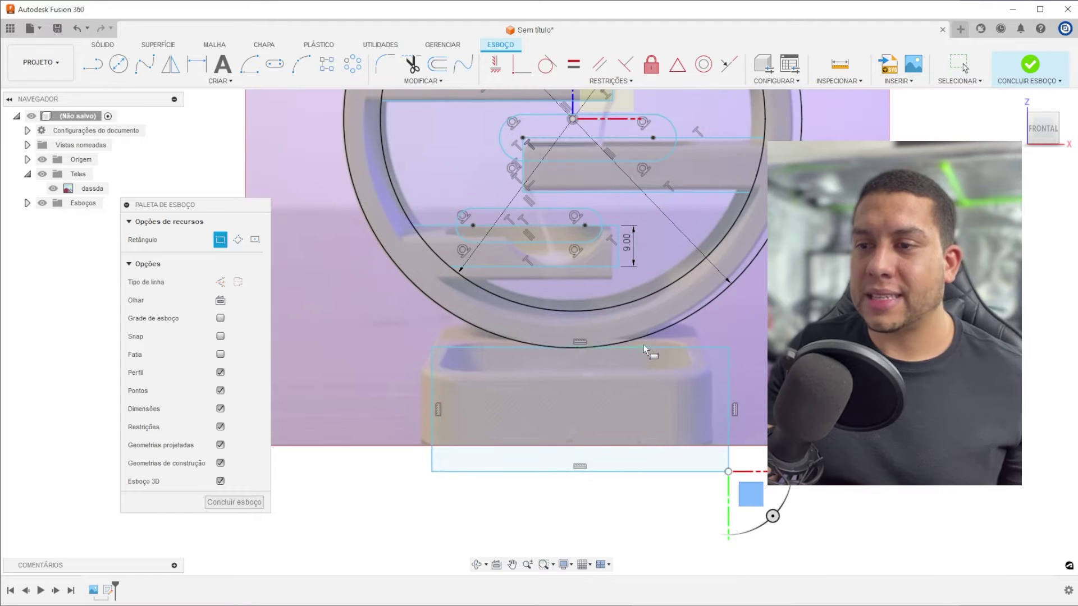
key("Escape")
left_click(631, 333)
left_click(353, 458)
scroll(354, 457, "down", 2)
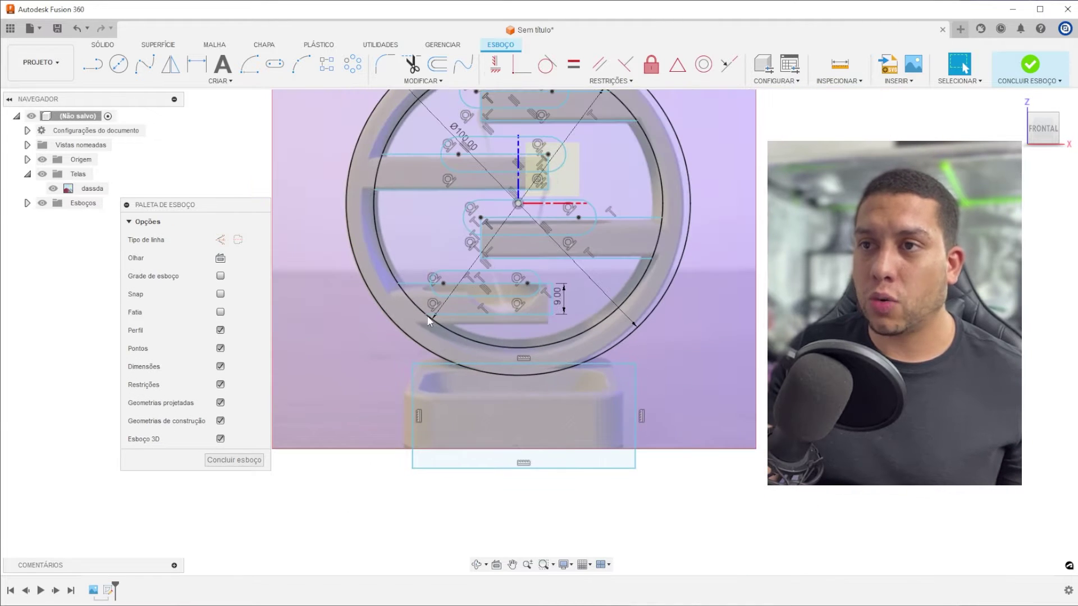
Step: Align the midpoint of the base rectangle's top edge vertically with the ring's centre point using a Horizontal/Vertical constraint
left_click(497, 64)
scroll(515, 341, "up", 1)
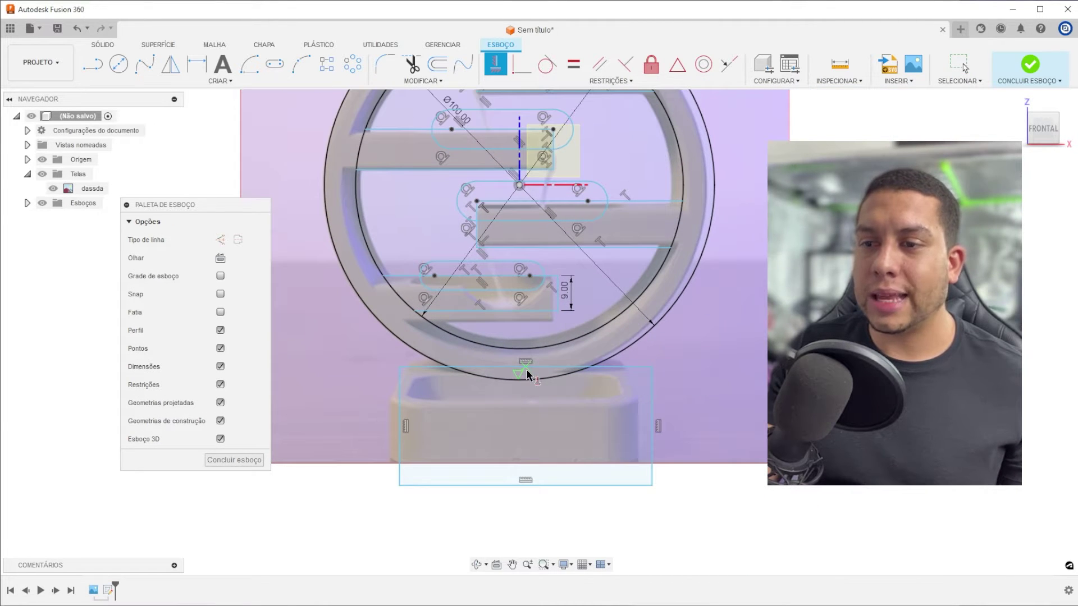
left_click(521, 375)
scroll(521, 375, "down", 2)
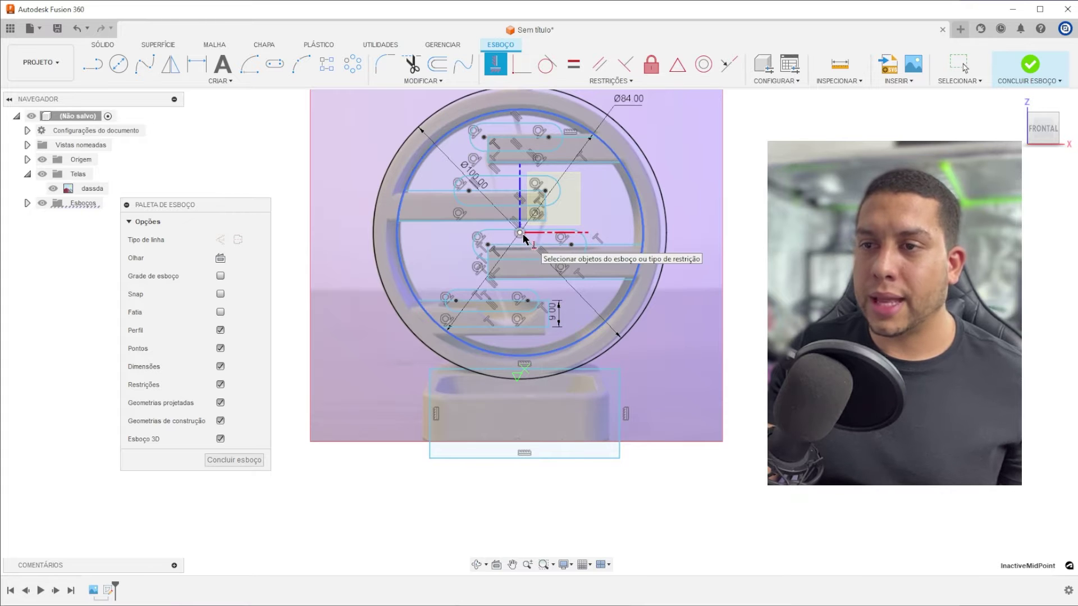
left_click(521, 233)
key("Escape")
scroll(491, 216, "up", 2)
scroll(532, 240, "down", 3)
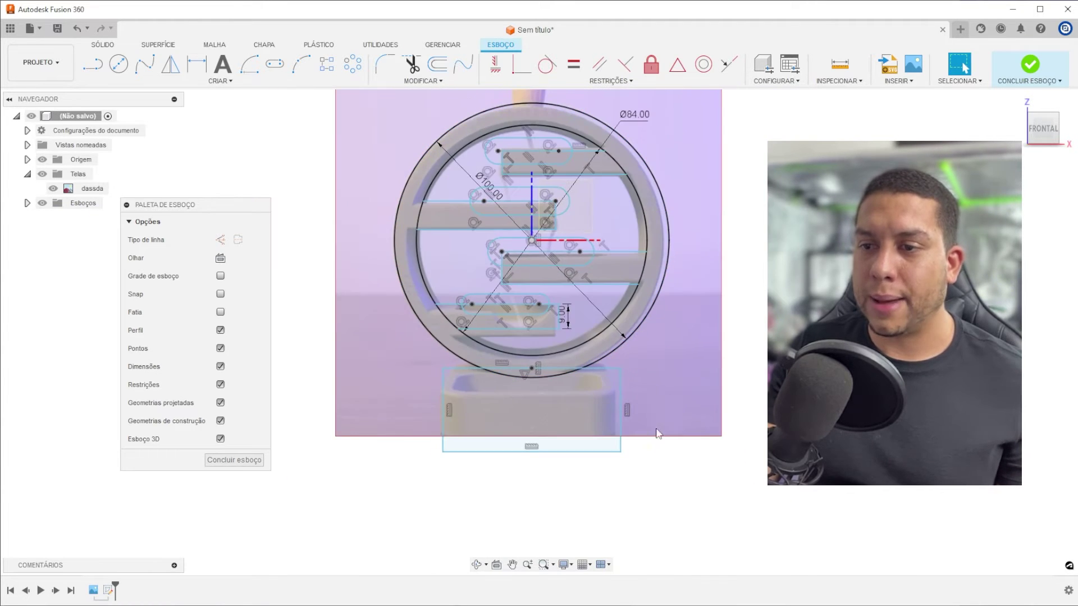
Step: Raise the base rectangle's lower edge and dimension the rectangle's height to 13 mm
scroll(574, 428, "up", 4)
scroll(616, 360, "down", 2)
scroll(623, 368, "up", 2)
middle_click_drag(628, 375, 572, 382)
left_click_drag(531, 475, 543, 399)
key("d")
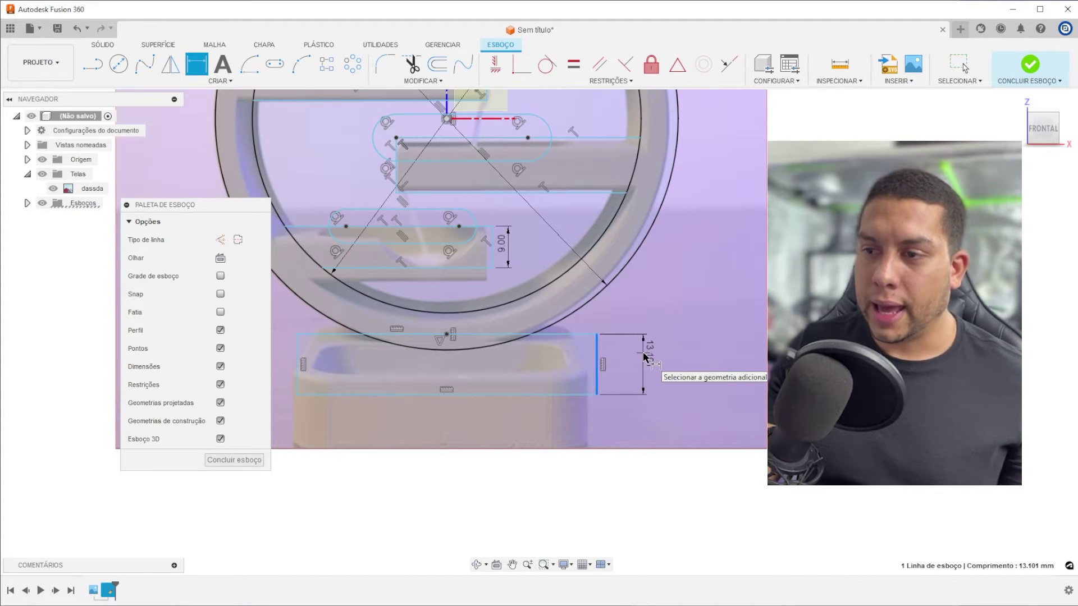
left_click(645, 353)
type("130")
key("Return")
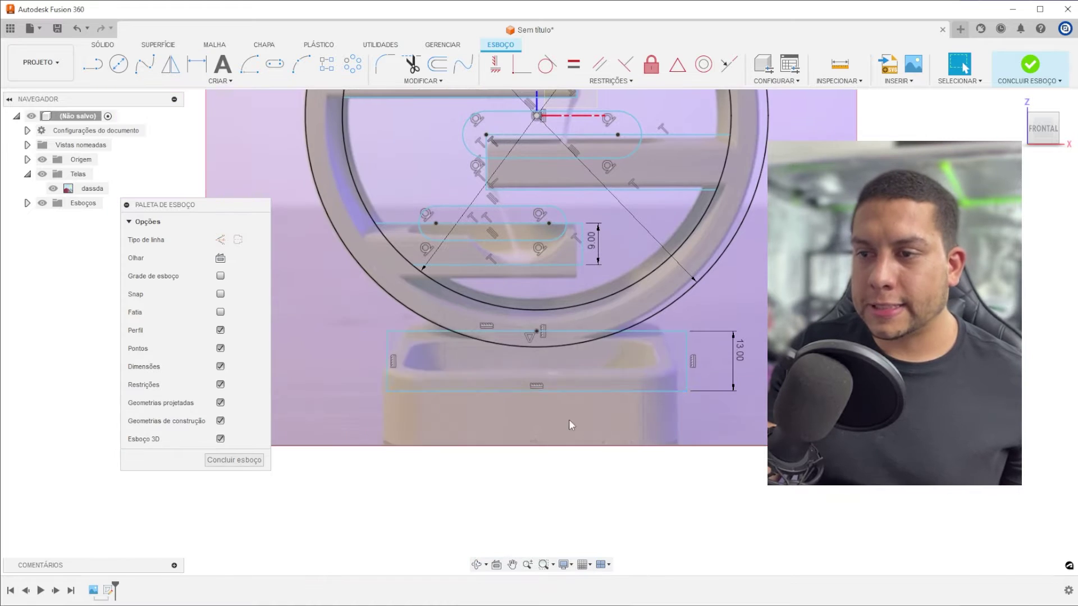
Step: Check the complete outline of ring, shelves, slots and base against the canvas and finish the sketch
scroll(440, 362, "up", 3)
mouse_move(462, 362)
middle_mouse_down("shift")
mouse_move(480, 367)
mouse_move(466, 411)
middle_mouse_up("shift")
scroll(481, 368, "down", 2)
scroll(480, 368, "down", 3)
mouse_move(557, 395)
middle_mouse_down("shift")
mouse_move(662, 298)
mouse_move(706, 311)
mouse_move(694, 312)
middle_mouse_up("shift")
scroll(707, 312, "down", 1)
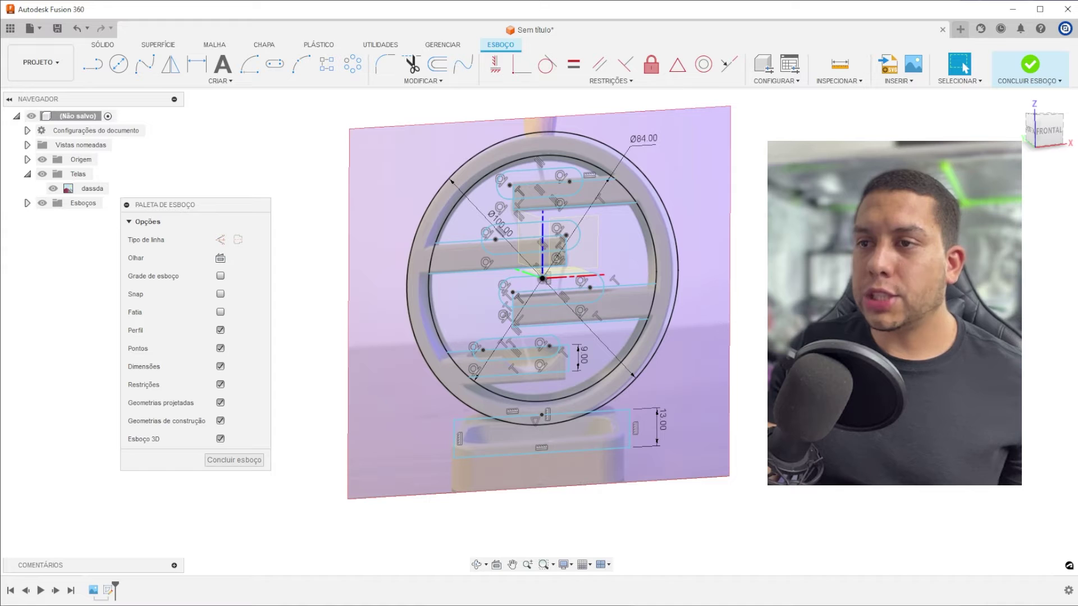
left_click(1030, 66)
scroll(529, 315, "up", 2)
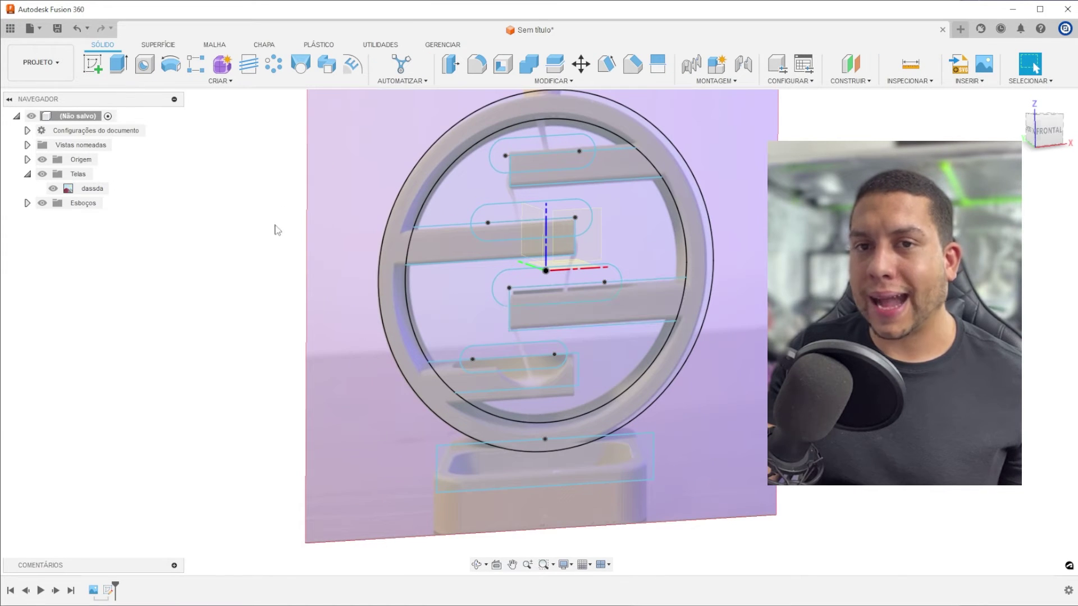
Step: List the sketches in the browser and switch the sketch and the canvas image off and on again to compare them
left_click(29, 204)
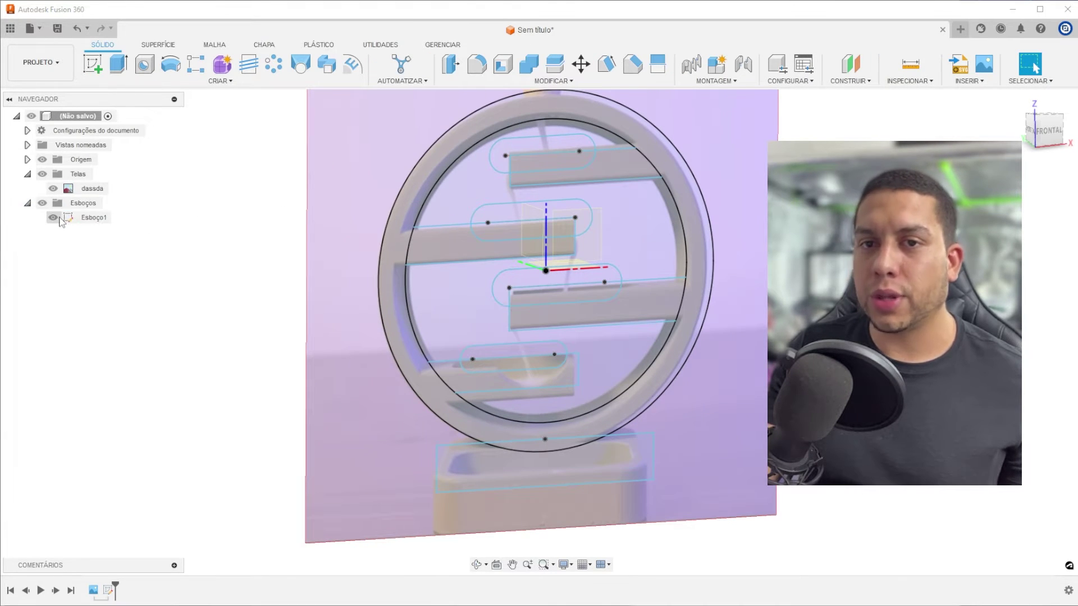
left_click(52, 218)
left_click(52, 217)
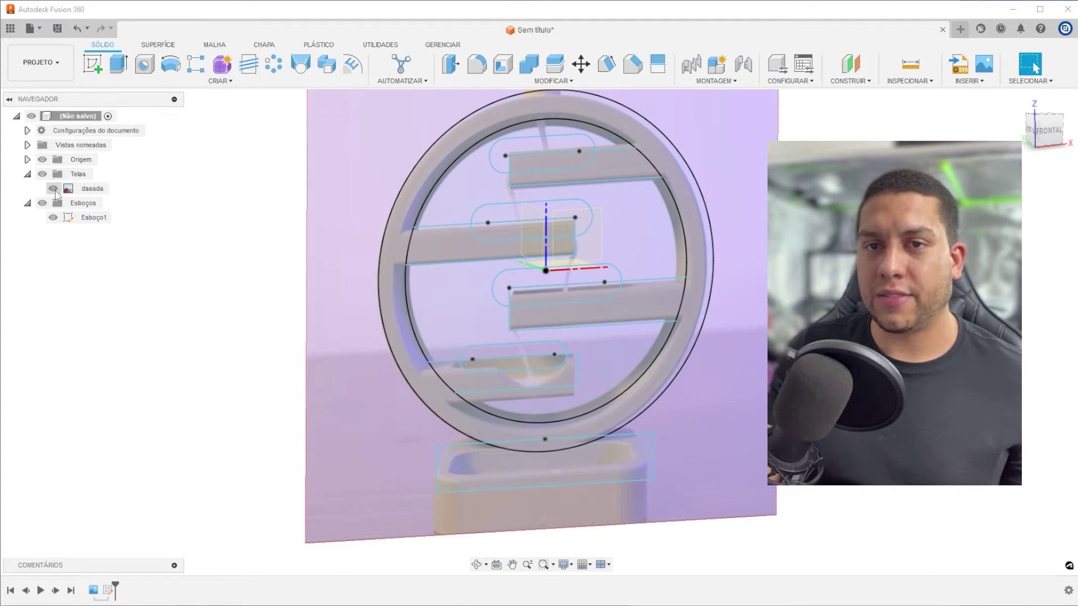
left_click(53, 189)
left_click(54, 189)
left_click(53, 218)
left_click(55, 219)
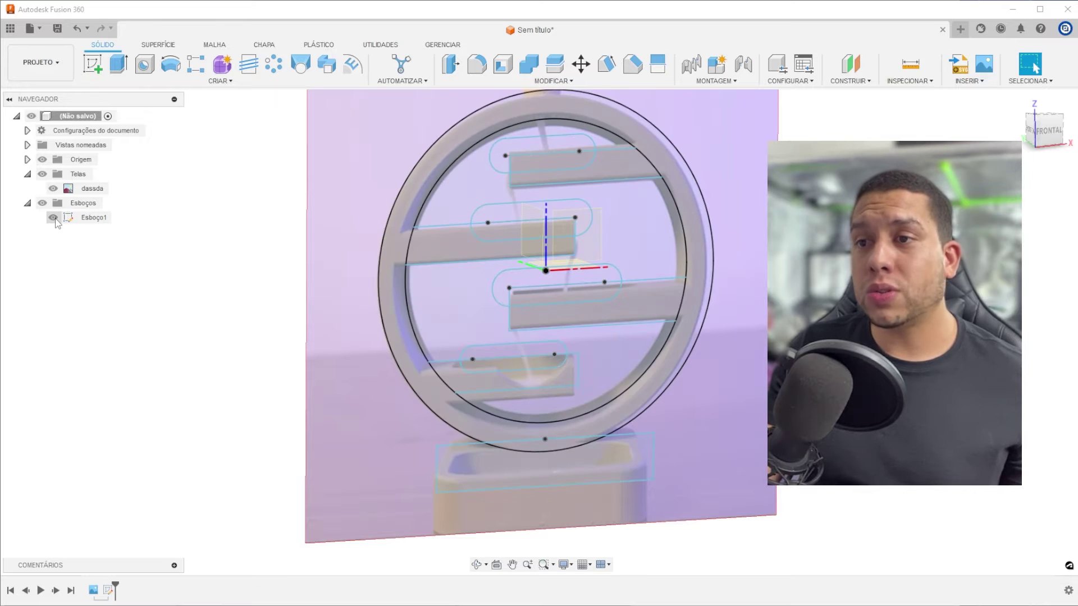
middle_click_drag(447, 244, 464, 258, "shift")
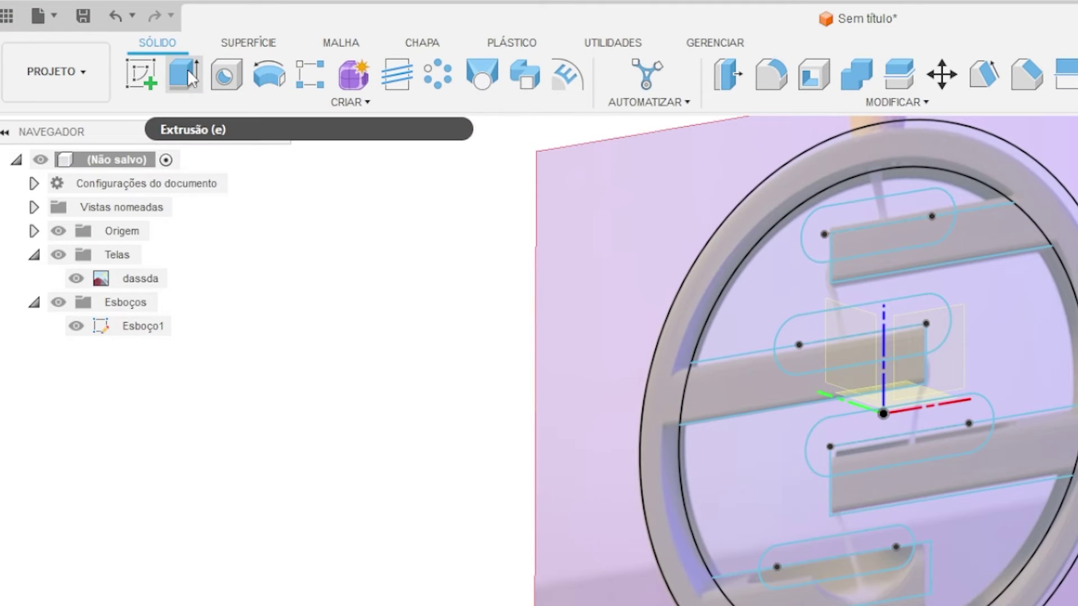
Step: Start an extrusion and select the ring profile and the four shelf profiles, leaving out the slot areas
left_click(119, 64)
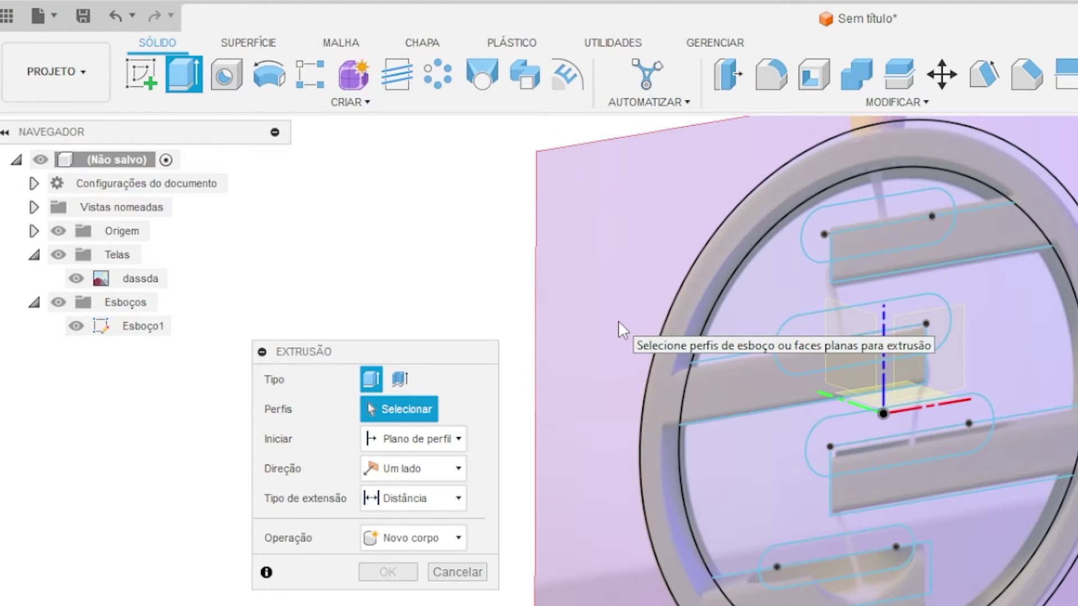
middle_click_drag(618, 322, 702, 378, "shift")
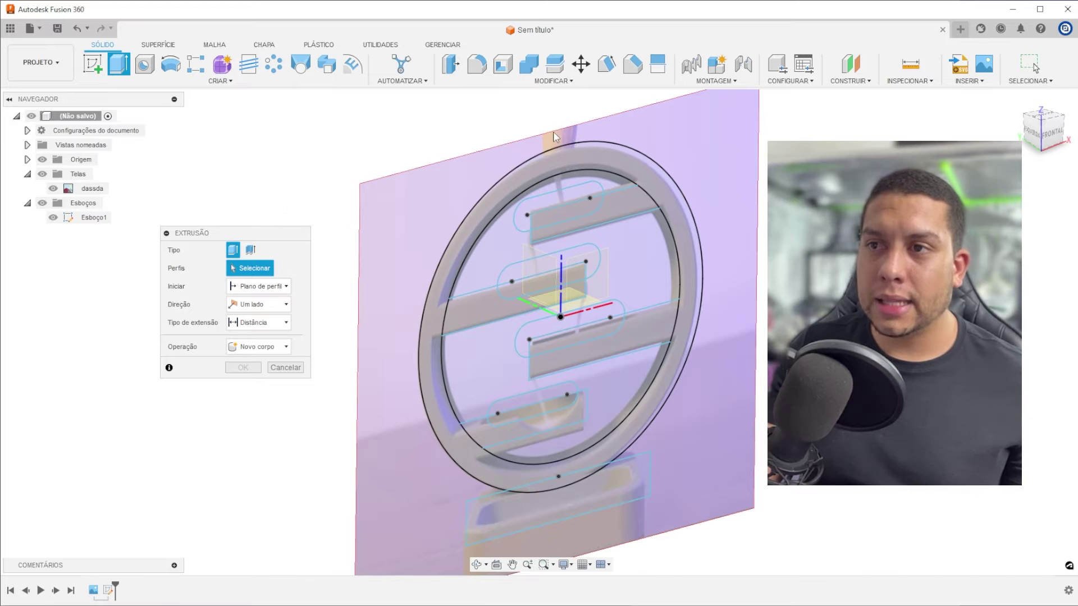
scroll(897, 184, "up", 2)
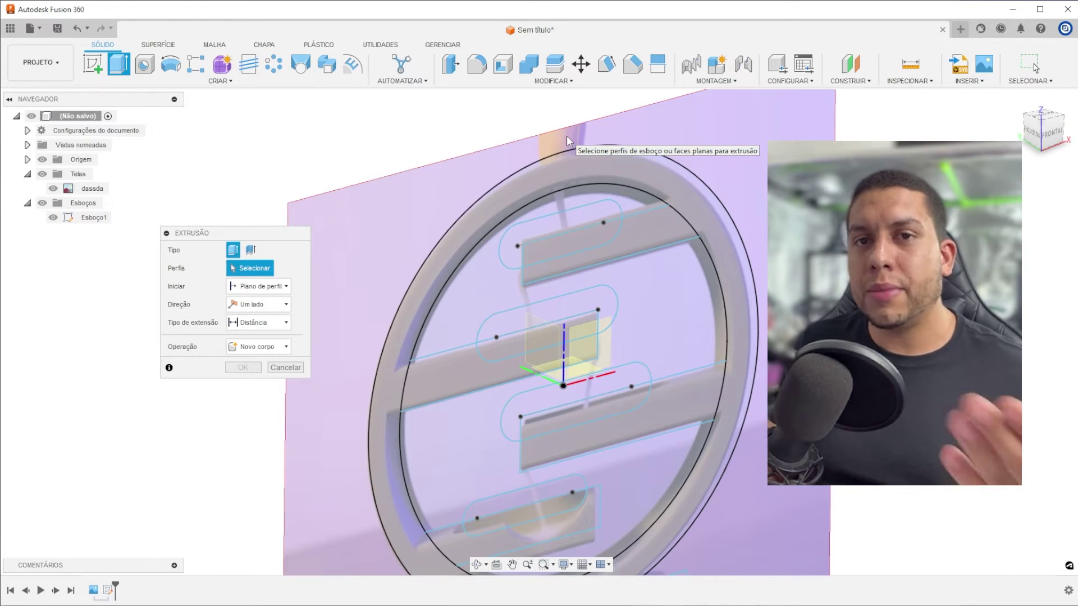
scroll(595, 196, "down", 1)
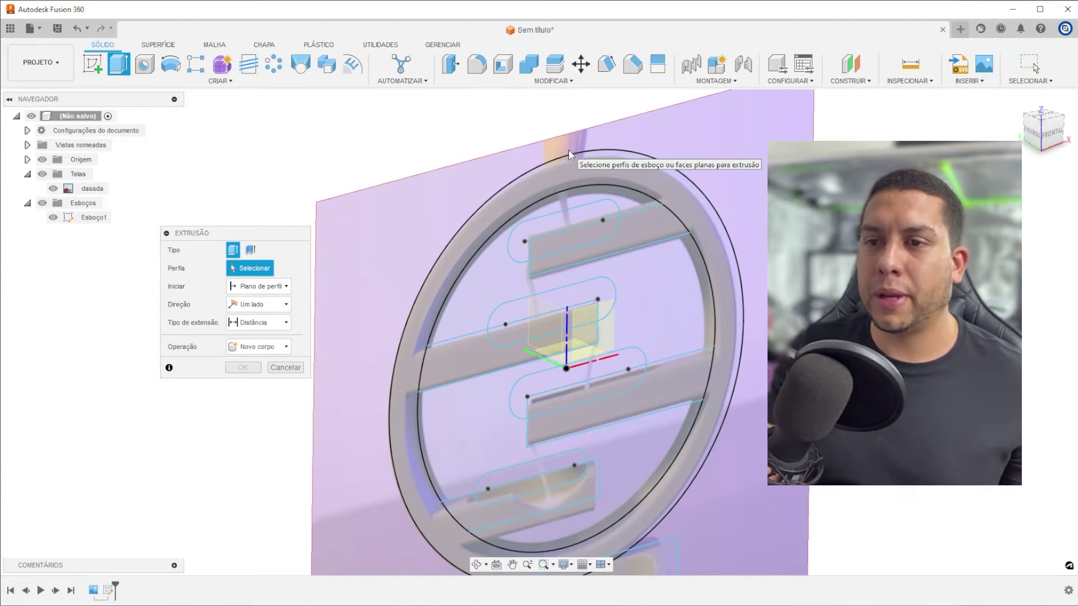
scroll(584, 207, "down", 3)
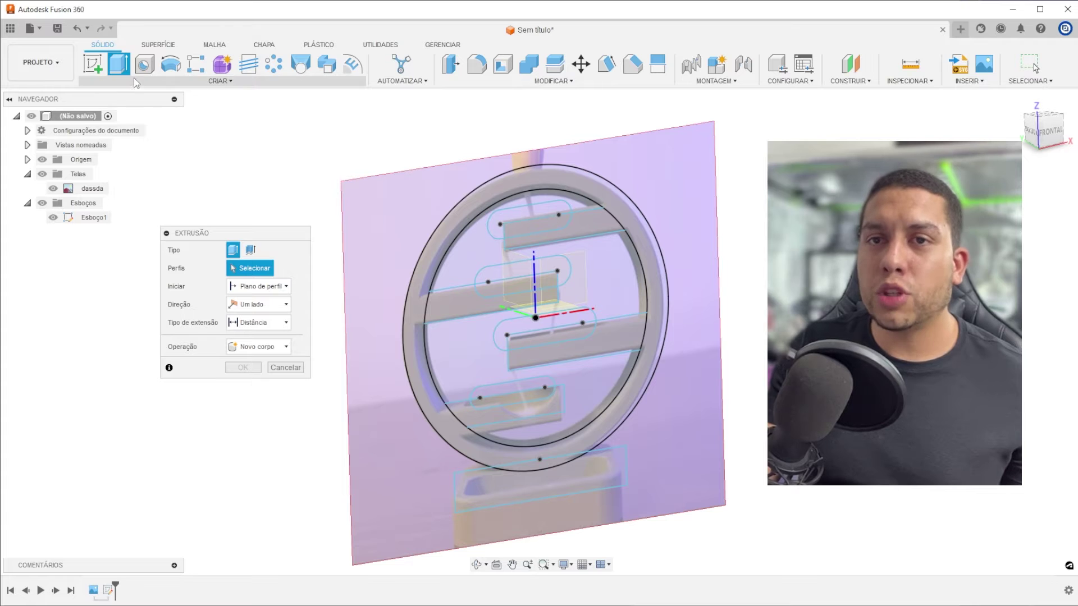
scroll(523, 172, "up", 2)
left_click(523, 172)
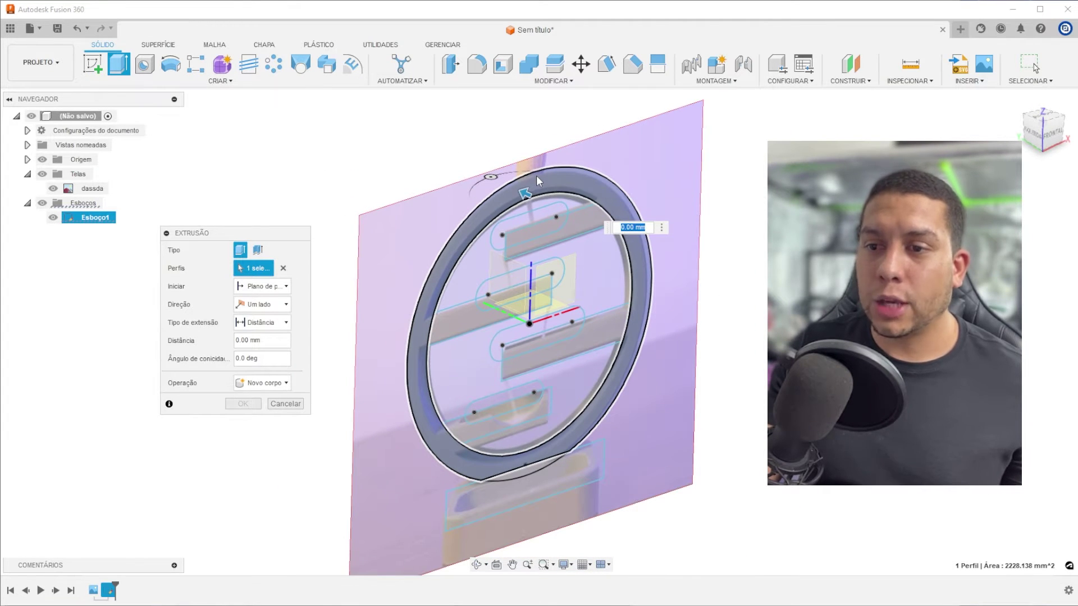
left_click(570, 215)
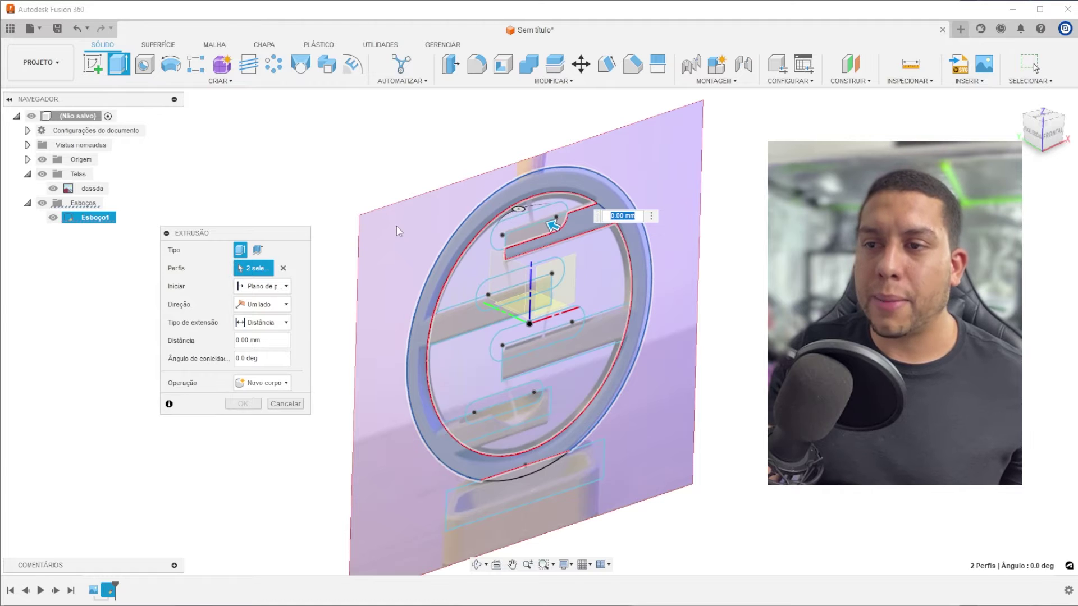
scroll(458, 297, "up", 2)
left_click(467, 316)
left_click(642, 326)
scroll(570, 261, "down", 2)
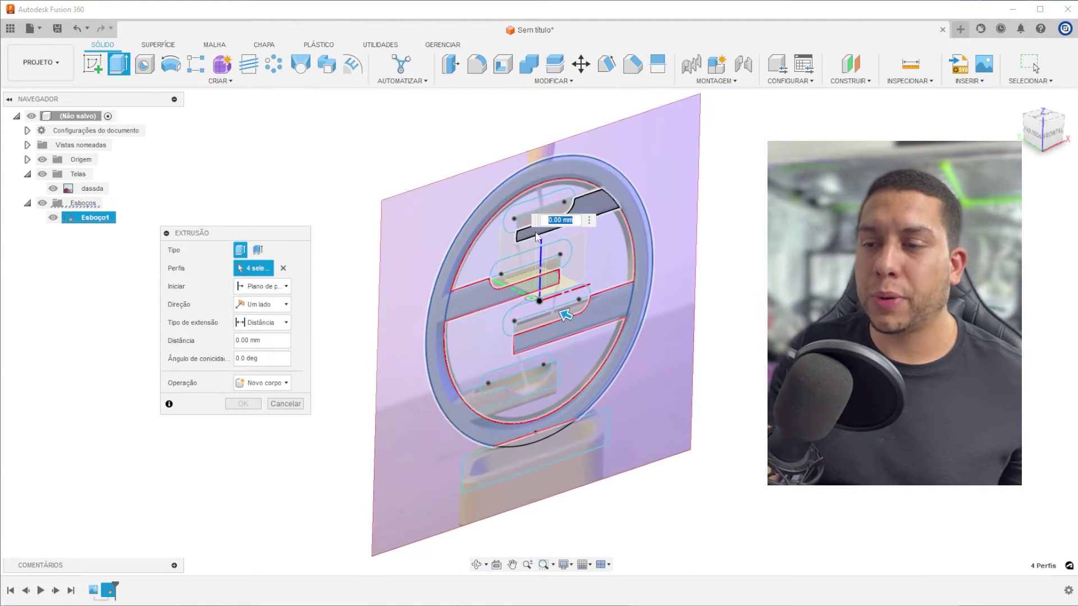
scroll(554, 361, "up", 3)
left_click(554, 400)
middle_click_drag(514, 255, 572, 180, "shift")
scroll(579, 183, "up", 2)
scroll(576, 182, "down", 2)
middle_click_drag(581, 399, 631, 315)
scroll(631, 313, "up", 5)
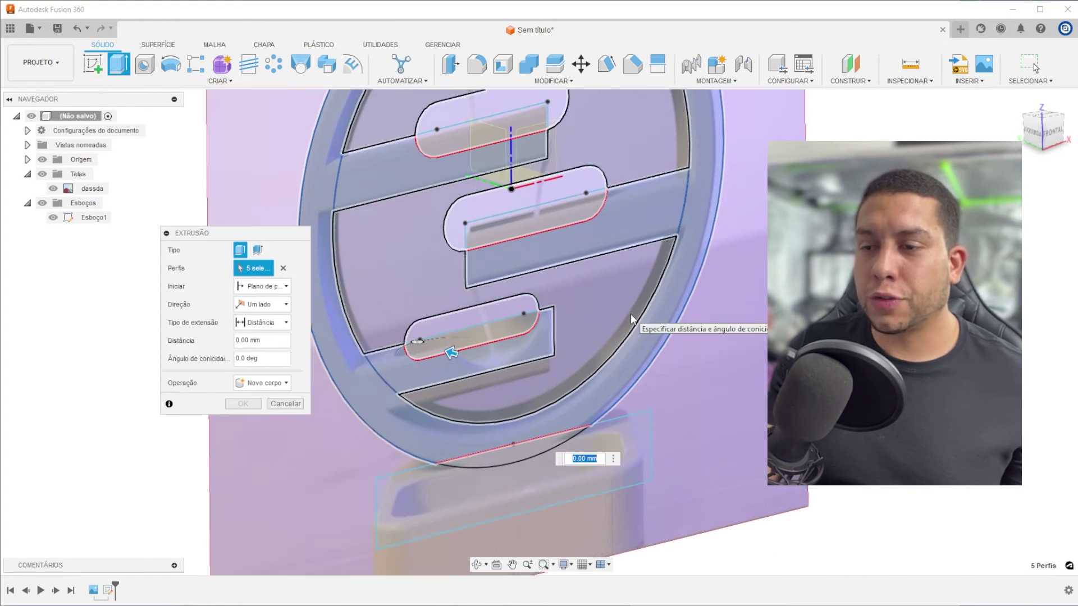
Step: Add both base rectangle profiles to the selection and extrude everything symmetrically by 10 mm as a new body
left_click(503, 500)
scroll(503, 500, "down", 4)
middle_click_drag(503, 500, 531, 428)
left_click(531, 429)
scroll(524, 324, "down", 2)
mouse_move(524, 324)
middle_mouse_down("shift")
mouse_move(547, 340)
mouse_move(516, 337)
middle_mouse_up("shift")
left_click(263, 304)
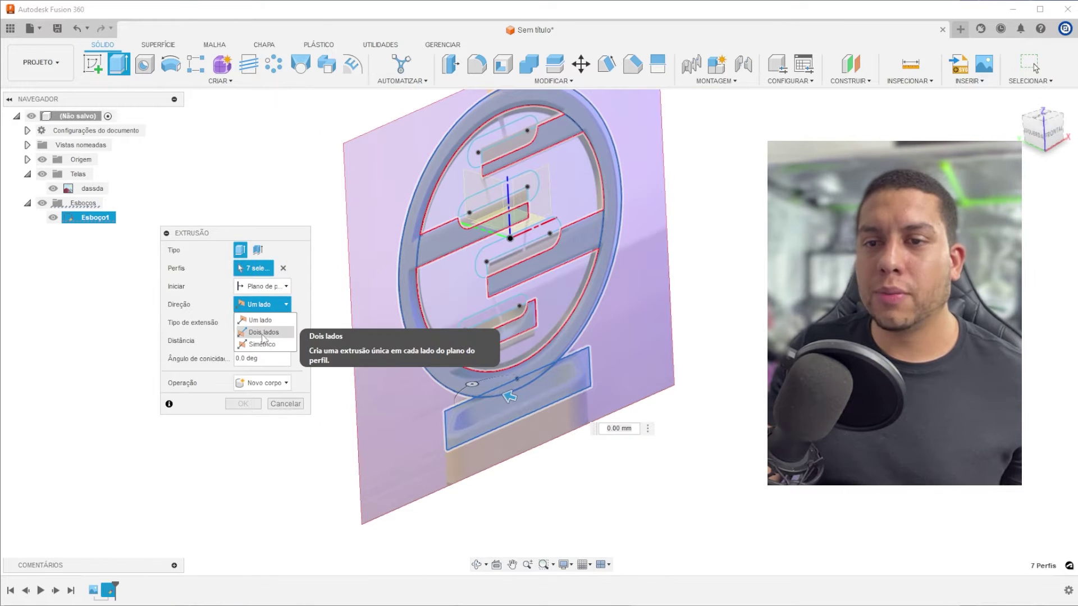
left_click(255, 329)
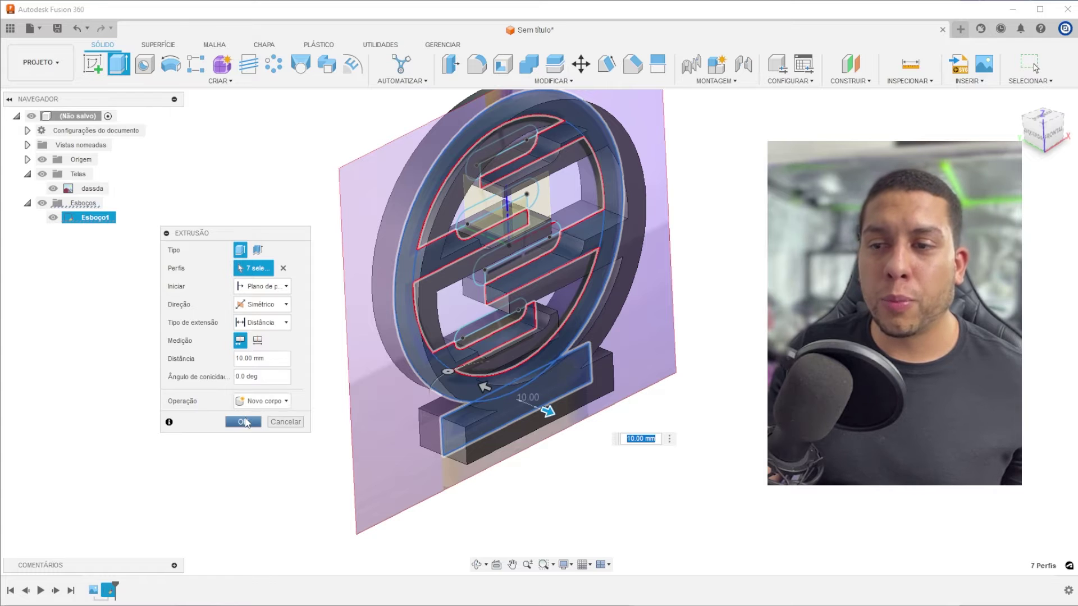
left_click(244, 422)
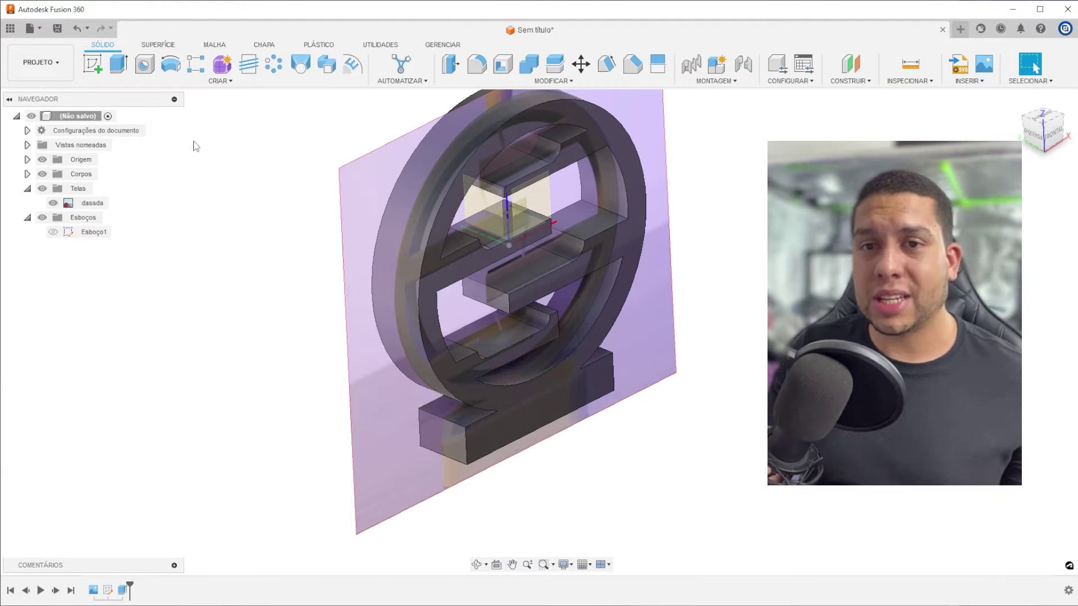
Step: Hide the canvas image and inspect the extruded holder's shelves and slot recesses
left_click(59, 202)
left_click(53, 202)
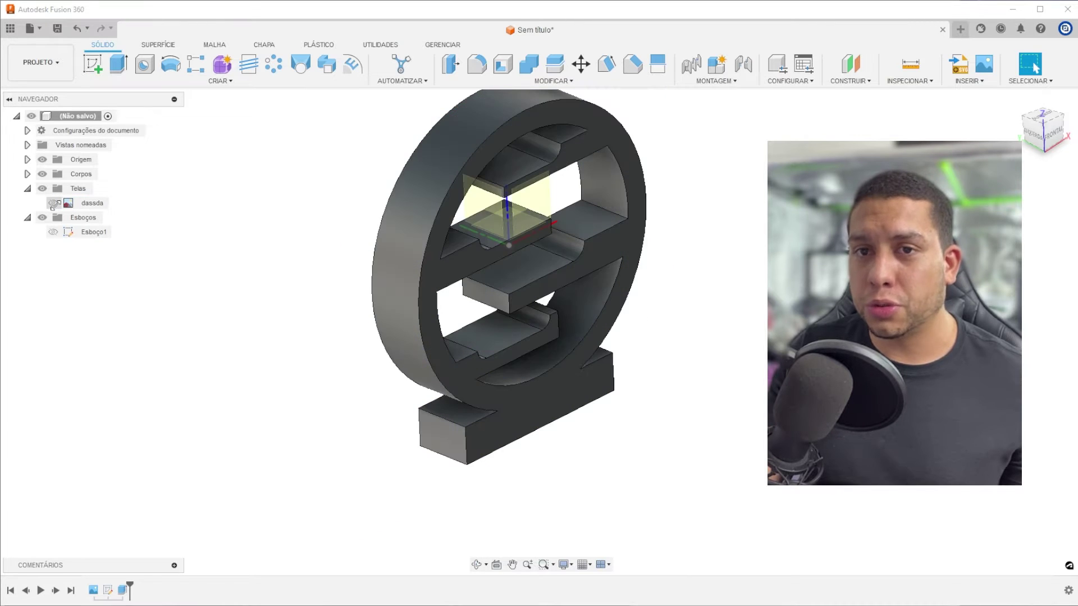
scroll(530, 254, "up", 3)
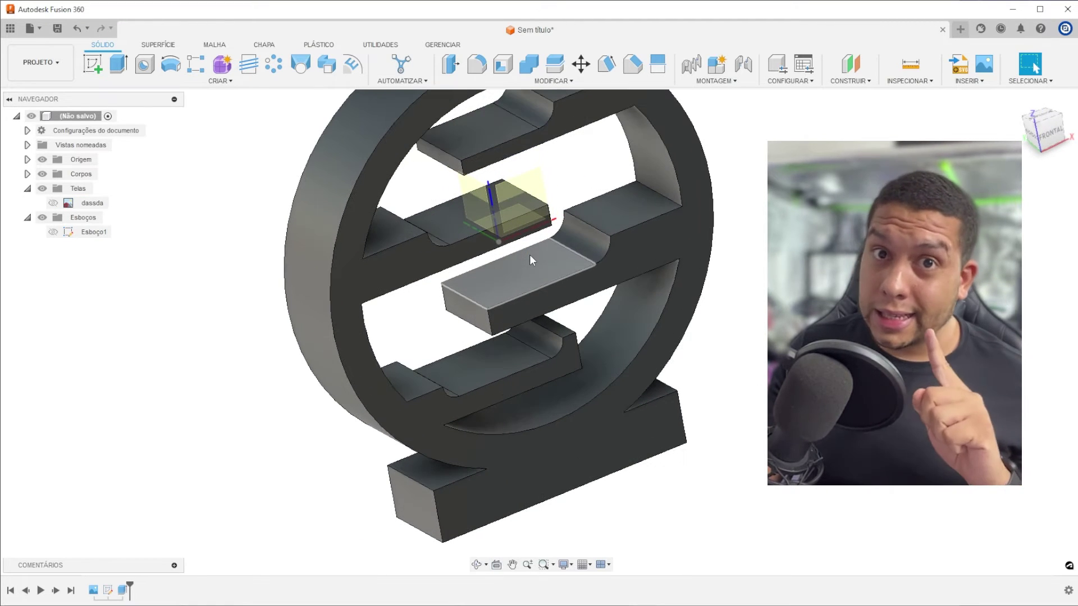
mouse_move(544, 274)
middle_mouse_down()
mouse_move(541, 287)
mouse_move(546, 274)
middle_mouse_up()
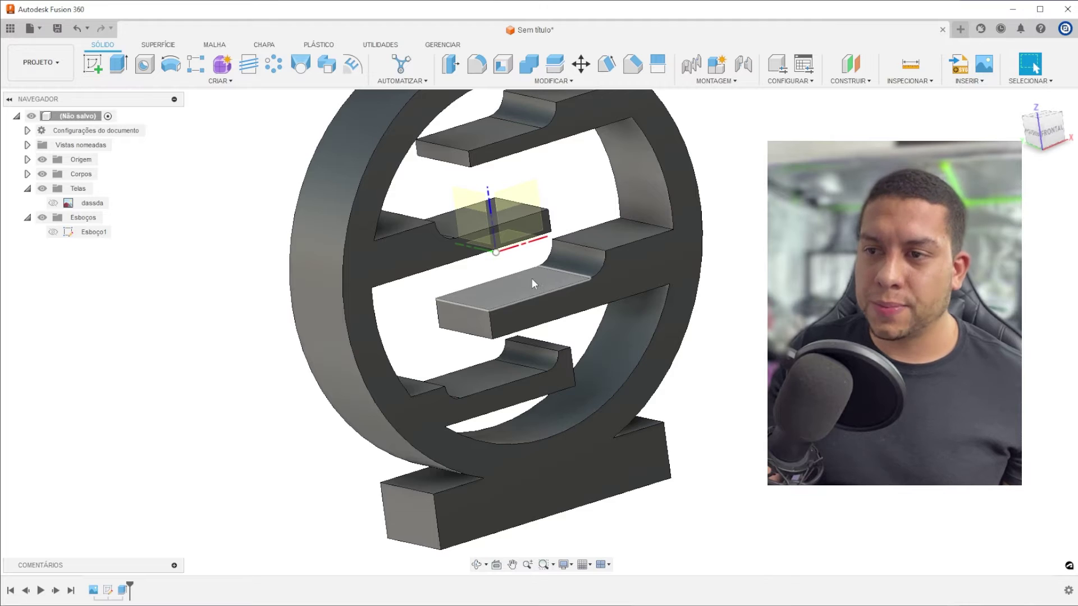
scroll(531, 279, "up", 2)
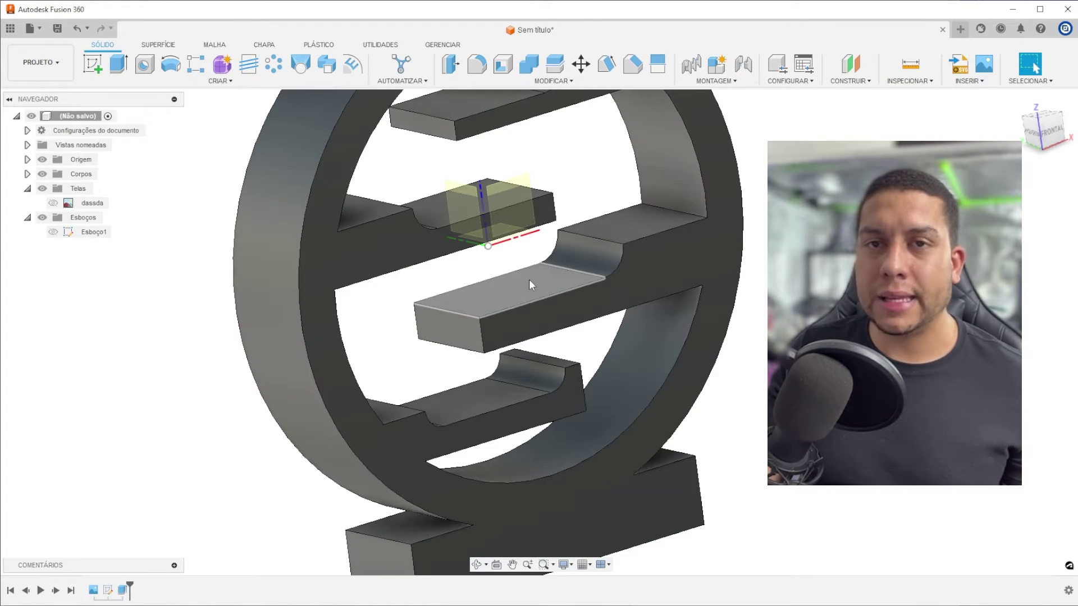
scroll(529, 279, "down", 2)
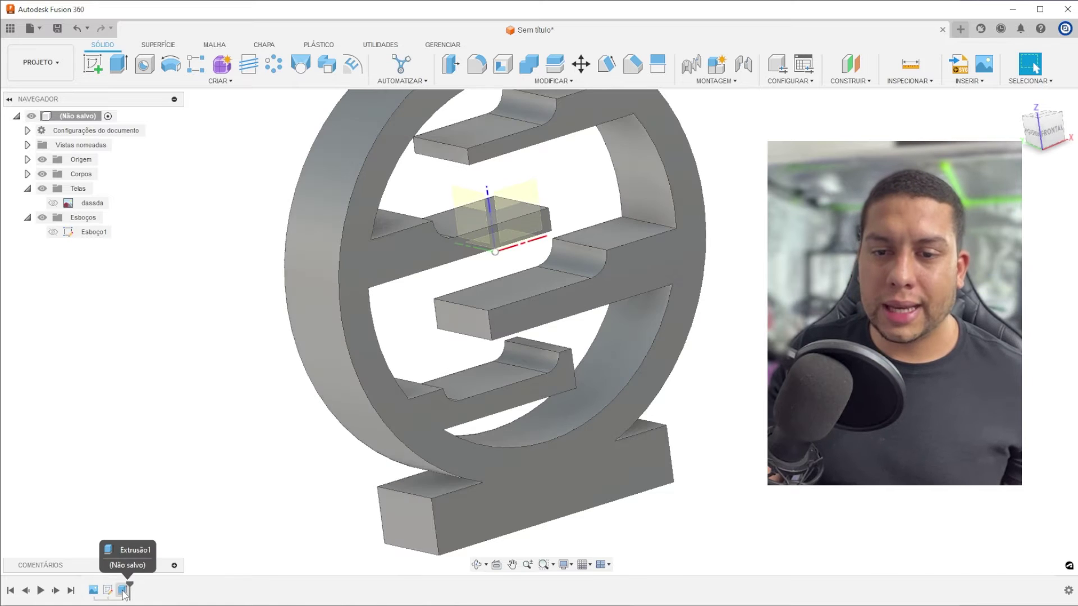
Step: Edit the extrusion to include the slot areas overlapping the four shelves, making the shelves solid without recesses
double_click(122, 591)
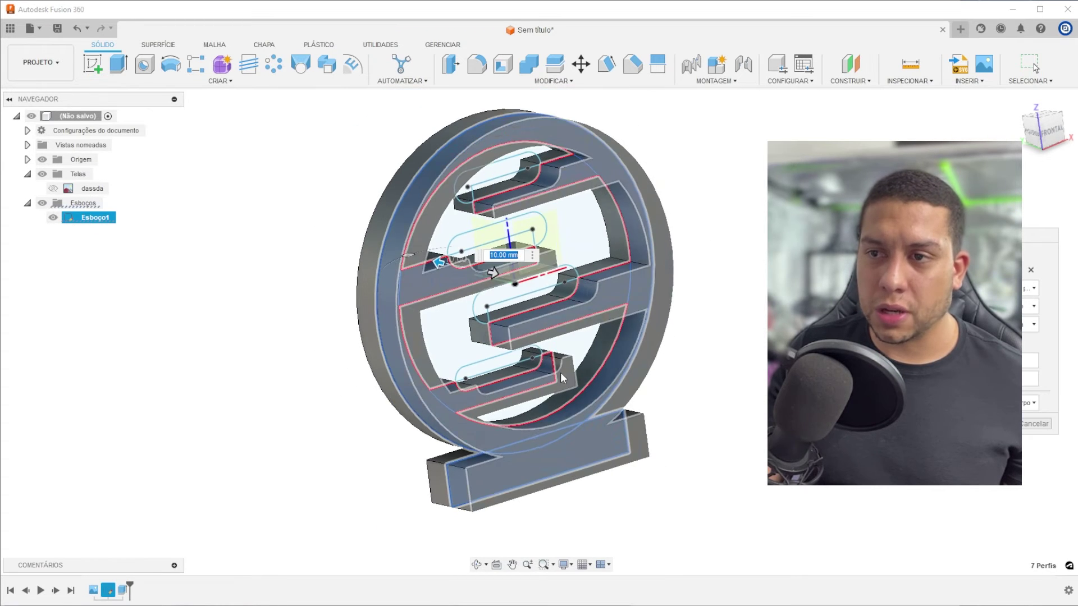
scroll(533, 194, "up", 3)
left_click(494, 207)
left_click(442, 335)
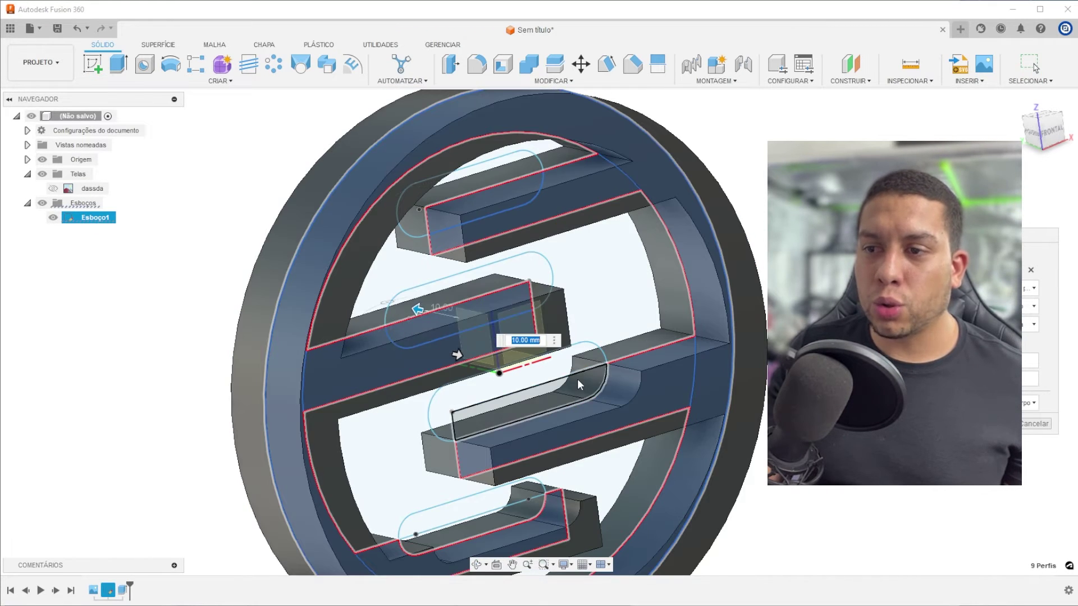
left_click(567, 396)
left_click(476, 500)
scroll(477, 527, "down", 3)
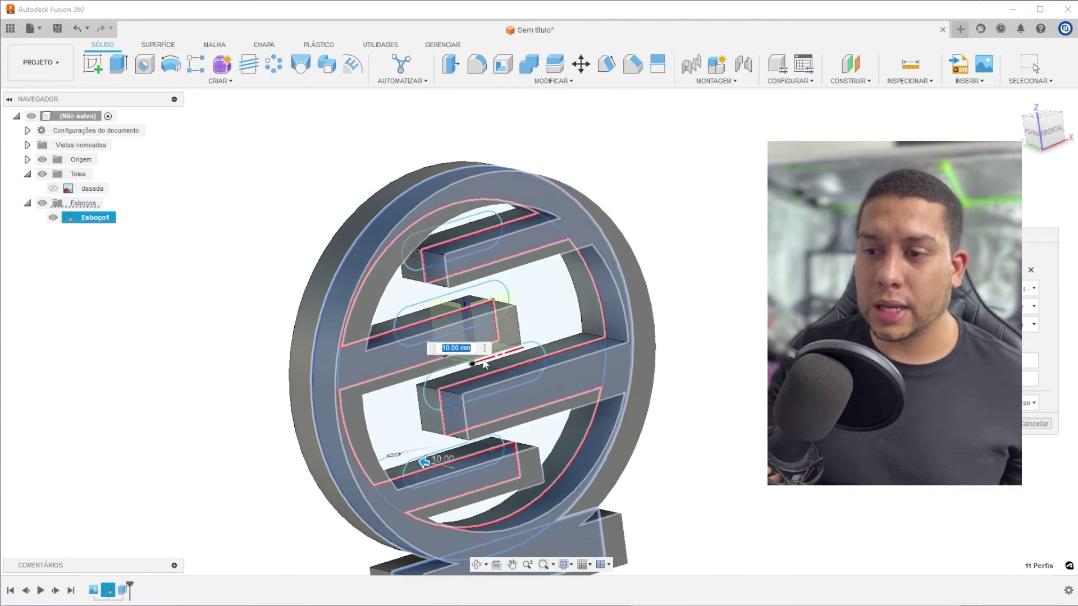
scroll(545, 342, "down", 2)
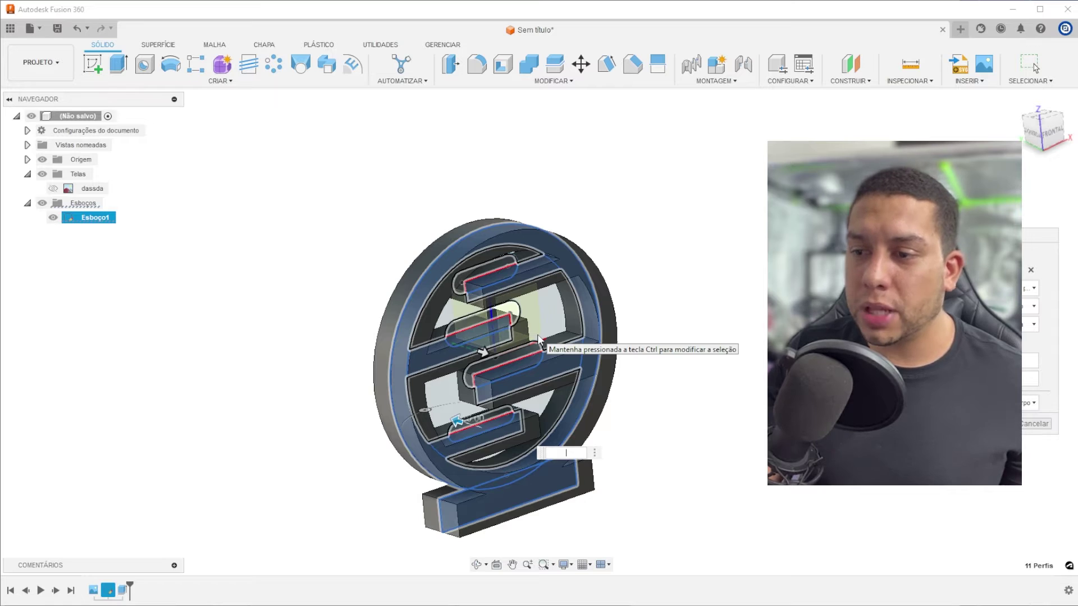
scroll(537, 335, "down", 1)
middle_click_drag(537, 335, 551, 345, "shift")
scroll(550, 345, "up", 2)
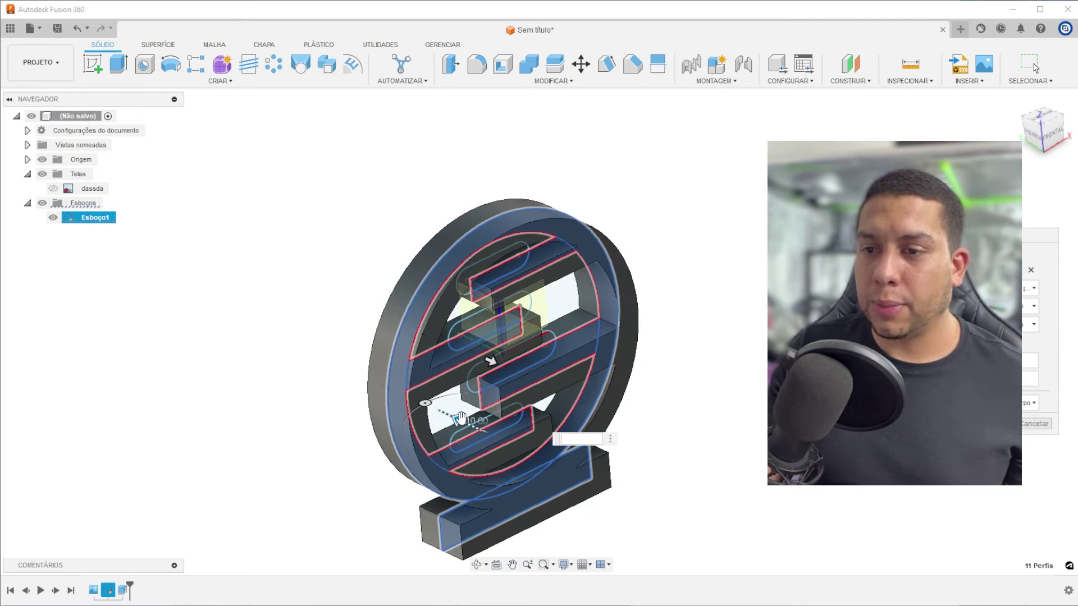
key("Return")
scroll(462, 389, "down", 1)
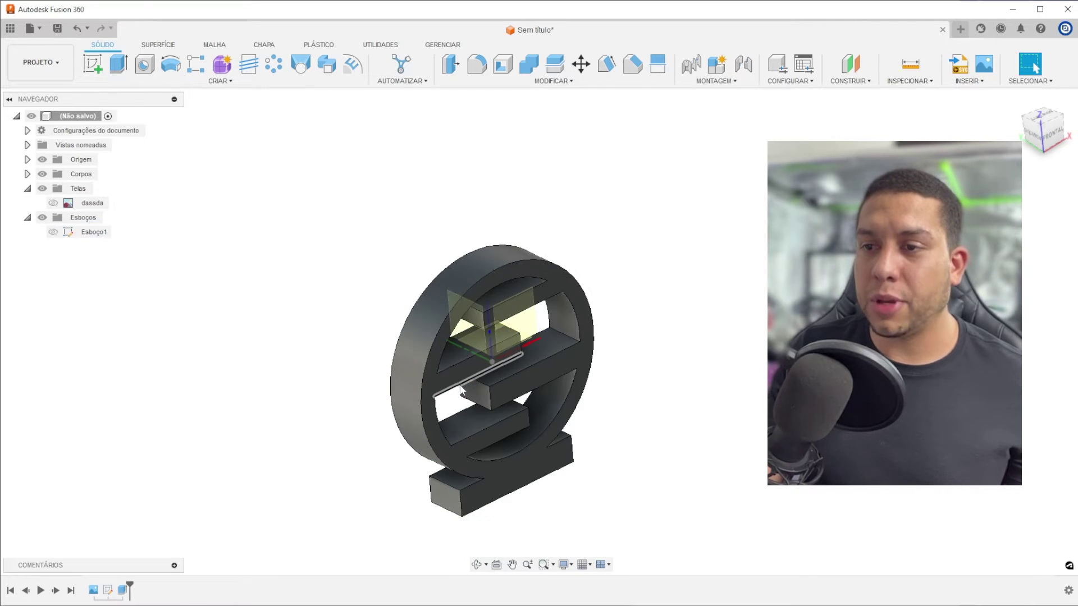
mouse_move(462, 389)
middle_mouse_down("shift")
mouse_move(422, 368)
mouse_move(453, 382)
middle_mouse_up("shift")
scroll(525, 274, "up", 3)
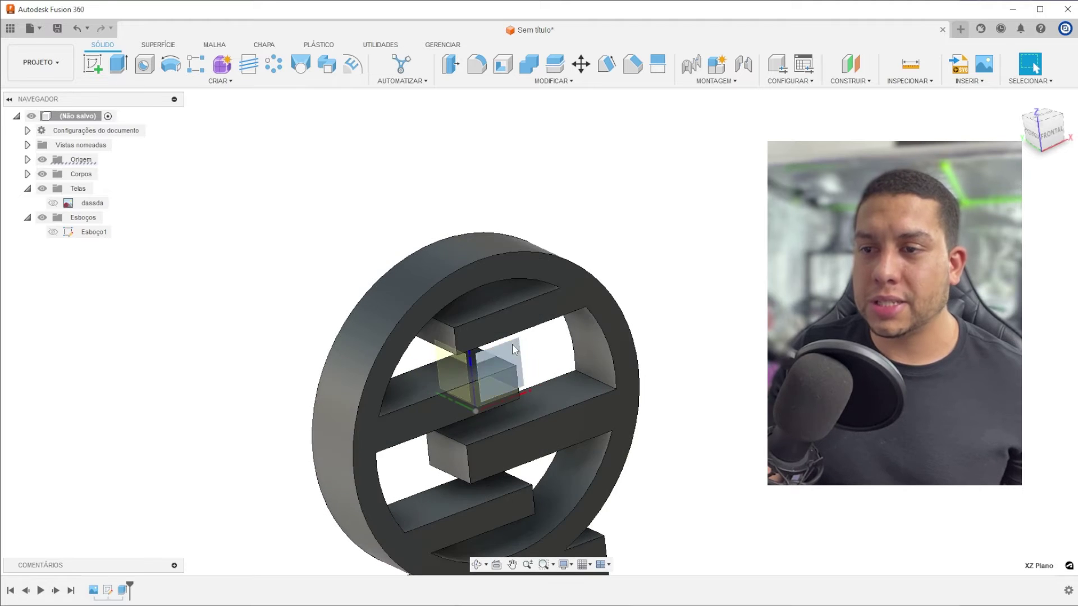
Step: Hide the origin planes and make the traced sketch visible over the extruded holder
scroll(513, 350, "down", 2)
left_click(42, 160)
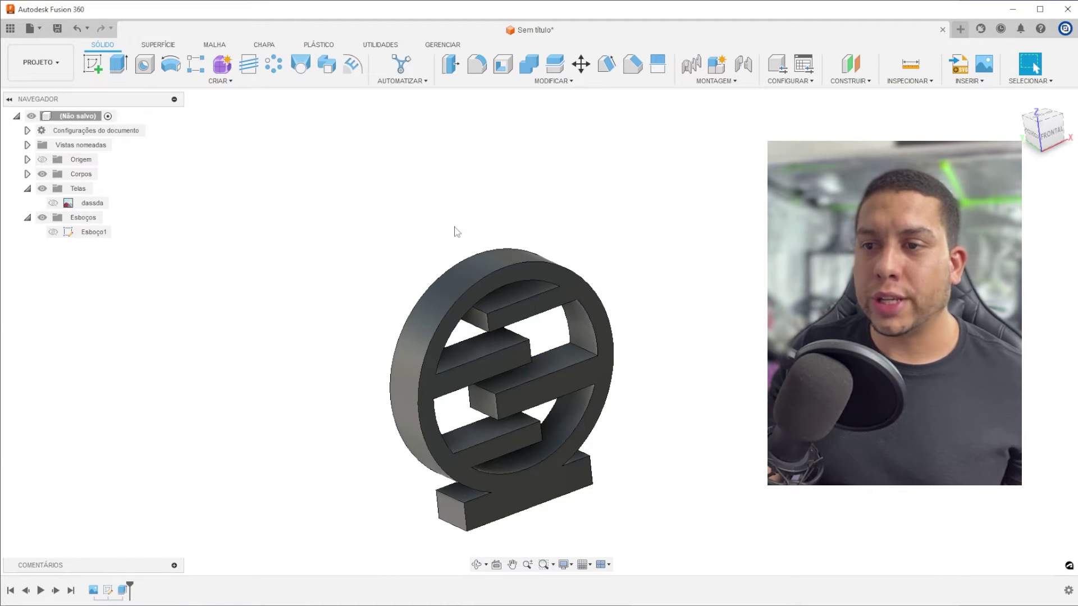
left_click(53, 232)
scroll(499, 299, "up", 5)
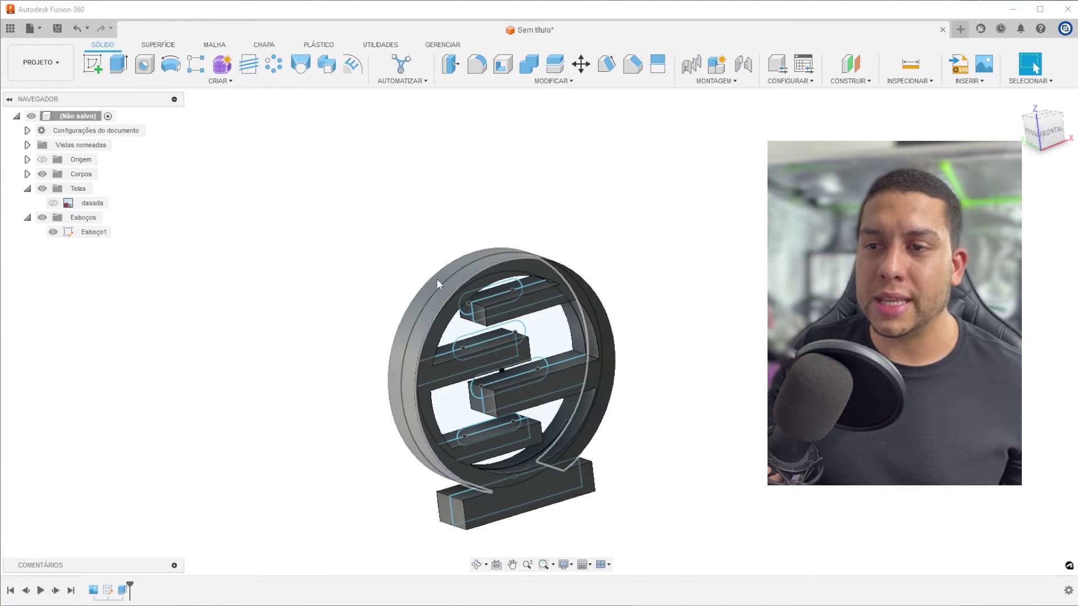
Step: Start an extrusion, hide the body, and select the four slot areas that overlap the shelves
key("e")
scroll(500, 325, "up", 3)
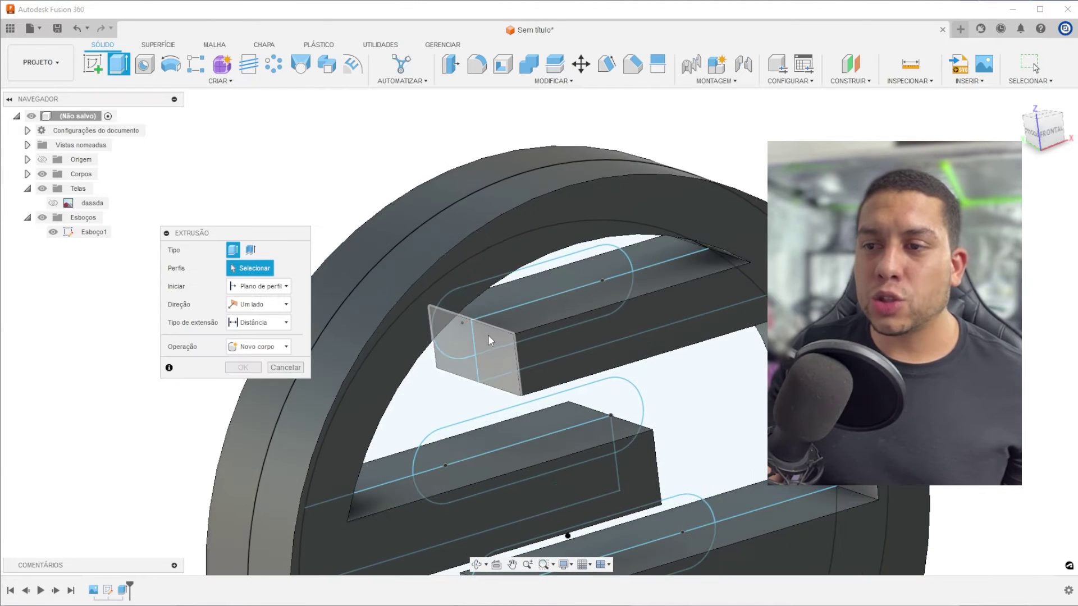
left_click(31, 175)
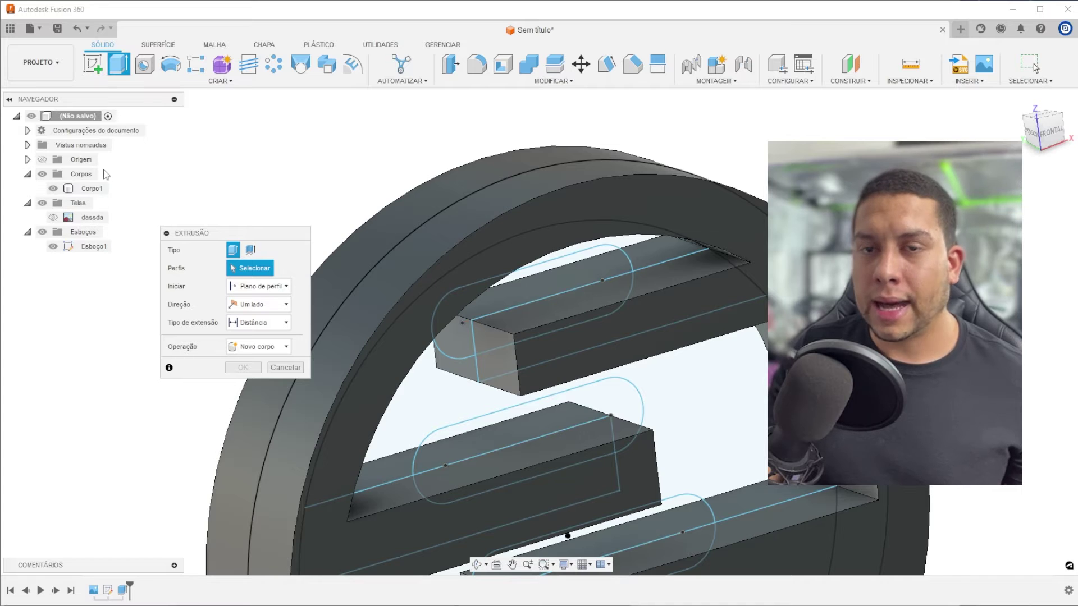
left_click(53, 189)
scroll(512, 188, "down", 3)
left_click(539, 279)
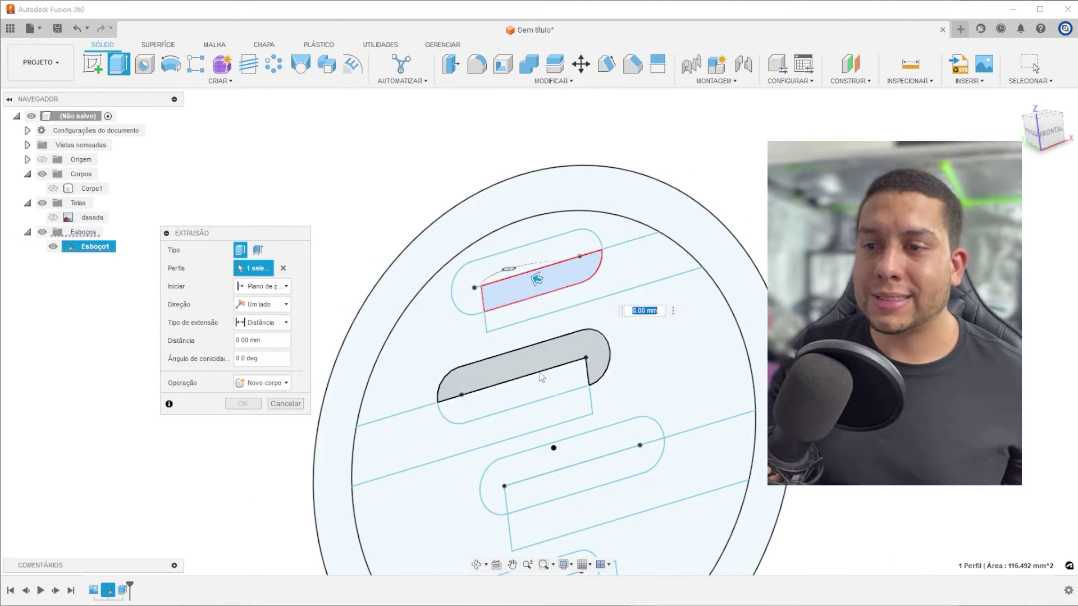
left_click(541, 377)
left_click(572, 432)
scroll(534, 413, "down", 3)
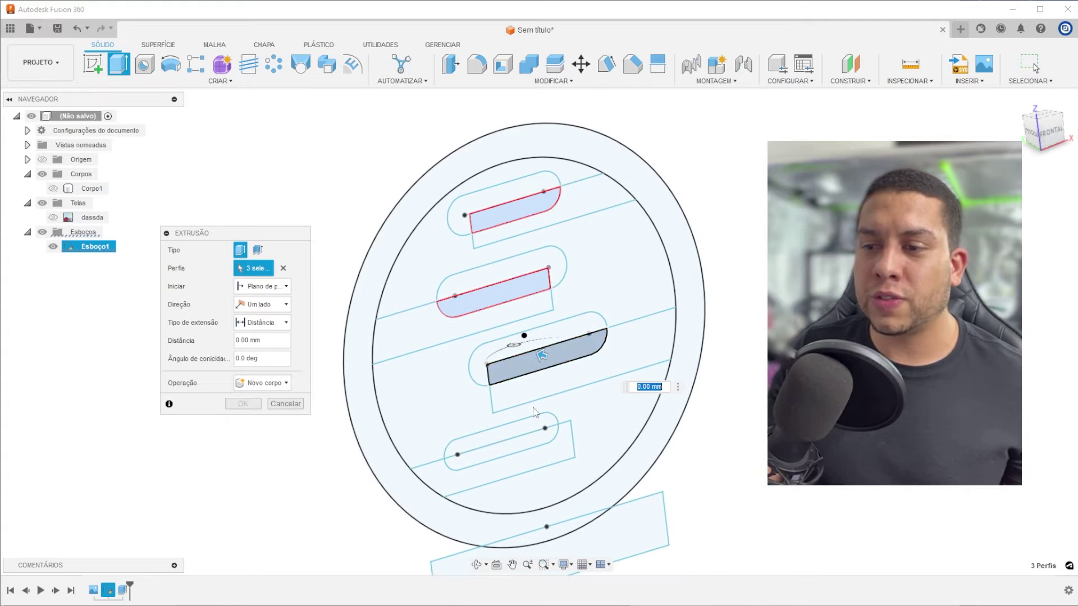
scroll(533, 413, "up", 3)
left_click(466, 433)
scroll(498, 305, "down", 2)
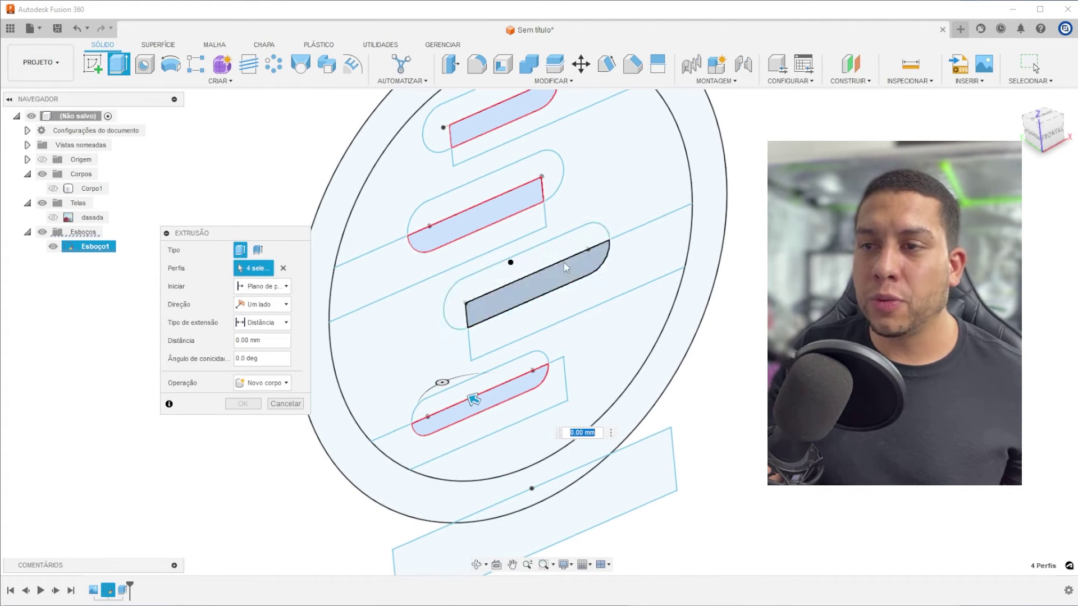
Step: Show the body, cut the four slot profiles symmetrically by 7 mm, and hide the sketch
left_click(53, 188)
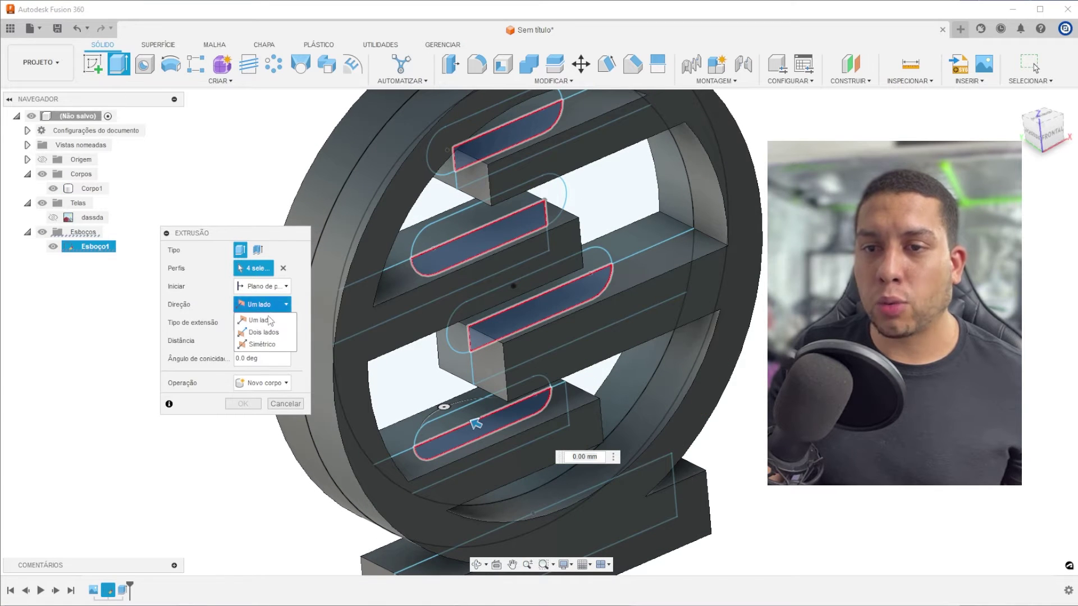
left_click(259, 344)
left_click(264, 401)
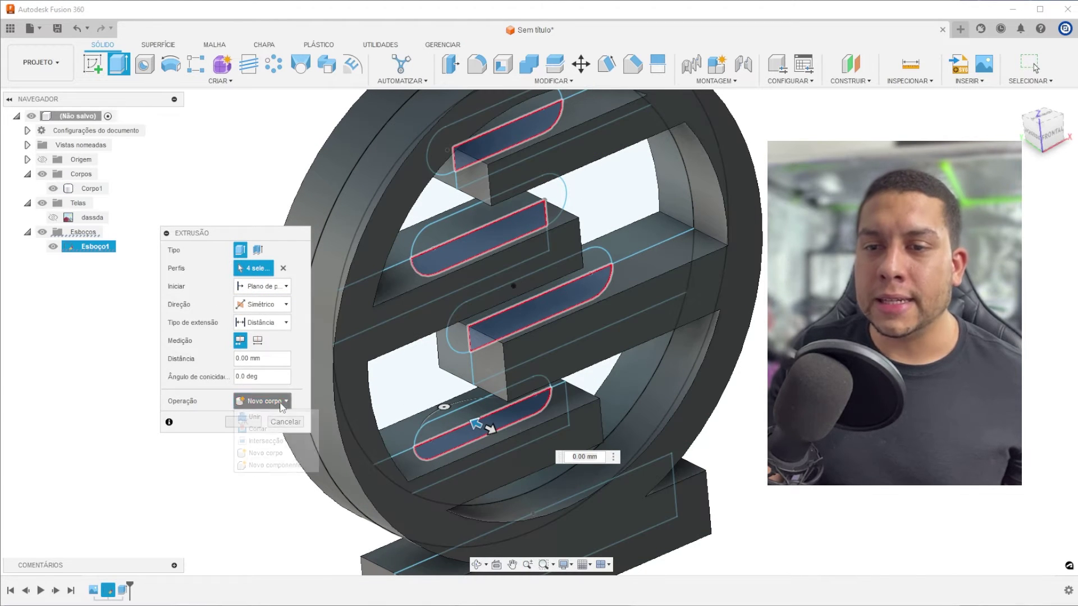
left_click(270, 429)
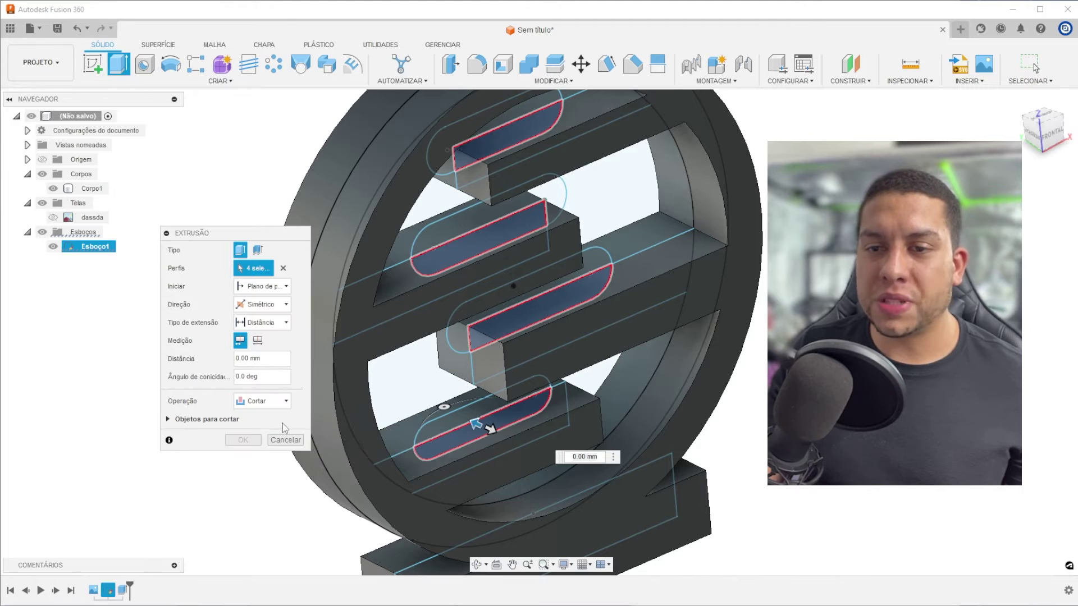
scroll(494, 466, "up", 3)
scroll(494, 469, "up", 3)
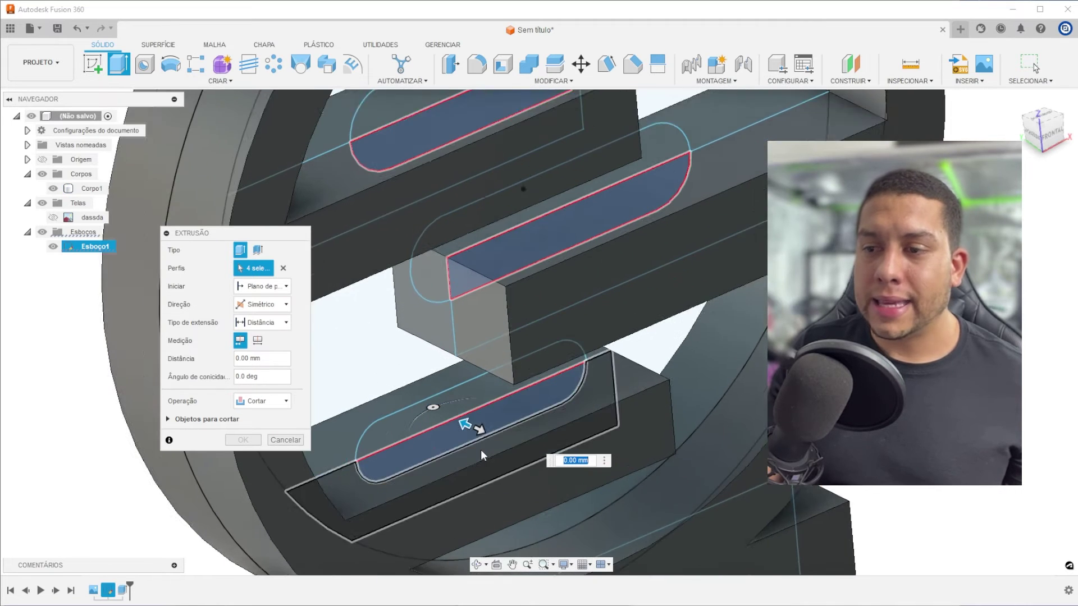
left_click_drag(482, 429, 522, 462)
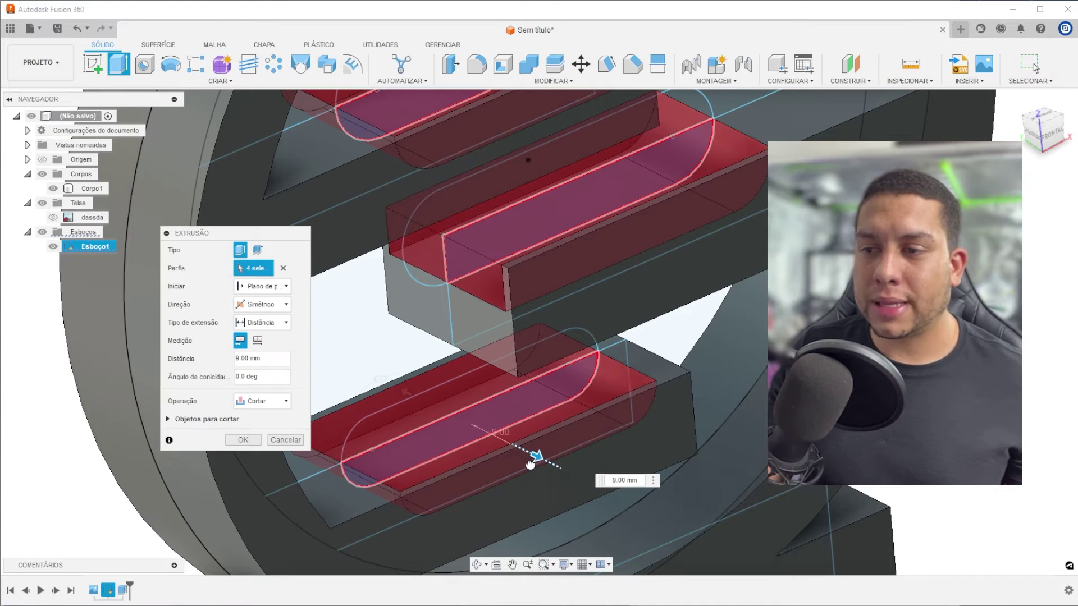
scroll(545, 366, "down", 3)
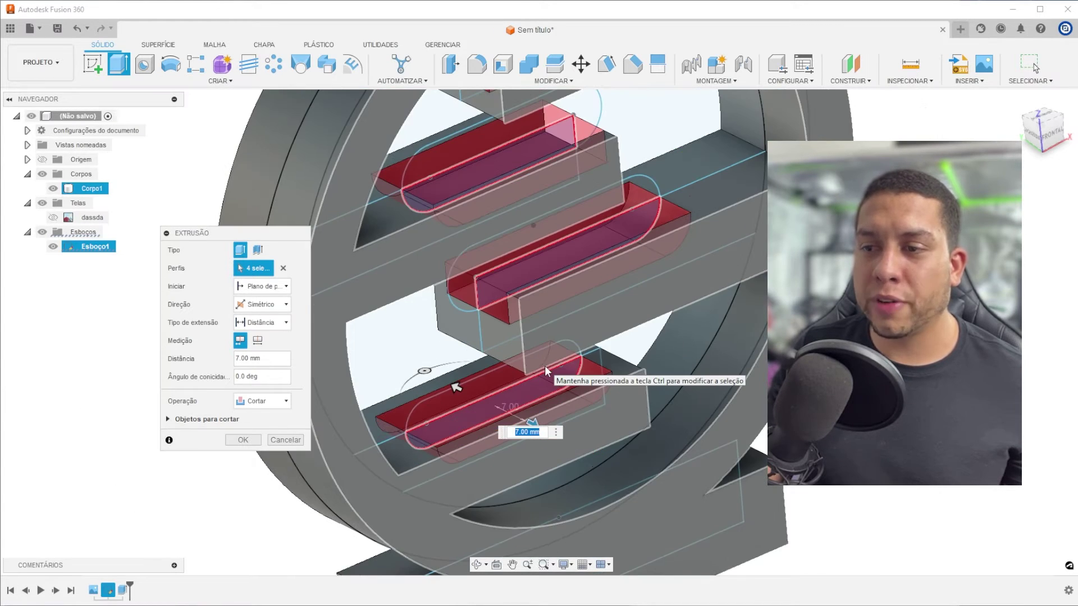
key("Return")
scroll(534, 366, "down", 2)
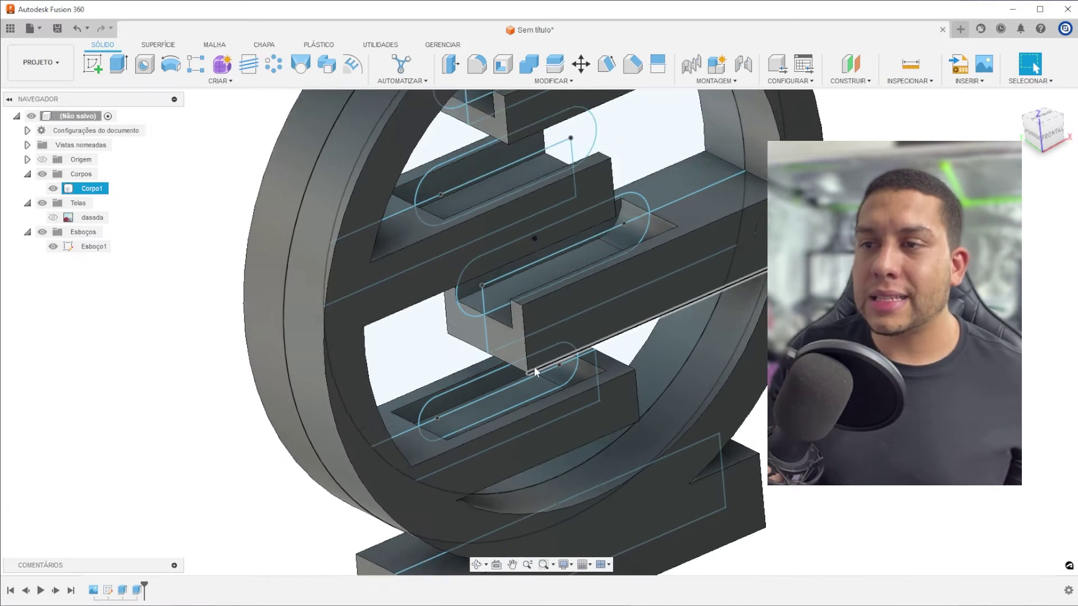
left_click(53, 247)
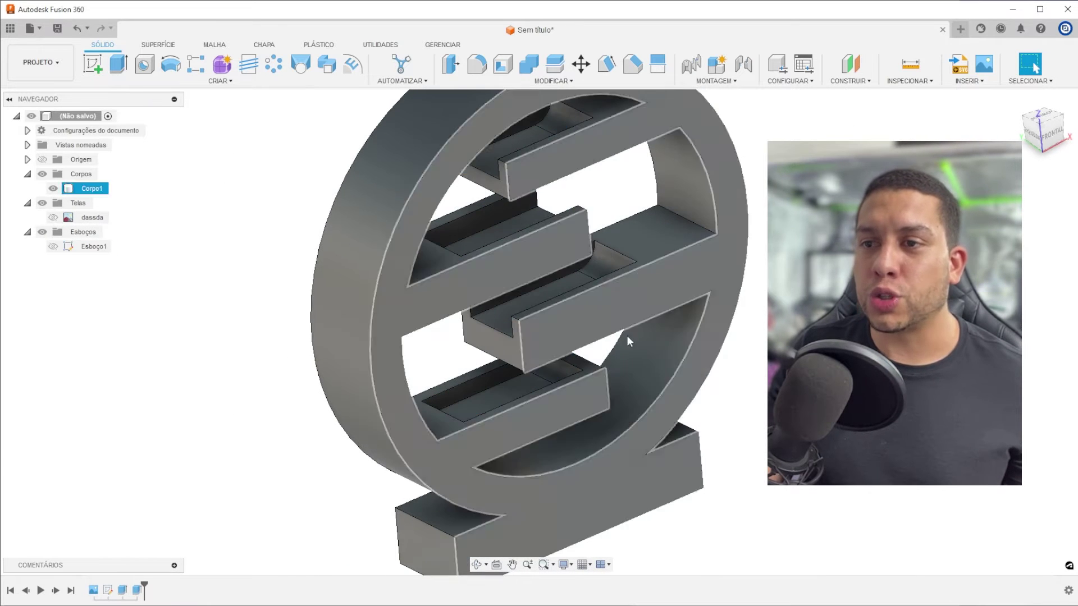
Step: Start a fillet with a 6 mm radius on the long floor edges along one side of the shelf slots
mouse_move(627, 336)
middle_mouse_down()
mouse_move(642, 429)
mouse_move(589, 371)
mouse_move(522, 332)
mouse_move(617, 416)
middle_mouse_up()
scroll(465, 258, "up", 2)
middle_click_drag(465, 259, 469, 269, "shift")
scroll(470, 269, "down", 1)
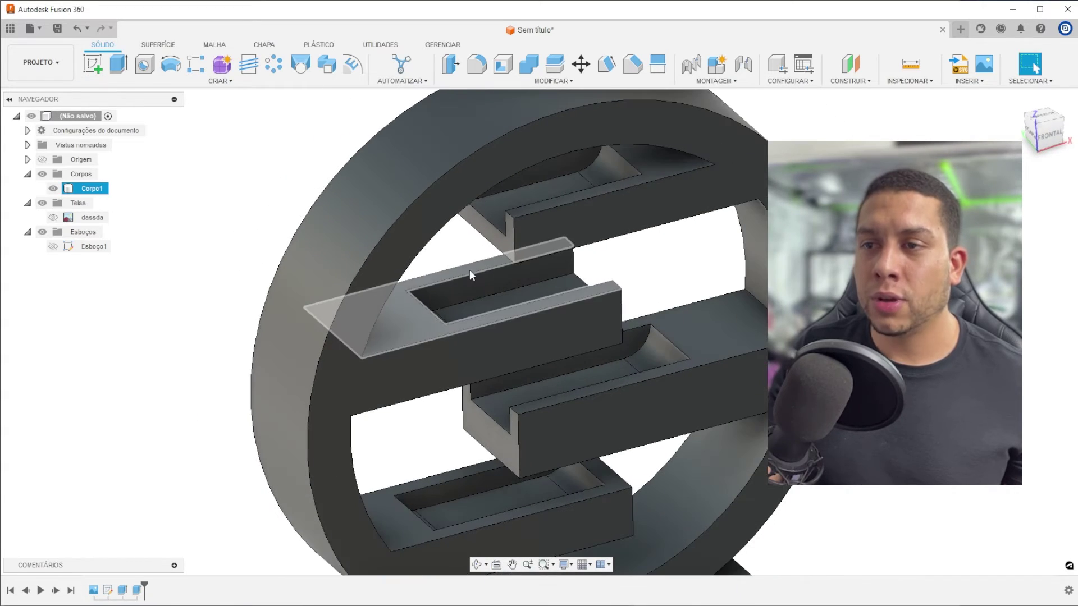
scroll(482, 292, "up", 2)
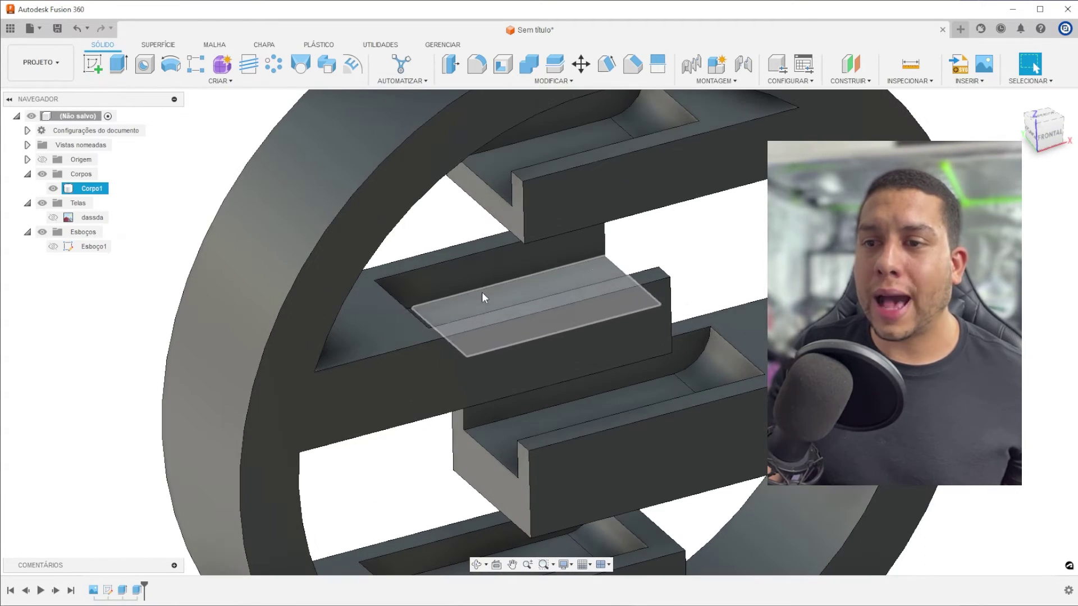
left_click(477, 64)
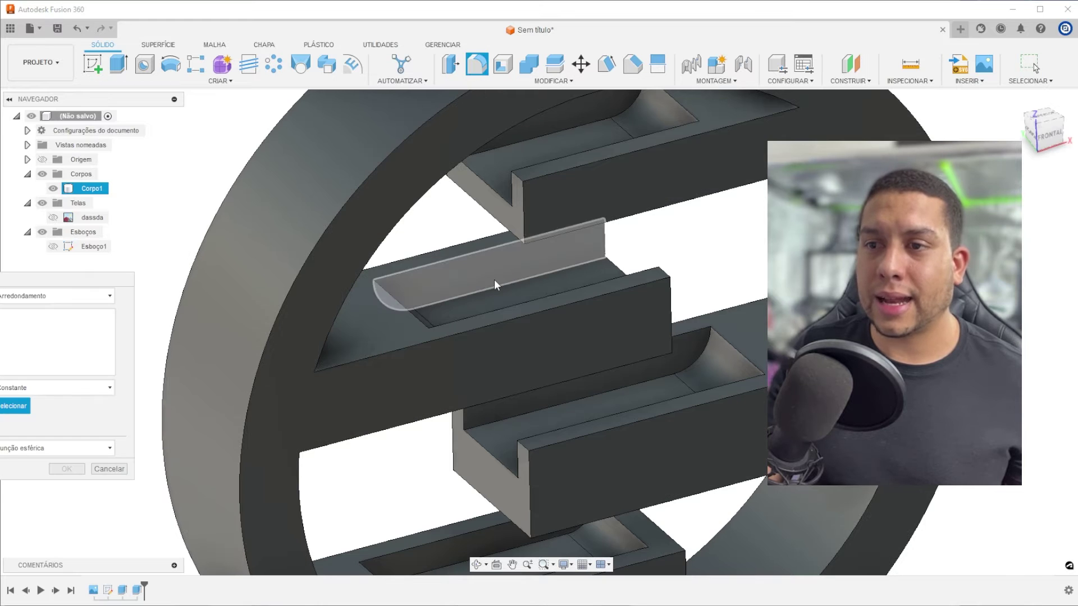
left_click(489, 287)
mouse_move(490, 286)
middle_mouse_down("shift")
mouse_move(466, 292)
mouse_move(506, 283)
middle_mouse_up("shift")
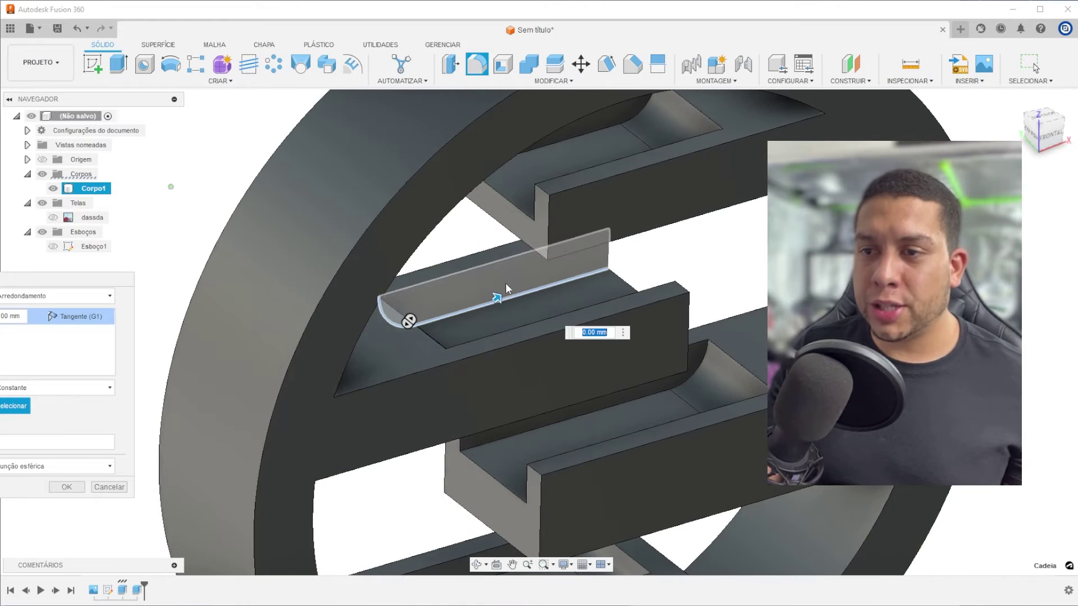
left_click_drag(504, 286, 506, 292)
middle_click_drag(505, 291, 478, 309, "shift")
left_click(363, 267)
middle_click_drag(363, 268, 356, 469, "shift")
left_click(479, 319)
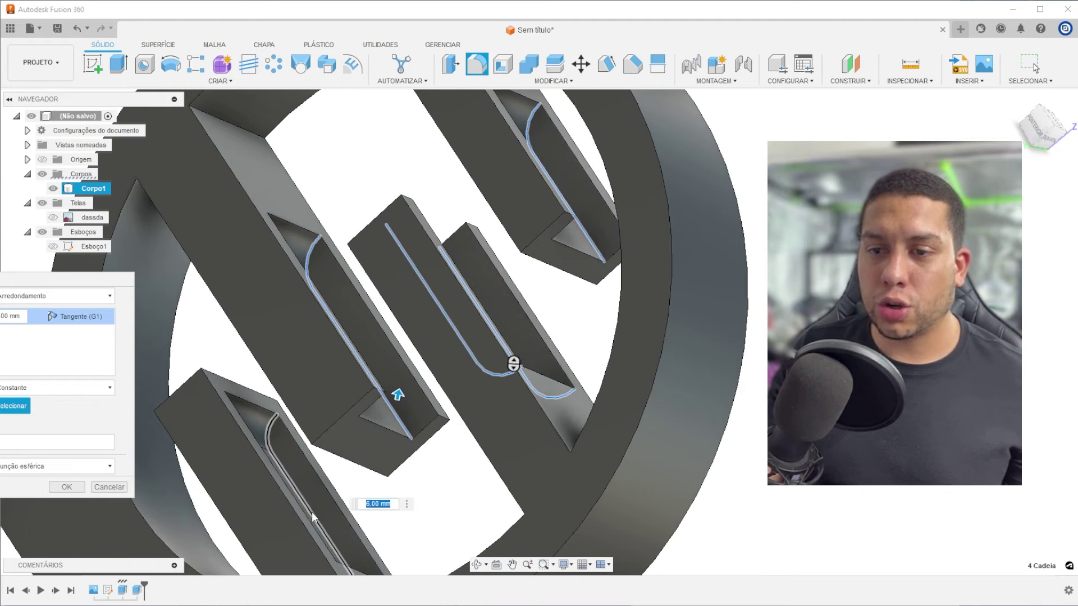
left_click(312, 512)
Step: Add the remaining long floor edges of the shelf slots to the 6 mm fillet and apply it
scroll(305, 368, "down", 2)
middle_click_drag(306, 368, 561, 212, "shift")
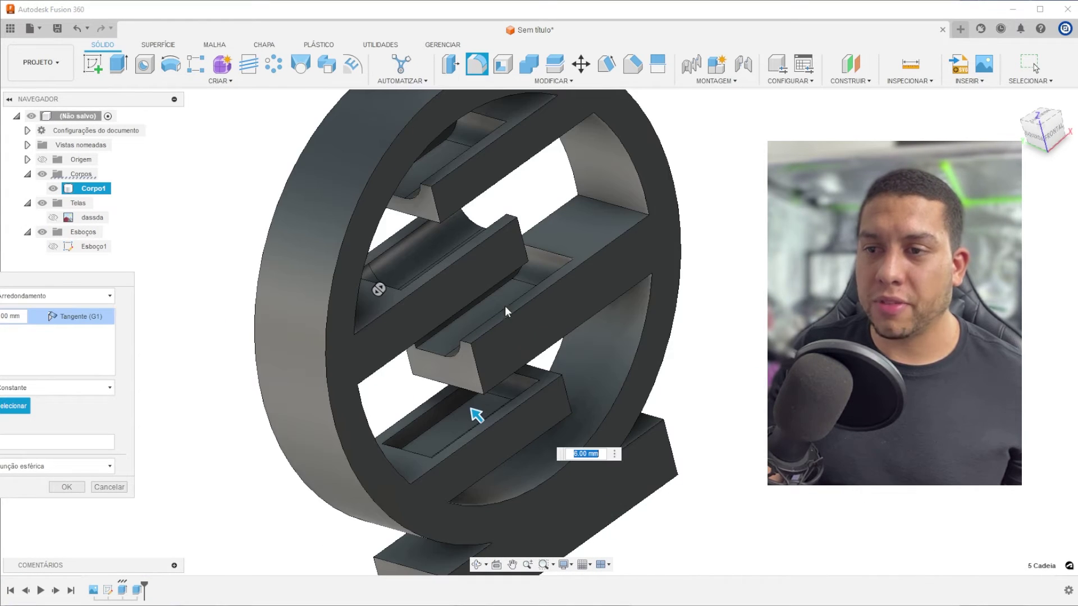
middle_click_drag(474, 401, 433, 343)
scroll(428, 349, "up", 2)
left_click(411, 350)
scroll(412, 348, "down", 3)
middle_click_drag(506, 262, 400, 207, "shift")
scroll(400, 206, "up", 3)
left_click(407, 230)
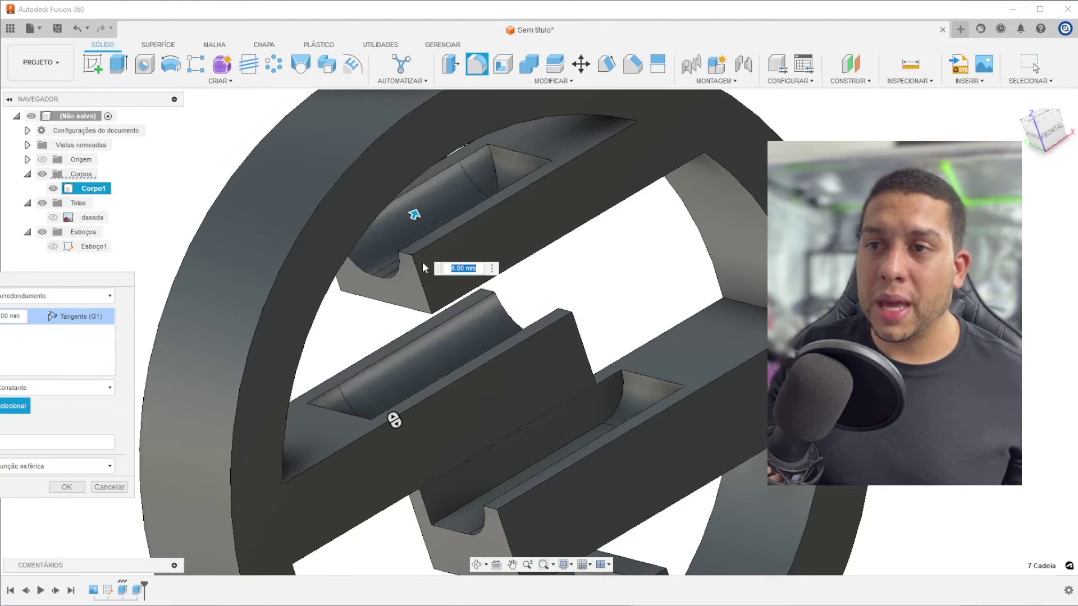
scroll(423, 262, "down", 3)
middle_click_drag(423, 261, 510, 289, "shift")
scroll(376, 359, "up", 3)
left_click(382, 347)
scroll(383, 339, "down", 3)
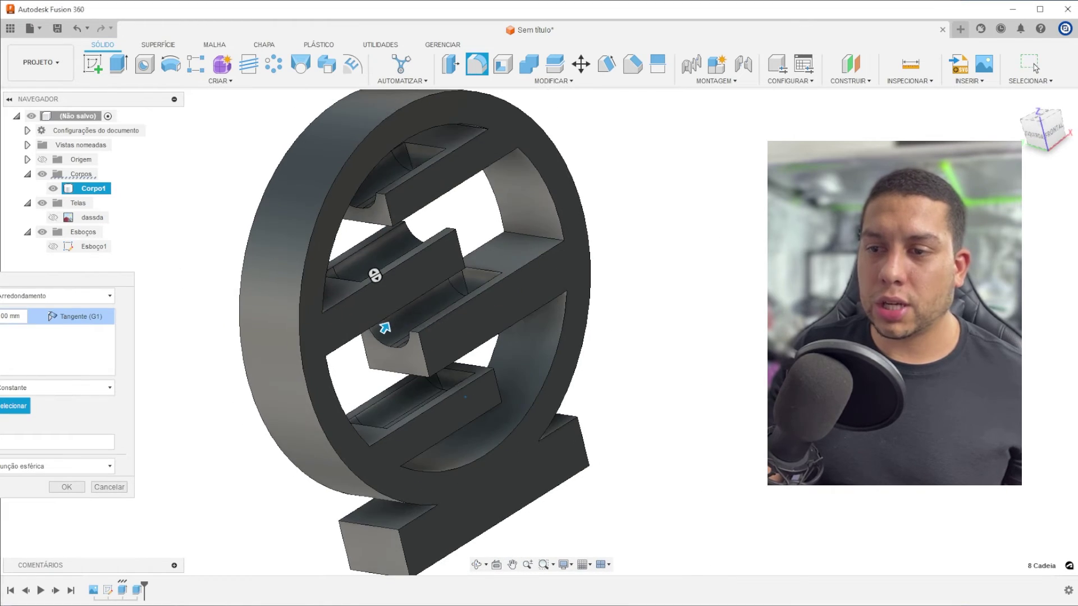
mouse_move(466, 376)
middle_mouse_down("shift")
mouse_move(393, 363)
mouse_move(463, 388)
middle_mouse_up("shift")
middle_click_drag(426, 313, 385, 291)
scroll(409, 281, "up", 4)
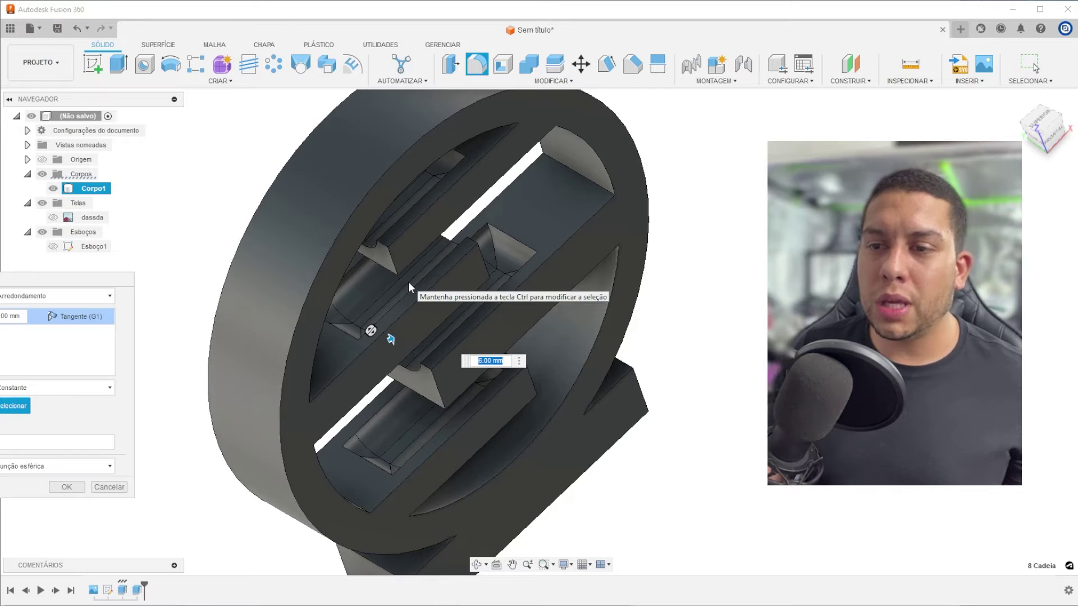
key("Return")
scroll(409, 283, "down", 4)
middle_click_drag(474, 322, 508, 269, "shift")
scroll(511, 280, "up", 5)
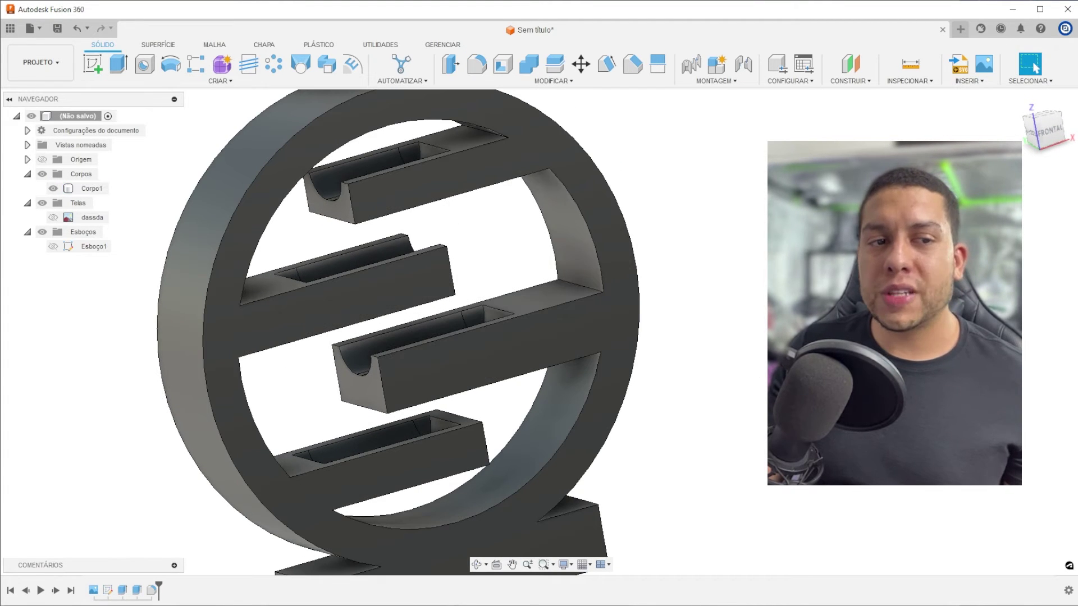
scroll(771, 362, "down", 3)
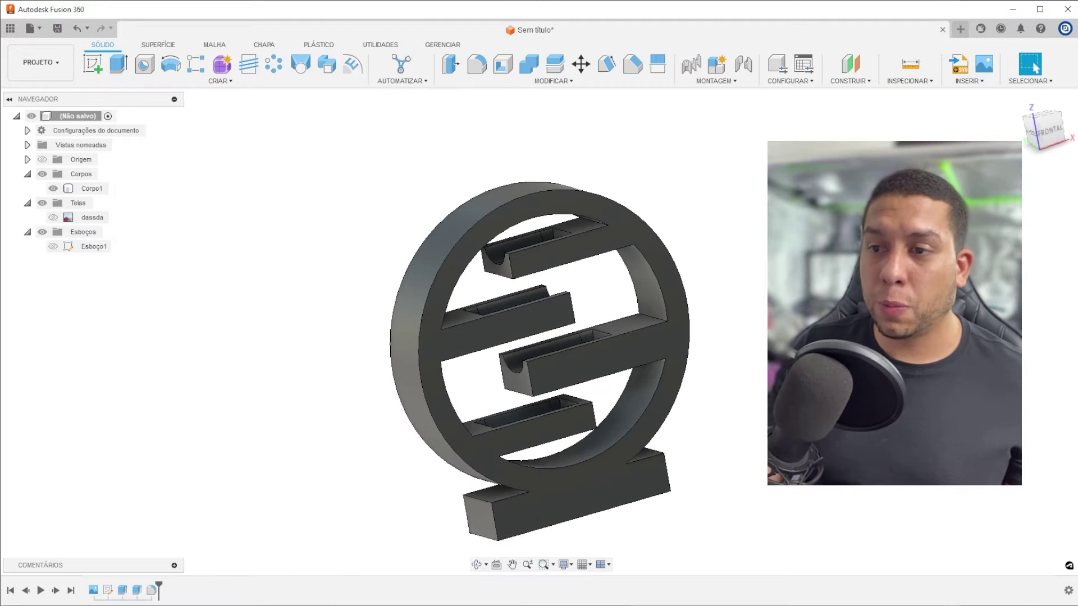
left_click(660, 401)
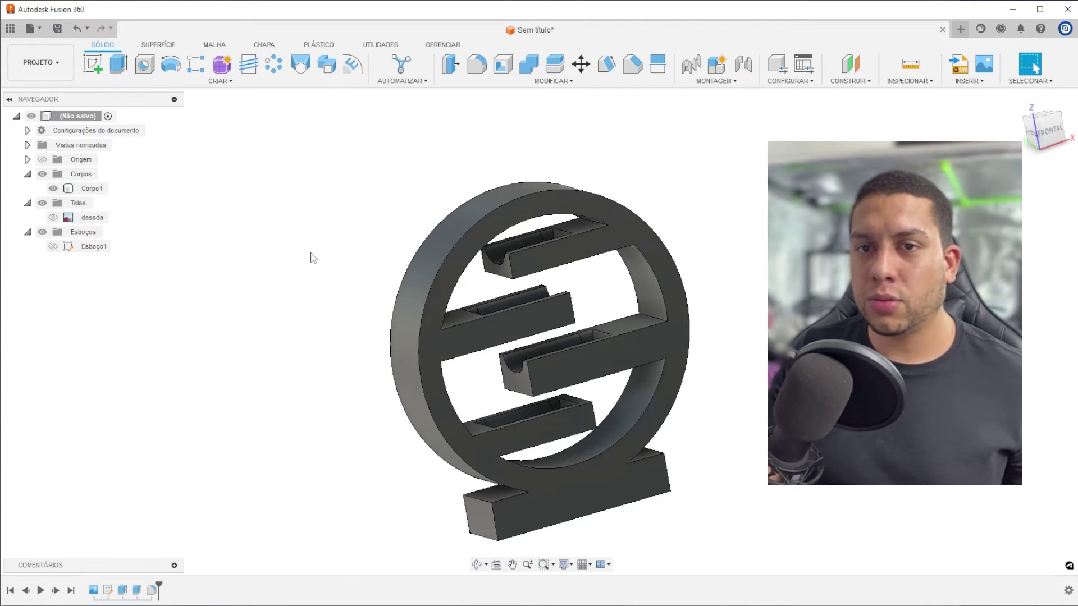
Step: Show the sketch, start an extrusion with the body hidden, and select both base rectangle profiles
scroll(283, 247, "down", 1)
left_click(52, 246)
scroll(325, 251, "down", 3)
middle_click_drag(387, 270, 399, 272, "shift")
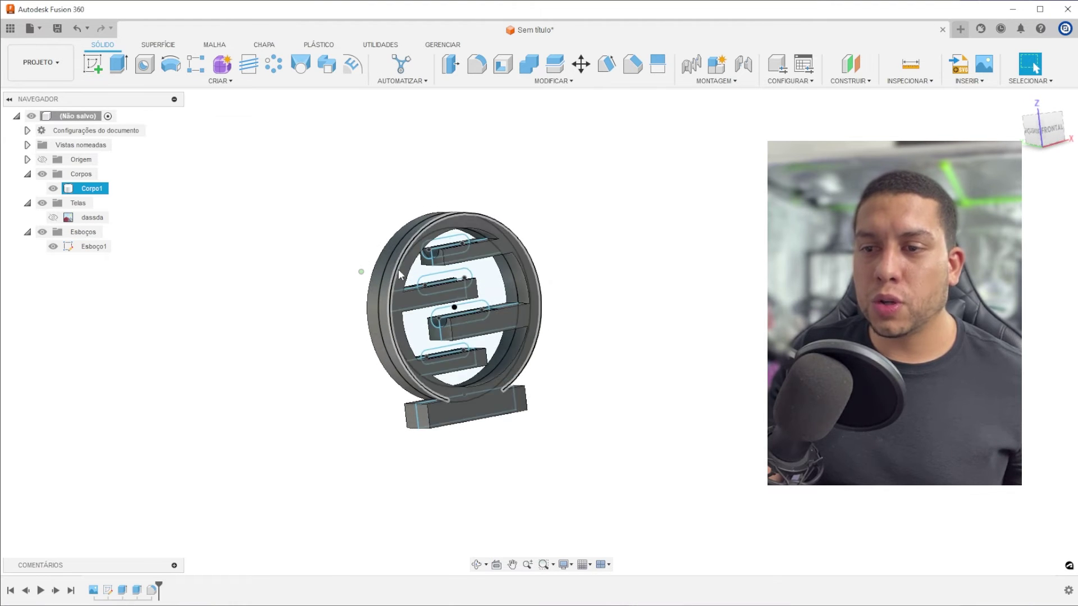
scroll(433, 382, "up", 3)
key("e")
middle_click_drag(437, 384, 450, 384, "shift")
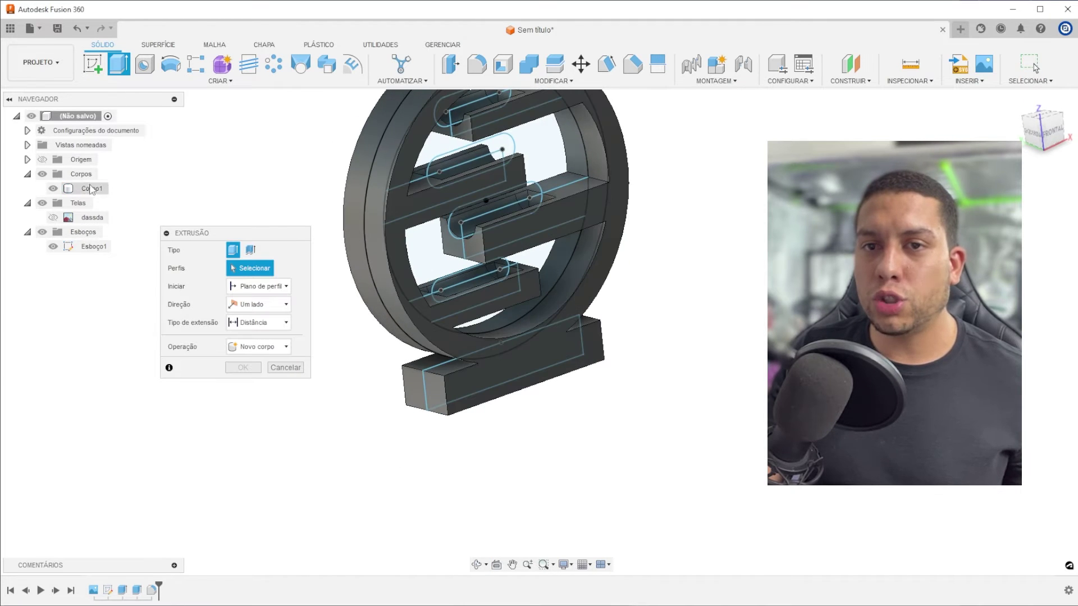
left_click(52, 189)
scroll(388, 360, "up", 2)
left_click(478, 393)
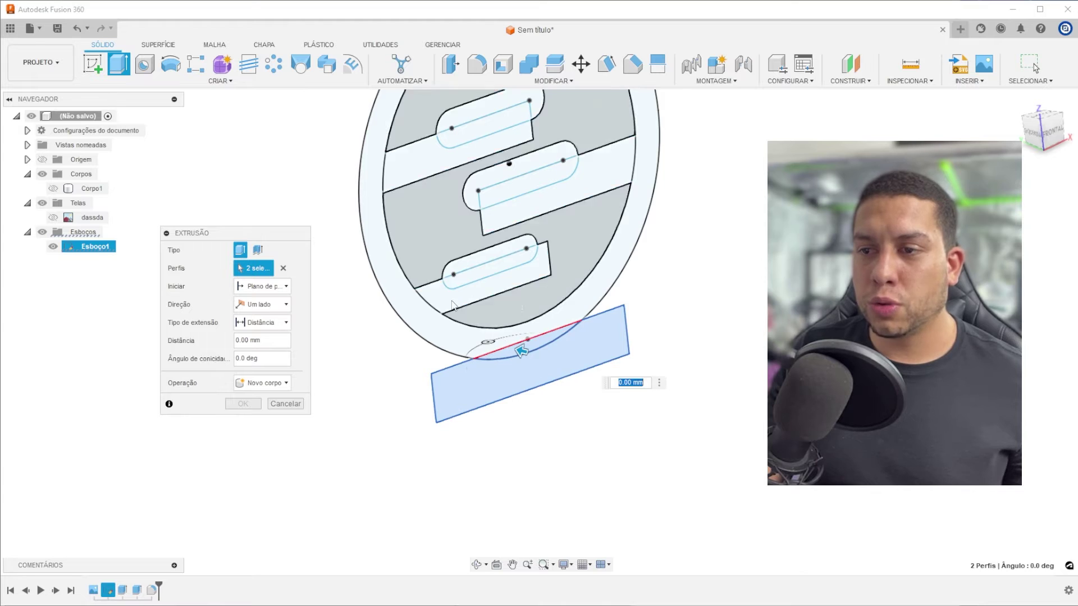
left_click(525, 355)
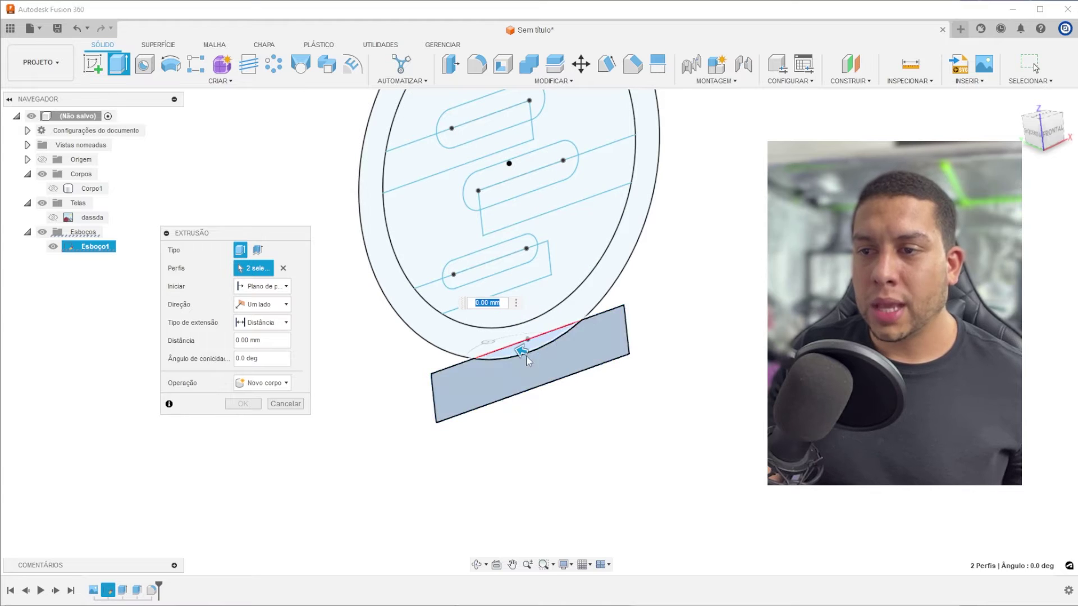
Step: Show the body and extend the base extrusion forward to a distance of -50 mm
left_click(53, 189)
middle_click_drag(324, 254, 347, 265, "shift")
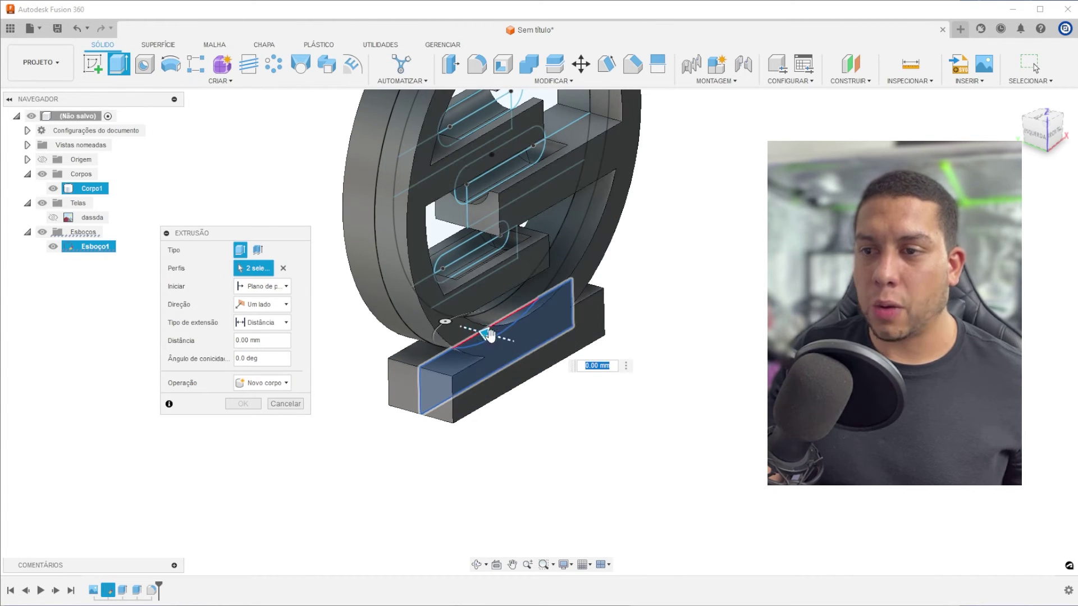
left_click_drag(489, 335, 647, 383)
mouse_move(556, 300)
middle_mouse_down("shift")
mouse_move(594, 343)
mouse_move(555, 287)
middle_mouse_up("shift")
scroll(540, 352, "down", 2)
scroll(540, 352, "up", 3)
middle_click_drag(540, 352, 540, 415, "shift")
scroll(540, 415, "up", 2)
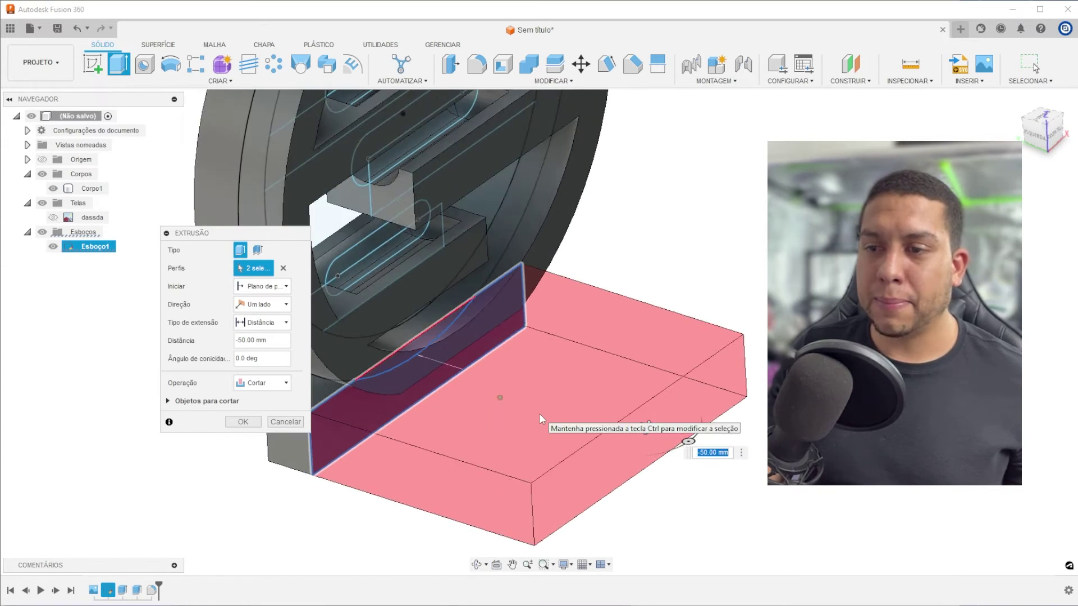
scroll(540, 415, "down", 1)
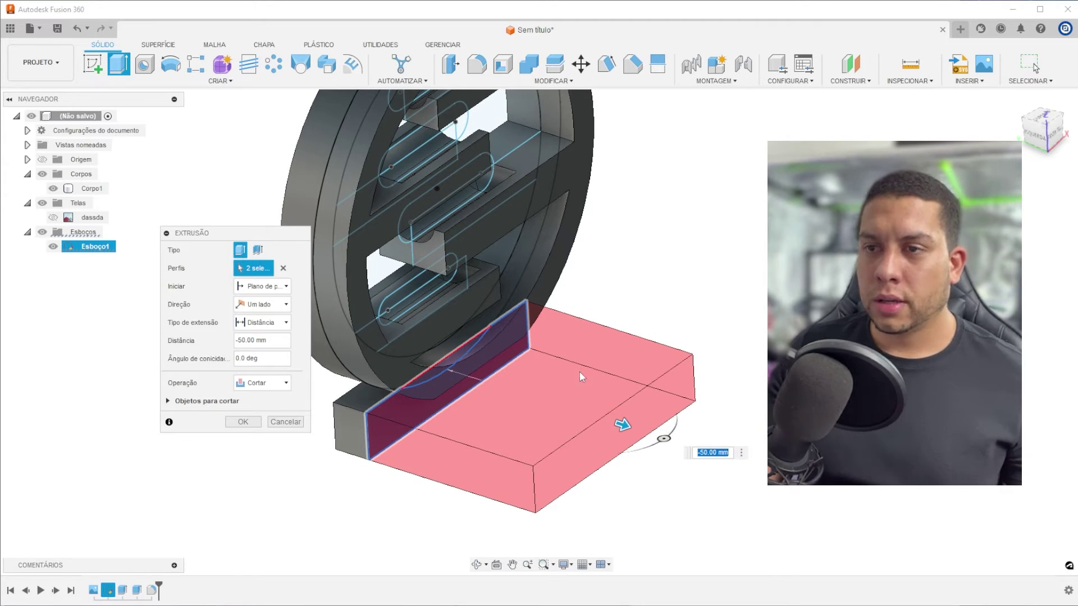
Step: Set the base extrusion distance to -60 mm, join it to the existing body, and apply it
middle_click_drag(579, 372, 590, 404, "shift")
left_click_drag(607, 416, 621, 421)
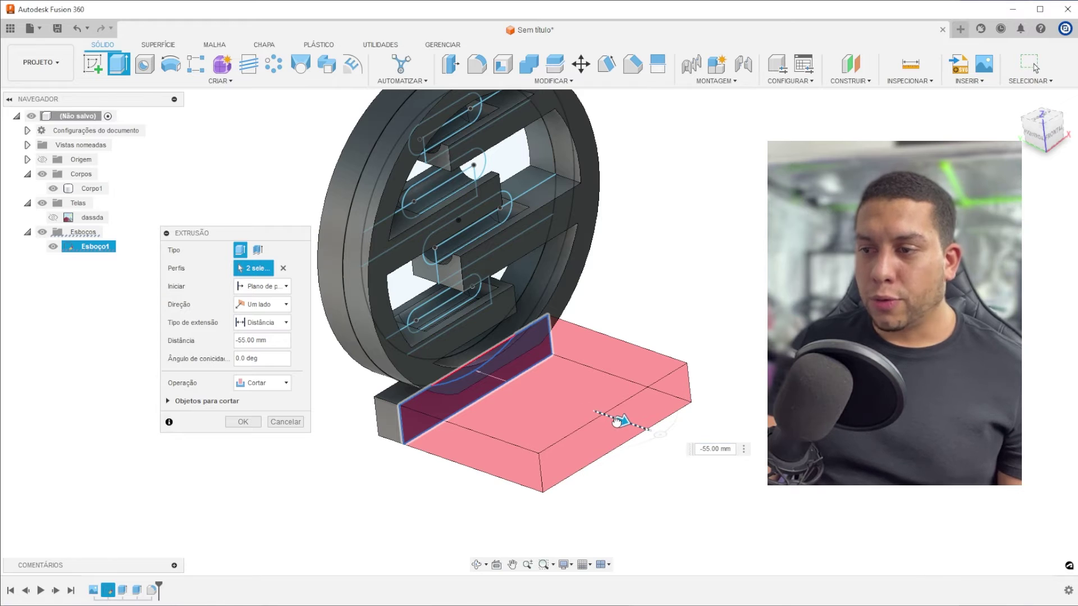
middle_click_drag(548, 362, 582, 383, "shift")
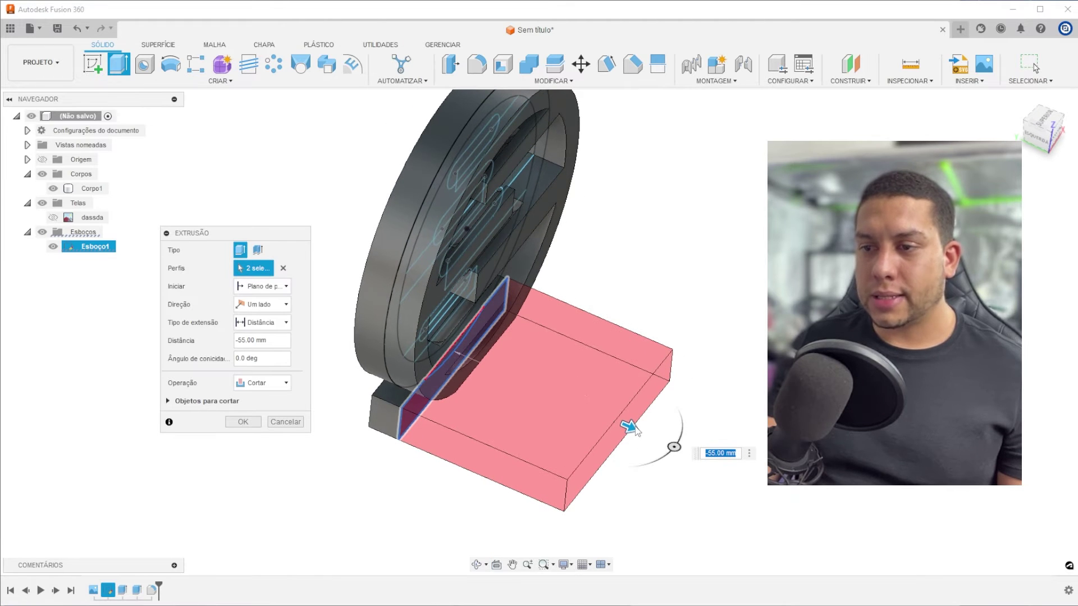
left_click_drag(635, 429, 650, 437)
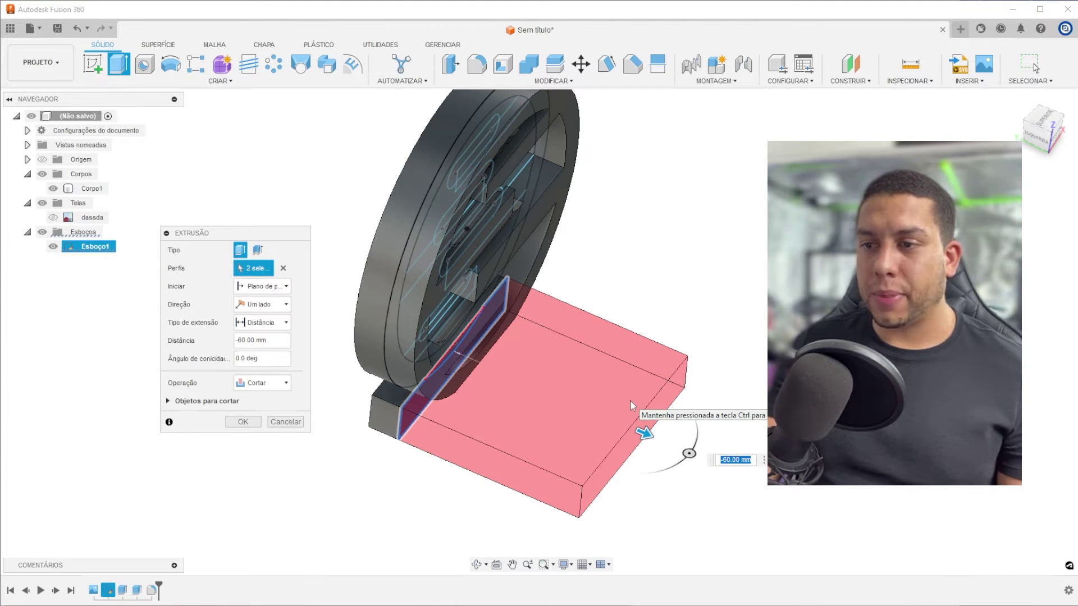
scroll(859, 505, "down", 4)
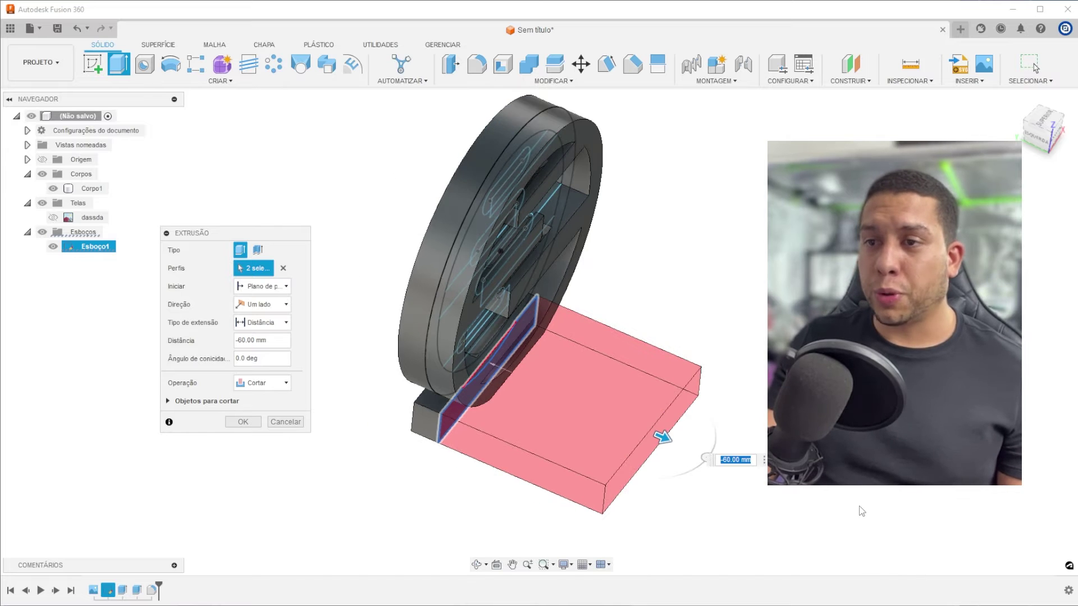
middle_click_drag(803, 467, 920, 337, "shift")
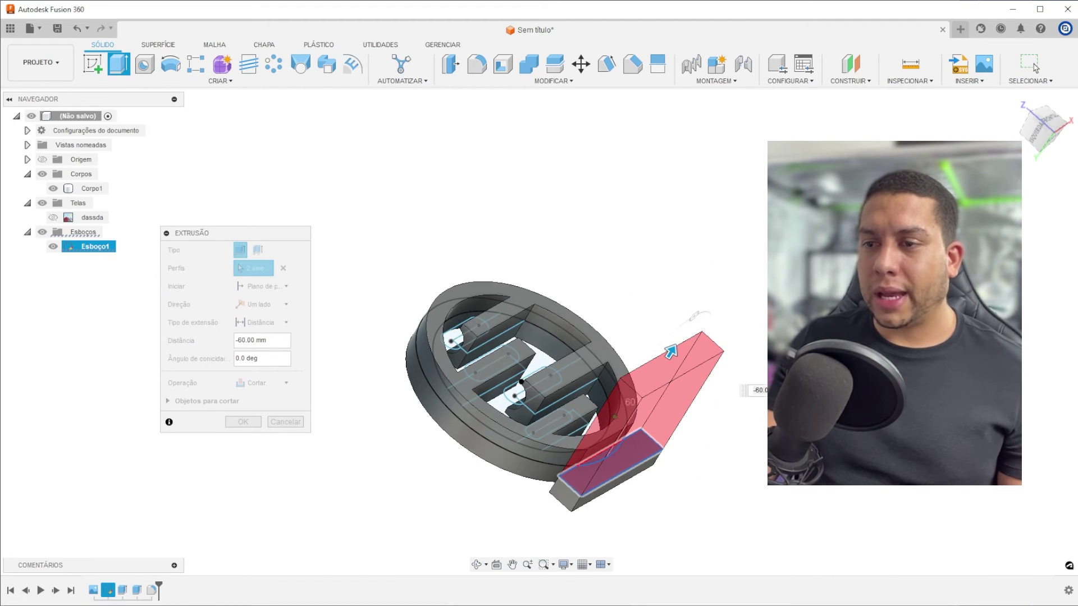
left_click(1036, 131)
scroll(512, 238, "up", 5)
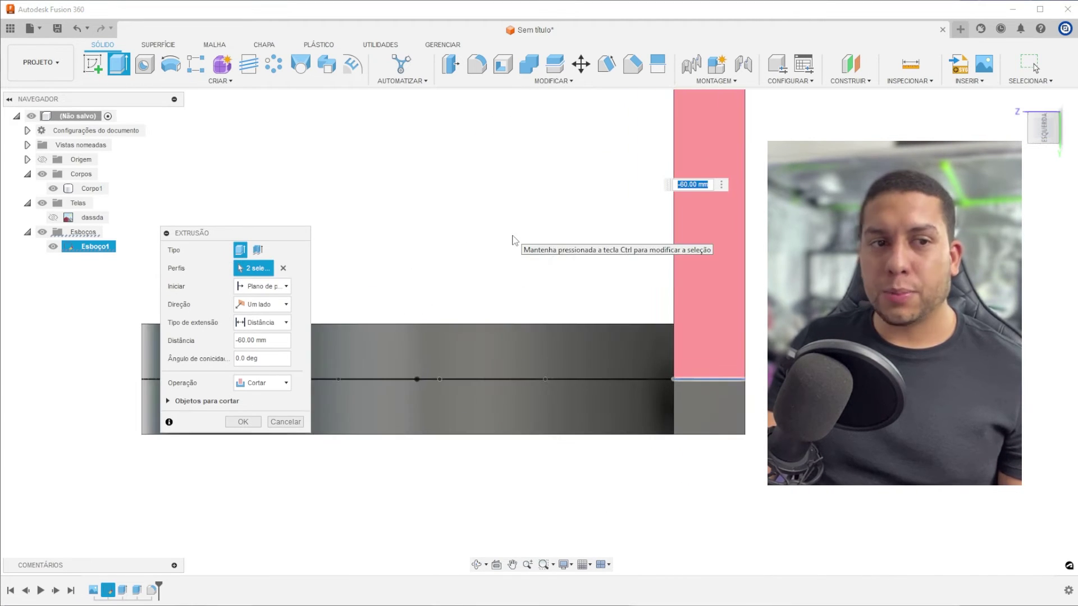
scroll(479, 336, "down", 3)
middle_click_drag(481, 341, 576, 292, "shift")
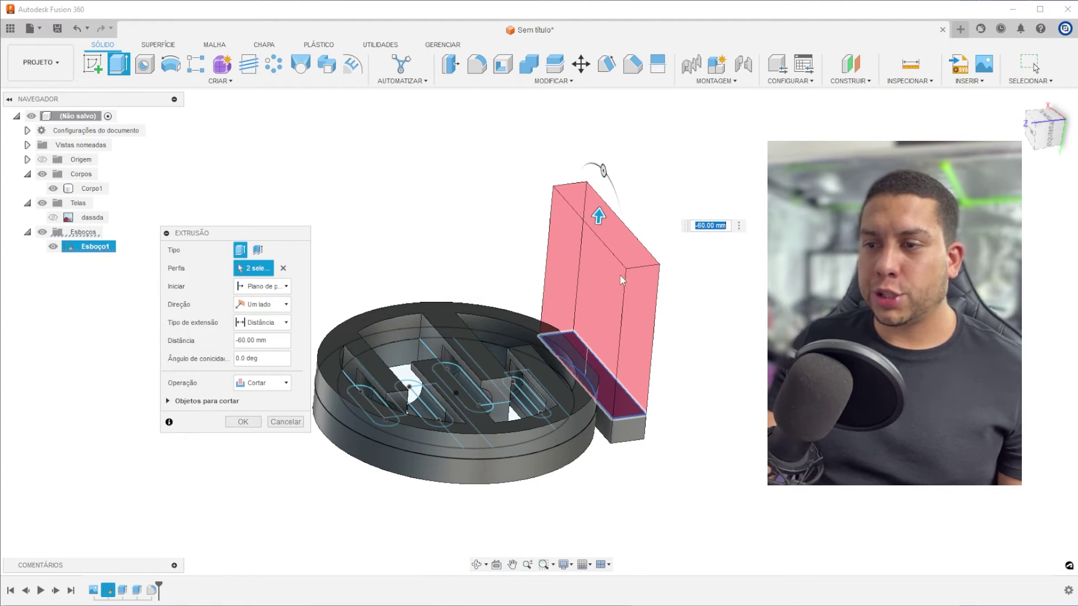
left_click(262, 383)
left_click(261, 400)
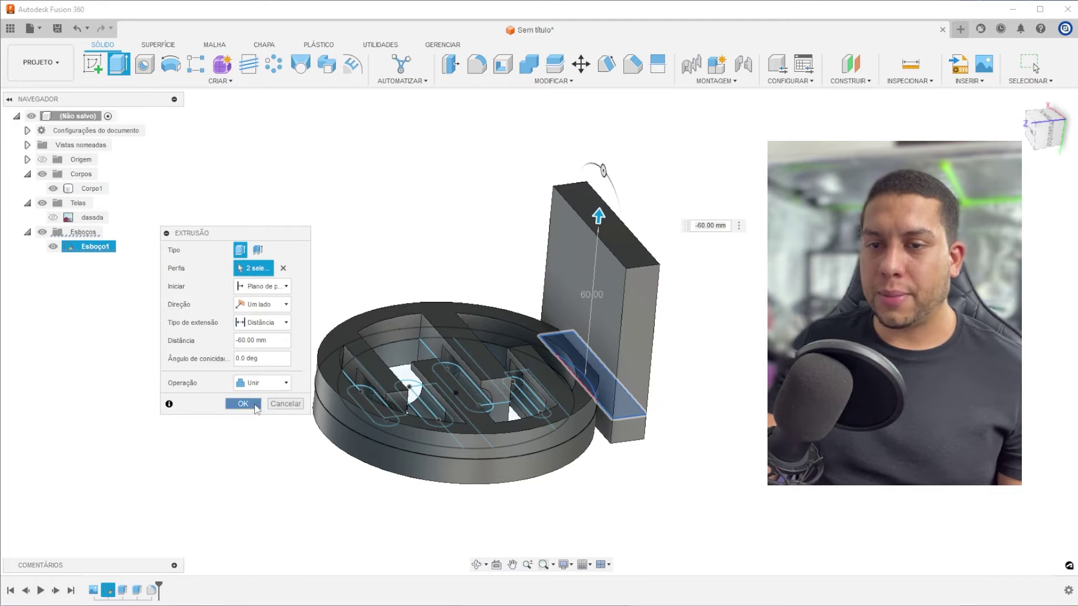
left_click(242, 422)
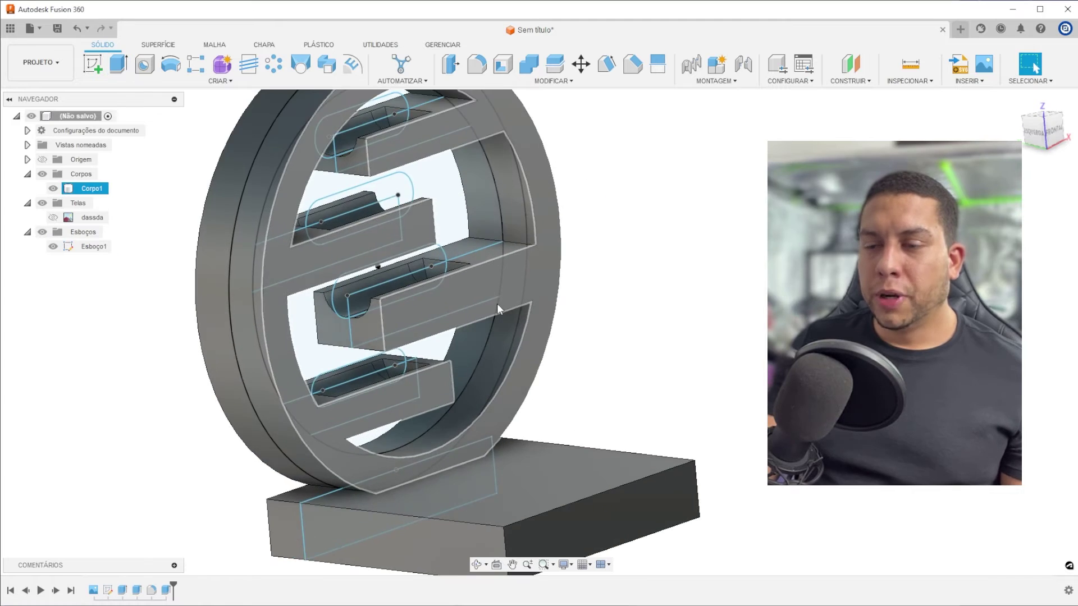
Step: Hide the first sketch so only the solid body remains displayed
scroll(499, 309, "down", 2)
middle_click_drag(502, 330, 576, 331, "shift")
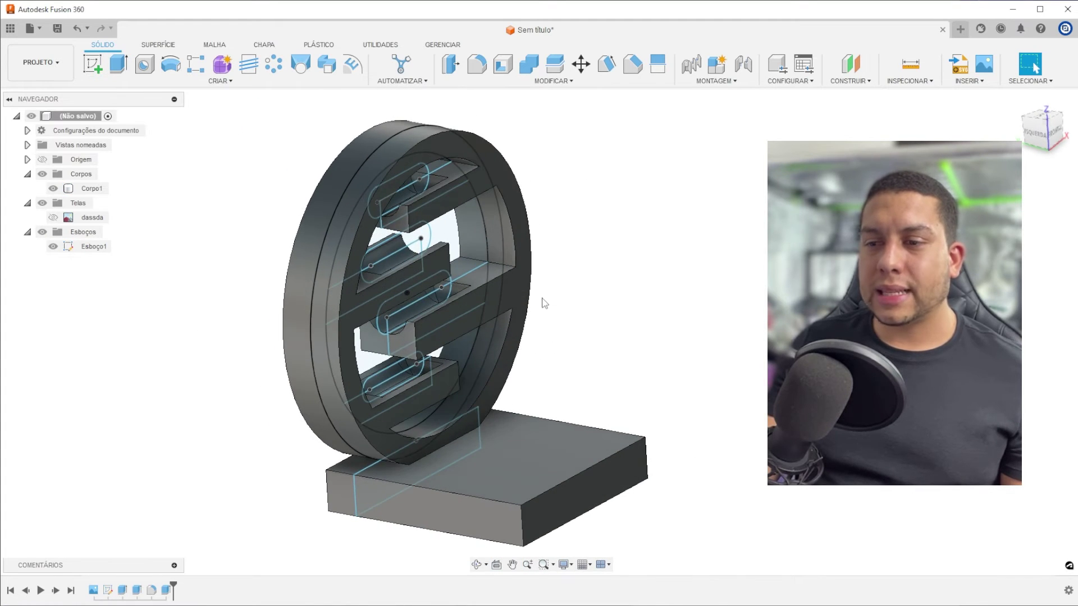
scroll(543, 302, "down", 1)
middle_click_drag(388, 318, 372, 269, "shift")
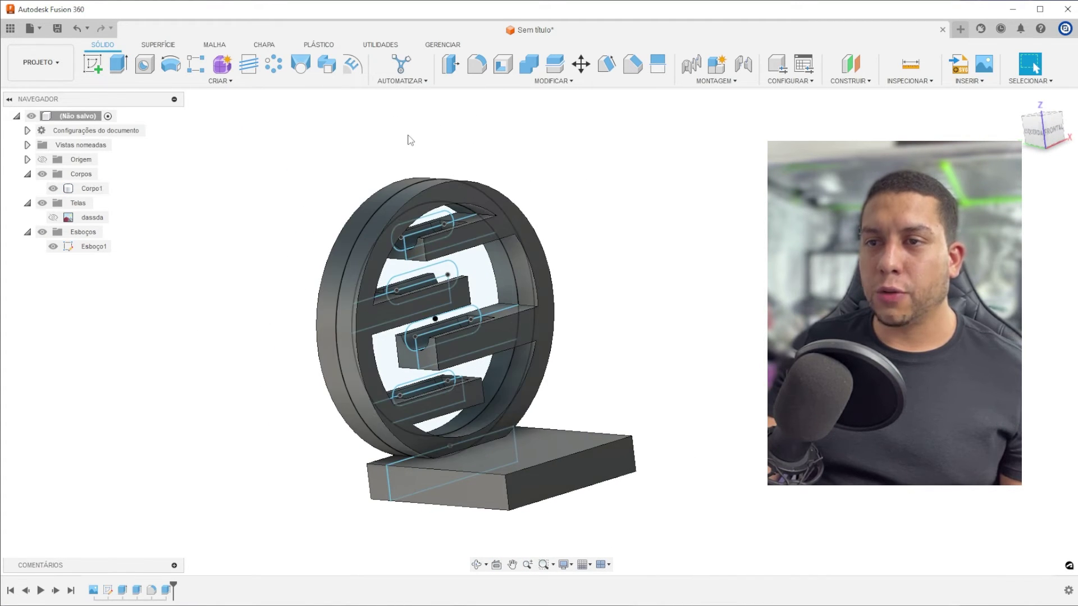
scroll(446, 174, "up", 3)
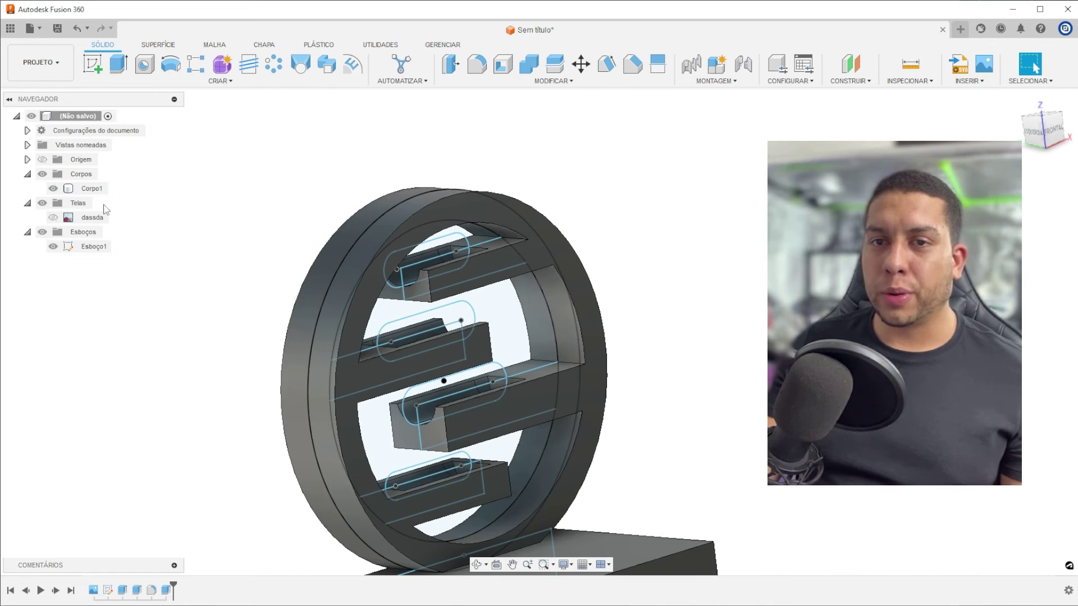
left_click(53, 247)
Step: Examine the ring, the slotted shelves and the extended base from several angles
scroll(315, 187, "down", 2)
middle_click_drag(316, 187, 431, 215, "shift")
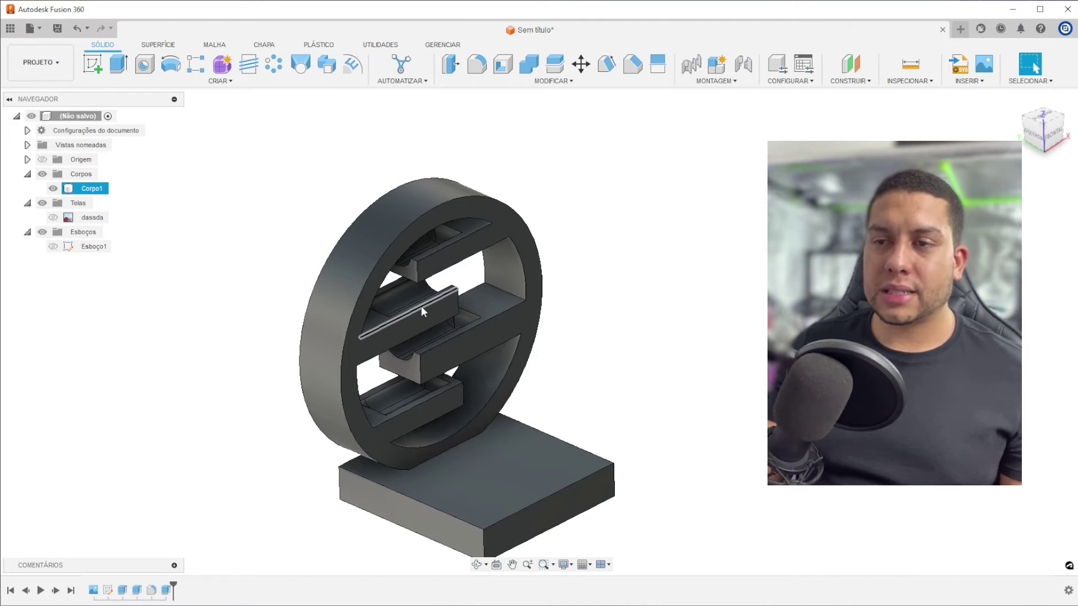
scroll(550, 447, "up", 3)
middle_click_drag(551, 447, 578, 292, "shift")
scroll(545, 321, "down", 3)
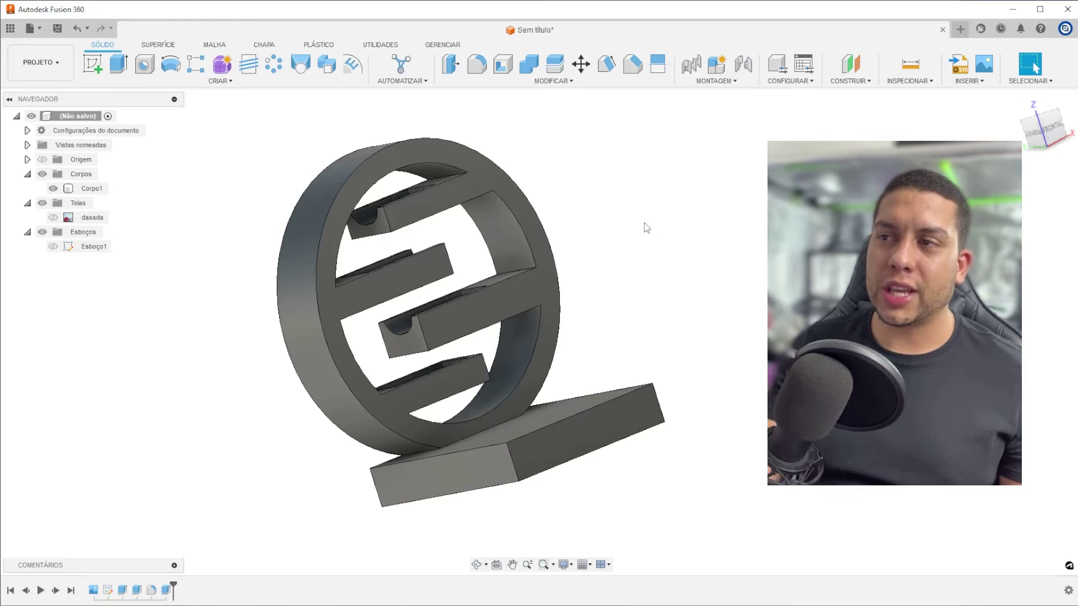
middle_click_drag(637, 247, 651, 245, "shift")
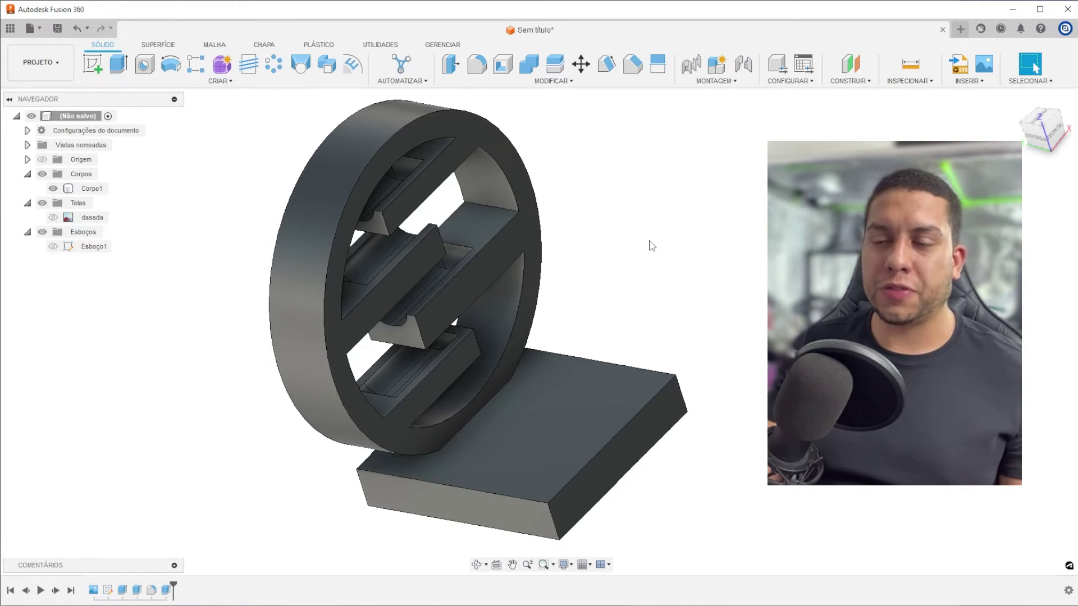
middle_click_drag(651, 243, 643, 220, "shift")
scroll(643, 220, "down", 2)
scroll(487, 166, "up", 3)
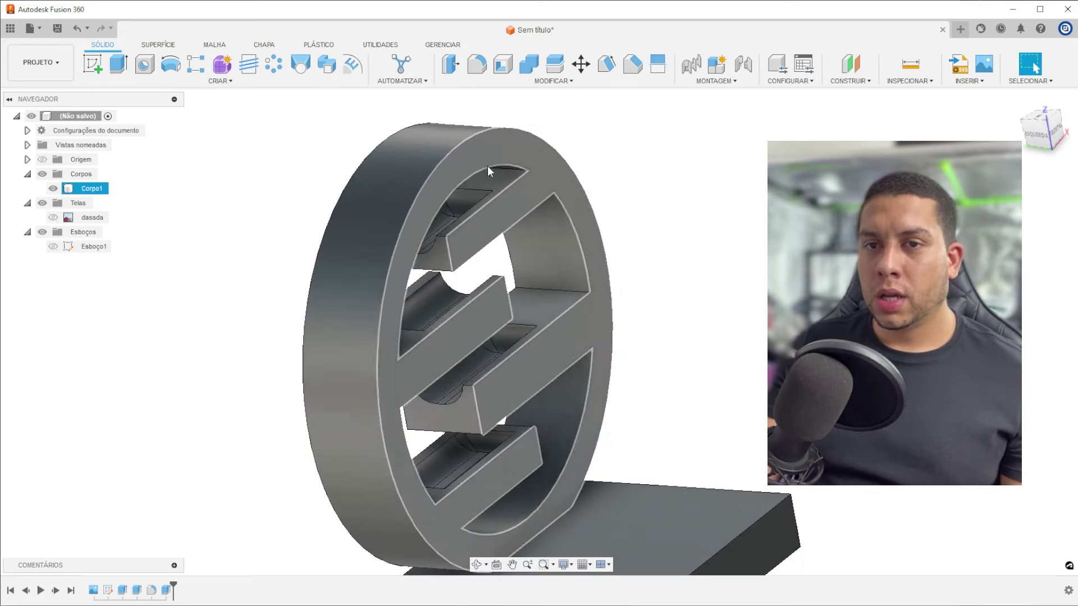
scroll(488, 166, "down", 1)
middle_click_drag(578, 204, 647, 195, "shift")
scroll(632, 149, "down", 2)
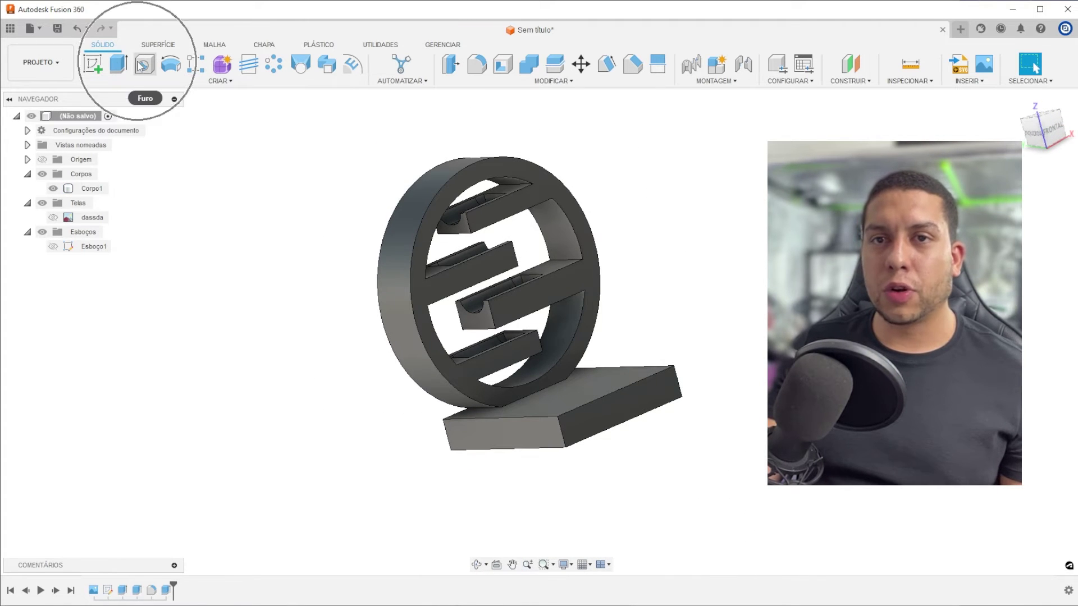
Step: Create a sketch on the front origin plane and draw a vertical line about 17 mm long above the ring, aligned with its centre
left_click(93, 64)
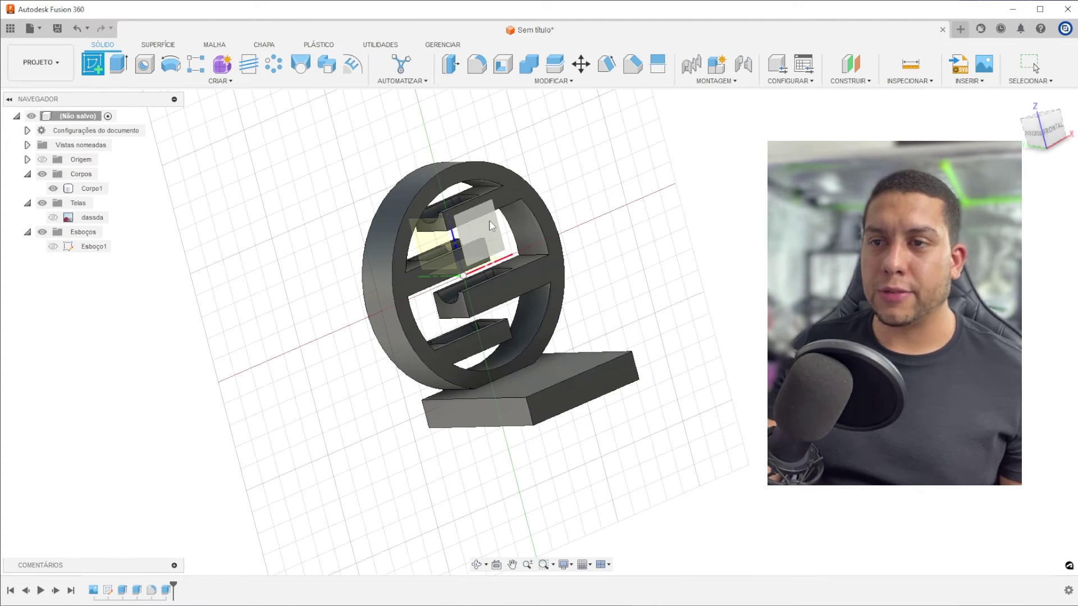
left_click(490, 225)
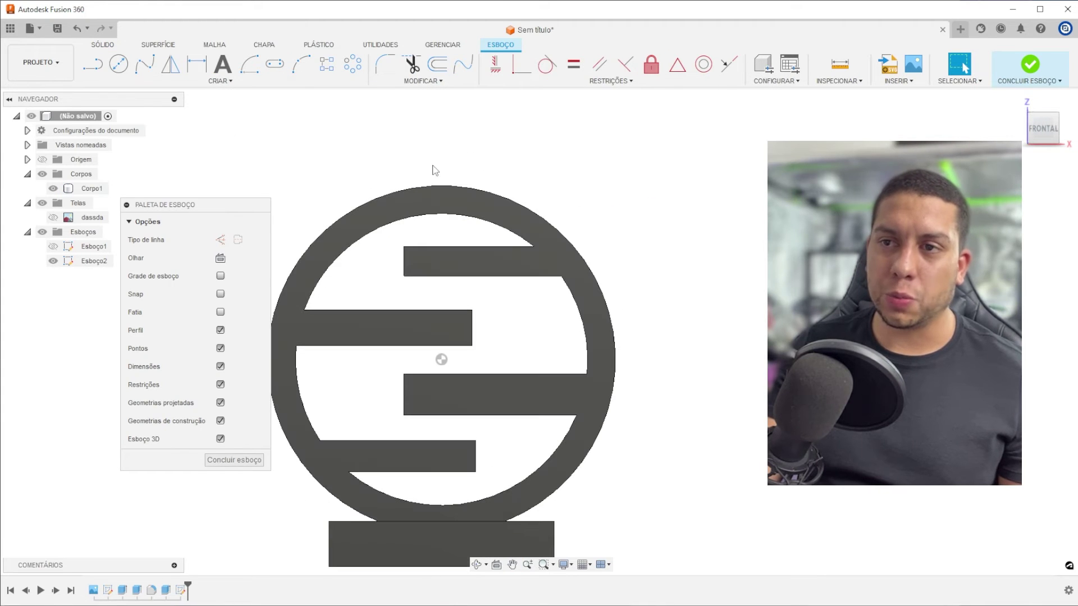
scroll(435, 170, "up", 2)
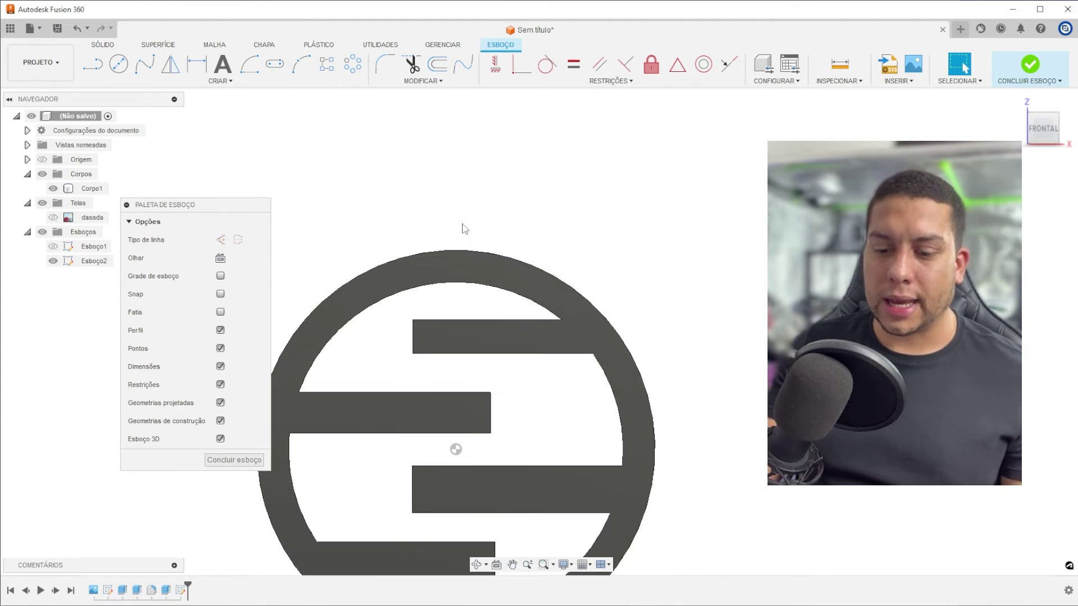
scroll(459, 228, "up", 2)
key("l")
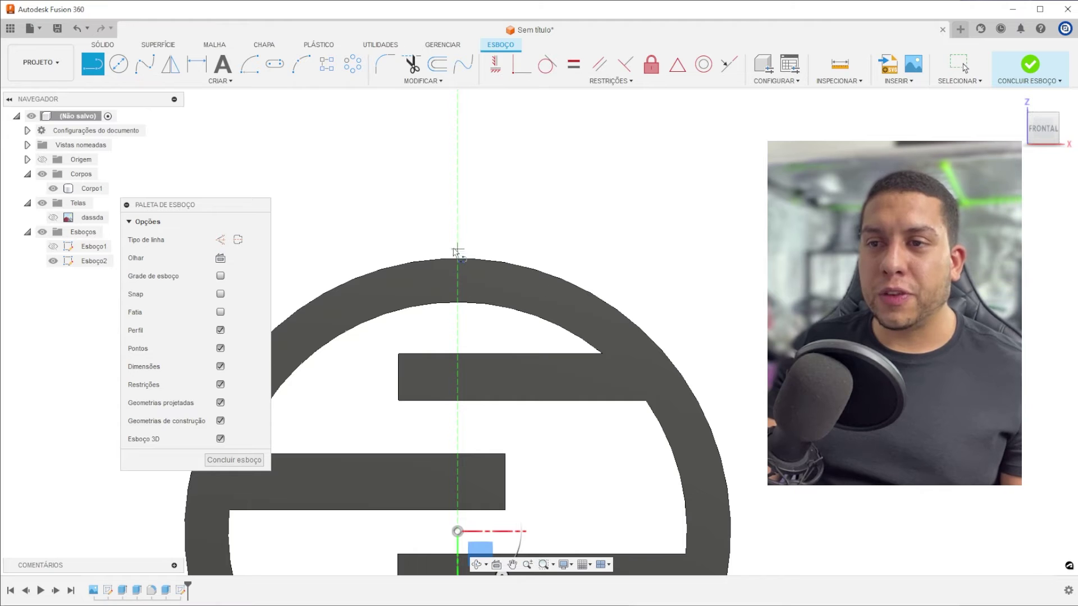
left_click(457, 241)
left_click(460, 144)
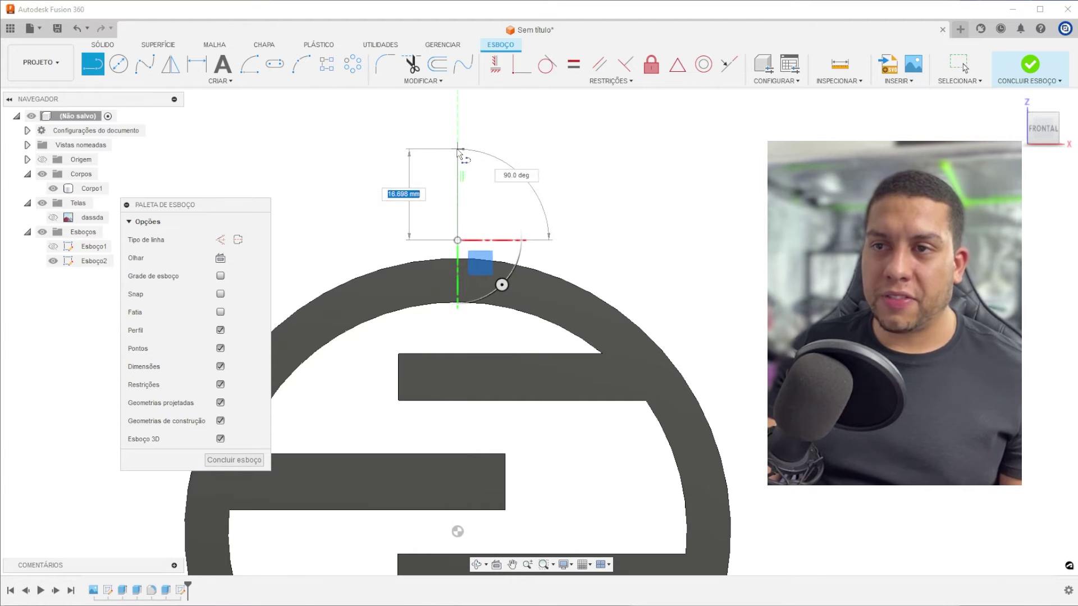
scroll(461, 144, "up", 2)
key("Escape")
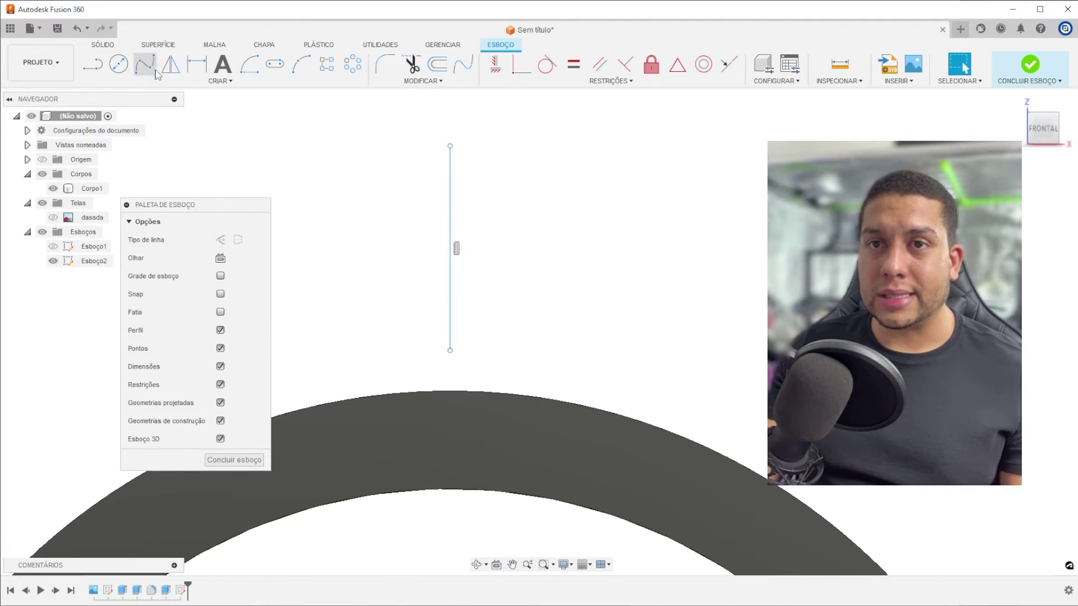
Step: Draw a fit-point spline from the line's upper end, bulging to one side and closing at its lower end as a half-teardrop
left_click(155, 70)
left_click(450, 146)
scroll(458, 151, "up", 2)
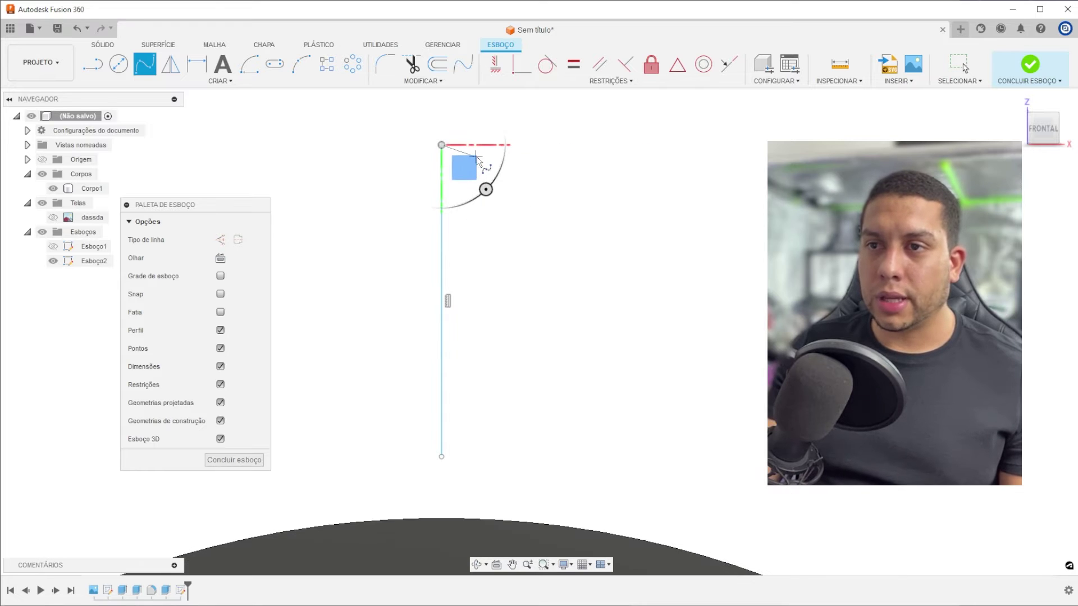
left_click(476, 157)
left_click(520, 277)
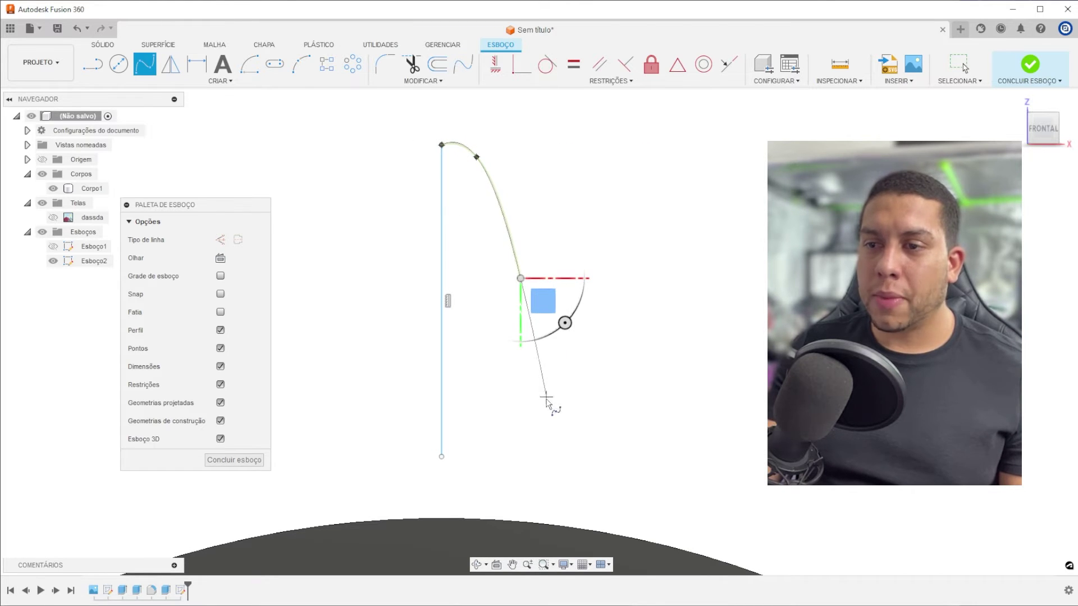
left_click(540, 376)
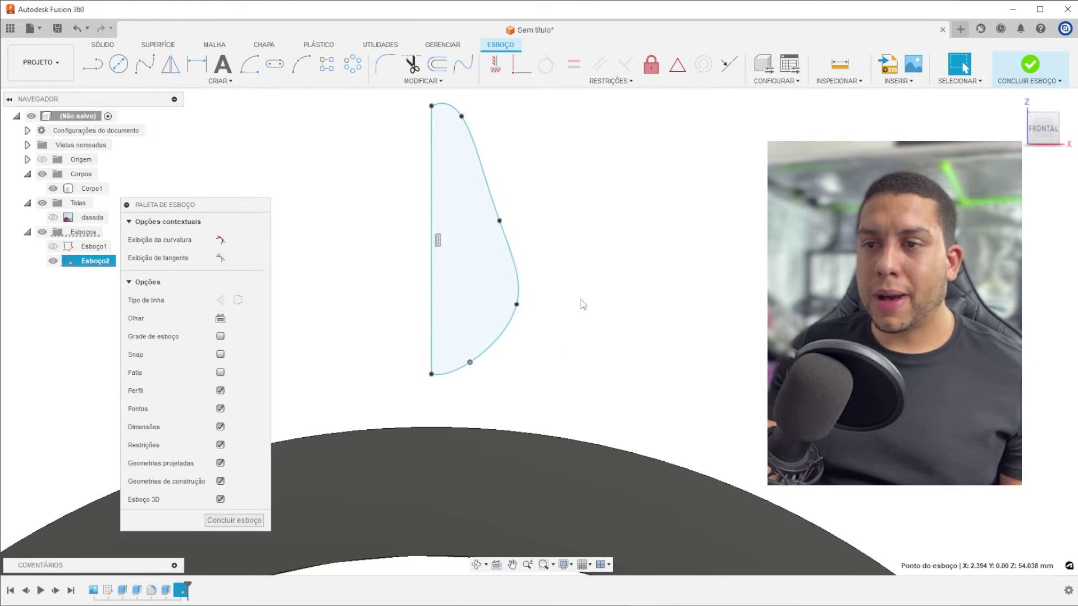
Step: Draw a two-point rectangle 10 mm wide and 1.5 mm high from the lower end of the half-teardrop's vertical line
mouse_move(581, 299)
middle_mouse_down("shift")
mouse_move(563, 251)
mouse_move(595, 250)
mouse_move(562, 188)
mouse_move(515, 183)
mouse_move(528, 201)
middle_mouse_up("shift")
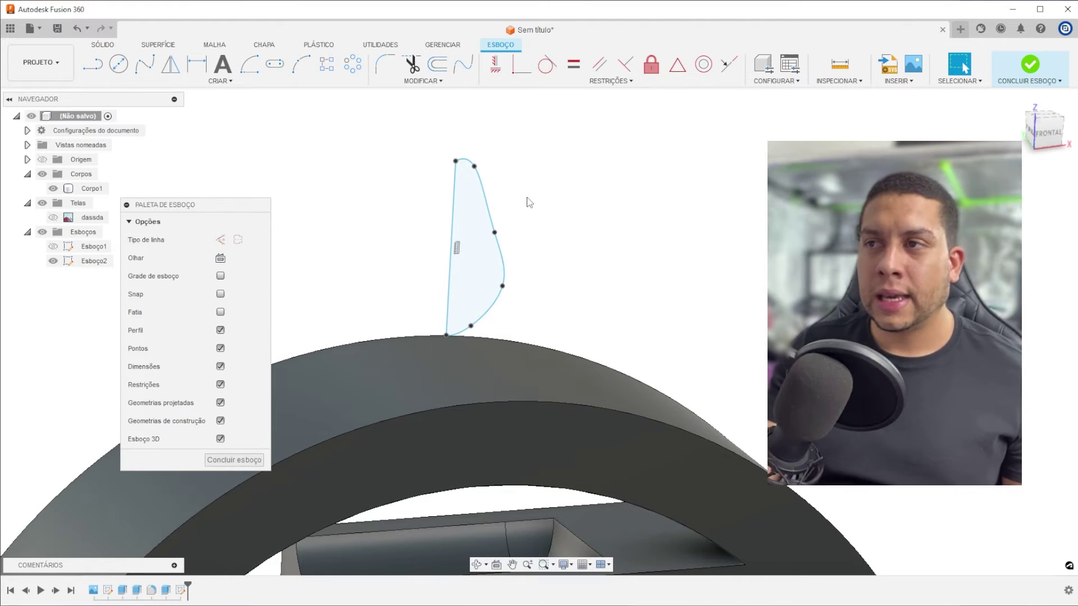
left_click(1058, 135)
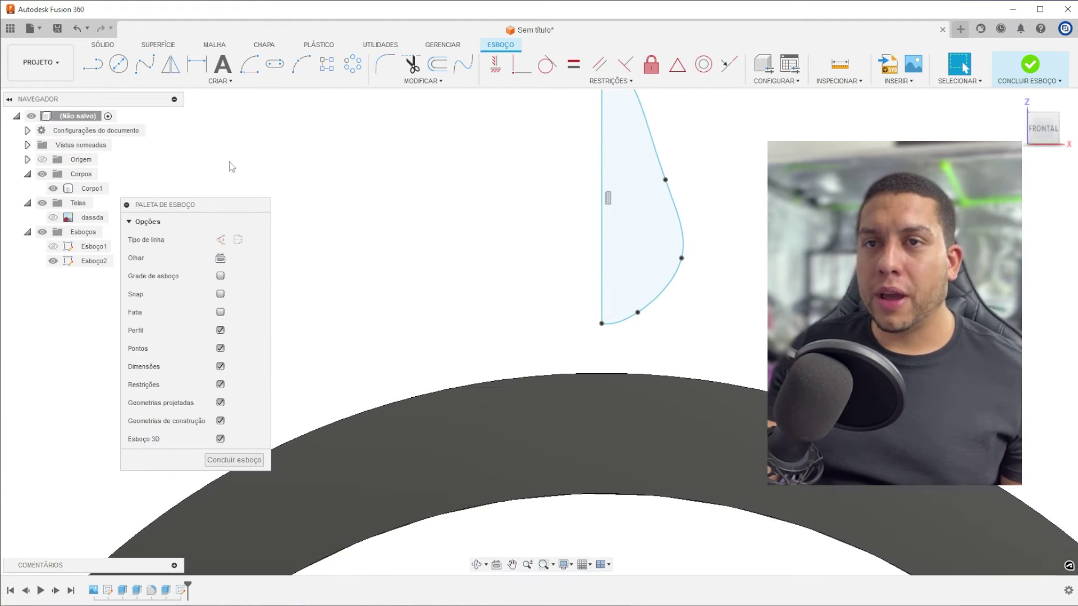
left_click(171, 79)
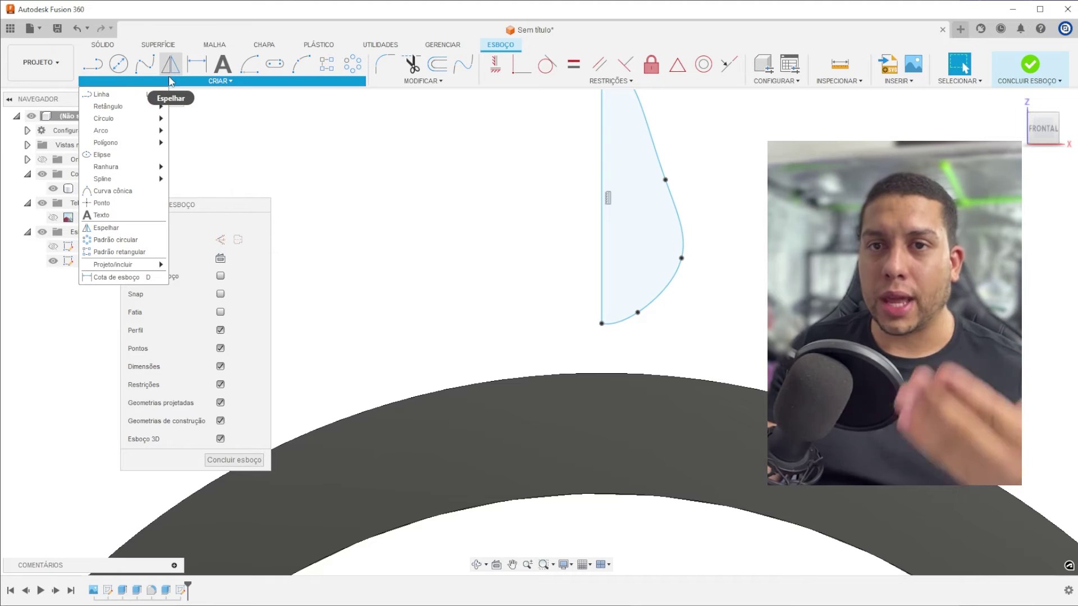
mouse_move(141, 108)
left_click(205, 106)
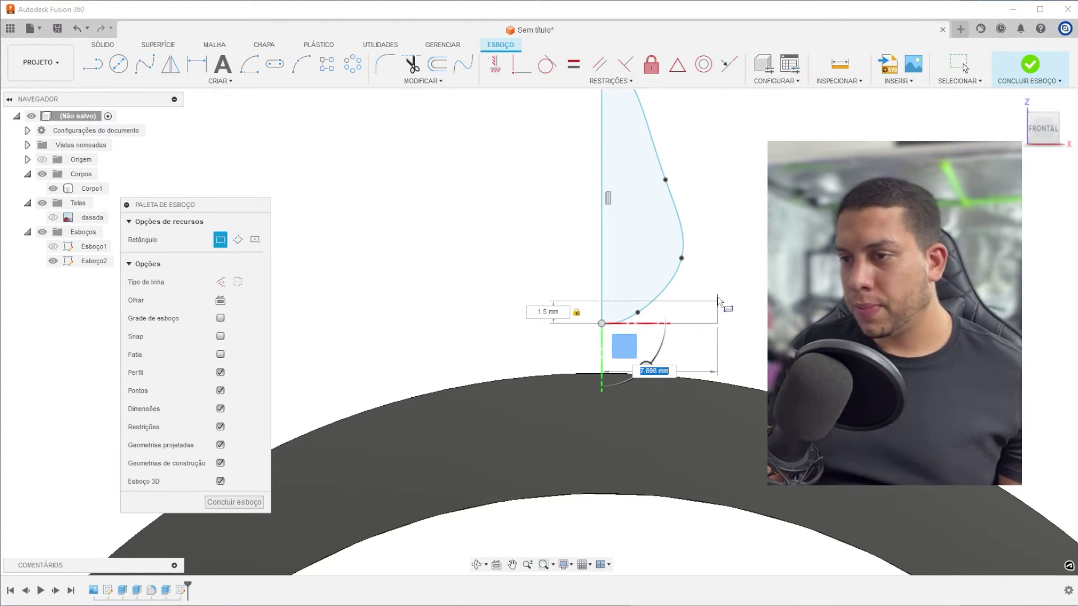
key("Return")
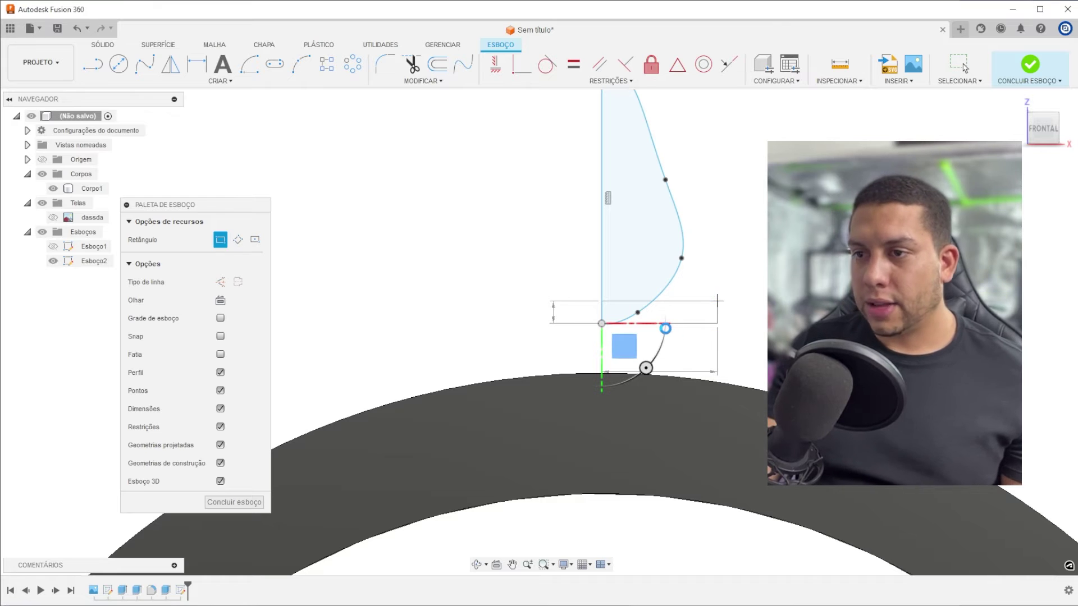
Step: Draw a vertical line across the rectangle's height near where the spline meets its upper edge, and finish the sketch
scroll(652, 303, "up", 5)
key("l")
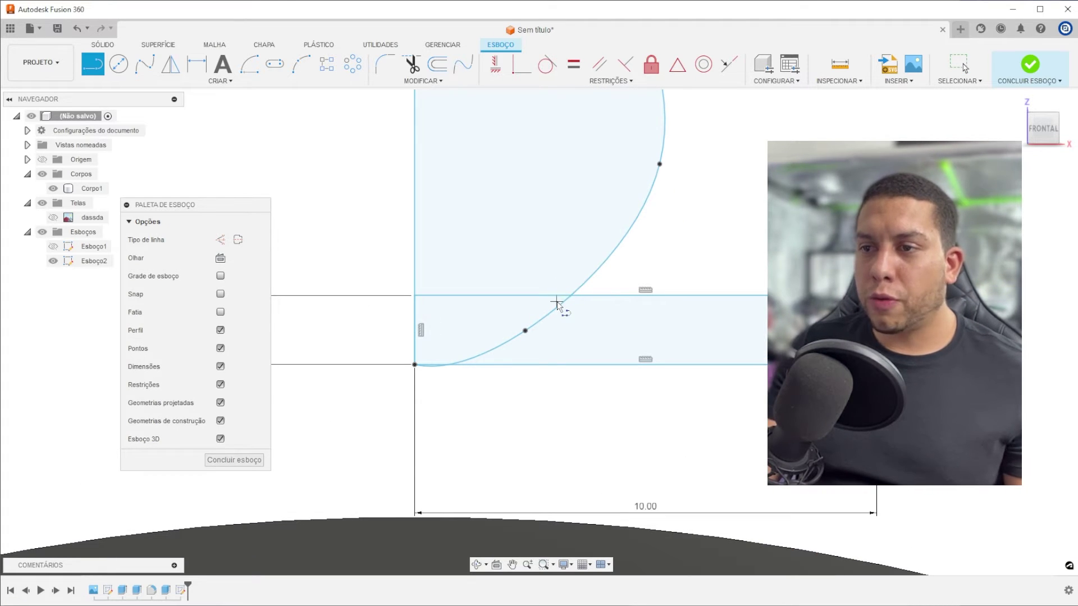
left_click(557, 296)
left_click(559, 366)
scroll(567, 315, "down", 5)
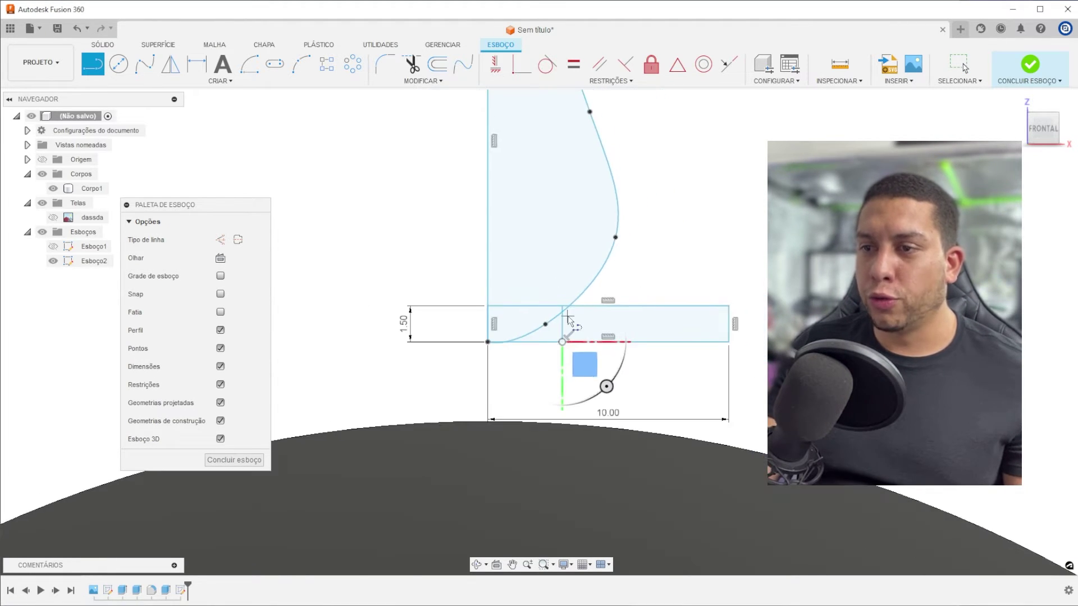
key("Escape")
left_click(1031, 73)
Step: Revolve the upper half-teardrop, the outer rectangle area and the small corner sliver 360° around the vertical line as a new body
scroll(843, 168, "down", 1)
middle_click_drag(651, 216, 524, 269, "shift")
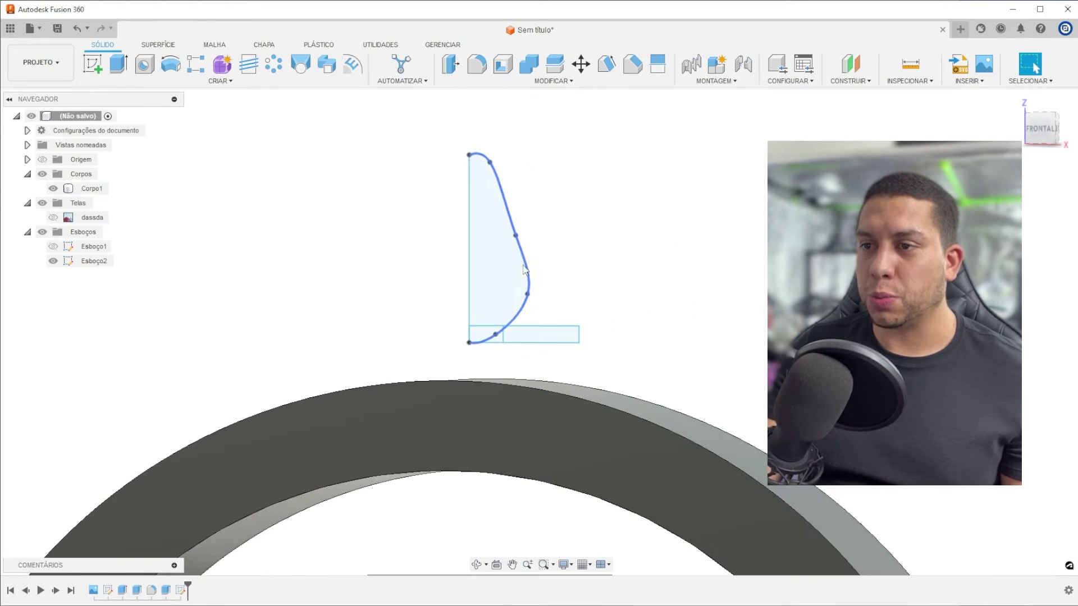
left_click(171, 64)
scroll(518, 262, "up", 3)
left_click(517, 295)
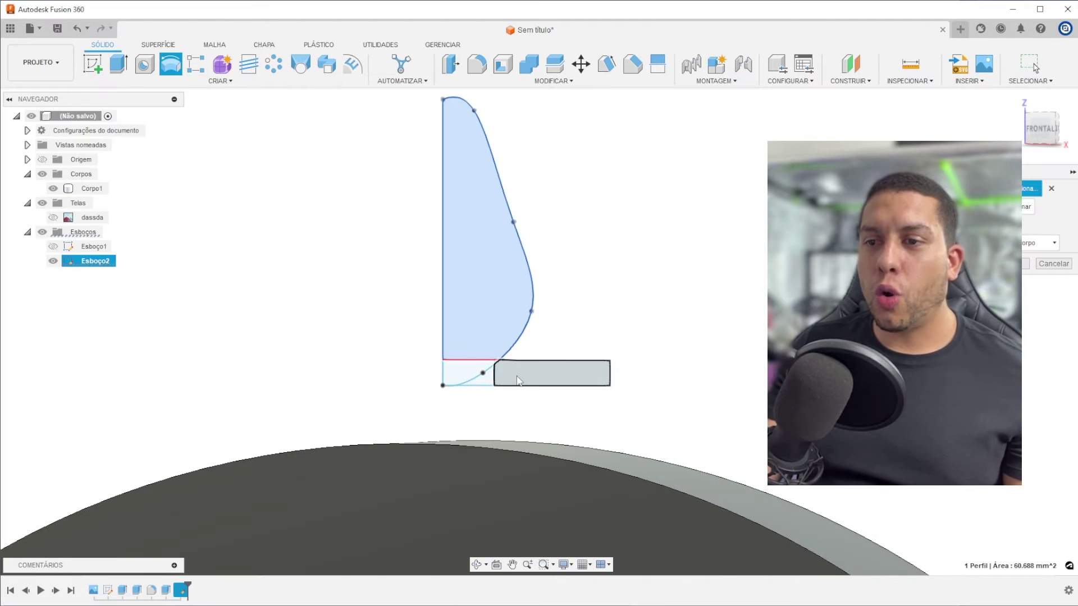
left_click(515, 375)
scroll(713, 202, "down", 2)
left_click(543, 327)
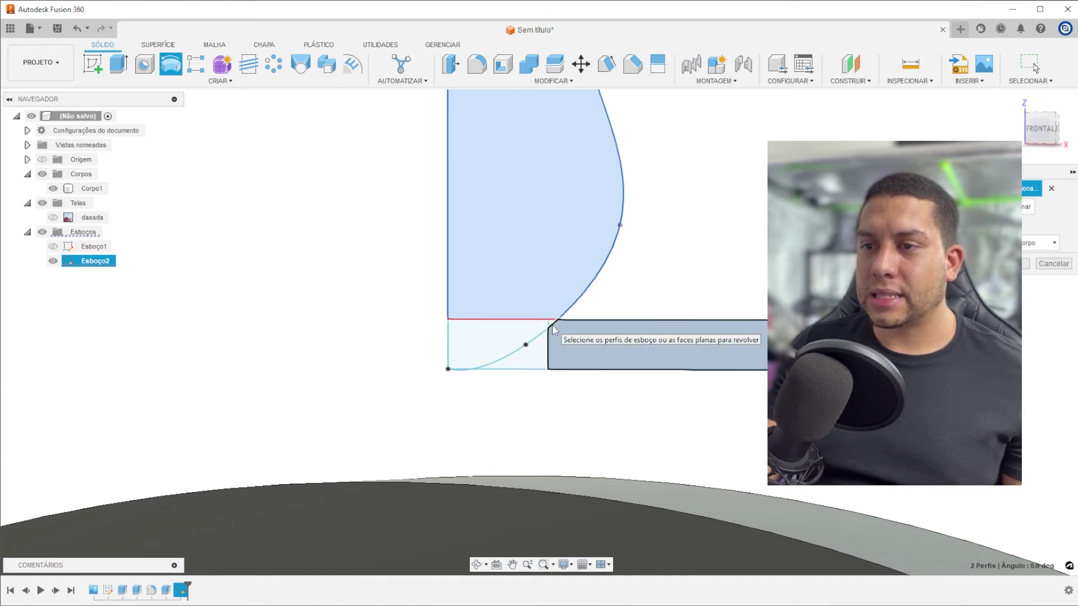
scroll(583, 241, "down", 3)
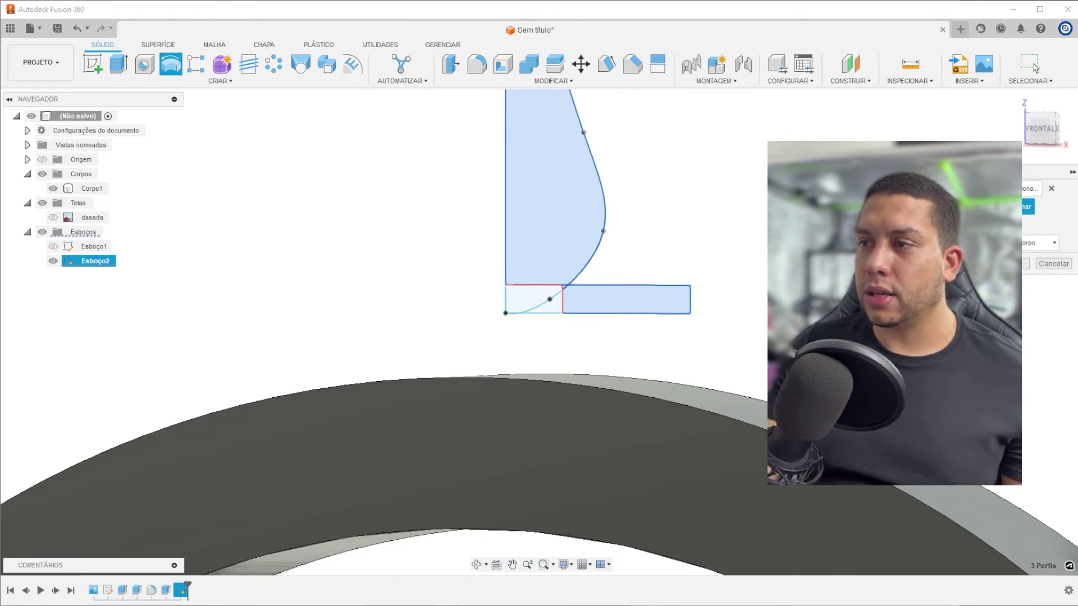
left_click_drag(977, 172, 219, 203)
left_click(506, 210)
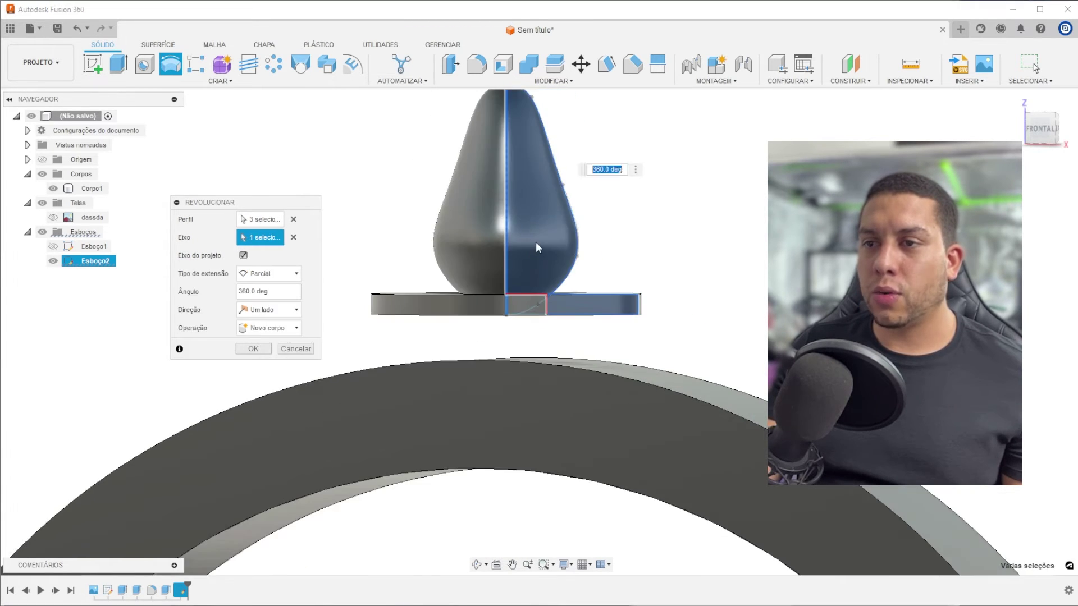
middle_click_drag(535, 241, 534, 280, "shift")
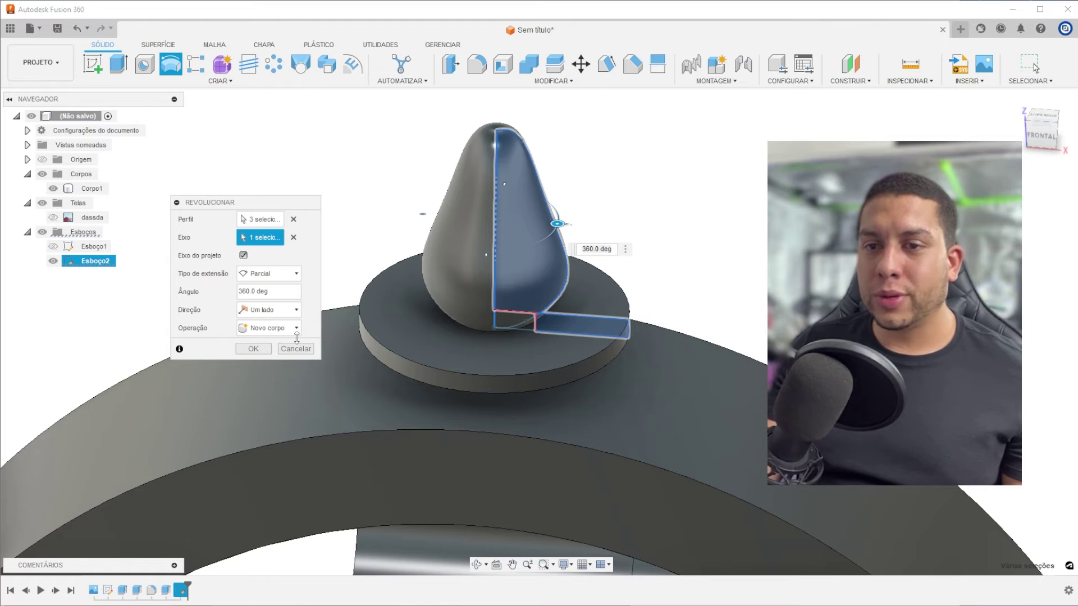
left_click(254, 349)
Step: Examine the revolved teardrop and its disc above the ring
scroll(593, 229, "down", 5)
mouse_move(662, 267)
middle_mouse_down("shift")
mouse_move(744, 248)
mouse_move(662, 281)
middle_mouse_up("shift")
middle_click_drag(594, 296, 645, 274)
scroll(486, 232, "up", 3)
scroll(484, 234, "down", 2)
scroll(486, 232, "up", 3)
scroll(491, 224, "down", 2)
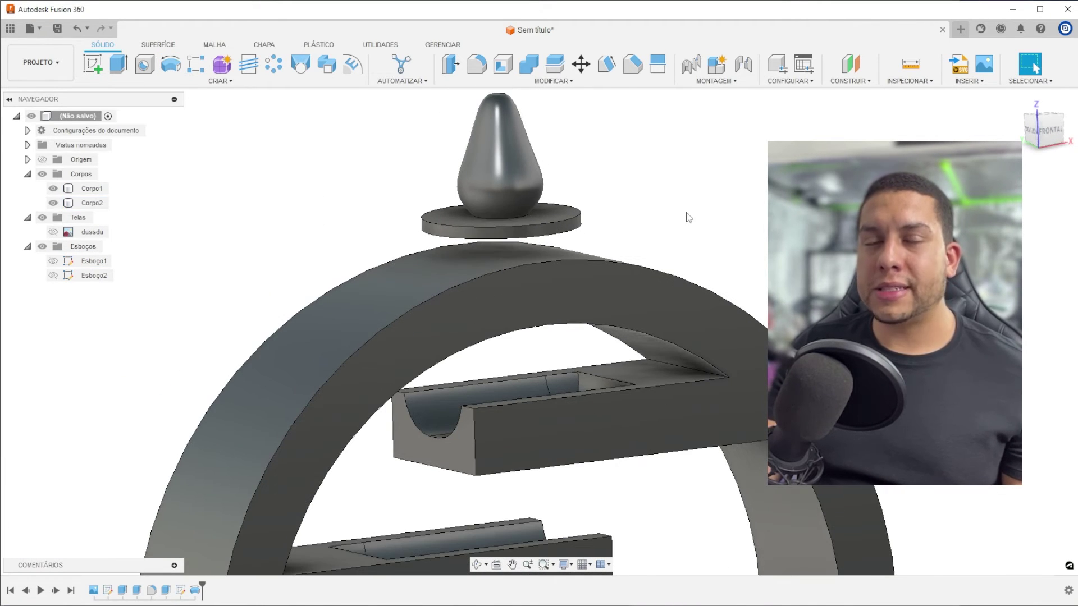
Step: Edit the revolve's profile sketch, delete the rectangle's 1.5 mm height dimension and raise its upper edge to thicken the disc
right_click(196, 590)
left_click(259, 475)
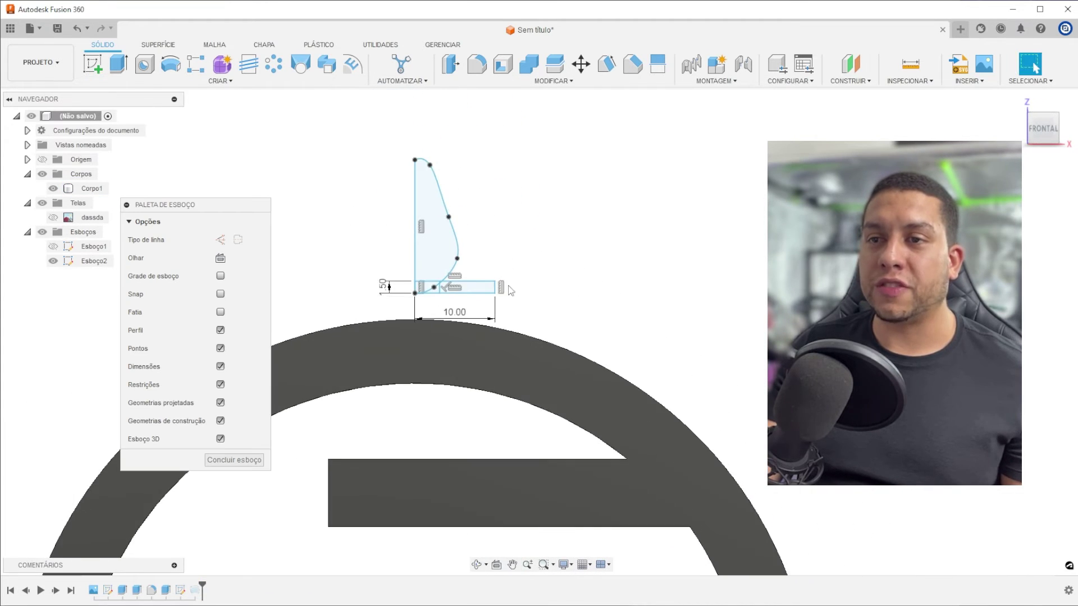
scroll(458, 280, "up", 4)
double_click(334, 292)
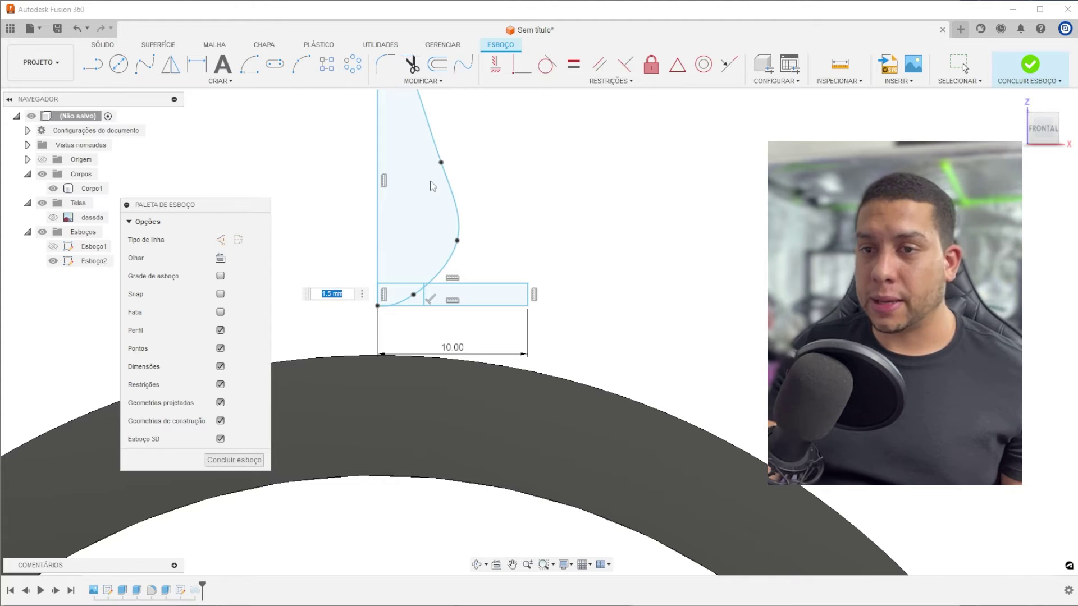
key("Escape")
left_click(324, 293)
key("Delete")
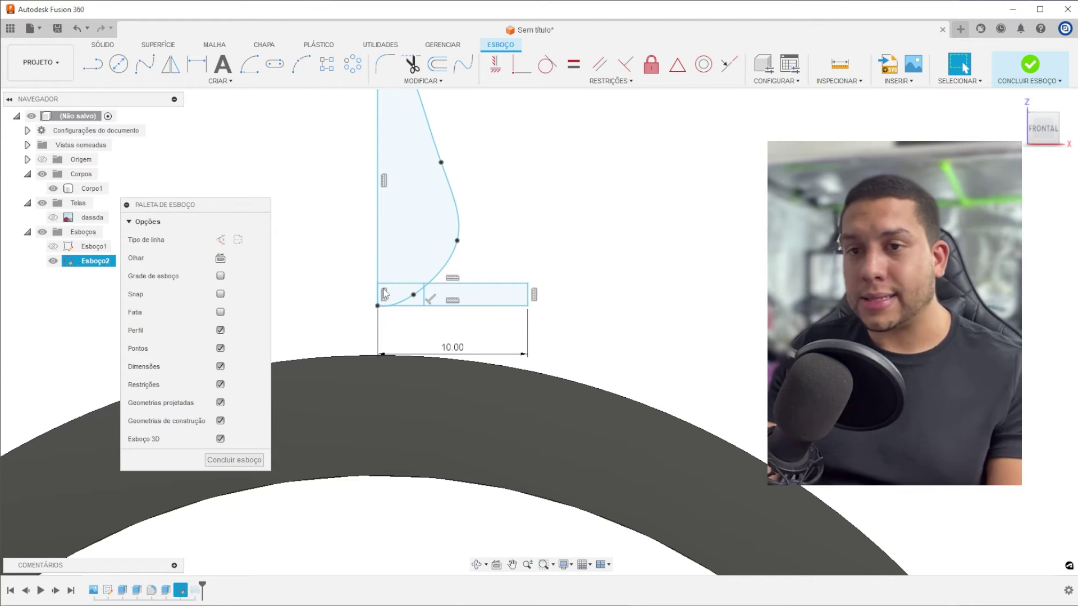
left_click_drag(385, 284, 386, 232)
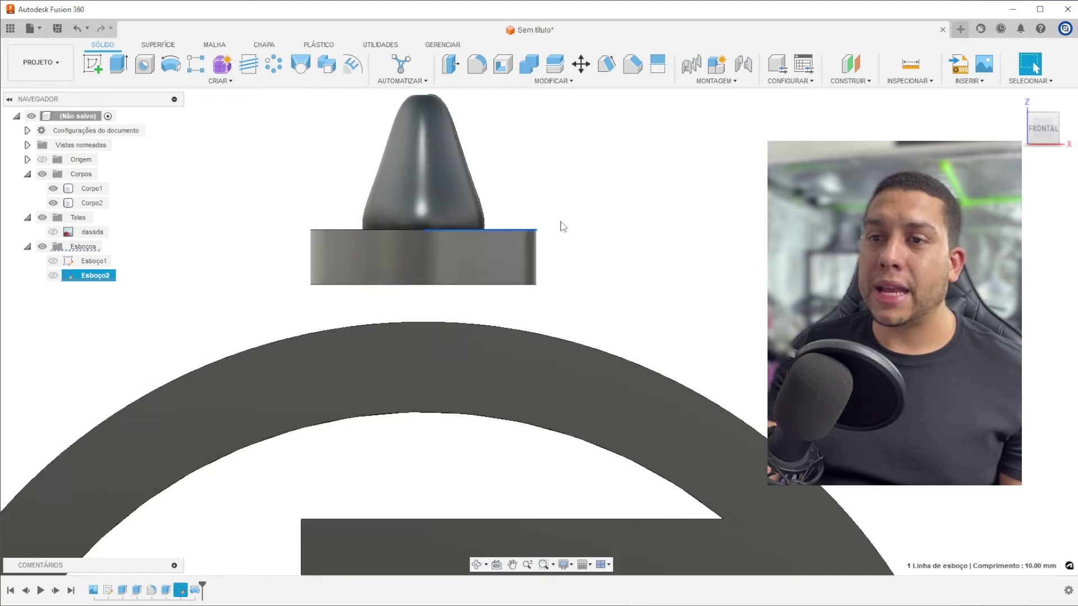
Step: Examine the thickened disc with its teardrop tip and how it sits over the ring and shelves
scroll(561, 224, "down", 3)
middle_click_drag(410, 272, 638, 366, "shift")
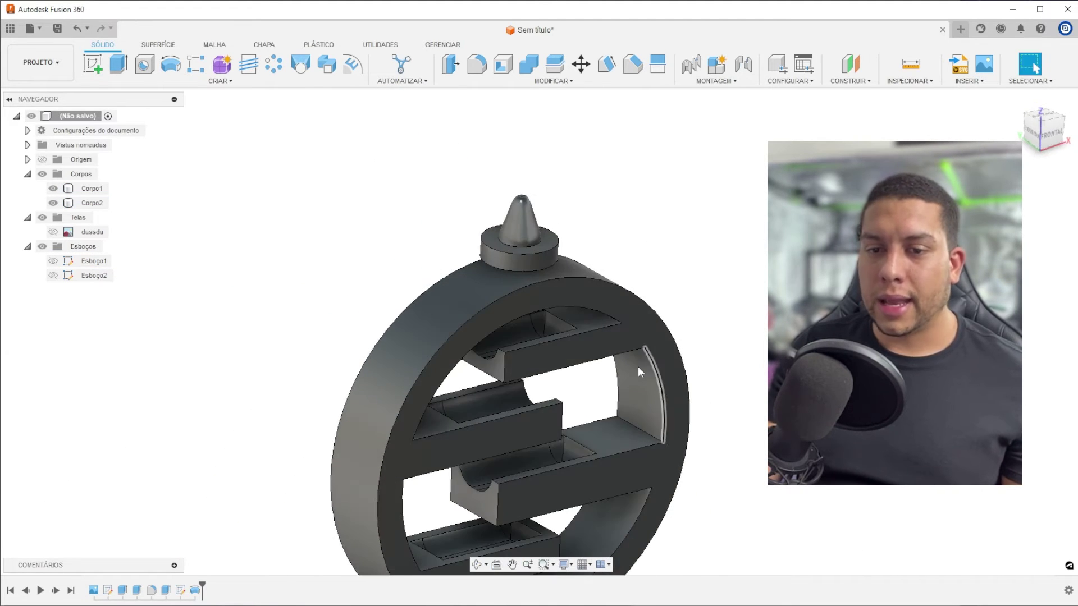
left_click(610, 294)
scroll(557, 316, "up", 2)
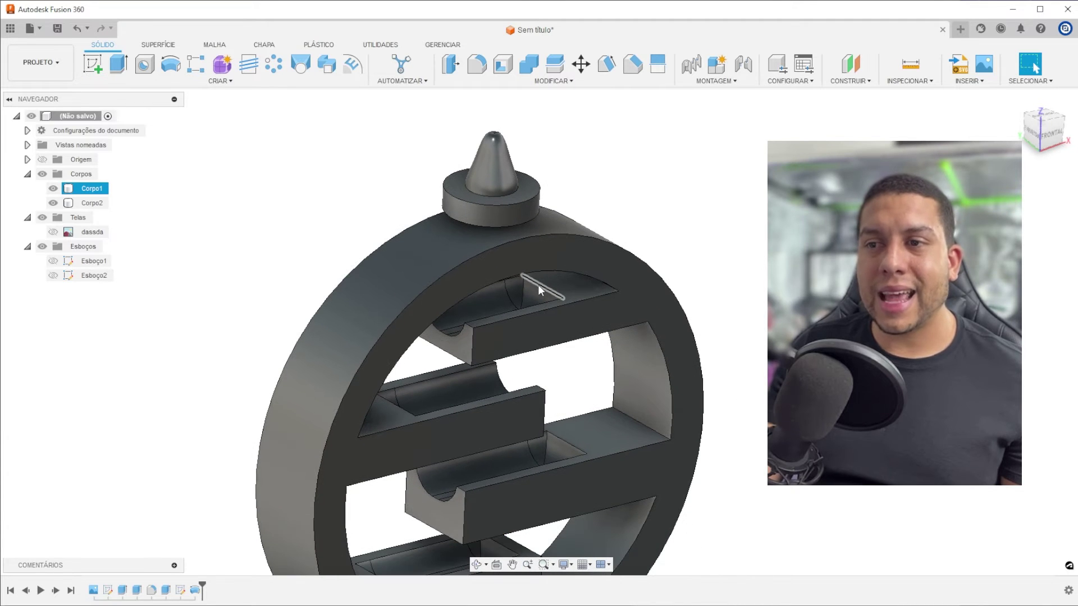
left_click(689, 192)
scroll(540, 205, "down", 2)
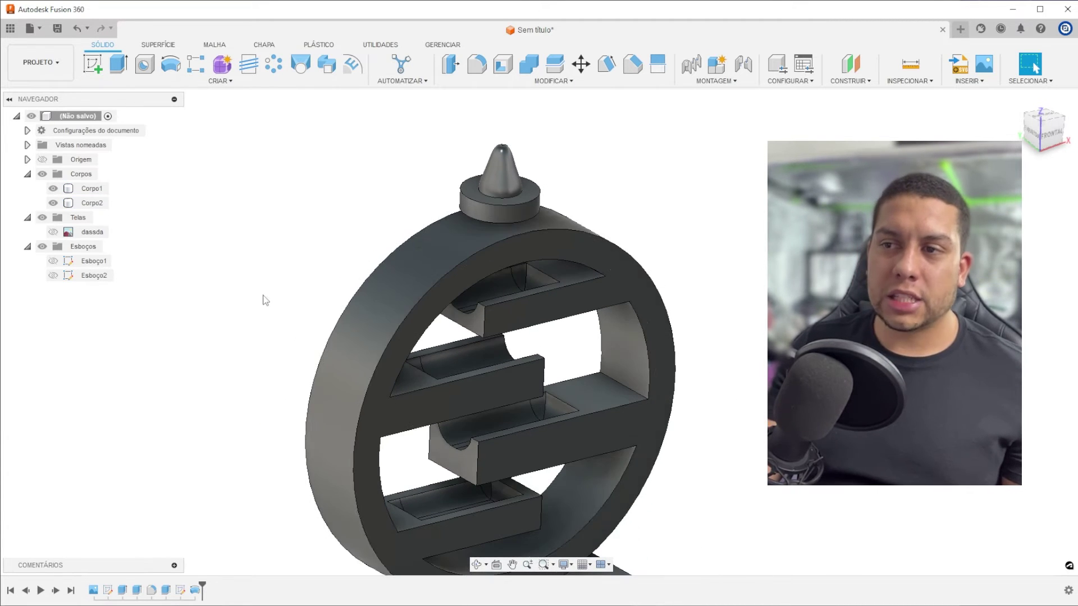
scroll(160, 337, "up", 3)
scroll(161, 332, "down", 1)
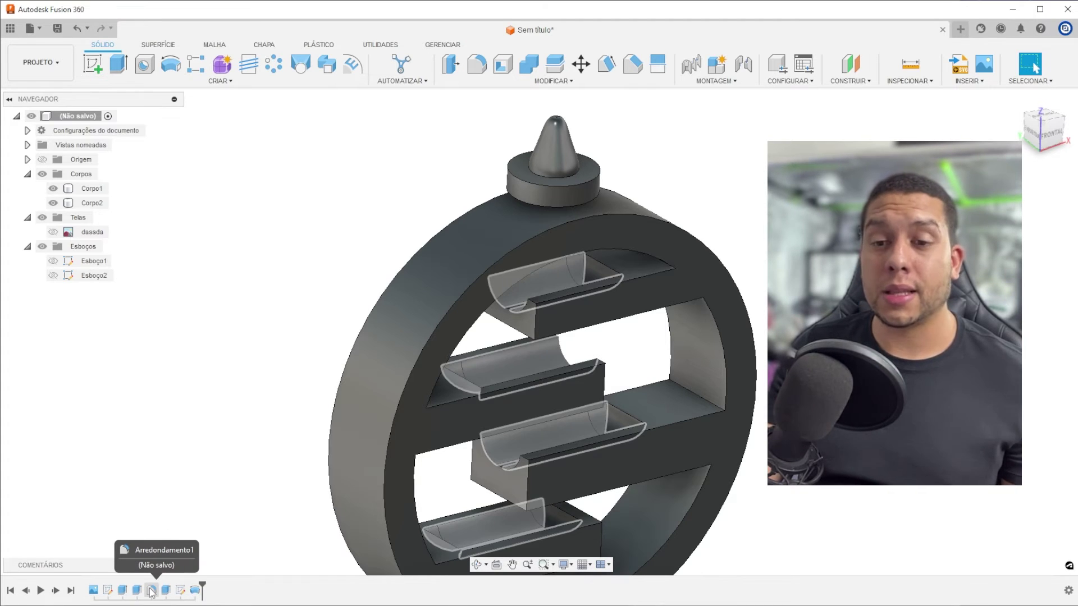
Step: Edit the first extrusion of the ring and shelves, setting its distance to 15 mm
double_click(122, 590)
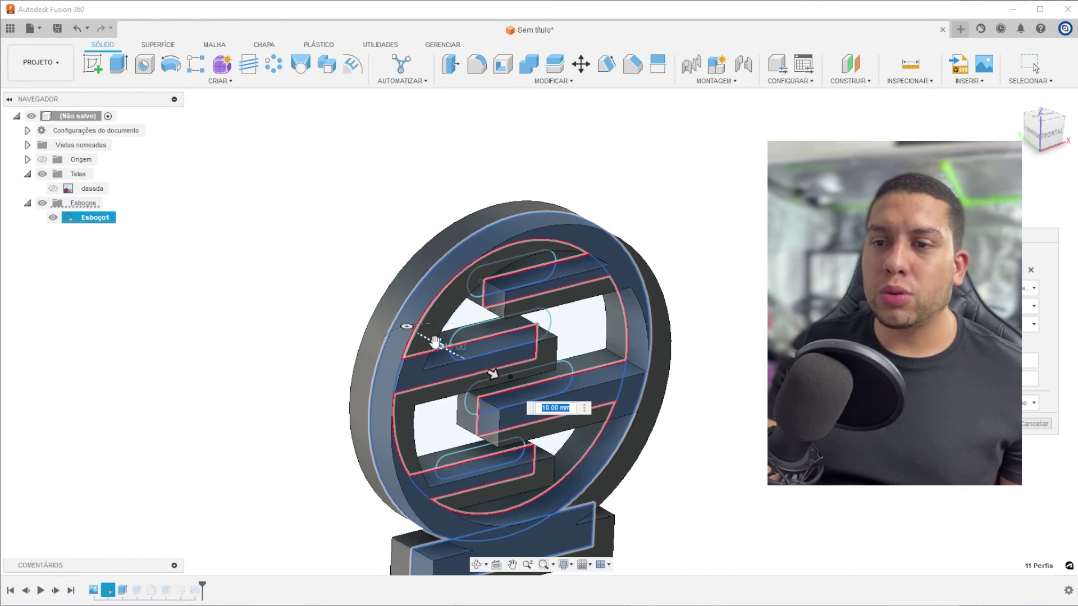
left_click_drag(436, 342, 424, 334)
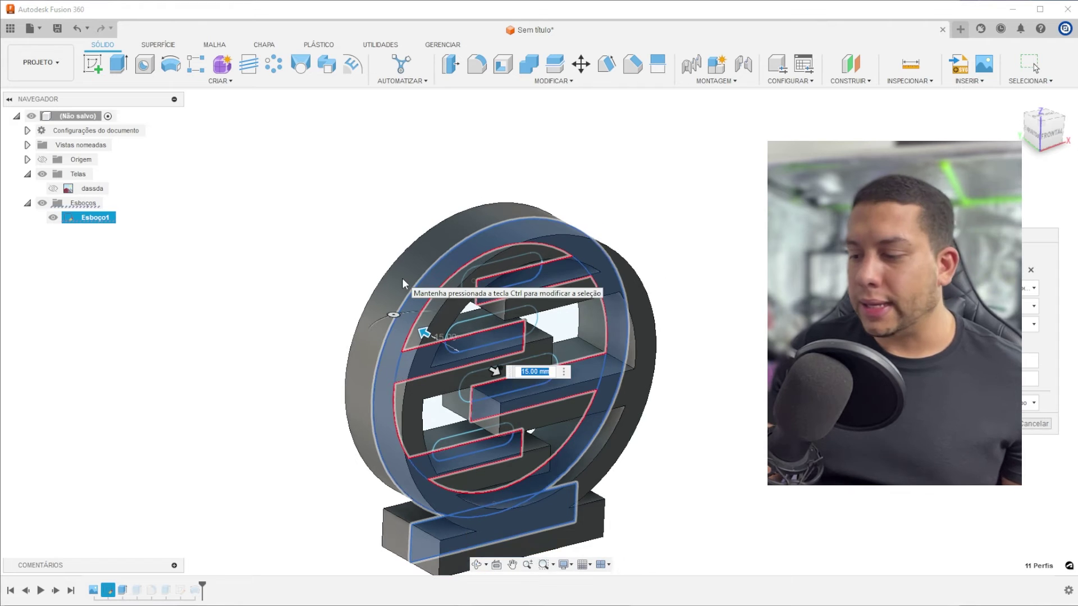
key("Return")
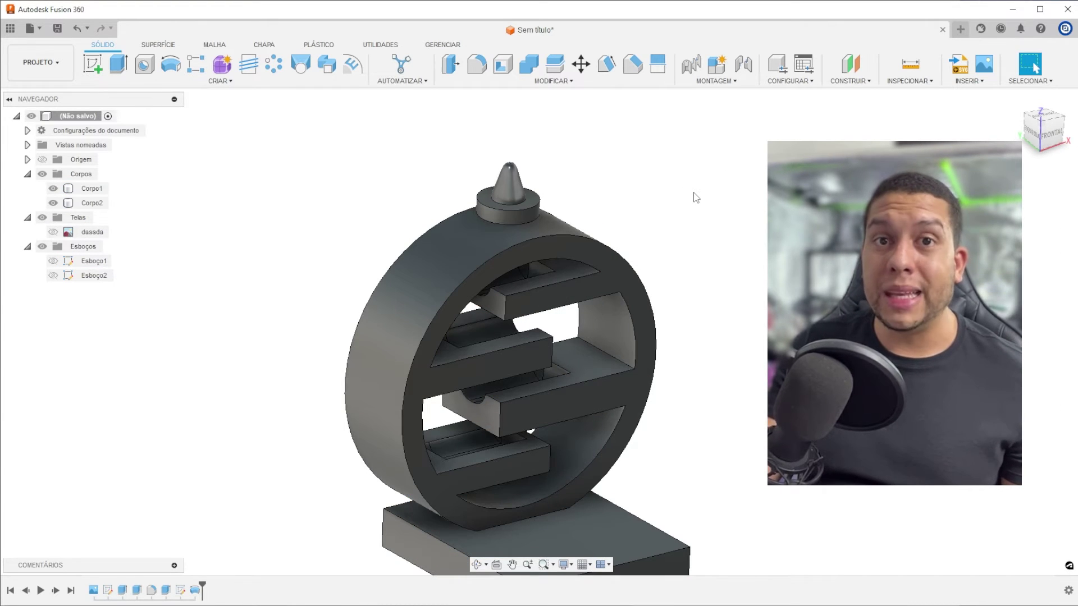
Step: Move the revolved body 6 mm down along Z so that its disc sinks into the top of the ring
left_click(1037, 136)
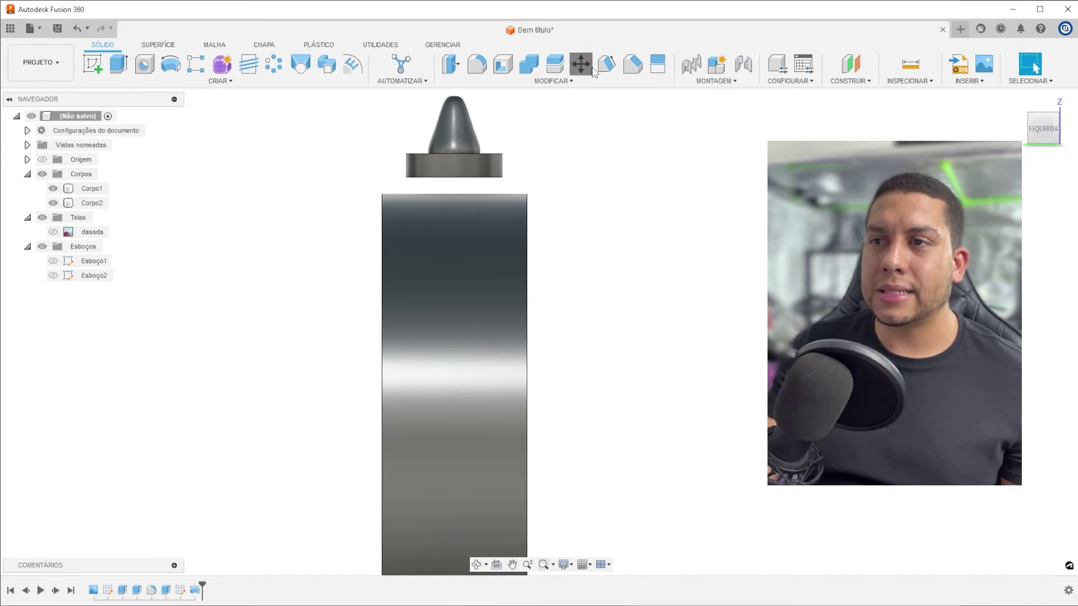
left_click(593, 70)
left_click(446, 160)
left_click_drag(454, 133, 456, 161)
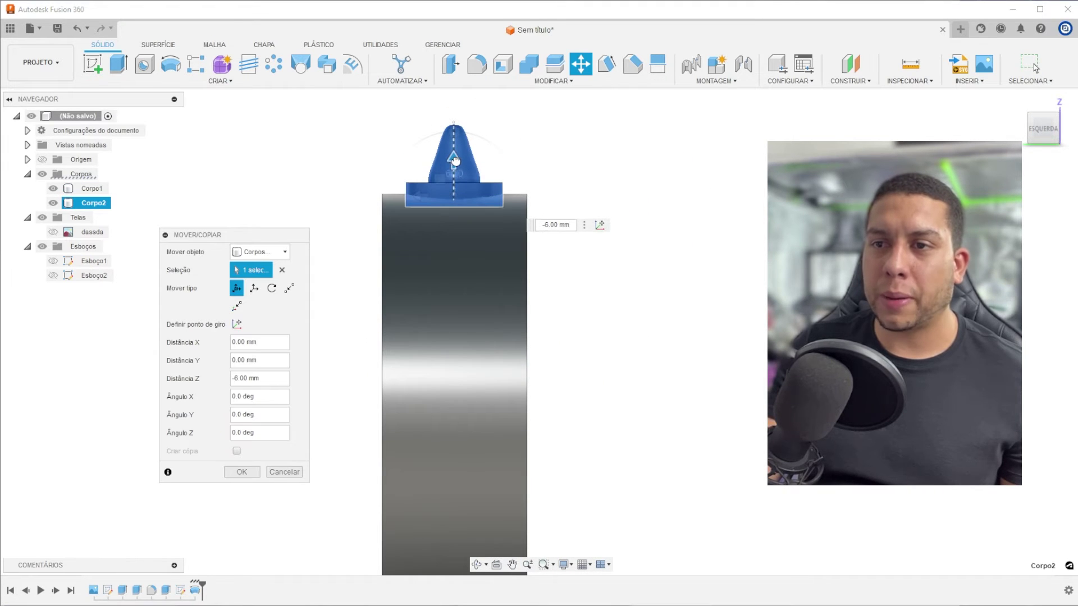
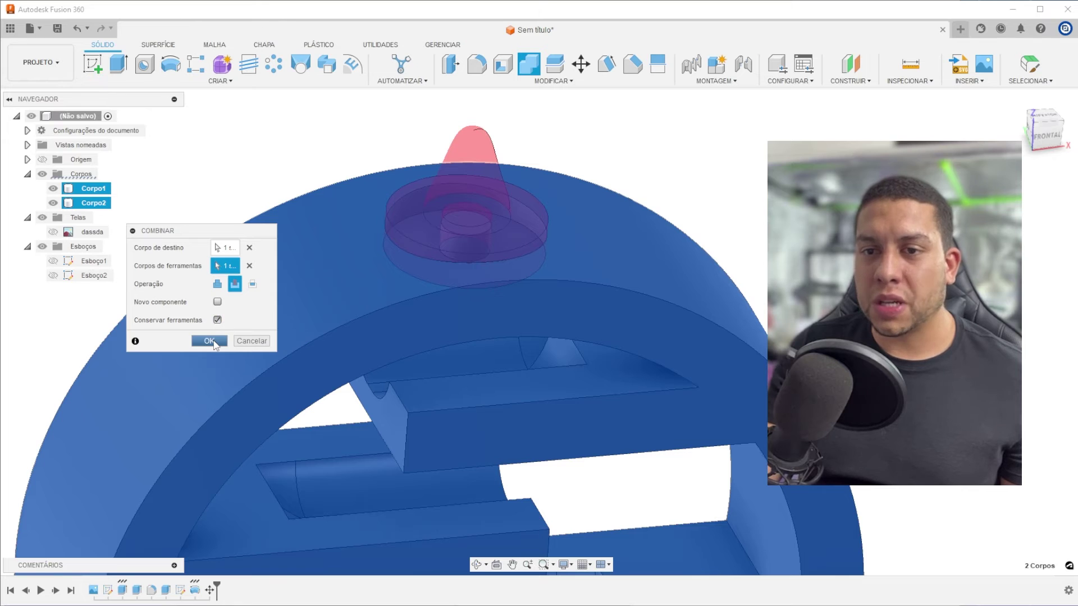
Step: Cut the revolved body from the ring with Combine, keeping the tool body, and hide the revolved body to inspect the cavity
left_click(210, 341)
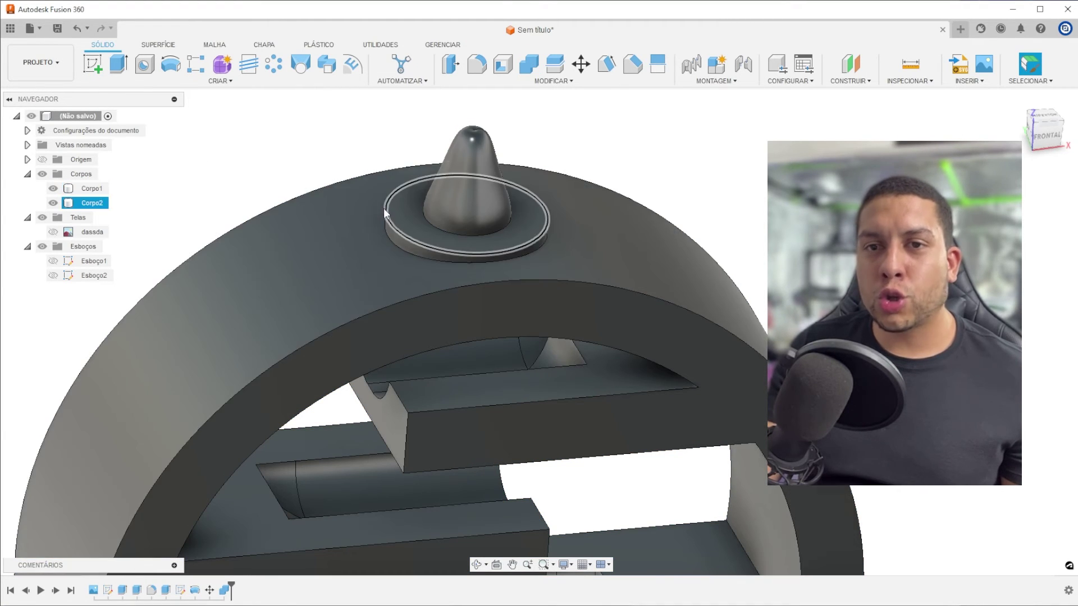
scroll(464, 223, "down", 2)
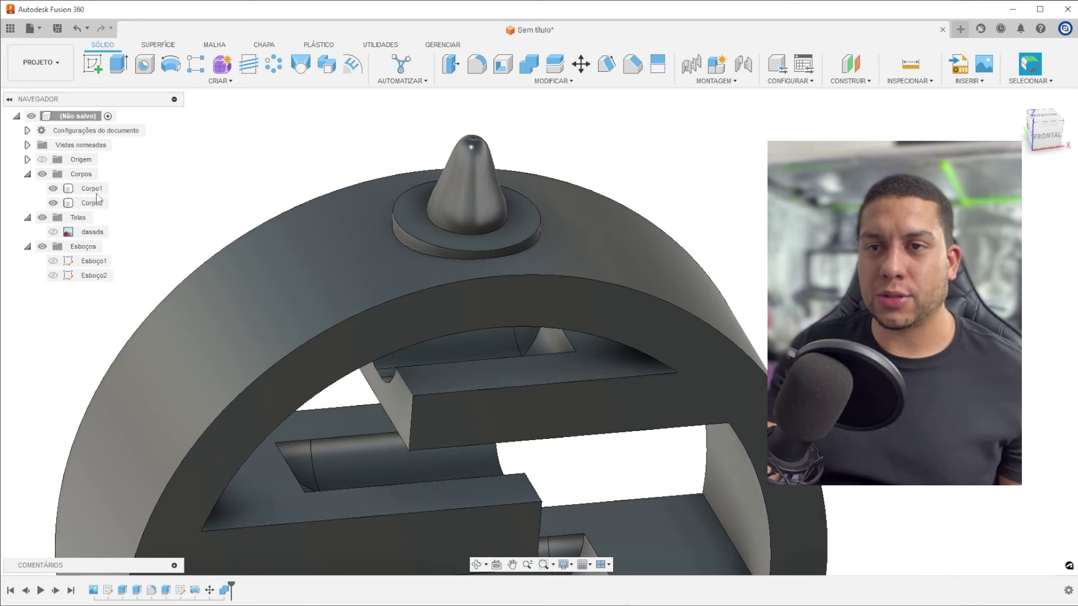
left_click(54, 203)
left_click(473, 221)
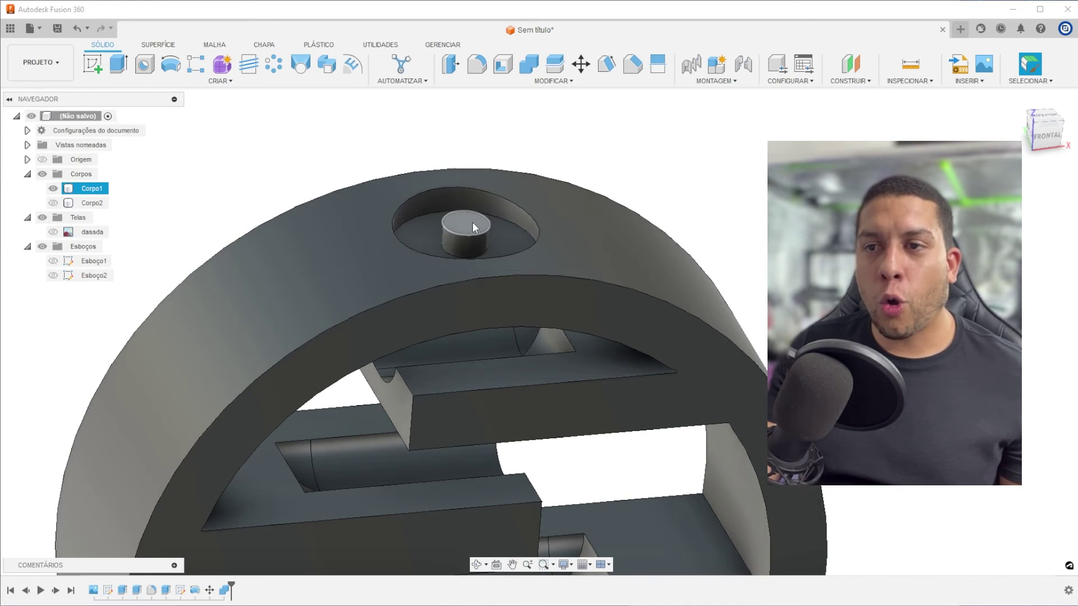
scroll(473, 221, "up", 3)
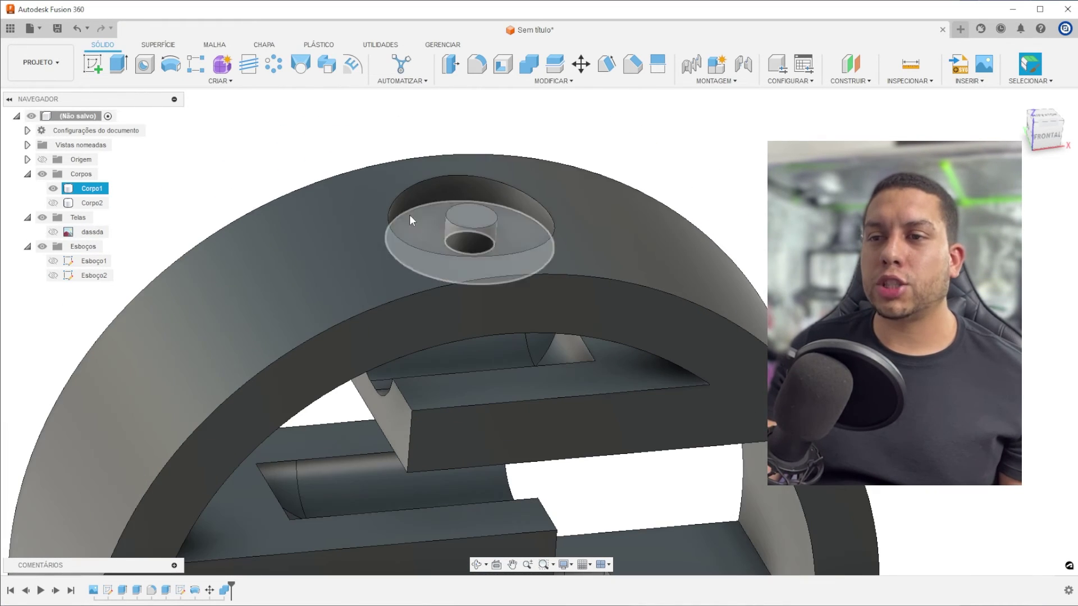
Step: Show the revolved body, hide the ring body and create a sketch on the disc's top face
left_click(53, 203)
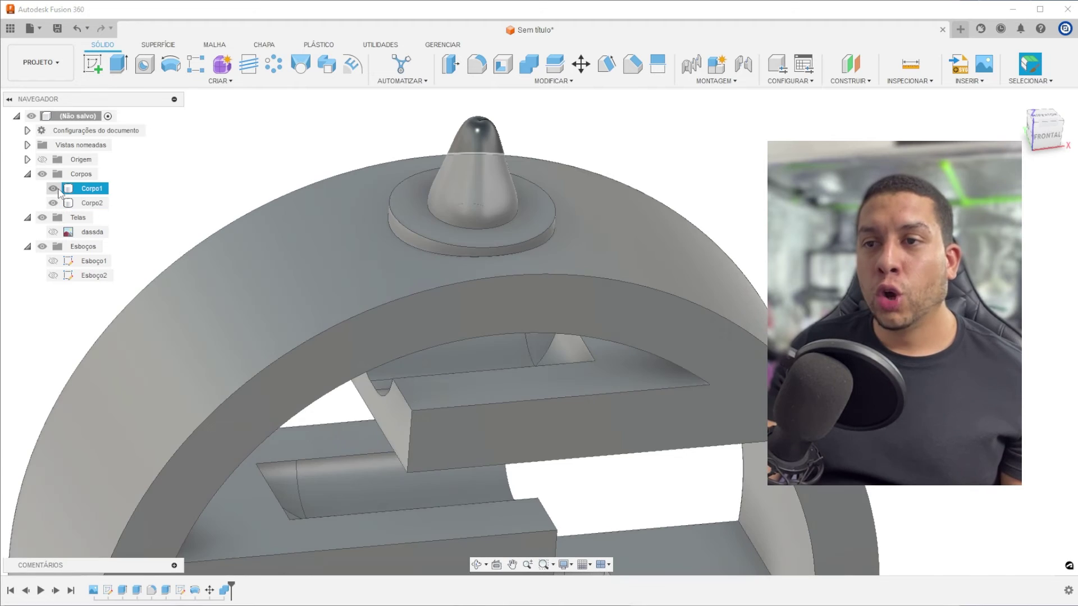
left_click(53, 189)
middle_click_drag(67, 180, 227, 130, "shift")
left_click(92, 63)
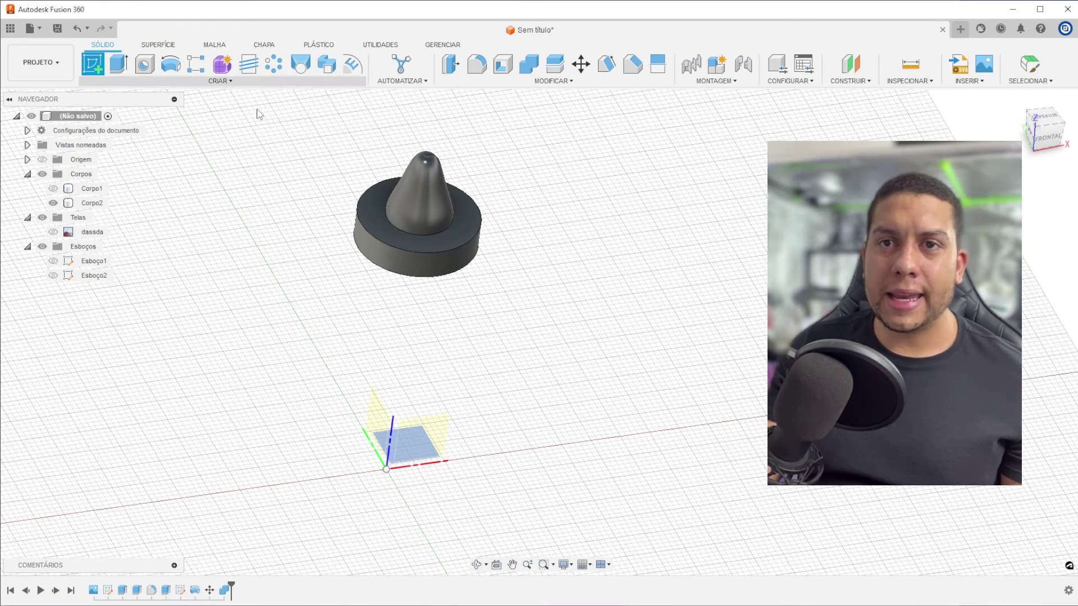
left_click(469, 214)
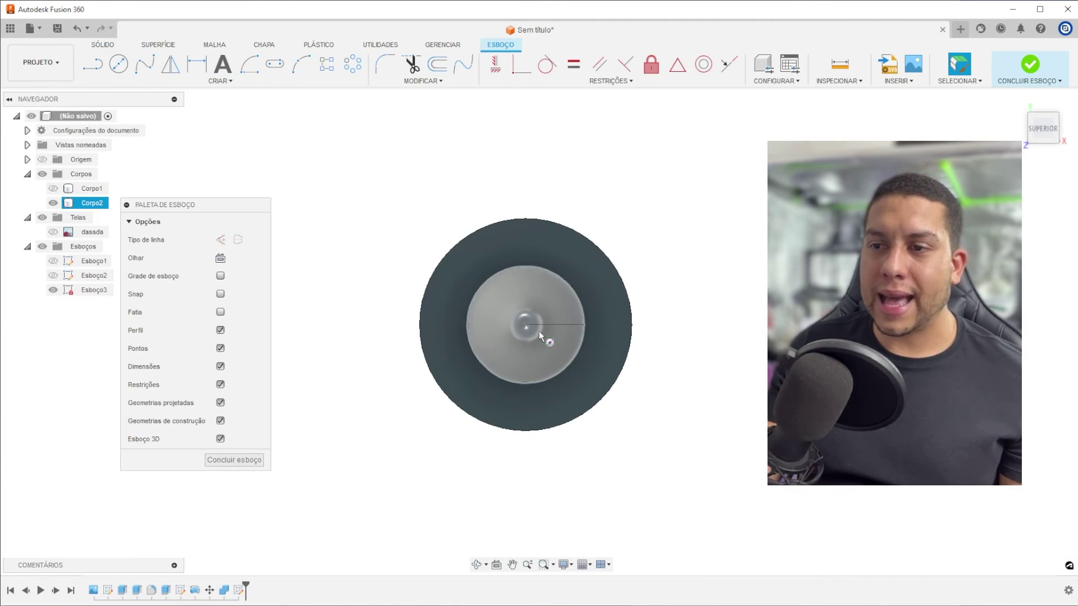
key("c")
left_click(554, 264)
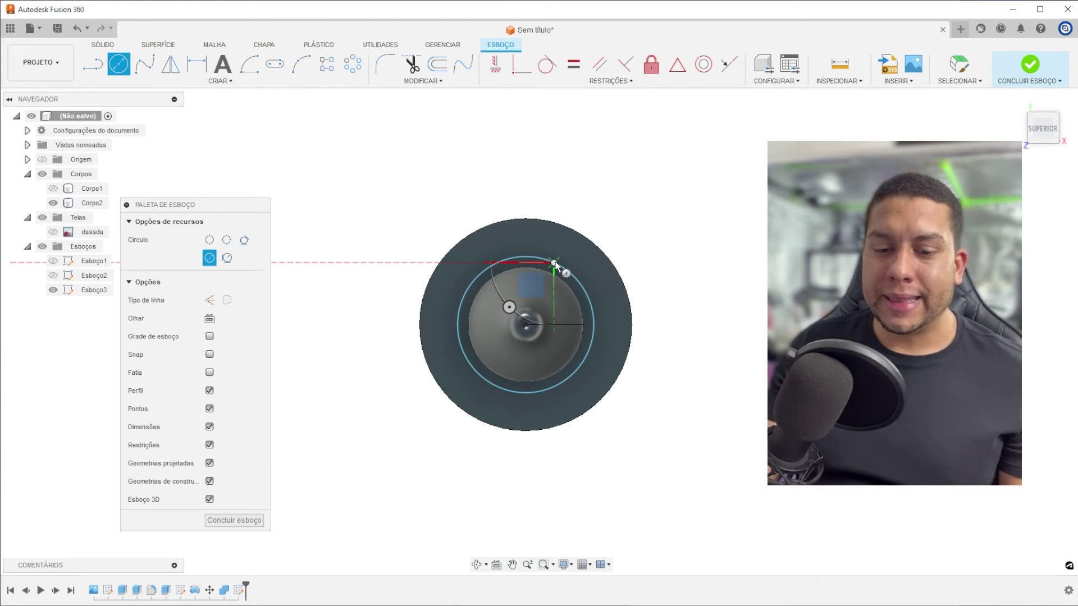
key("ctrl+z")
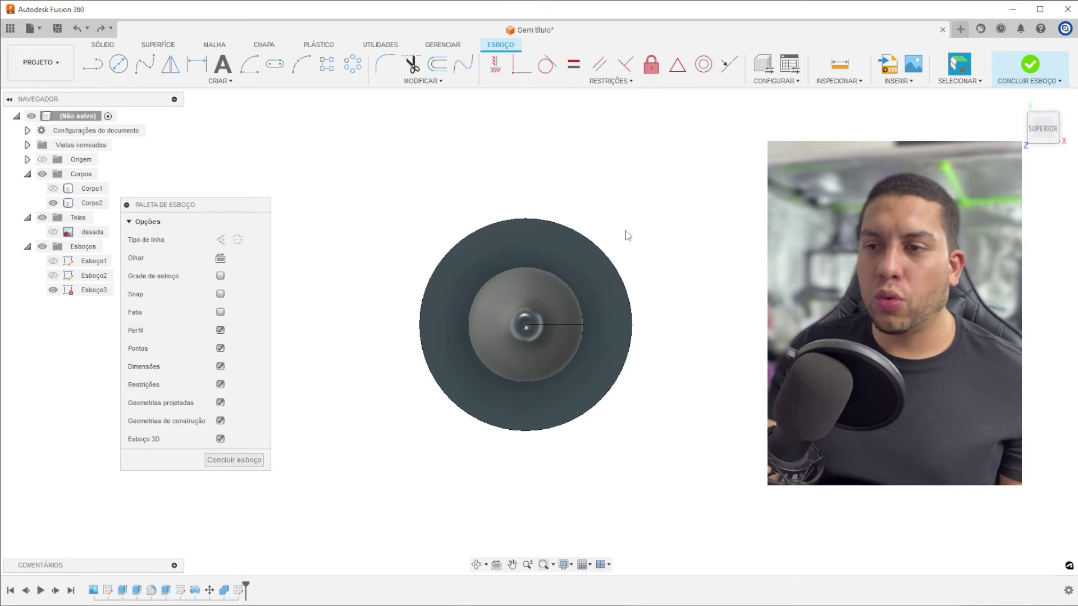
Step: Draw a centre circle about 9 mm in diameter at the middle of the disc's top face
key("c")
left_click(525, 325)
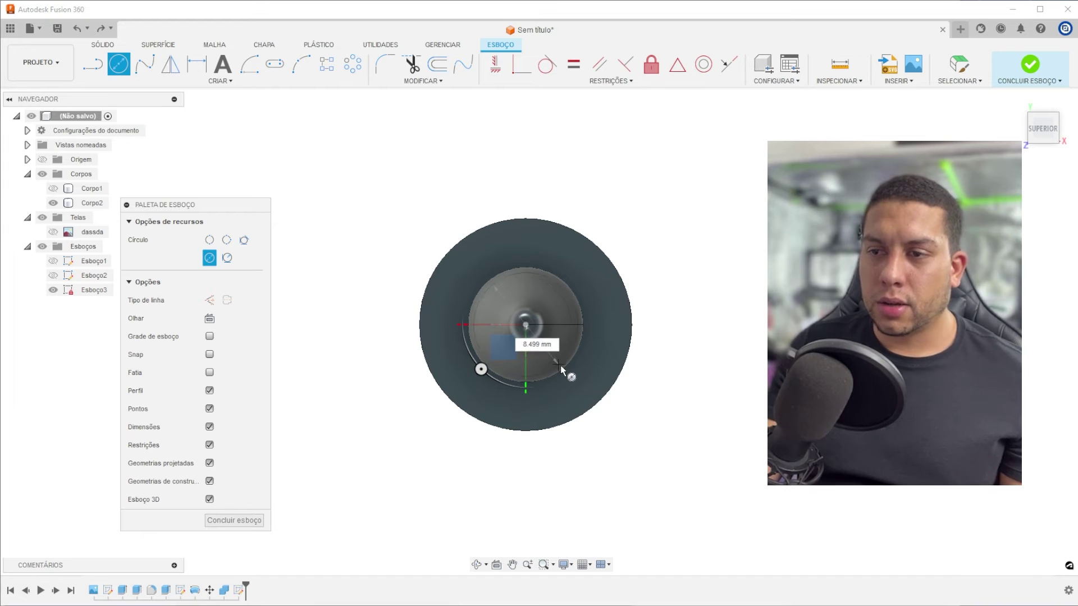
left_click(562, 360)
Step: Show the ring body and extrude the circle -13 mm as a cut through the top of the ring
key("e")
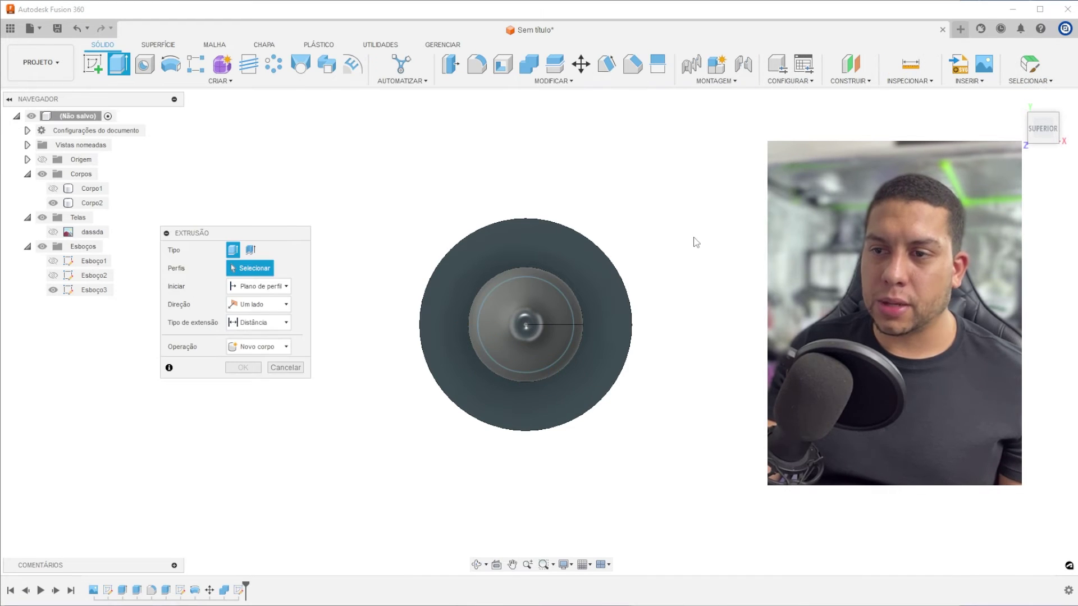
left_click(551, 183)
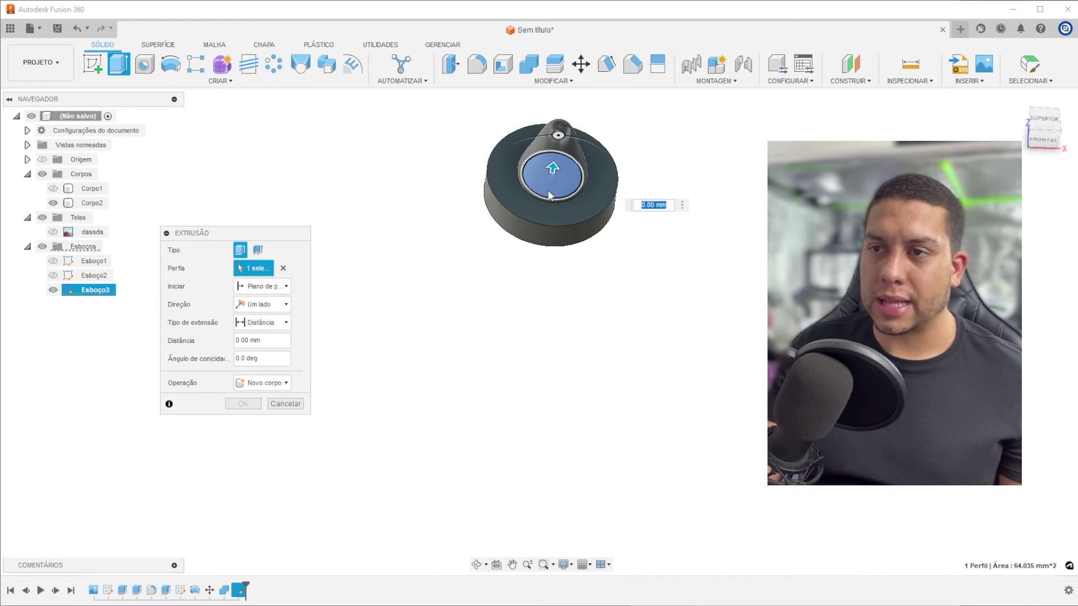
left_click_drag(553, 181, 537, 283)
left_click(53, 189)
middle_click_drag(508, 342, 529, 247, "shift")
scroll(536, 264, "up", 2)
left_click_drag(540, 313, 551, 225)
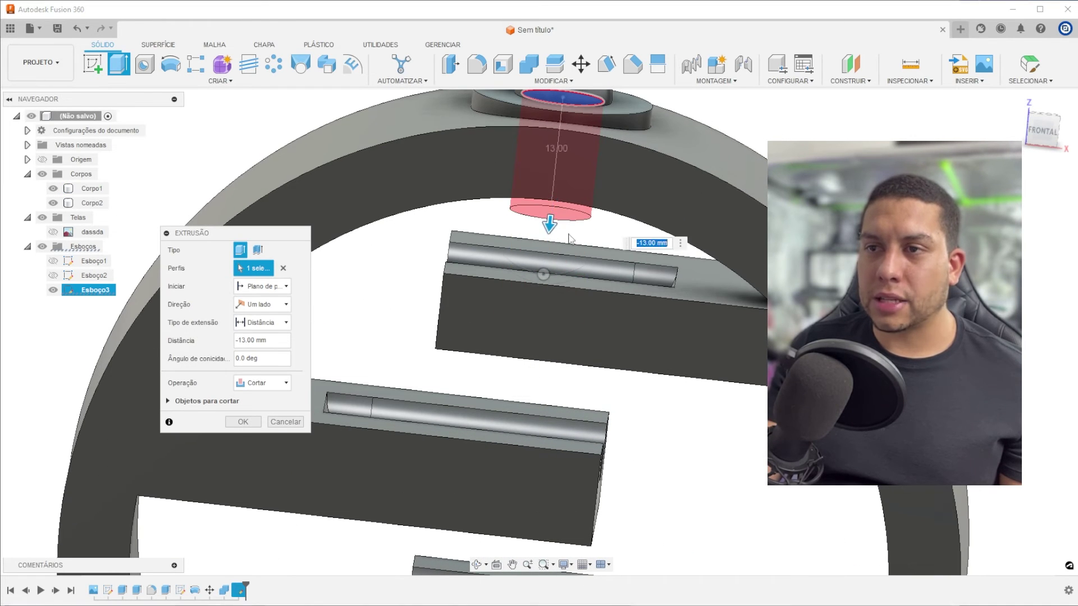
middle_click_drag(571, 238, 578, 214, "shift")
key("Return")
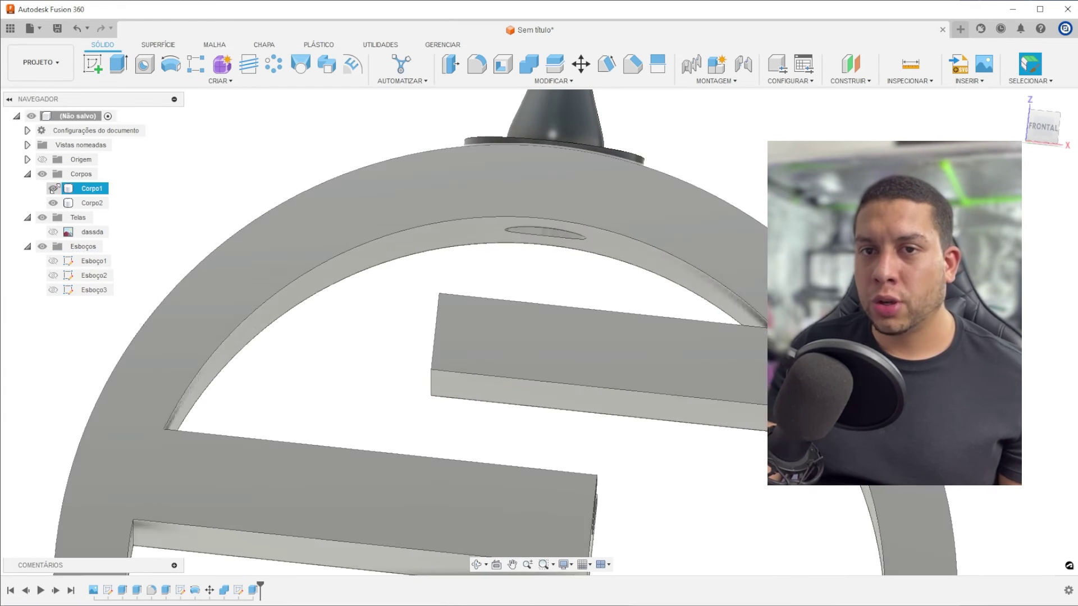
Step: Hide the cone holder body and fillet the outer rim of the ring's top recess with a 3 mm radius
left_click(53, 204)
scroll(455, 187, "down", 2)
middle_click_drag(455, 188, 618, 338, "shift")
scroll(564, 287, "up", 2)
left_click(548, 155)
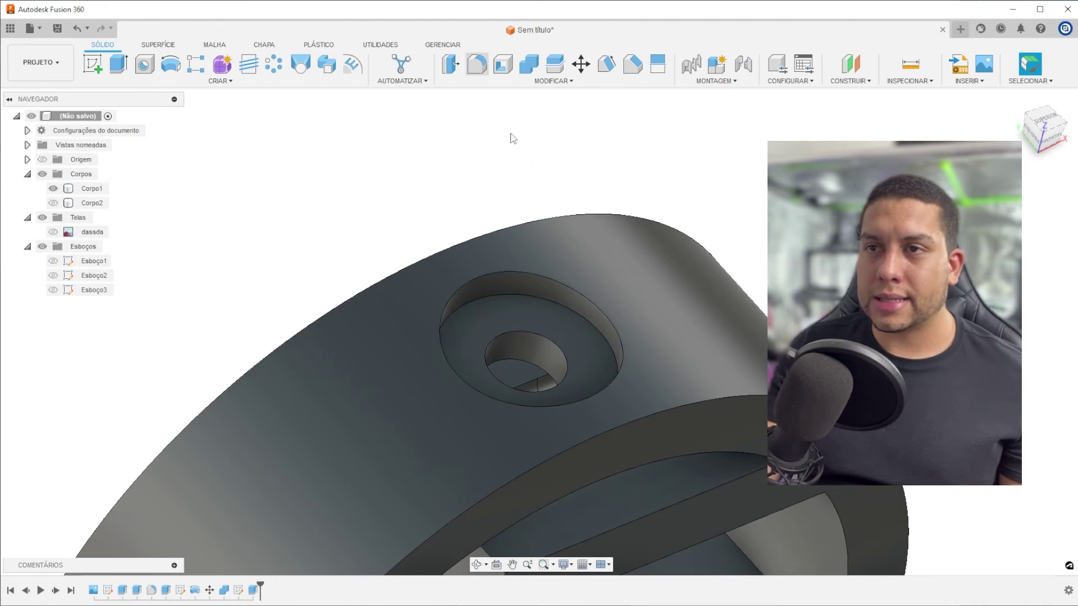
left_click(477, 64)
left_click(527, 276)
left_click_drag(528, 275, 525, 274)
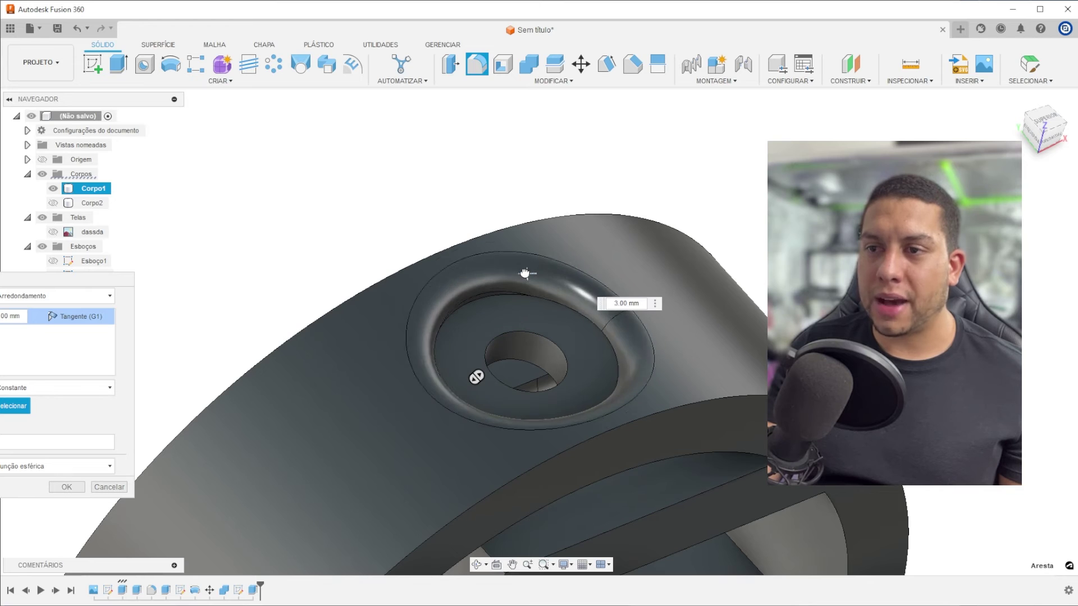
key("Return")
Step: Examine the ring, shelves and base from several angles, closing in on the slot of the lowest shelf
scroll(527, 273, "down", 4)
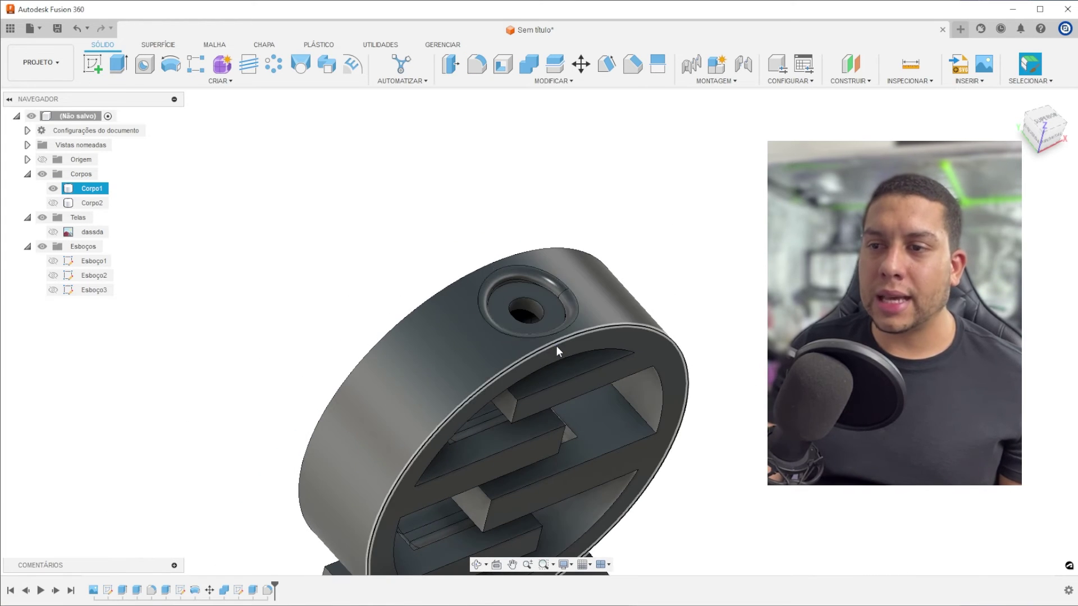
middle_click_drag(557, 349, 537, 376, "shift")
left_click(662, 200)
scroll(675, 216, "up", 2)
scroll(676, 223, "down", 2)
scroll(434, 299, "up", 5)
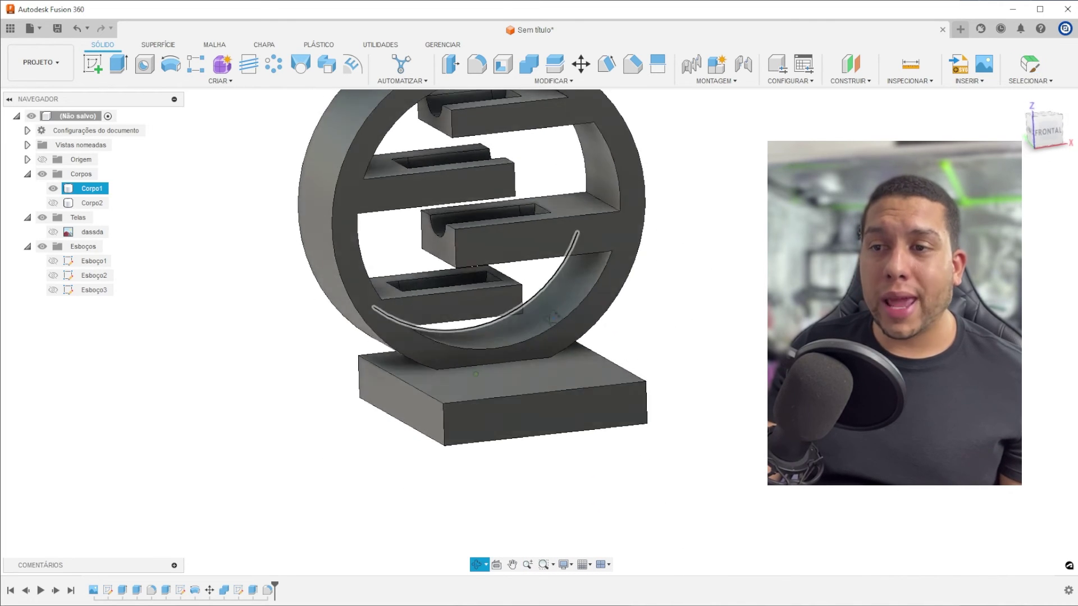
middle_click_drag(467, 288, 745, 335, "shift")
scroll(456, 283, "up", 3)
scroll(448, 279, "up", 3)
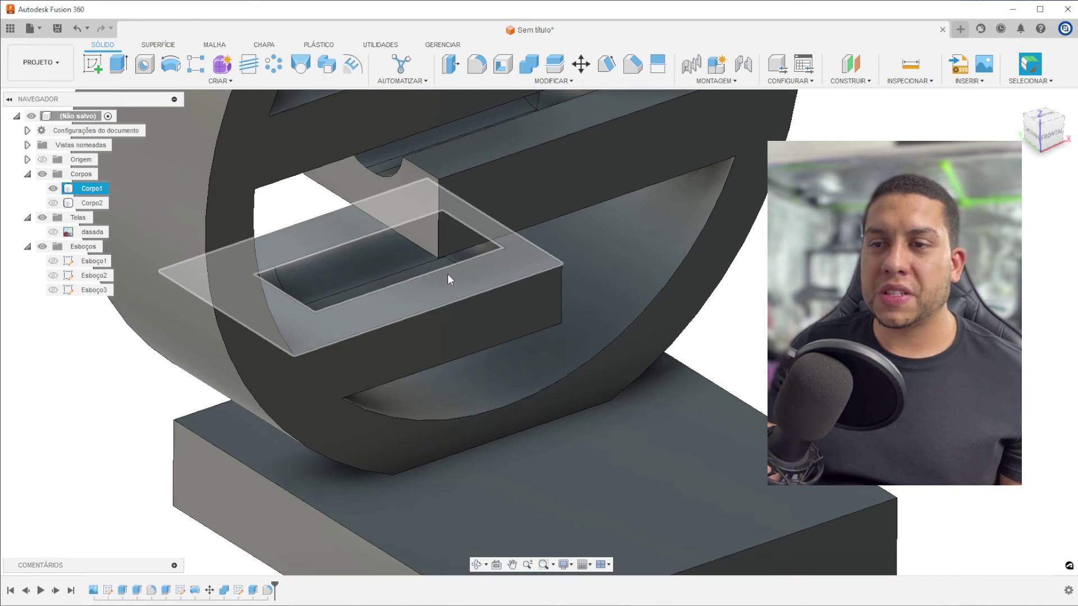
scroll(372, 270, "up", 4)
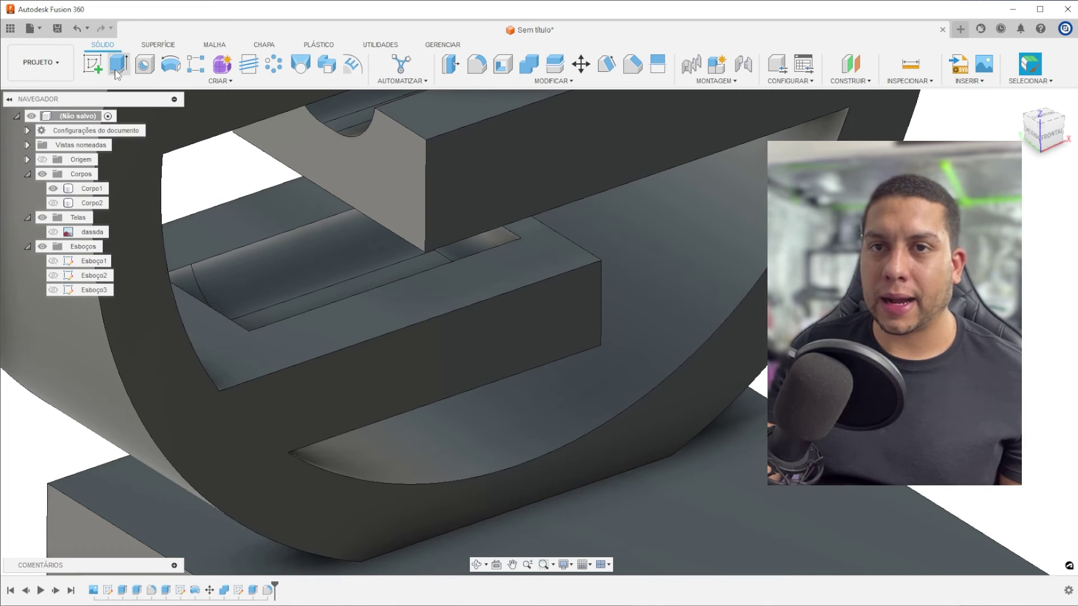
Step: Create a sketch on the front face of the ring and shelves
left_click(94, 69)
left_click(343, 200)
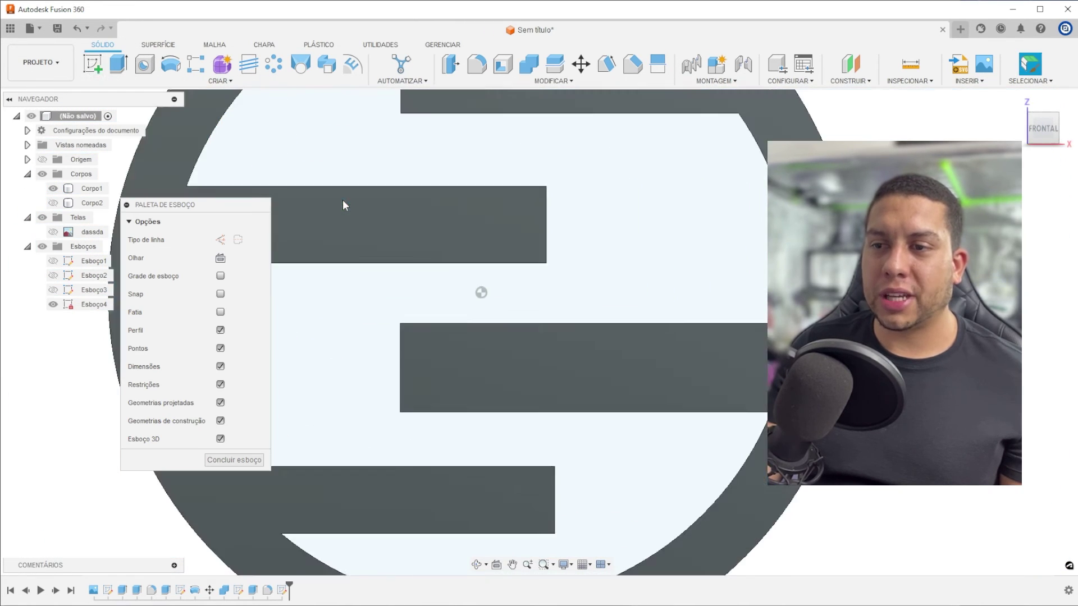
scroll(424, 326, "up", 3)
scroll(493, 302, "down", 3)
Step: Project the lowest shelf's curved slot face and its rounded end face into the front-face sketch
key("p")
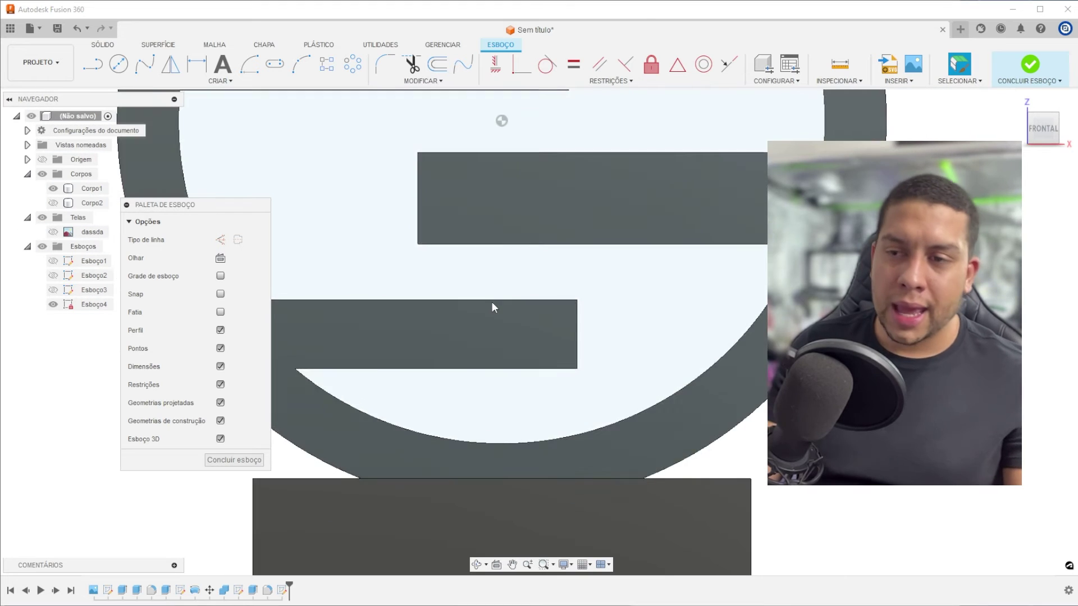
scroll(492, 302, "down", 3)
mouse_move(509, 283)
middle_mouse_down("shift")
mouse_move(434, 253)
mouse_move(463, 292)
middle_mouse_up("shift")
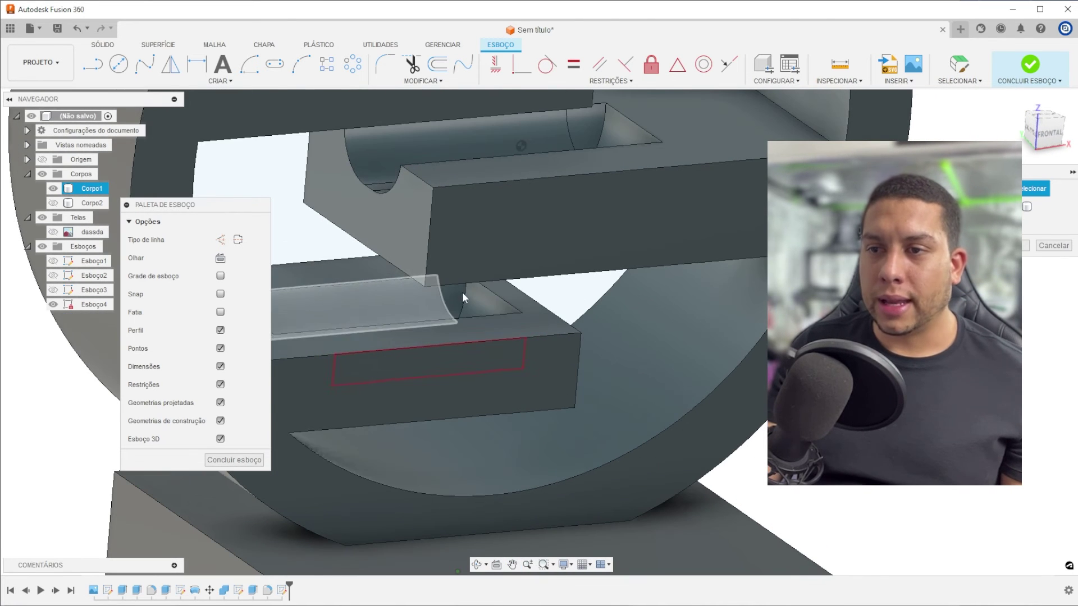
left_click(430, 308)
left_click(484, 299)
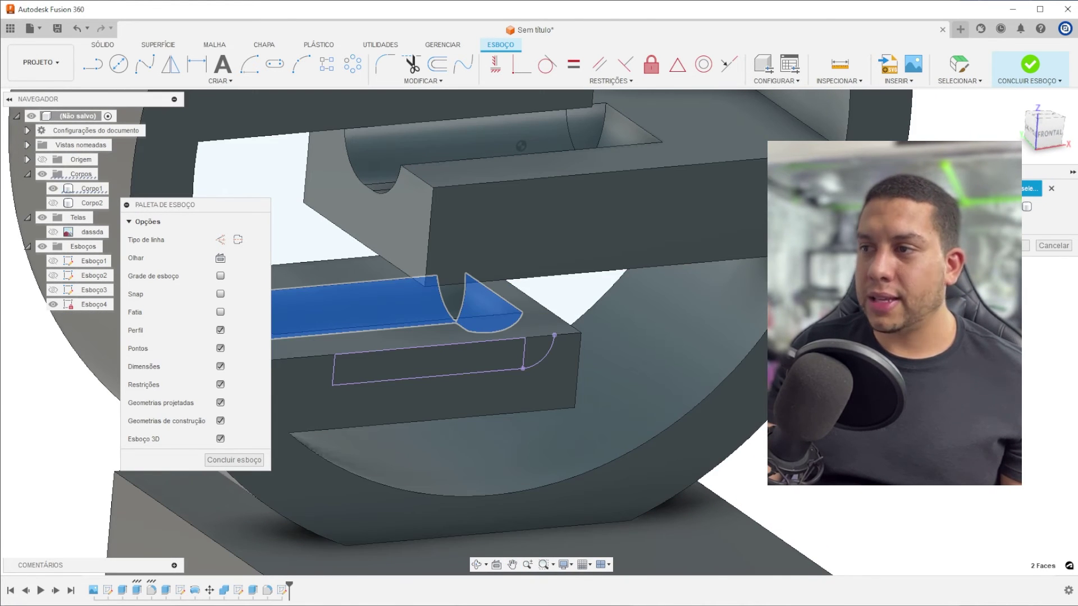
left_click(1016, 246)
left_click(1050, 135)
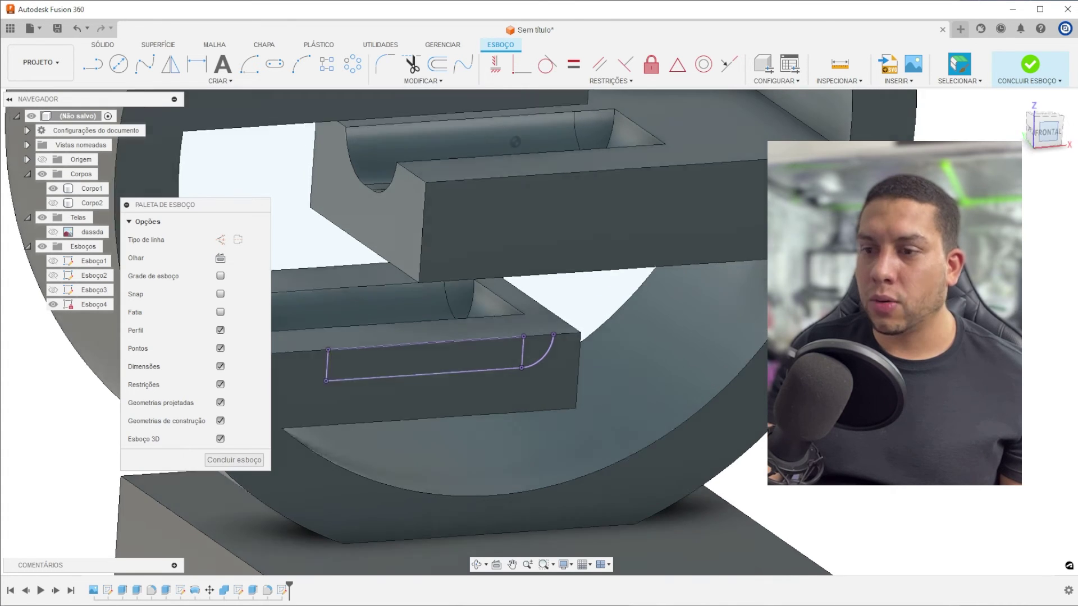
key("p")
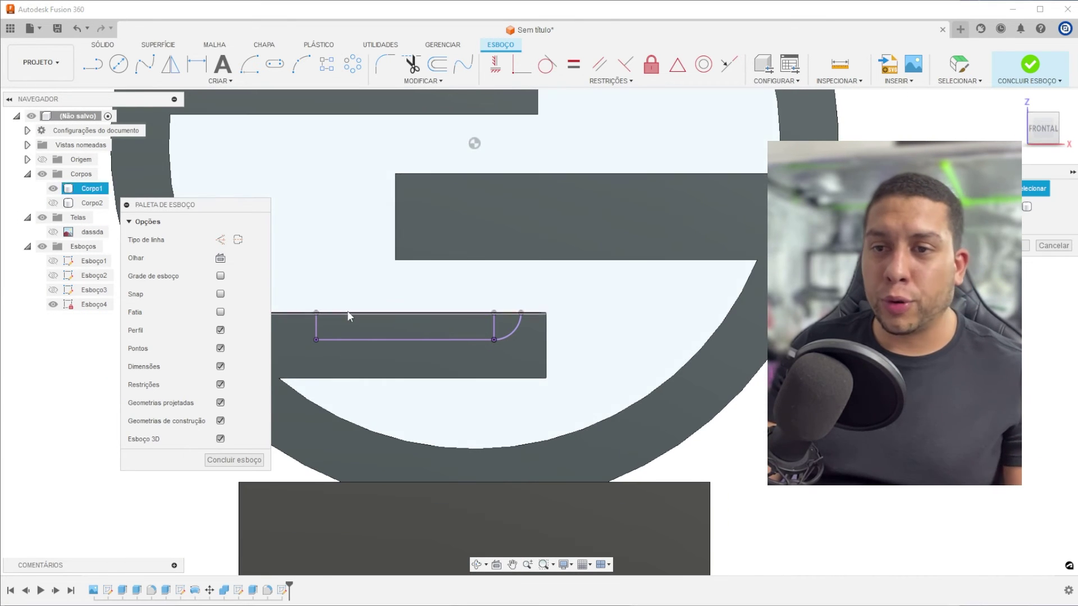
key("Escape")
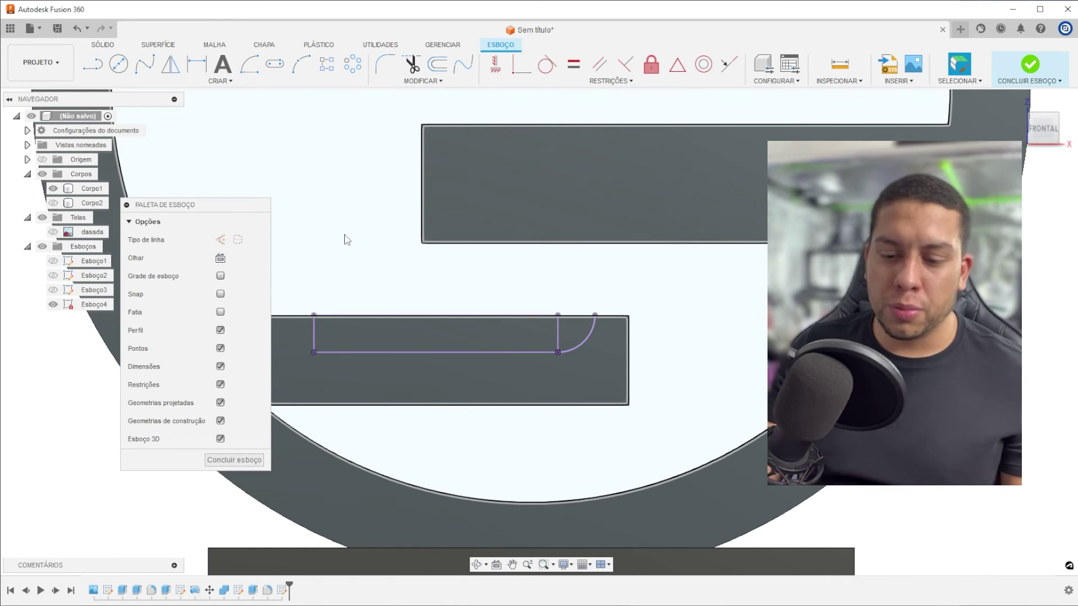
Step: Draw a line along the shelf's top edge from the projected slot corner to the arc's end, closing the profile
key("l")
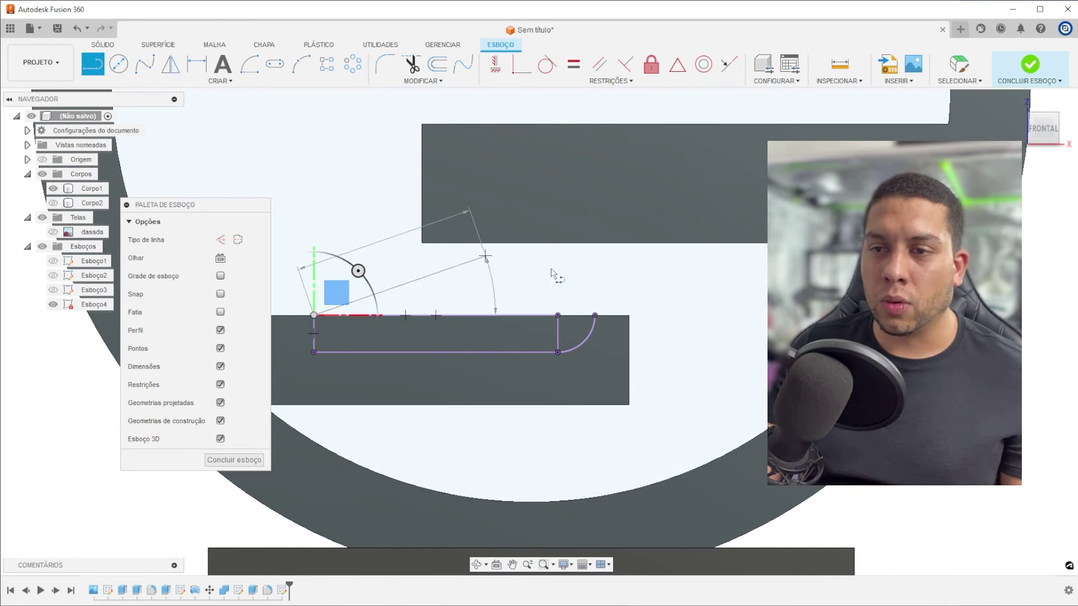
left_click(595, 316)
scroll(621, 216, "down", 2)
middle_click_drag(626, 210, 649, 259, "shift")
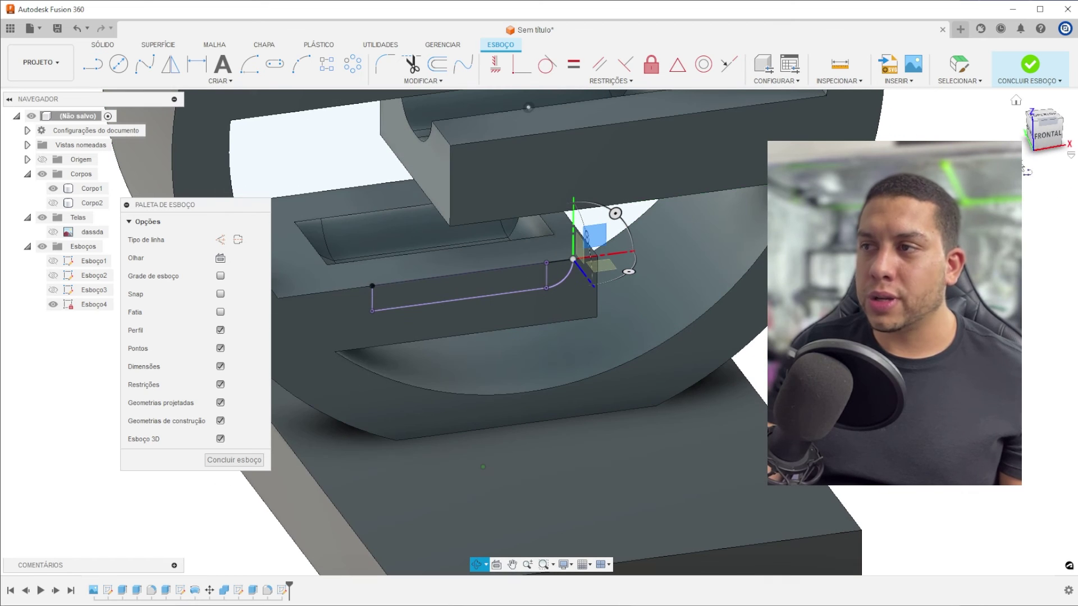
left_click(1043, 138)
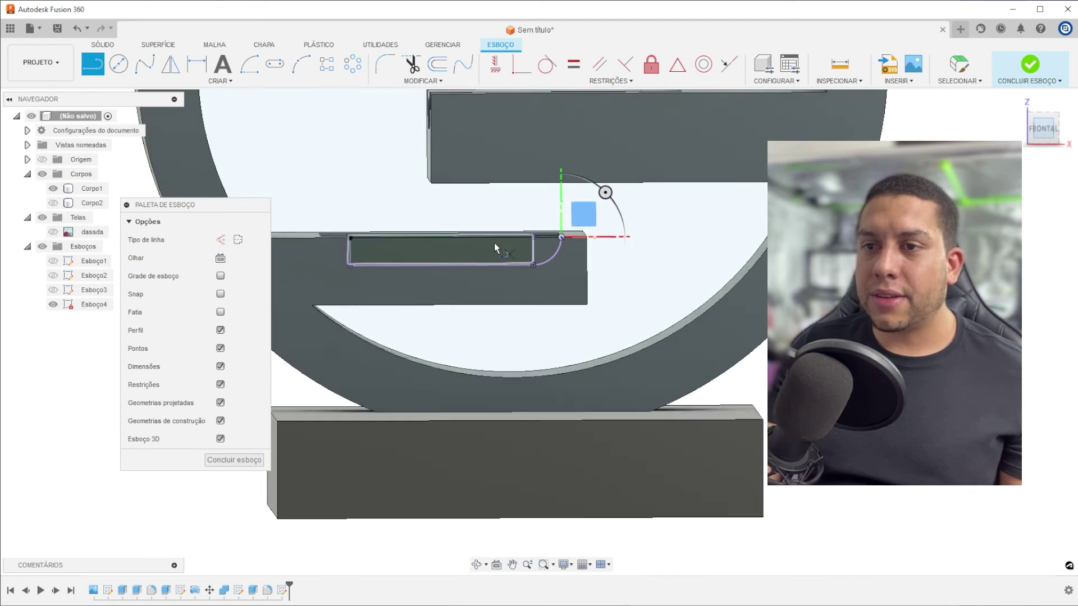
left_click(458, 263)
Step: Extrude the small rectangular profile and the adjoining arc profile as a cut, opening the lowest shelf's slot through its front wall
middle_click_drag(468, 239, 489, 255, "shift")
scroll(488, 254, "up", 3)
key("e")
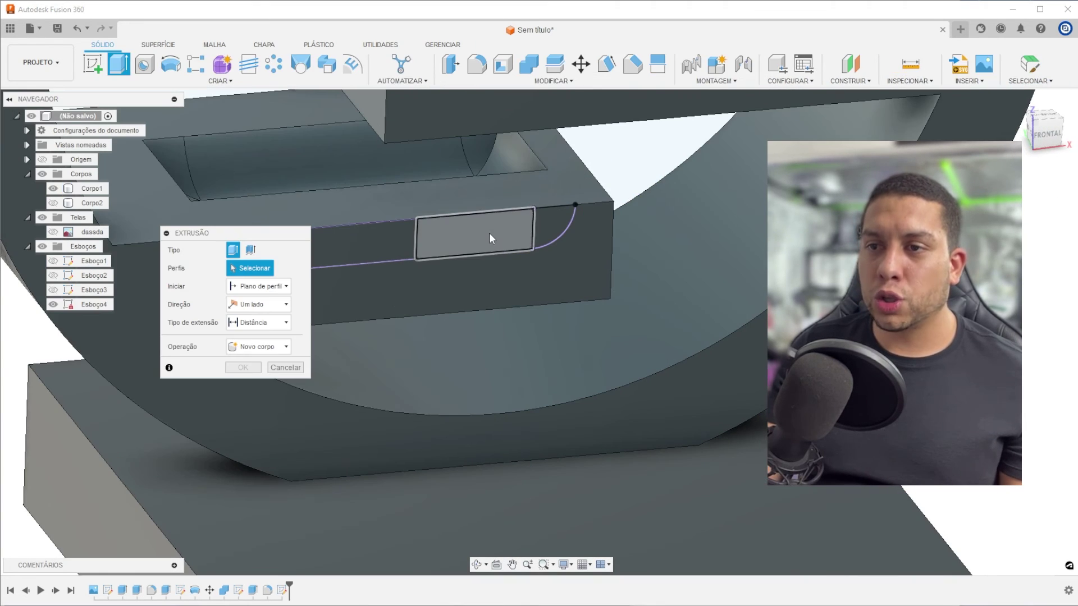
left_click(490, 233)
left_click(553, 230)
left_click_drag(558, 228, 492, 157)
key("Return")
Step: Fillet the inner bottom edge of the new opening in the lowest shelf with a 4 mm radius
scroll(491, 159, "down", 3)
middle_click_drag(481, 258, 530, 40, "shift")
left_click(479, 64)
left_click(479, 212)
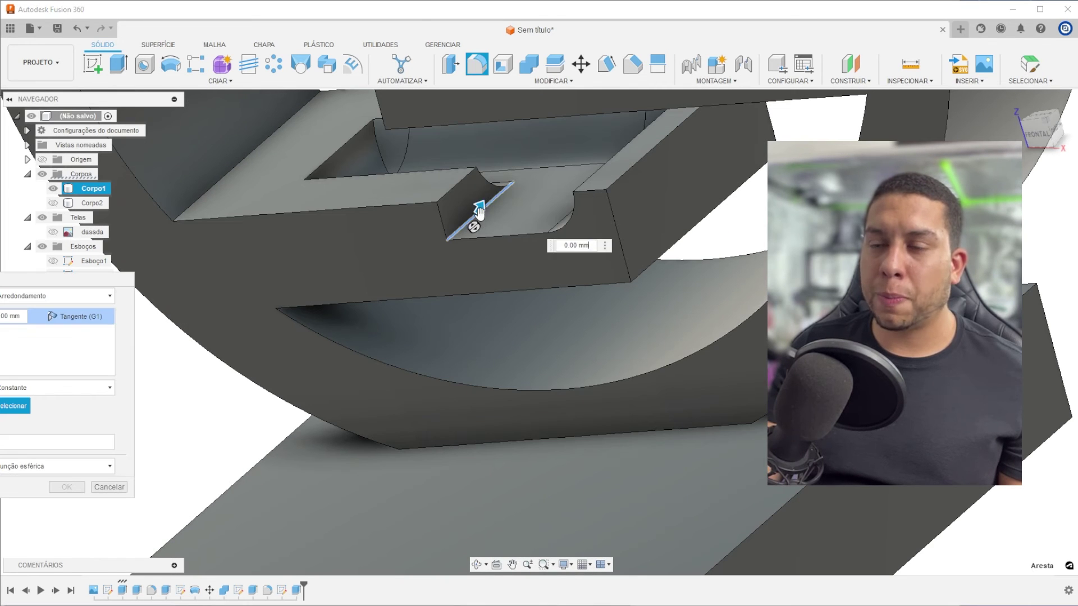
left_click_drag(481, 208, 488, 203)
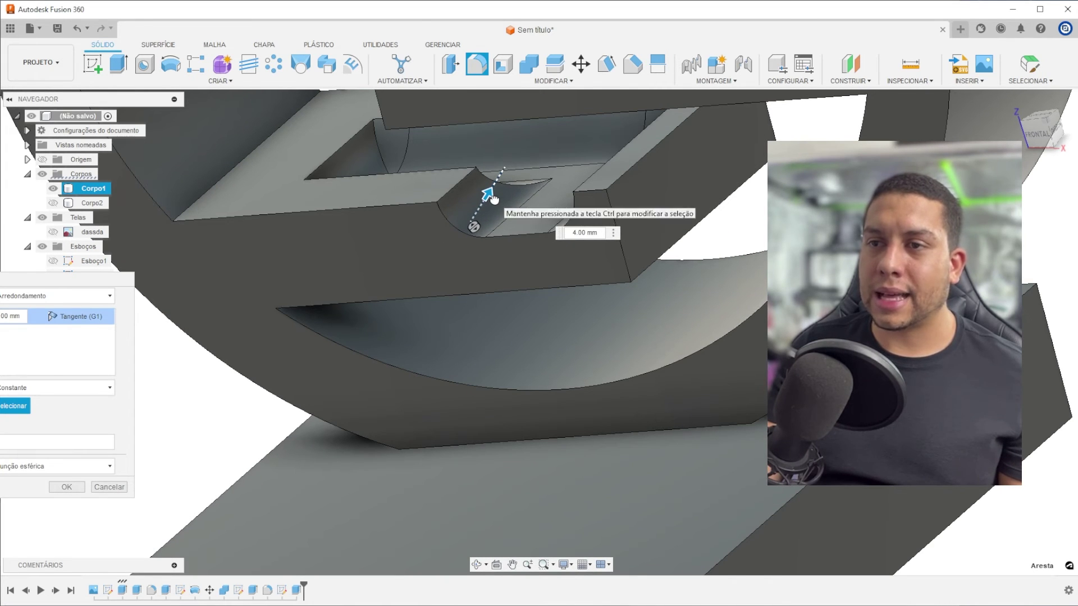
key("Return")
Step: Compare the lowest shelf and the base with the reference photo in the Snipping Tool, and return to Fusion 360
scroll(479, 187, "down", 5)
middle_click_drag(480, 187, 570, 306, "shift")
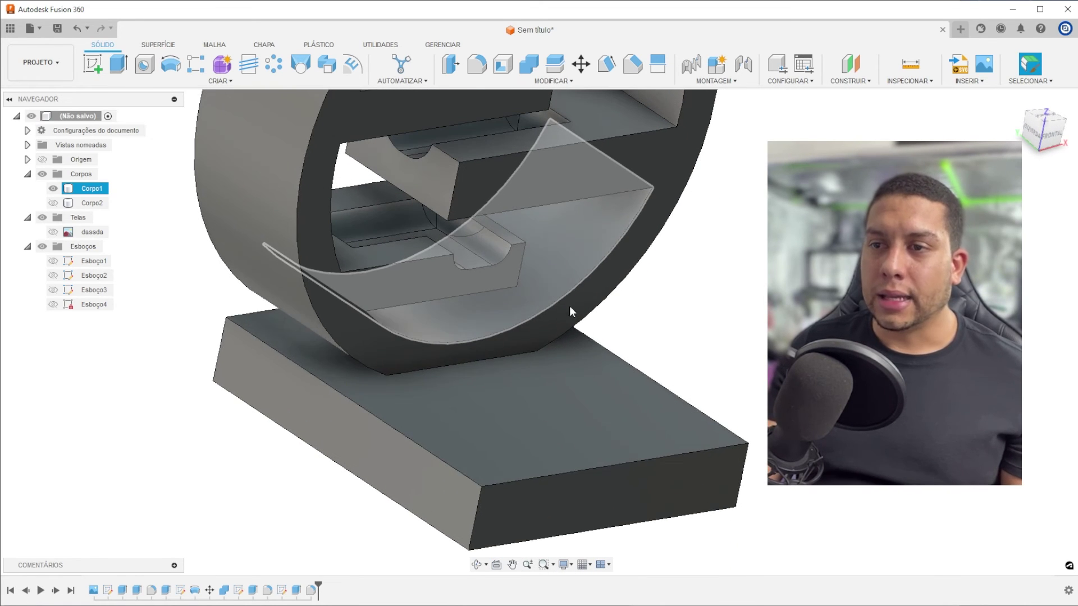
key("alt+Tab")
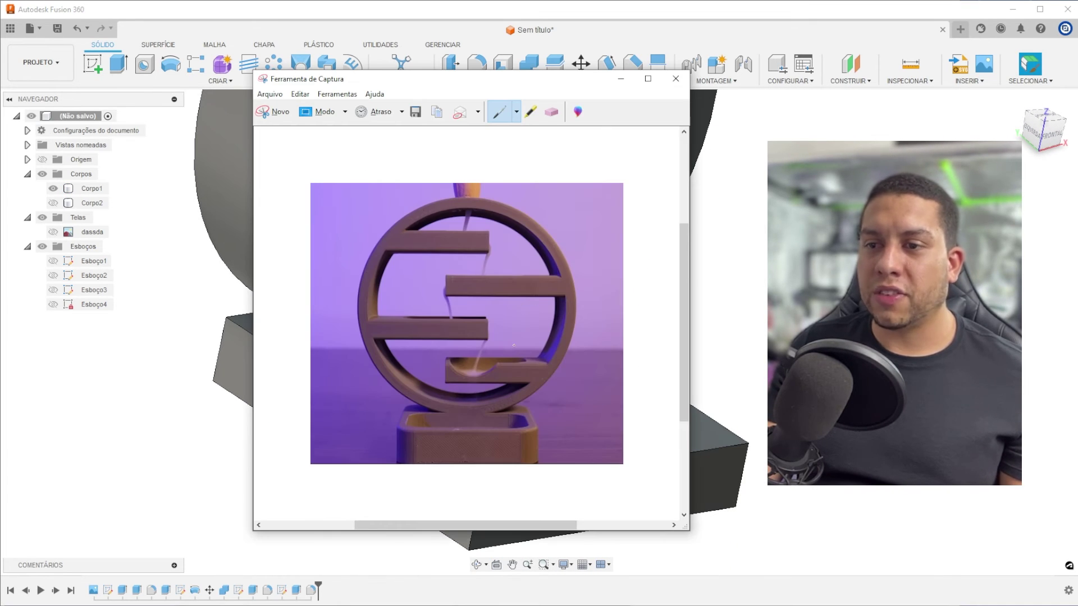
key("alt+Tab")
middle_click_drag(666, 240, 665, 255, "shift")
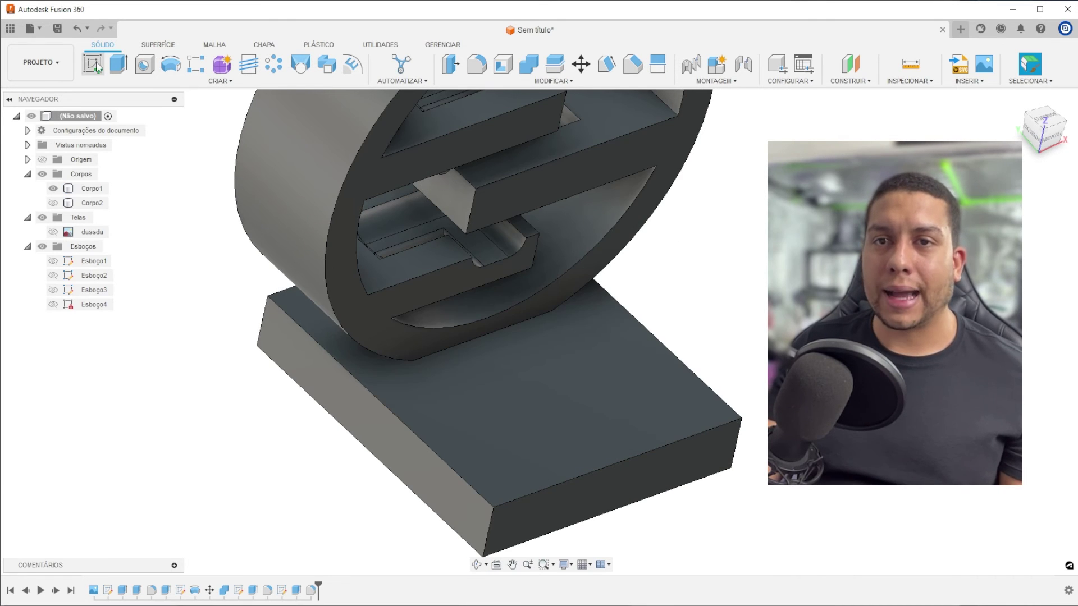
Step: Create a sketch on the base's top face and draw a two-point rectangle about 37 mm deep in front of the ring
left_click(93, 64)
left_click(515, 356)
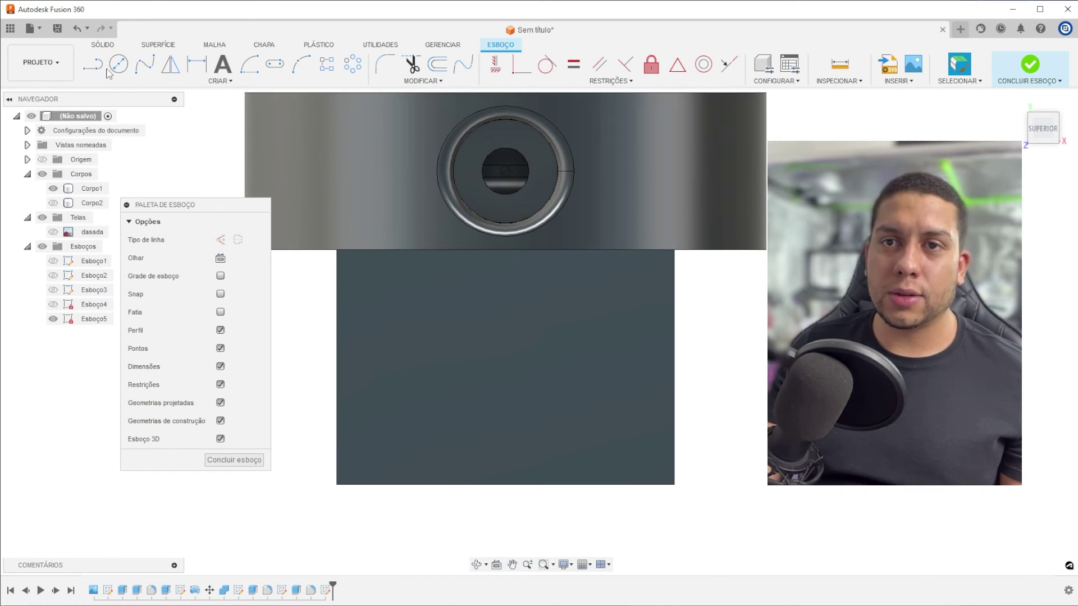
left_click(223, 82)
mouse_move(121, 106)
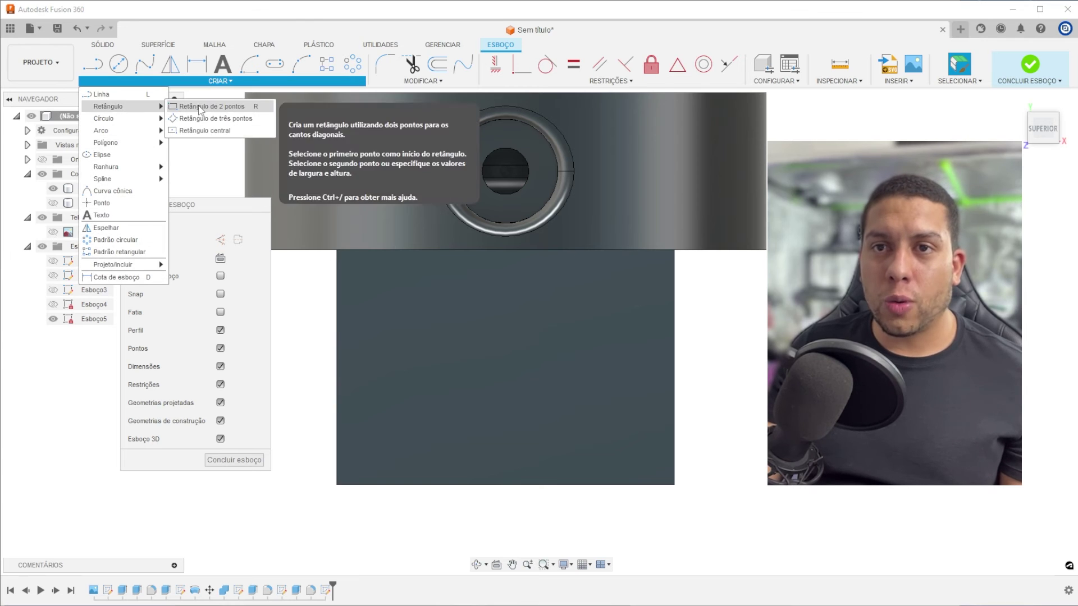
left_click(208, 106)
left_click(390, 264)
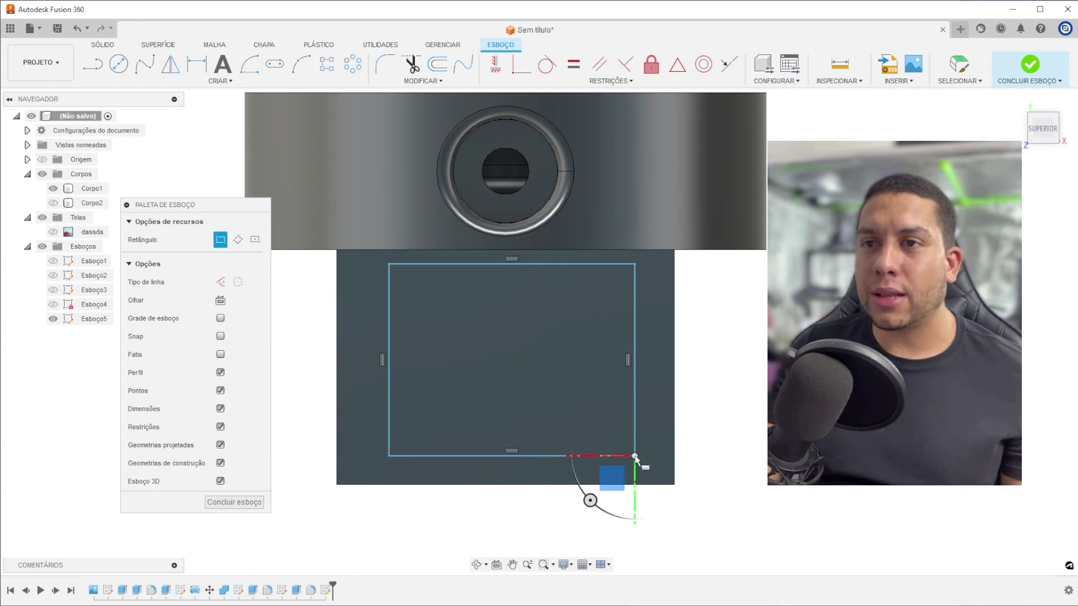
left_click(635, 456)
key("Escape")
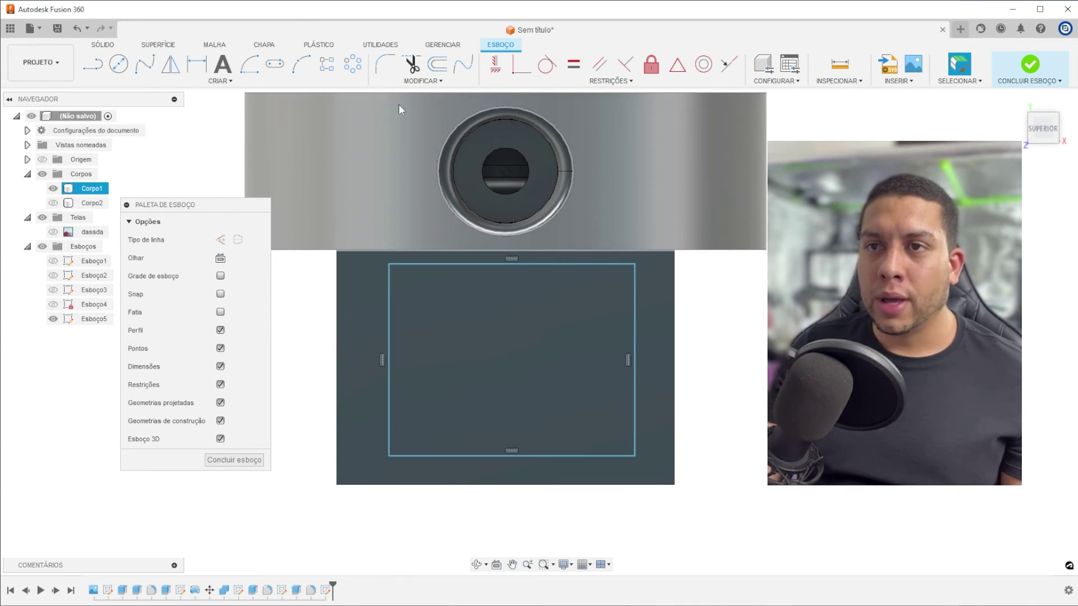
Step: Dimension the sketched rectangle 5 mm from the base's right side edge and 5 mm from its front edge
key("d")
left_click(636, 366)
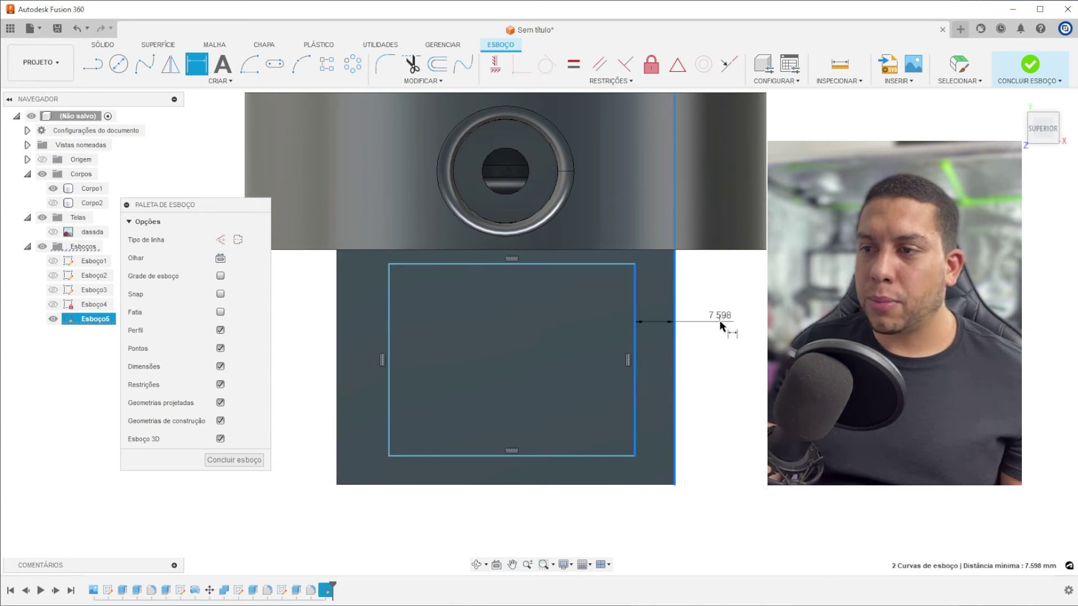
left_click(721, 326)
key("Return")
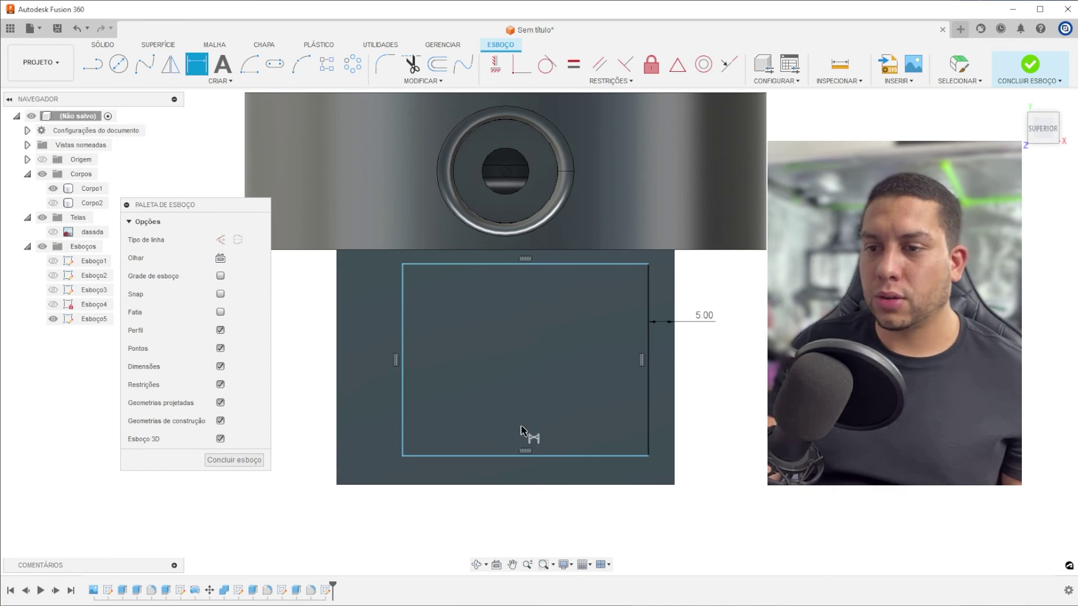
left_click(578, 485)
left_click(734, 435)
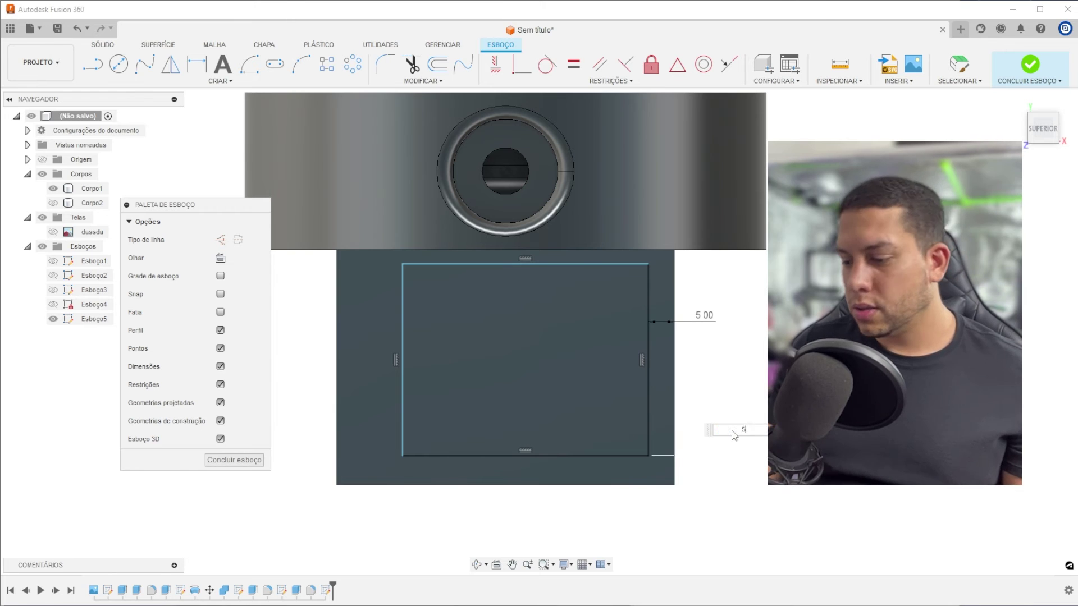
type("5")
key("Return")
Step: Dimension the rectangle's remaining side line 5 mm from the base's left side edge
left_click(404, 398)
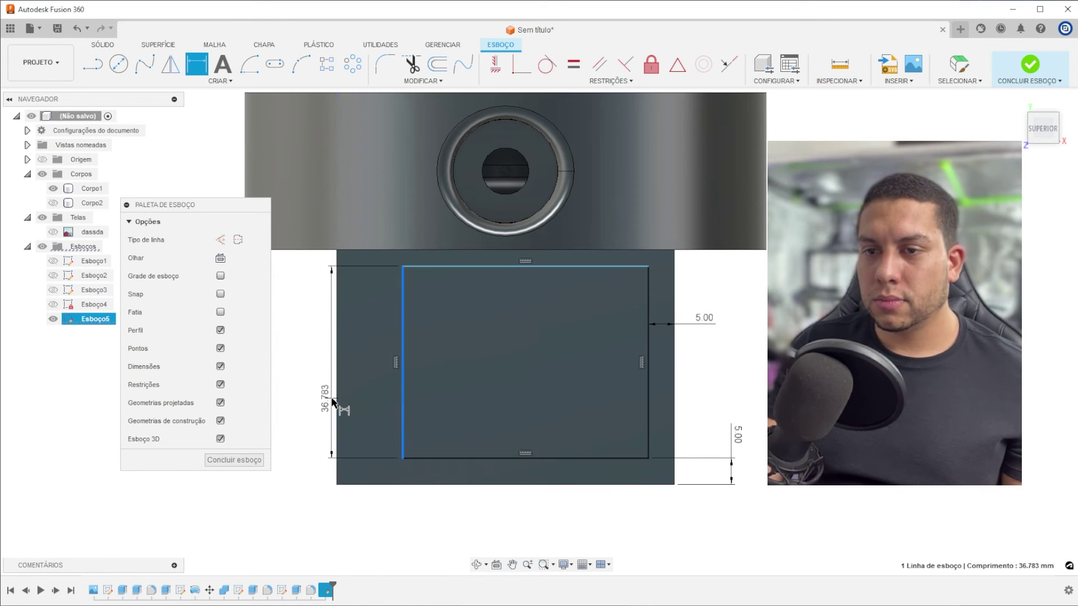
left_click(340, 404)
left_click(335, 530)
type("5")
key("Return")
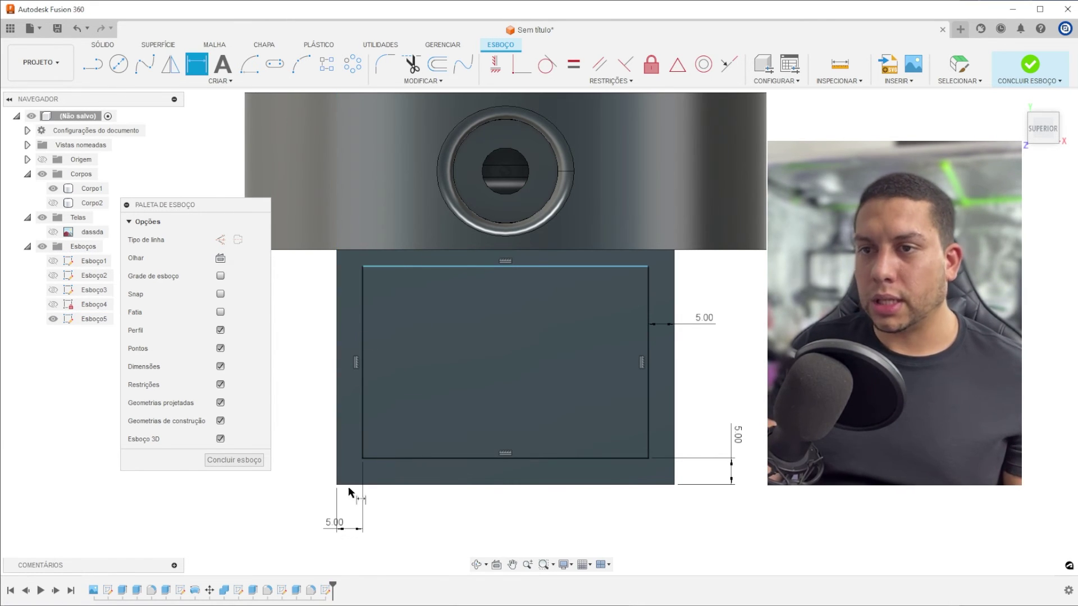
Step: Pull the rectangle's rear line up to the ring and constrain it coincident with the ring's edge
left_click(510, 268)
middle_click_drag(516, 271, 571, 266, "shift")
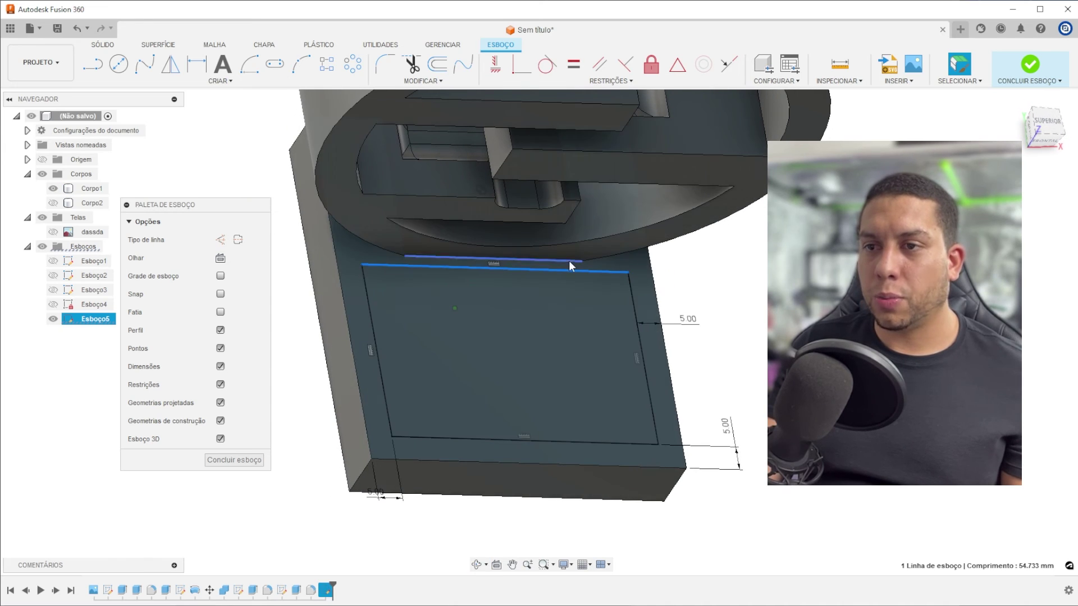
left_click_drag(568, 296, 564, 257)
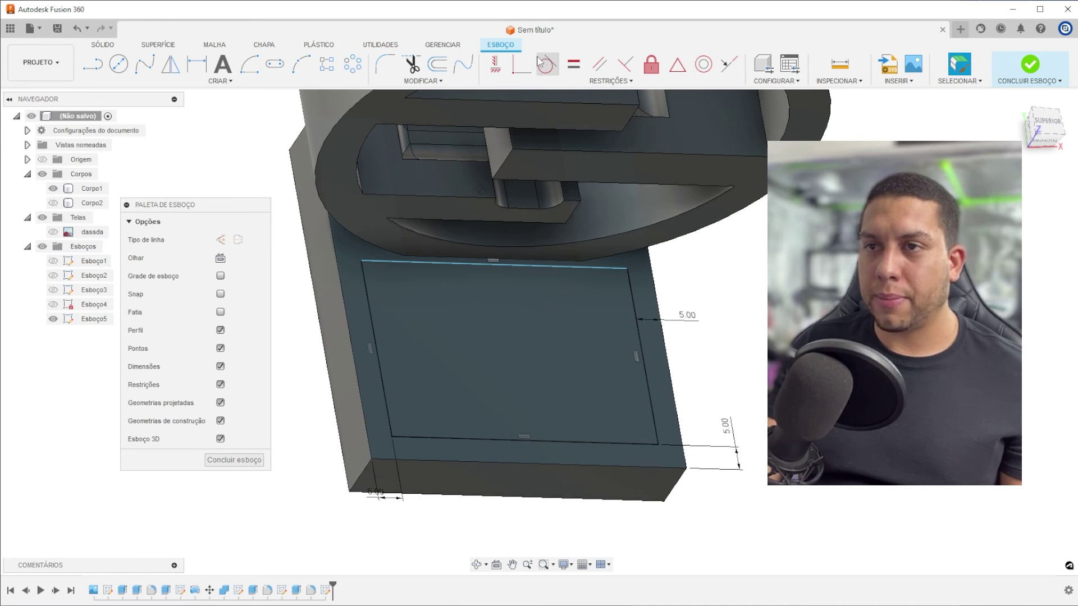
left_click(494, 262)
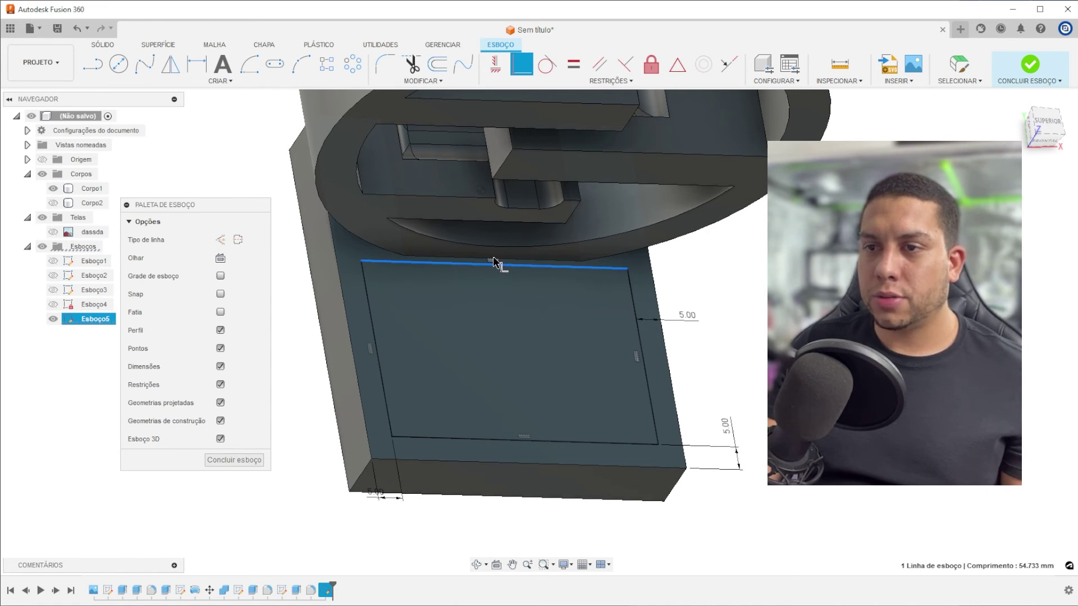
left_click(495, 259)
Step: Extrude the rectangle as a 6 mm deep cut into the base to form the tray recess
key("e")
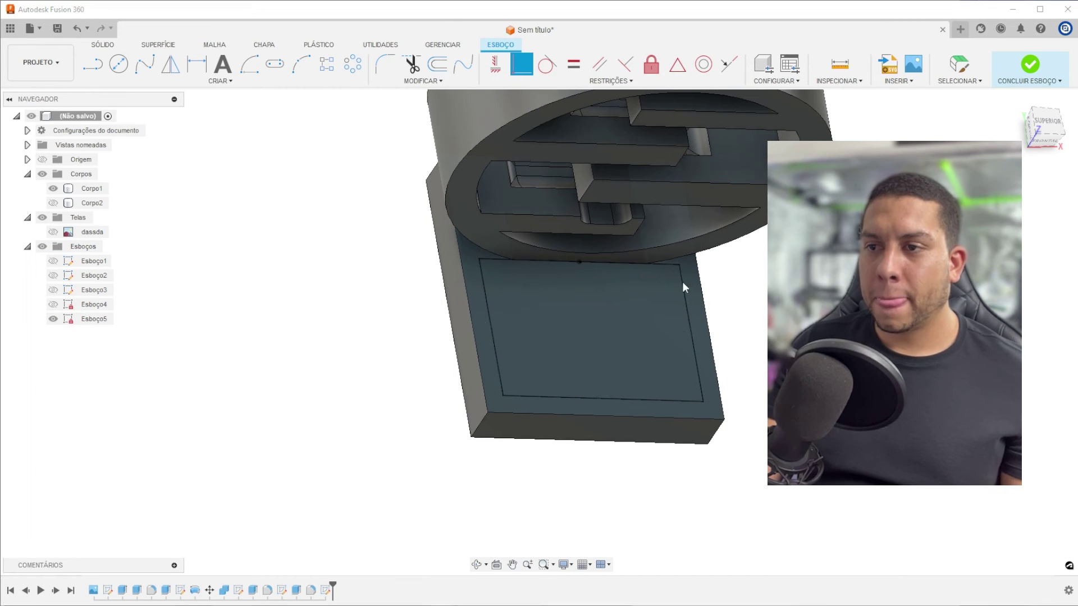
middle_click_drag(511, 280, 569, 283, "shift")
scroll(565, 290, "up", 2)
left_click_drag(519, 310, 508, 332)
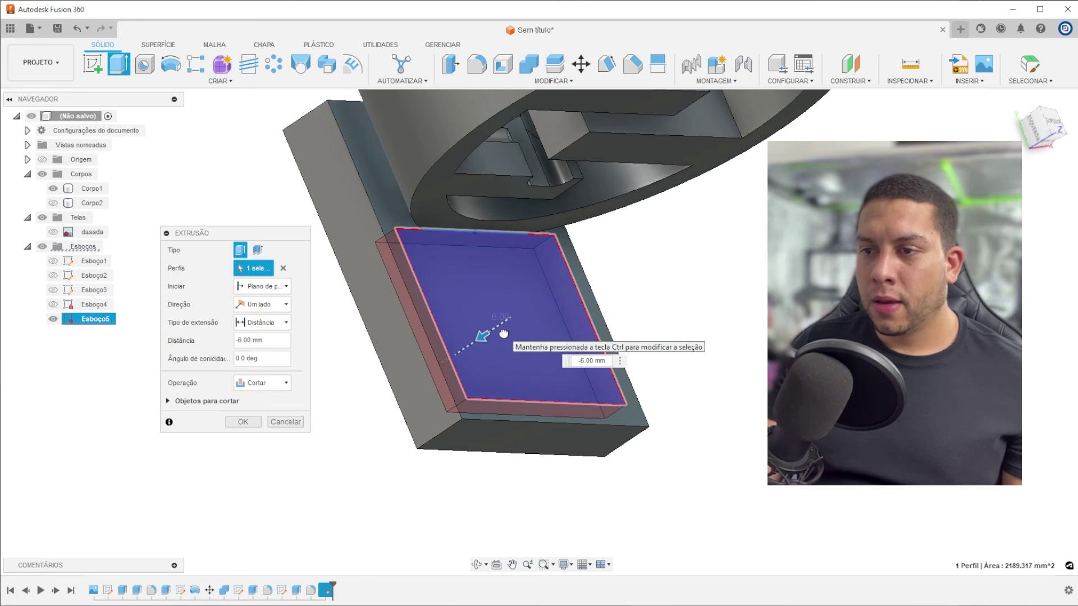
key("Return")
Step: Fillet the base's two front vertical corners and the tray's two front inner corners with a 26 mm radius
middle_click_drag(501, 336, 557, 304, "shift")
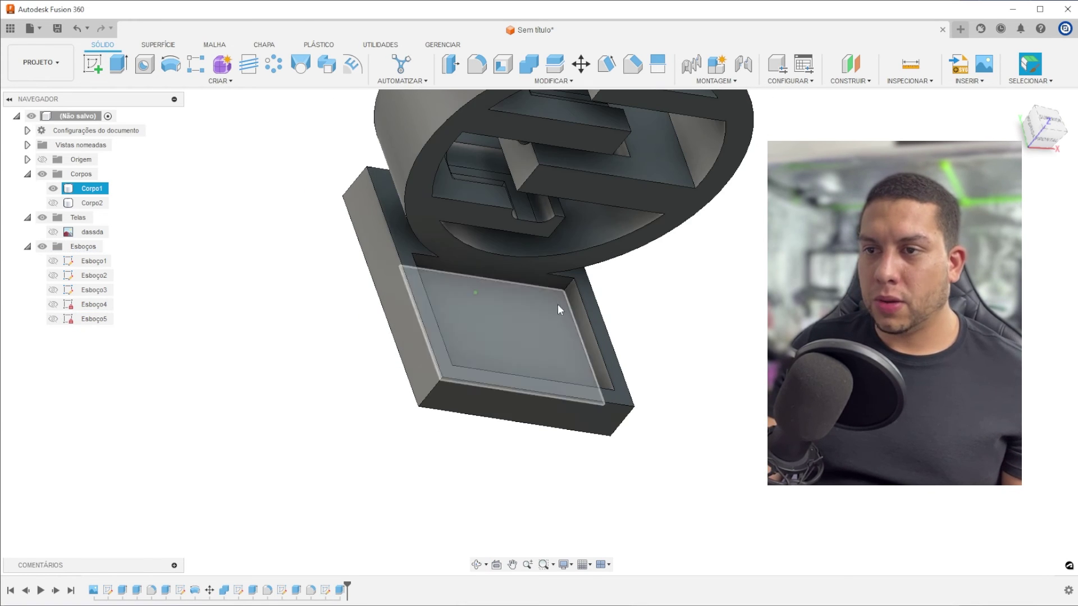
left_click(478, 64)
middle_click_drag(506, 280, 562, 247, "shift")
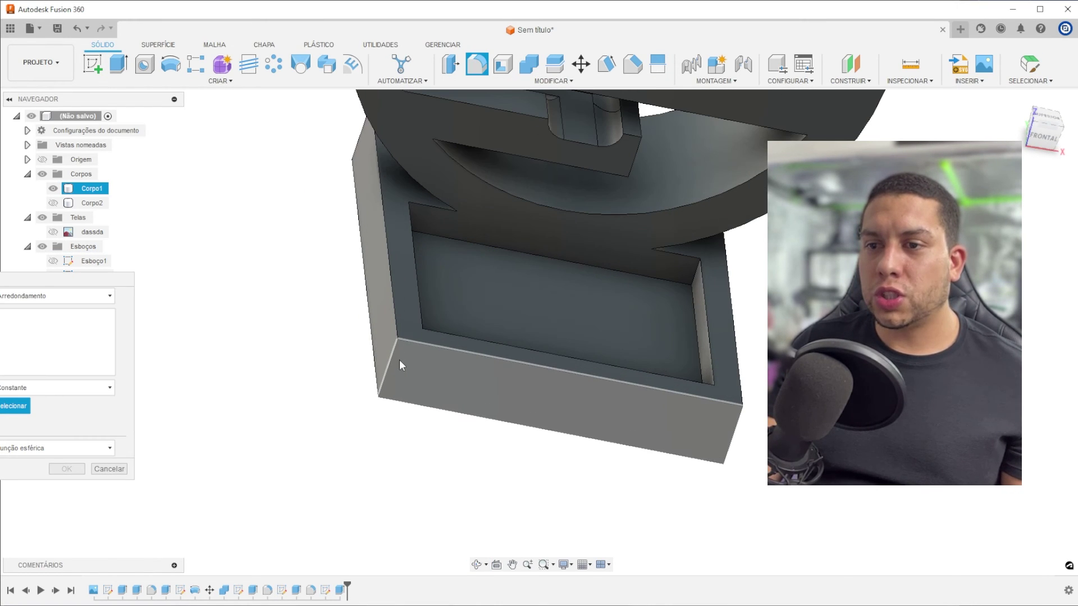
left_click(735, 430)
middle_click_drag(711, 339, 723, 387, "shift")
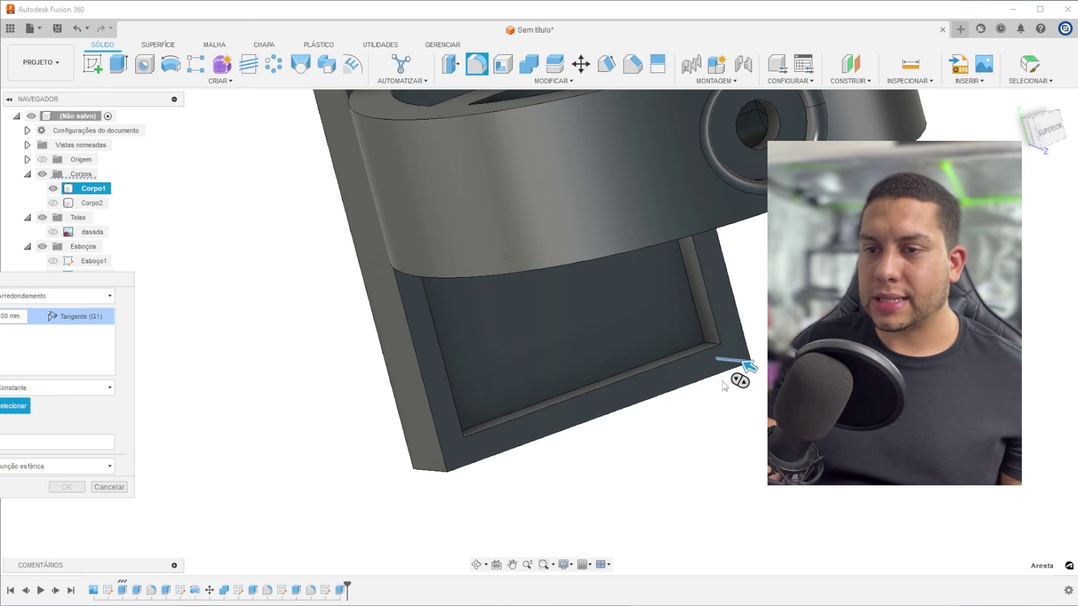
scroll(716, 341, "up", 3)
left_click(714, 334)
middle_click_drag(710, 329, 616, 317, "shift")
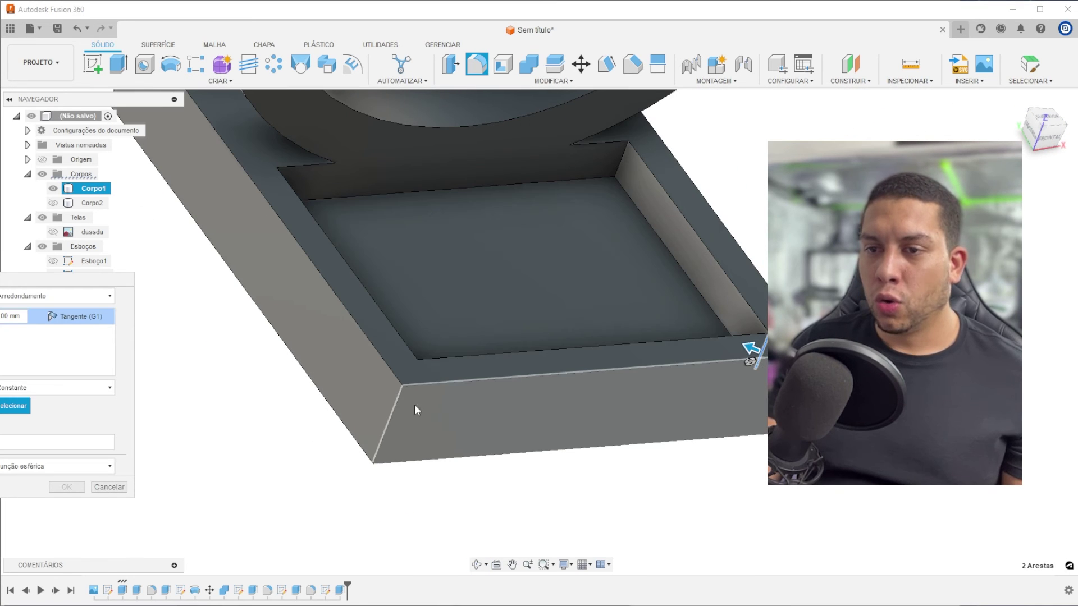
left_click(394, 407)
middle_click_drag(442, 229, 469, 382, "shift")
middle_click_drag(331, 422, 382, 389, "shift")
left_click(379, 382)
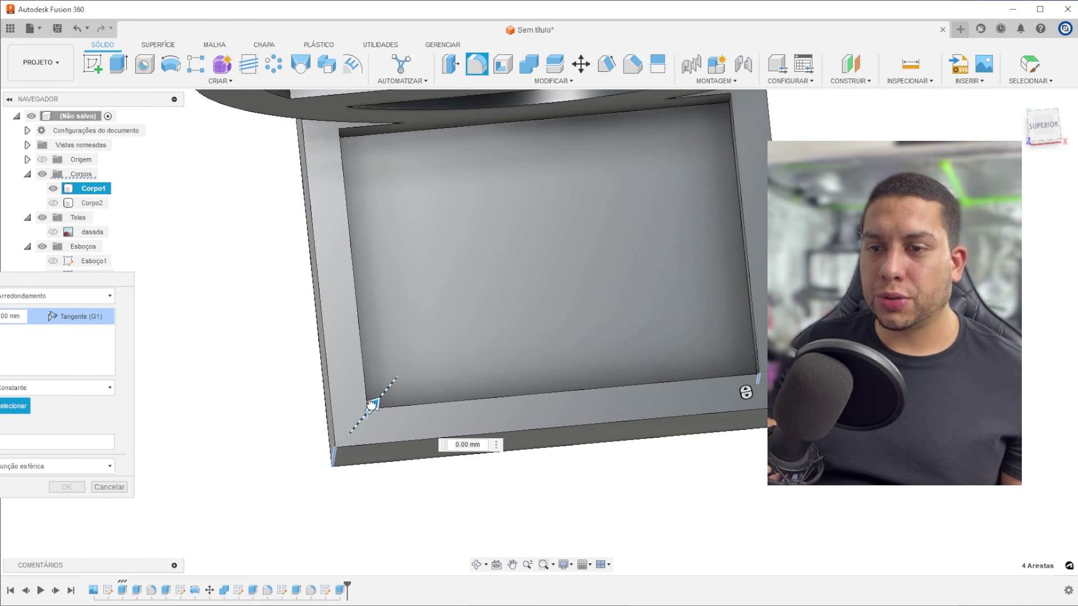
left_click_drag(373, 402, 441, 346)
middle_click_drag(441, 346, 450, 322, "shift")
left_click_drag(442, 329, 437, 335)
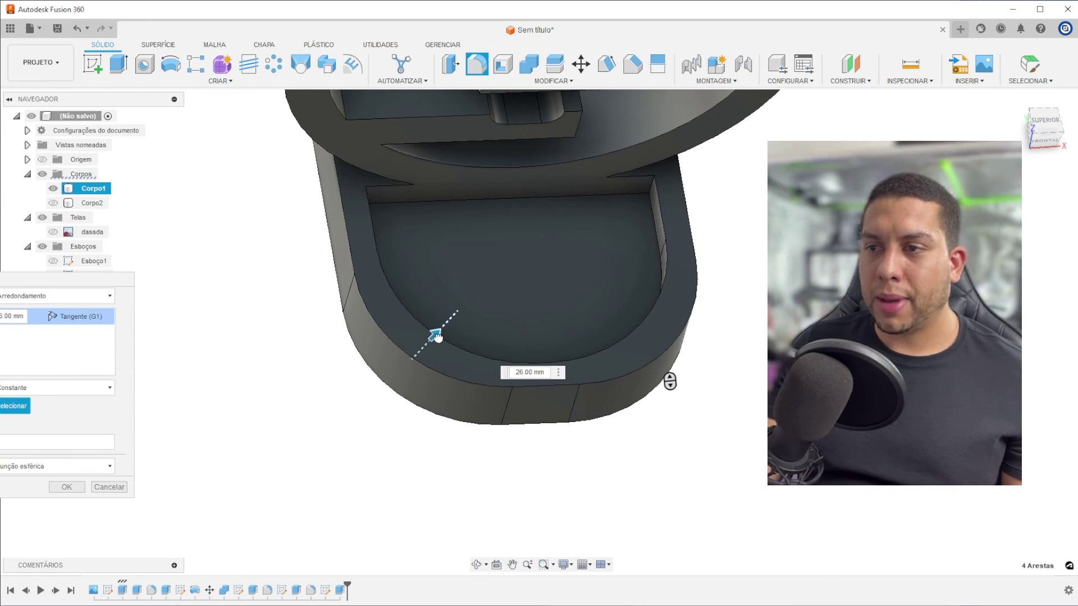
middle_click_drag(669, 381, 578, 261, "shift")
key("Return")
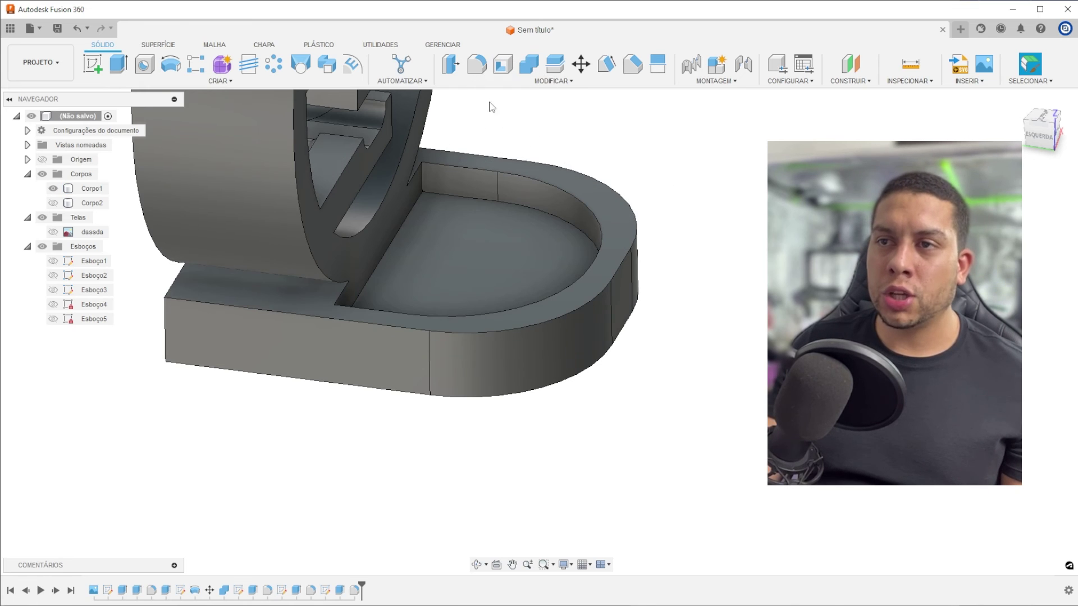
Step: Fillet the edge chain around the tray's floor with a 7.5 mm radius
left_click(479, 70)
left_click(533, 208)
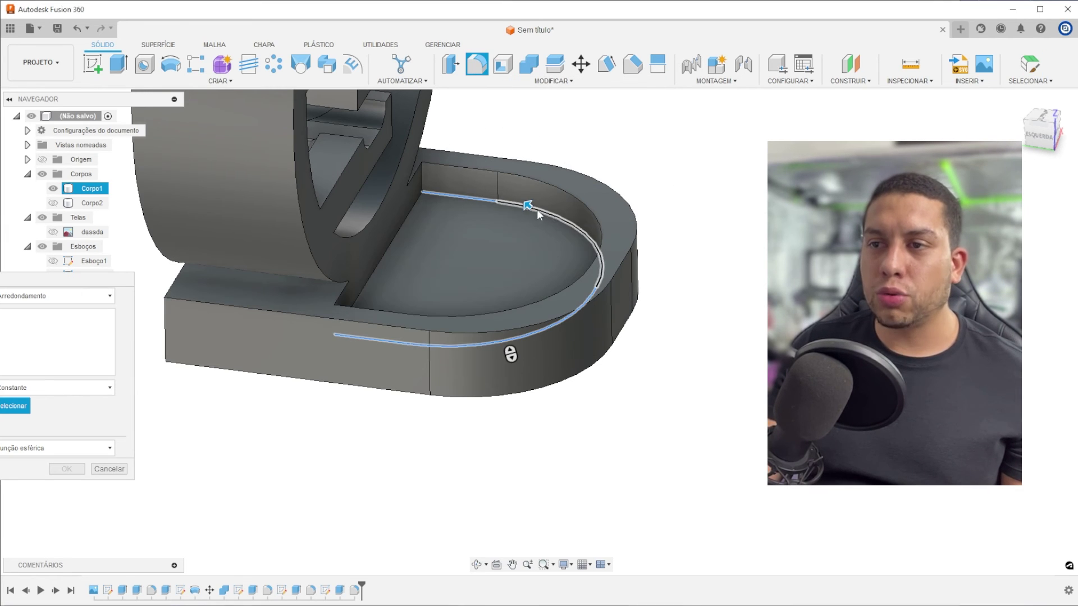
left_click_drag(528, 208, 513, 206)
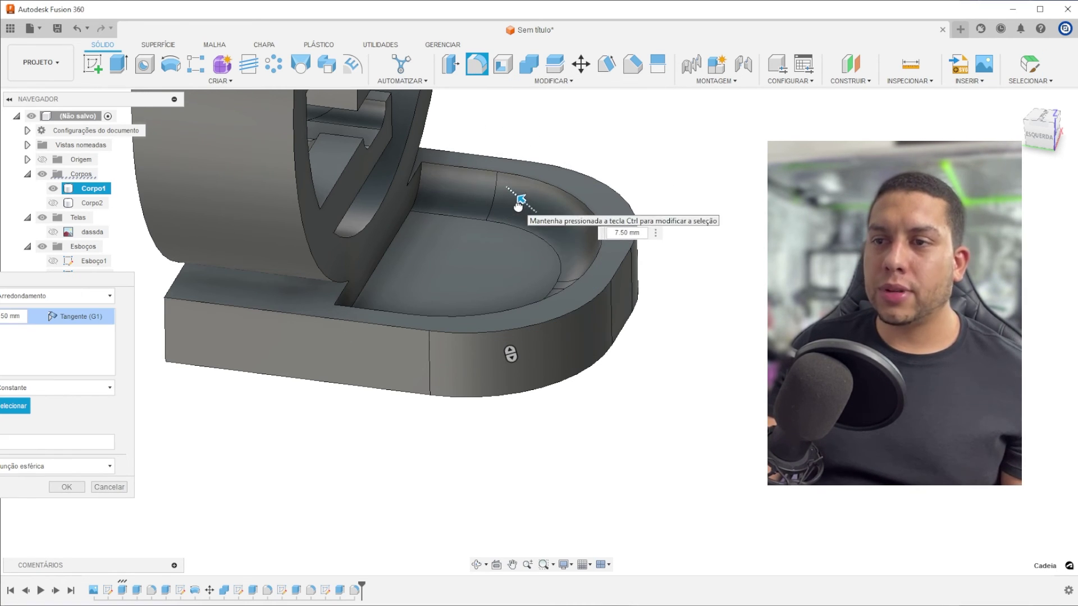
key("Return")
Step: Chamfer the two rear vertical corner edges of the base by 14 mm
scroll(513, 211, "down", 5)
middle_click_drag(513, 211, 474, 301, "shift")
middle_click_drag(475, 300, 584, 365)
scroll(594, 187, "up", 3)
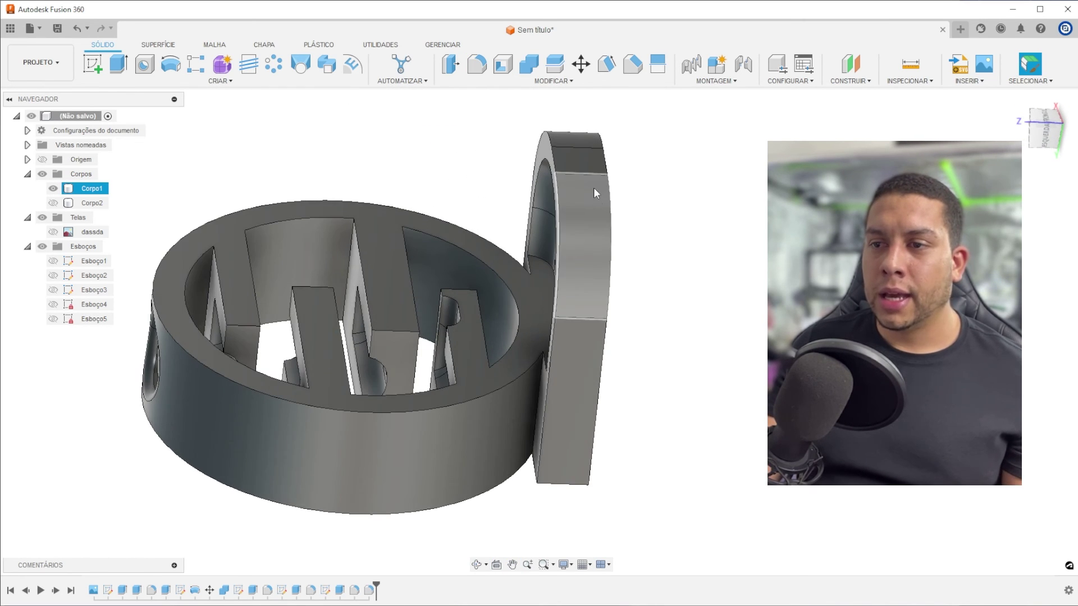
middle_click_drag(573, 432, 558, 344, "shift")
scroll(551, 393, "up", 3)
middle_click_drag(558, 343, 609, 132, "shift")
right_click(589, 323)
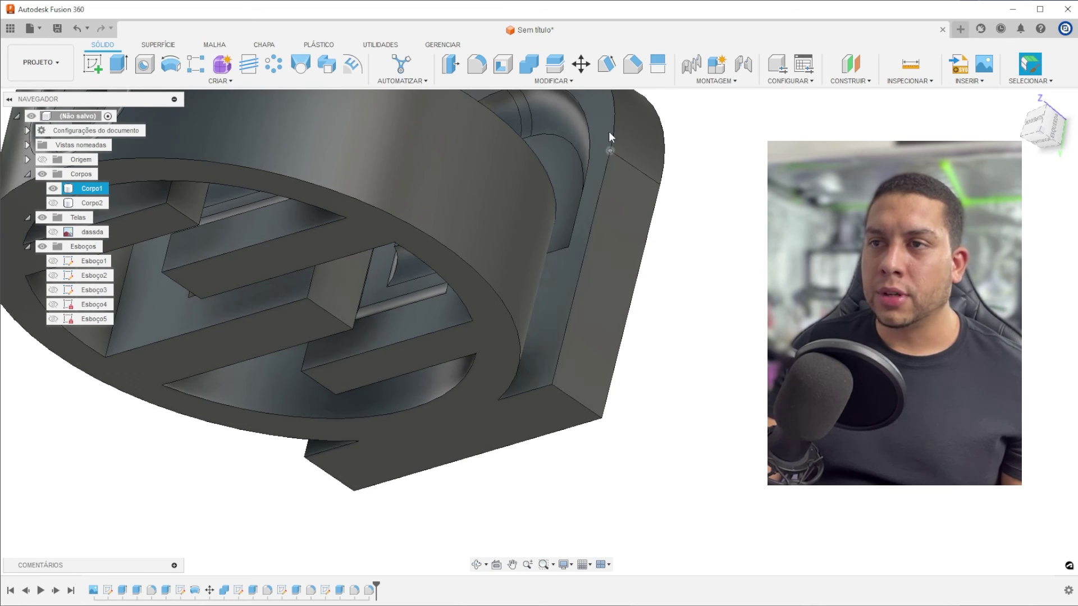
left_click(632, 61)
left_click(572, 397)
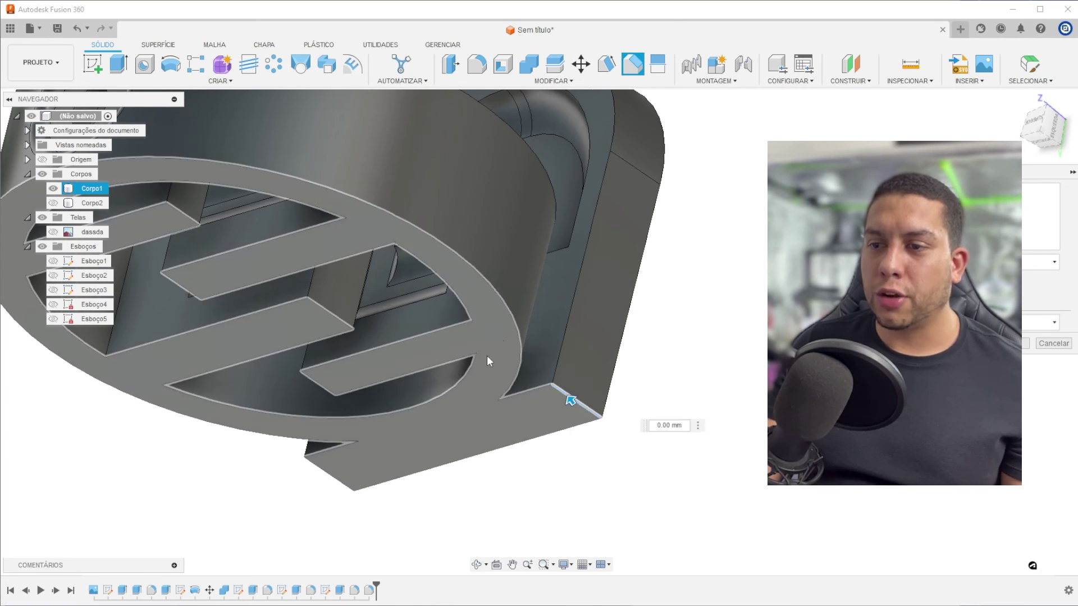
middle_click_drag(487, 360, 548, 337, "shift")
left_click(344, 461)
middle_click_drag(378, 429, 520, 428, "shift")
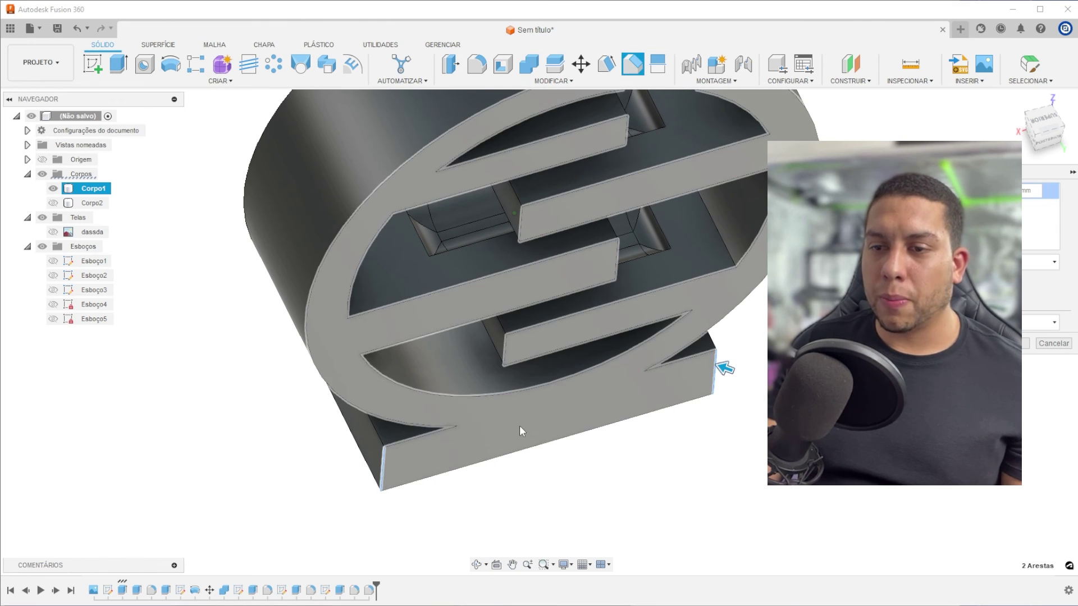
left_click_drag(684, 368, 667, 367)
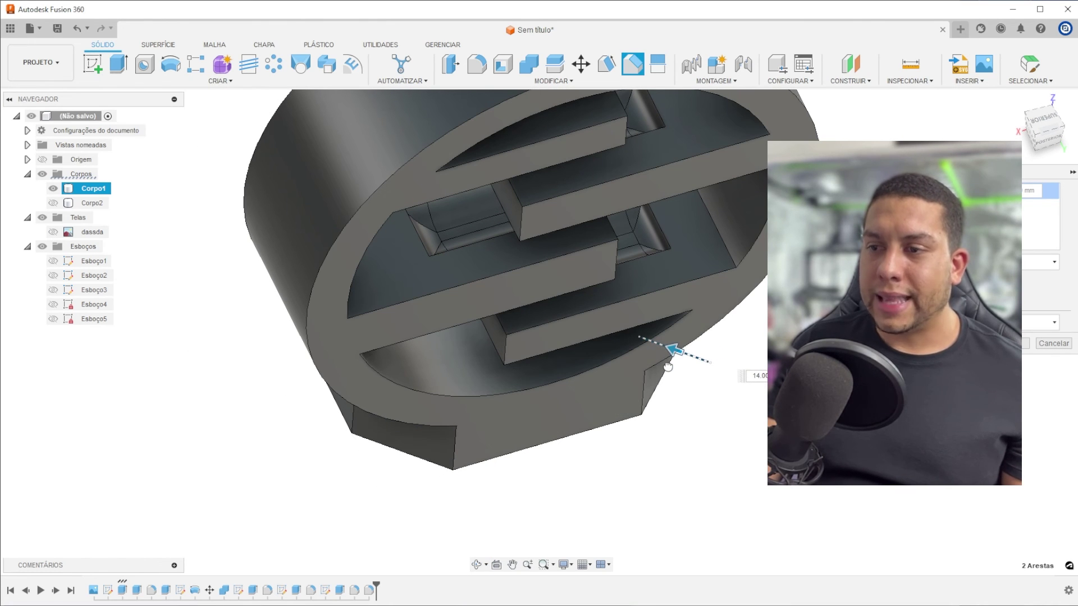
scroll(645, 415, "down", 2)
middle_click_drag(645, 415, 569, 473, "shift")
key("Return")
Step: Chamfer the ring's outer circular edges on both of its flat faces by 5 mm
scroll(570, 474, "down", 2)
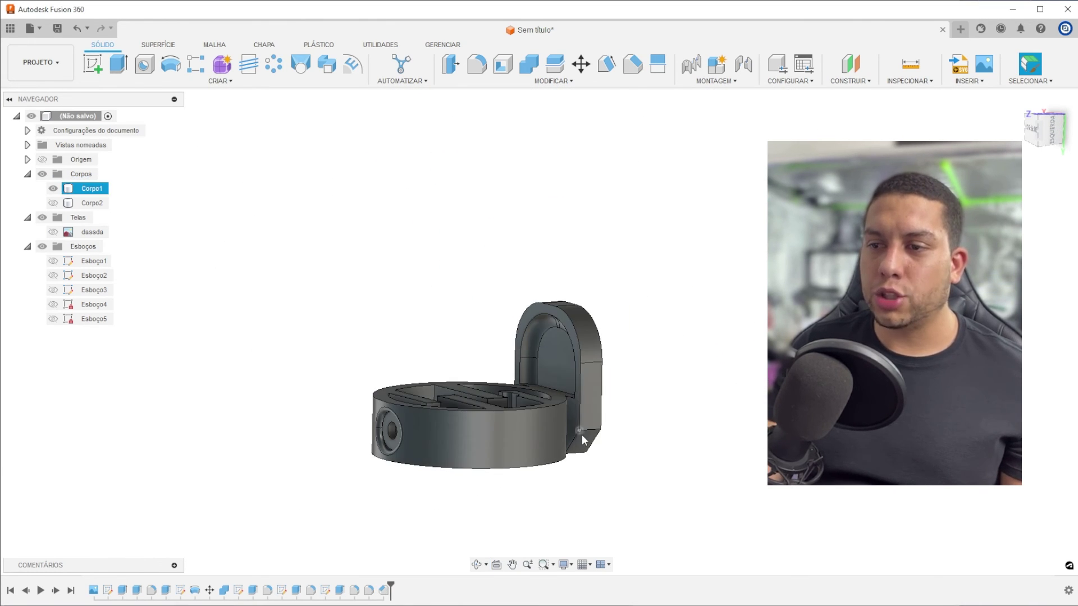
middle_click_drag(582, 435, 600, 463, "shift")
scroll(356, 325, "up", 2)
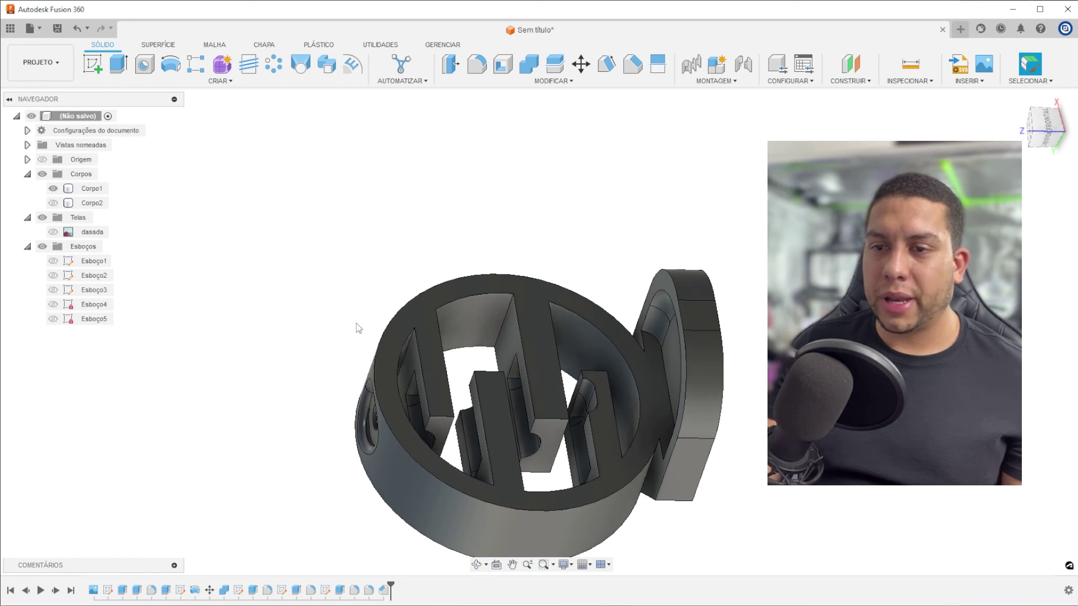
middle_click_drag(391, 381, 464, 269, "shift")
scroll(357, 441, "up", 6)
scroll(450, 432, "down", 3)
left_click(425, 230)
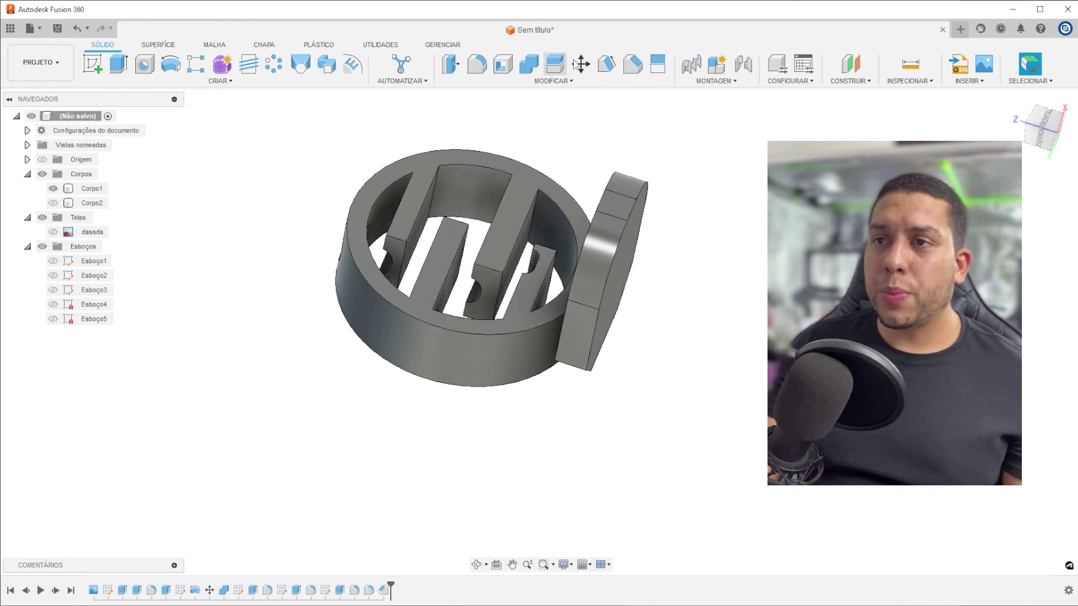
left_click(632, 63)
left_click(404, 162)
scroll(405, 161, "up", 2)
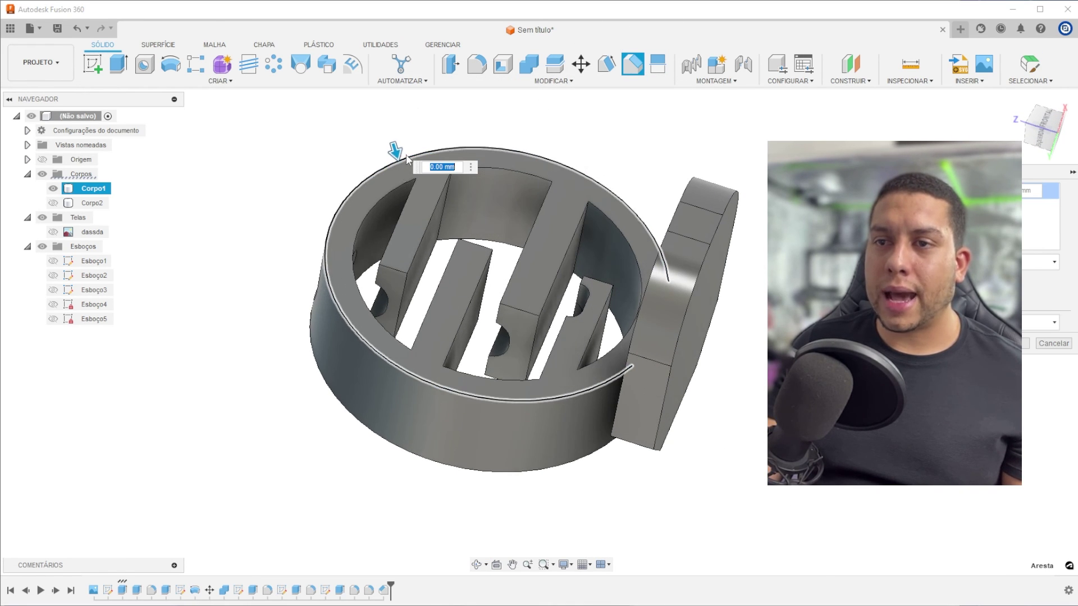
left_click_drag(397, 153, 402, 178)
middle_click_drag(390, 179, 302, 341, "shift")
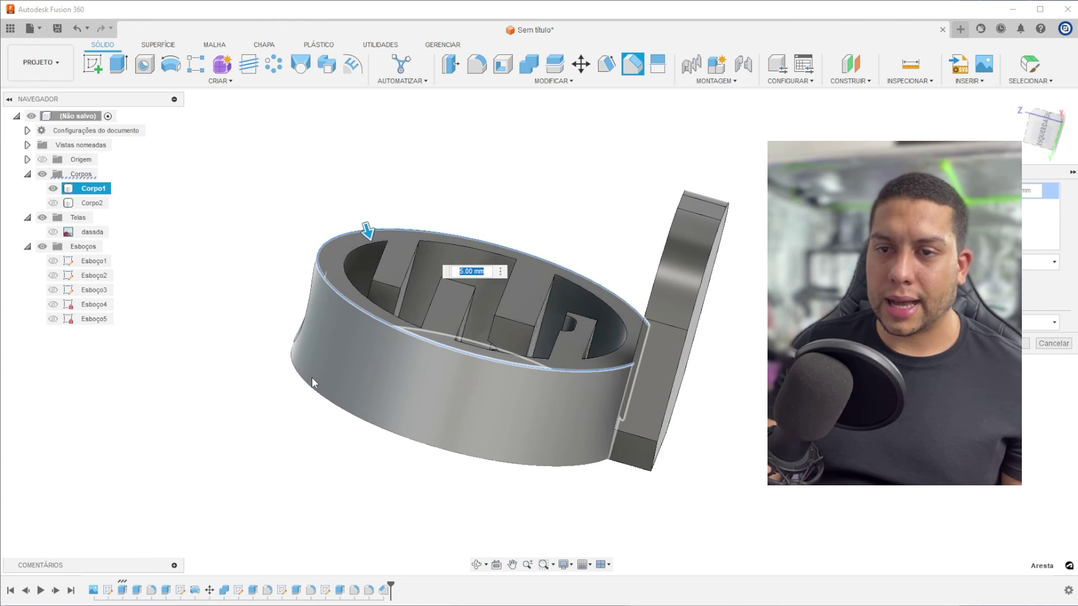
left_click(313, 388)
scroll(320, 243, "down", 2)
middle_click_drag(314, 245, 454, 249, "shift")
scroll(384, 238, "up", 3)
key("Return")
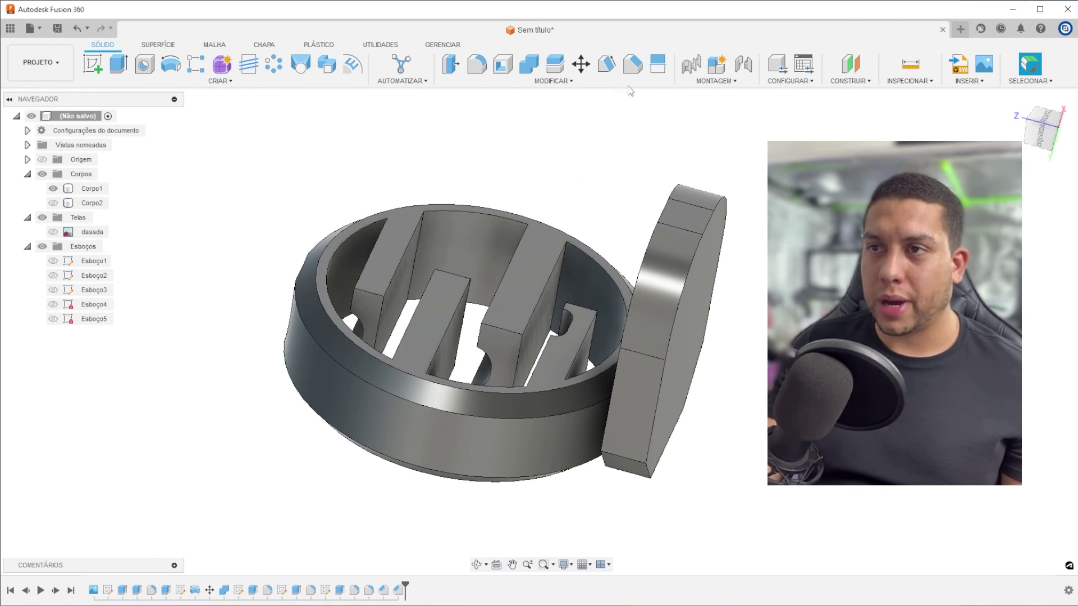
Step: Chamfer all edges of the front and rear faces of the ring and shelves by 1 mm
left_click(633, 63)
scroll(380, 219, "up", 3)
left_click(379, 219)
type("1")
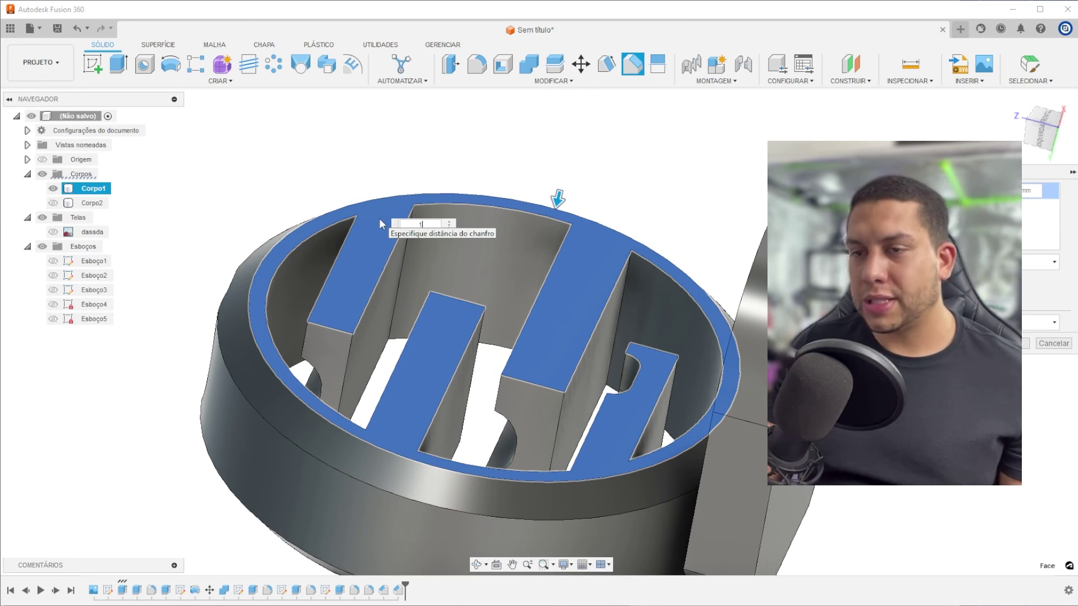
scroll(474, 176, "down", 3)
middle_click_drag(477, 177, 479, 190, "shift")
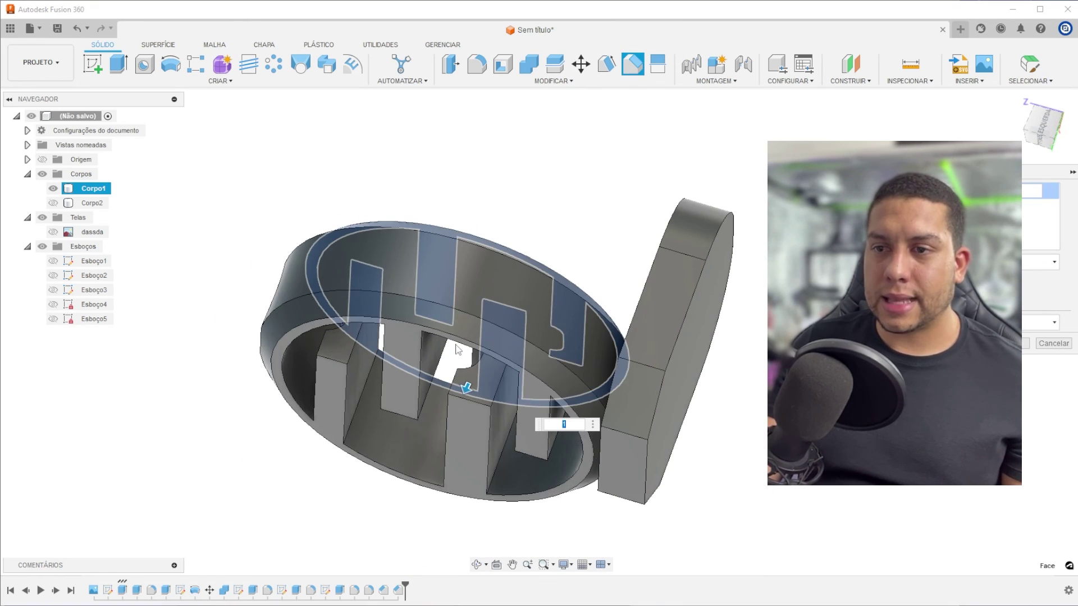
middle_click_drag(458, 349, 584, 278, "shift")
scroll(487, 291, "up", 3)
key("Return")
Step: Examine the chamfered ring, the shelves and the base tray from the front
scroll(487, 291, "down", 3)
scroll(698, 270, "down", 2)
middle_click_drag(584, 278, 650, 309)
scroll(632, 365, "up", 2)
scroll(584, 318, "up", 2)
middle_click_drag(552, 267, 551, 244)
scroll(584, 317, "down", 3)
scroll(550, 247, "up", 2)
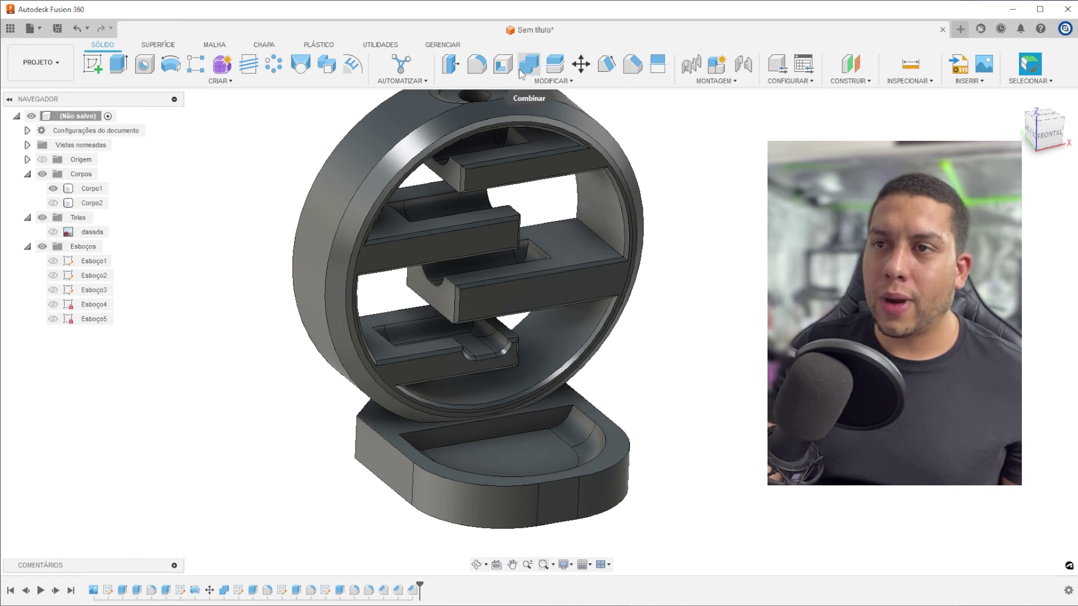
Step: Show the reference canvas dassda and hide the body Corpo1 to view the original design
middle_click_drag(590, 187, 597, 253, "shift")
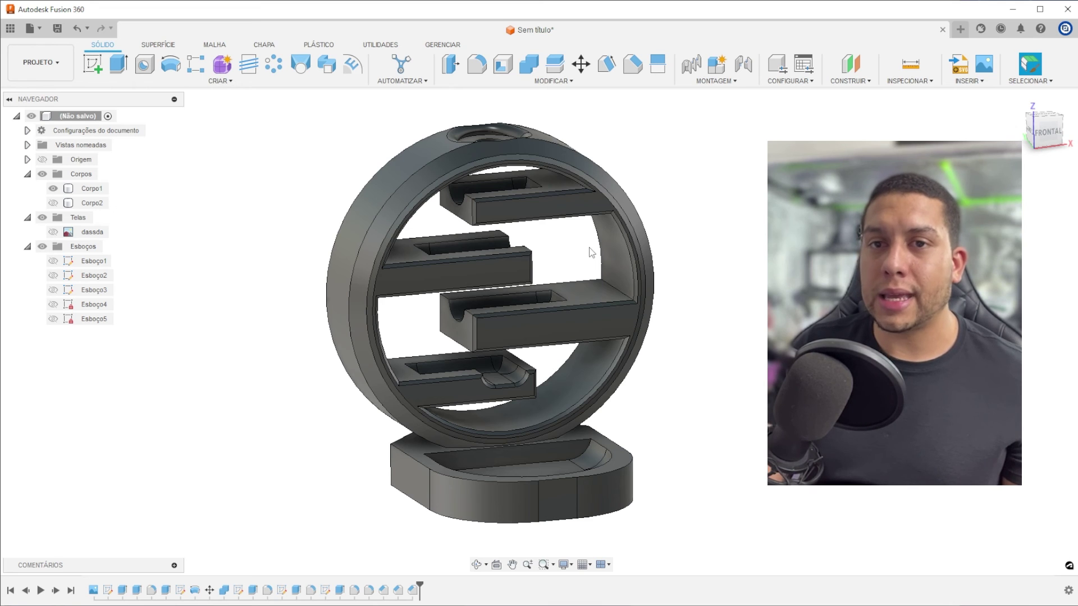
left_click(53, 231)
left_click(53, 189)
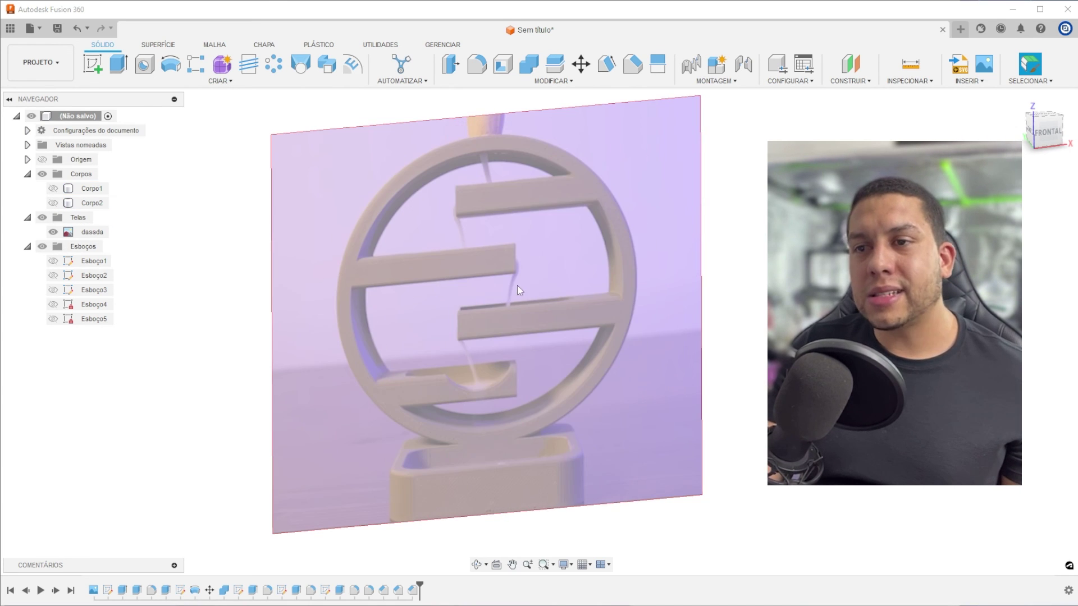
Step: Show the body Corpo1 again and hide the reference canvas dassda, leaving Corpo2 hidden
scroll(517, 286, "up", 3)
left_click(53, 202)
left_click(53, 189)
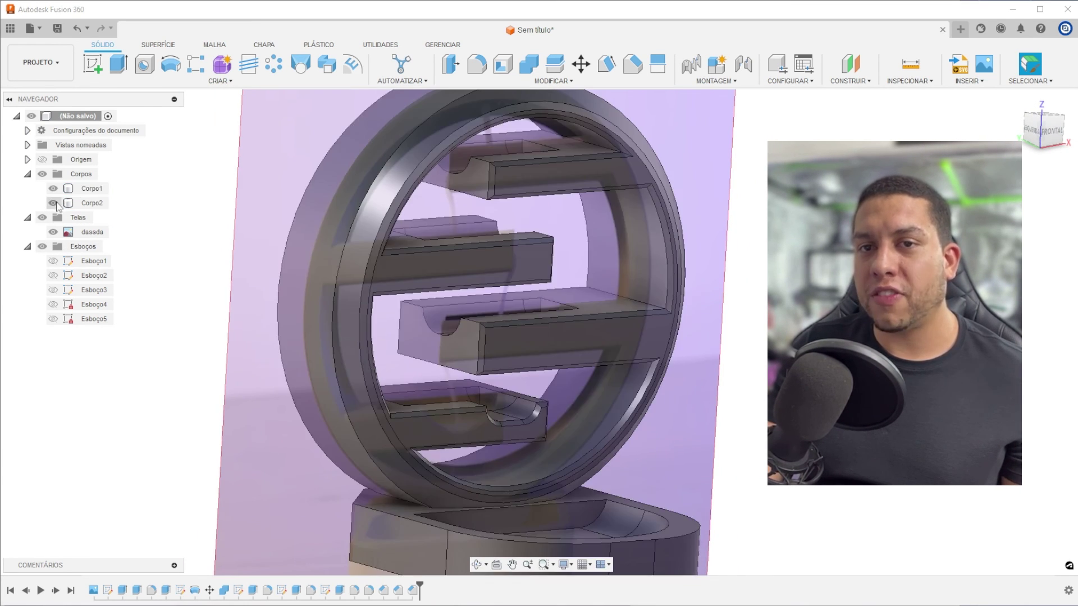
left_click(53, 231)
scroll(610, 272, "down", 3)
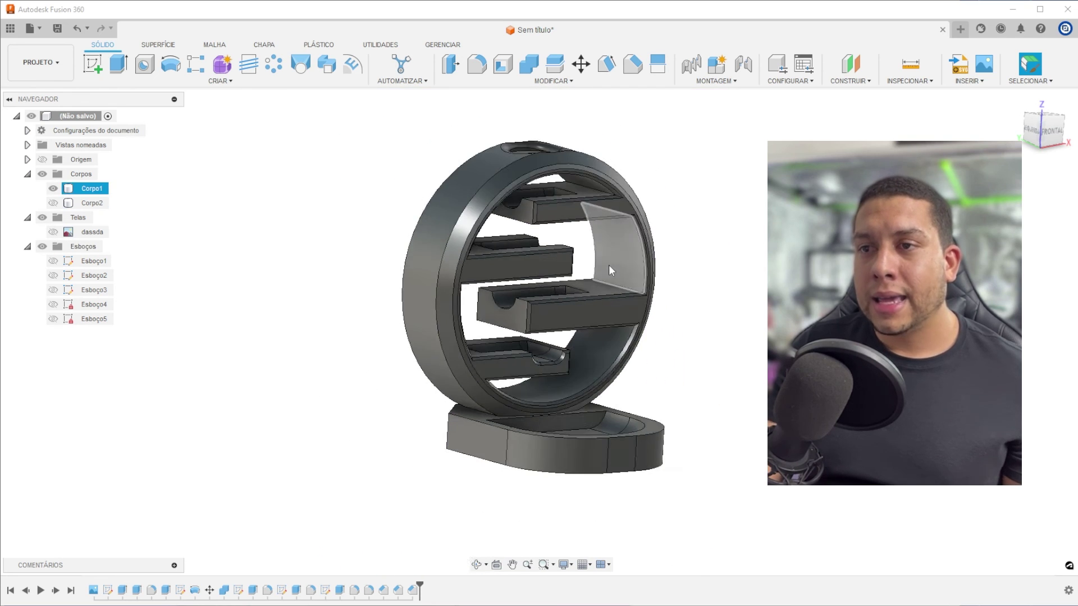
middle_click_drag(610, 271, 568, 356, "shift")
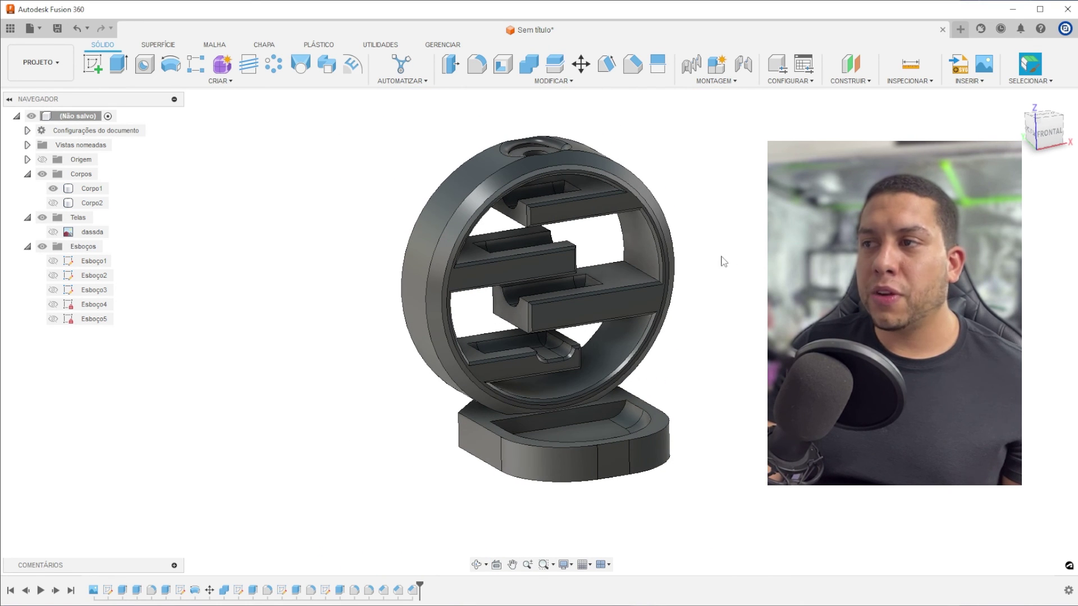
scroll(719, 261, "up", 3)
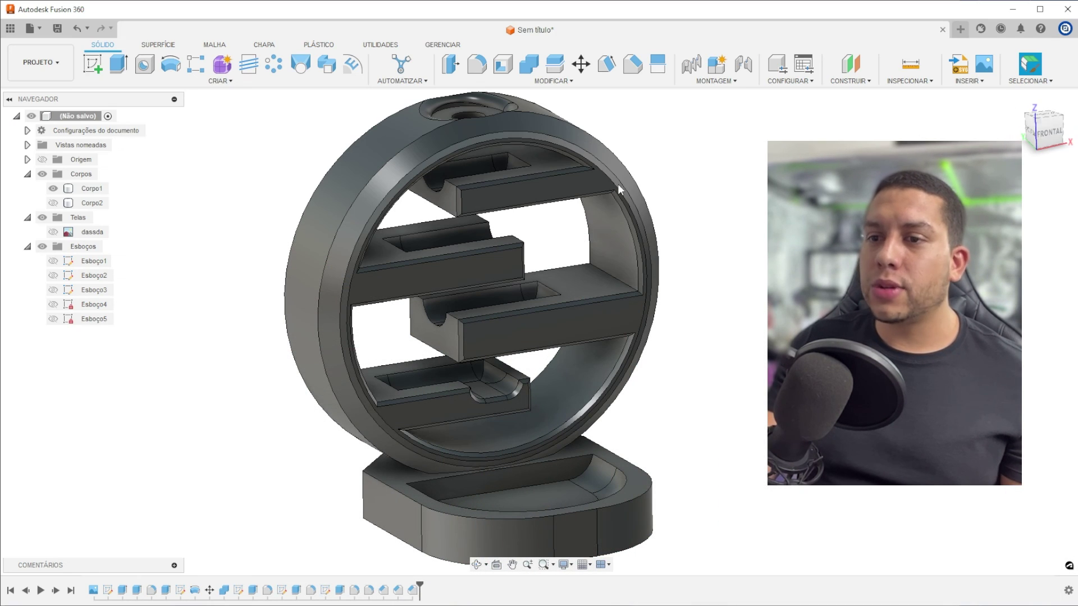
Step: Start saving the whole design as a mesh, with the format STL (Binário) and the unit type Milímetro
right_click(83, 117)
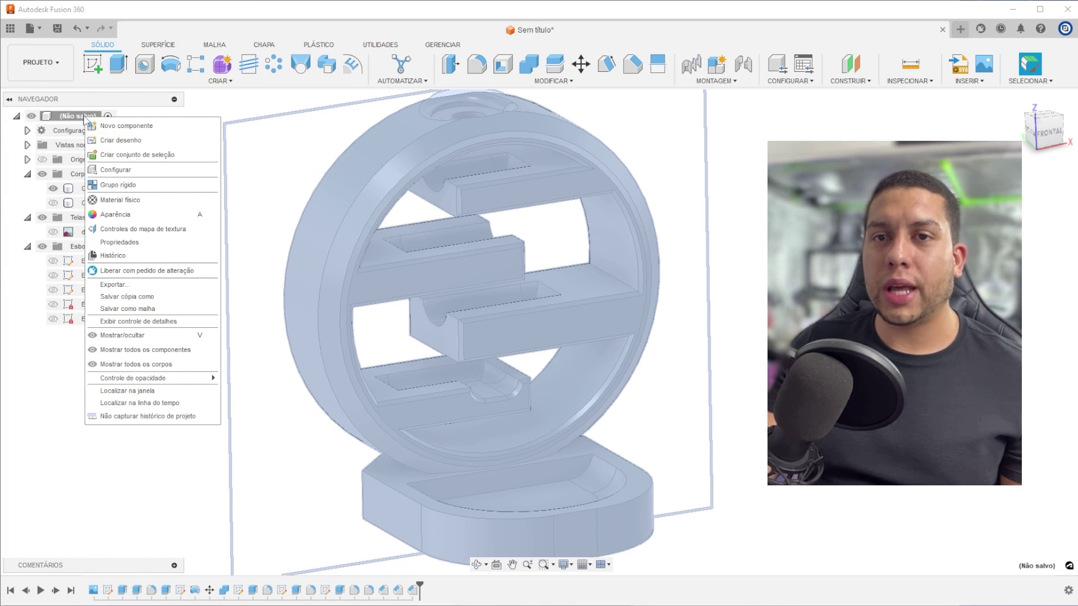
left_click(130, 309)
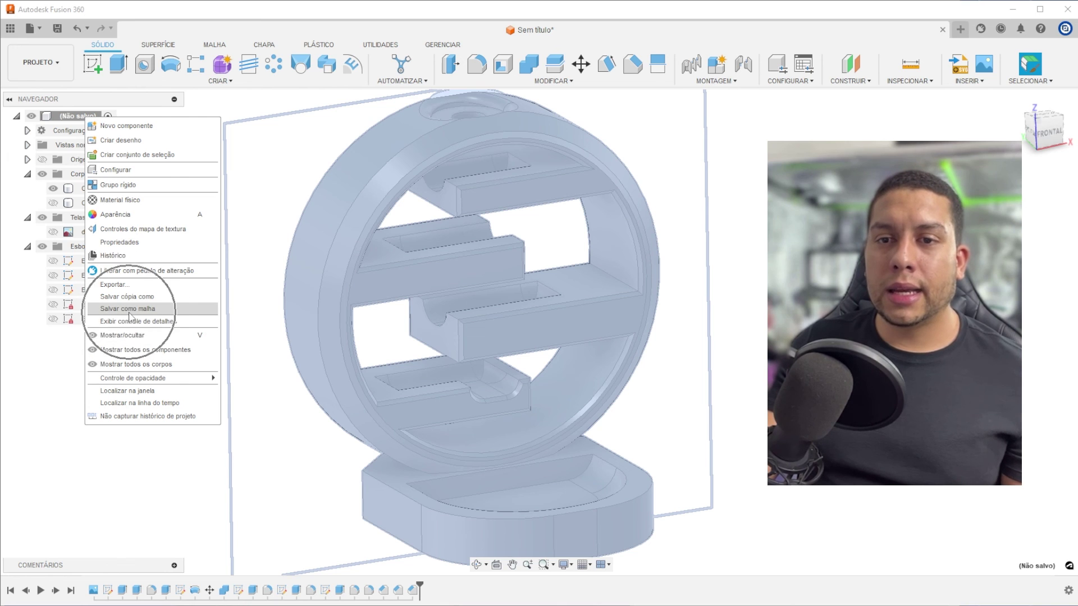
left_click(601, 208)
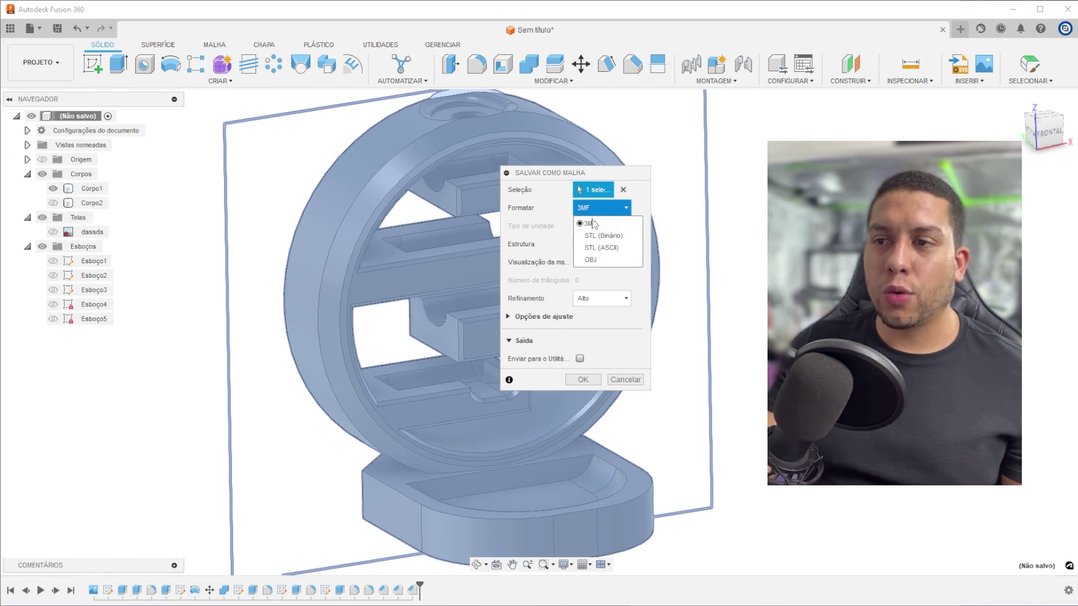
left_click(595, 232)
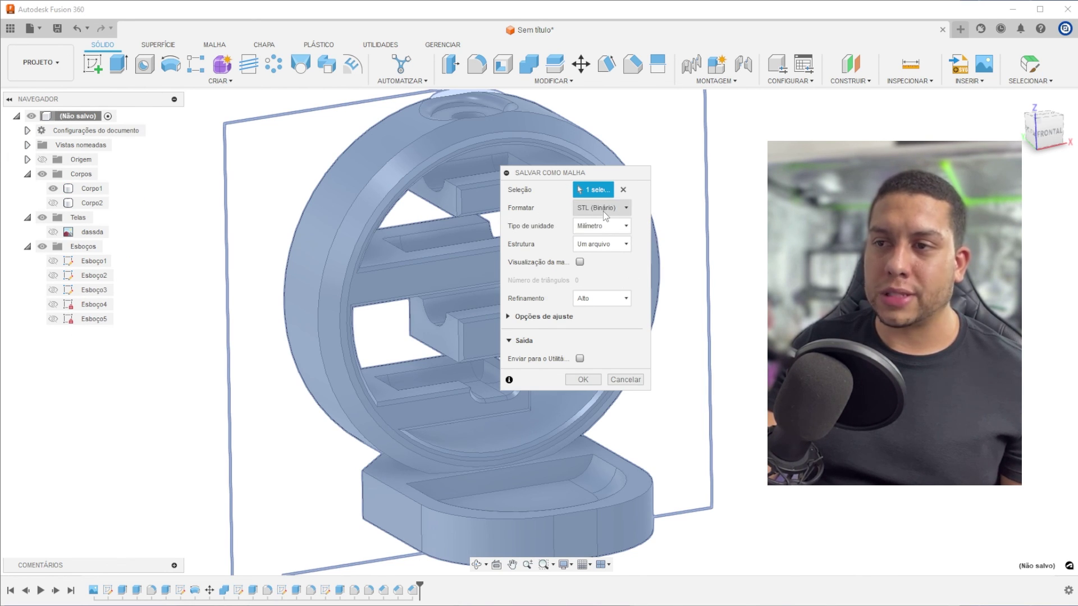
left_click(602, 229)
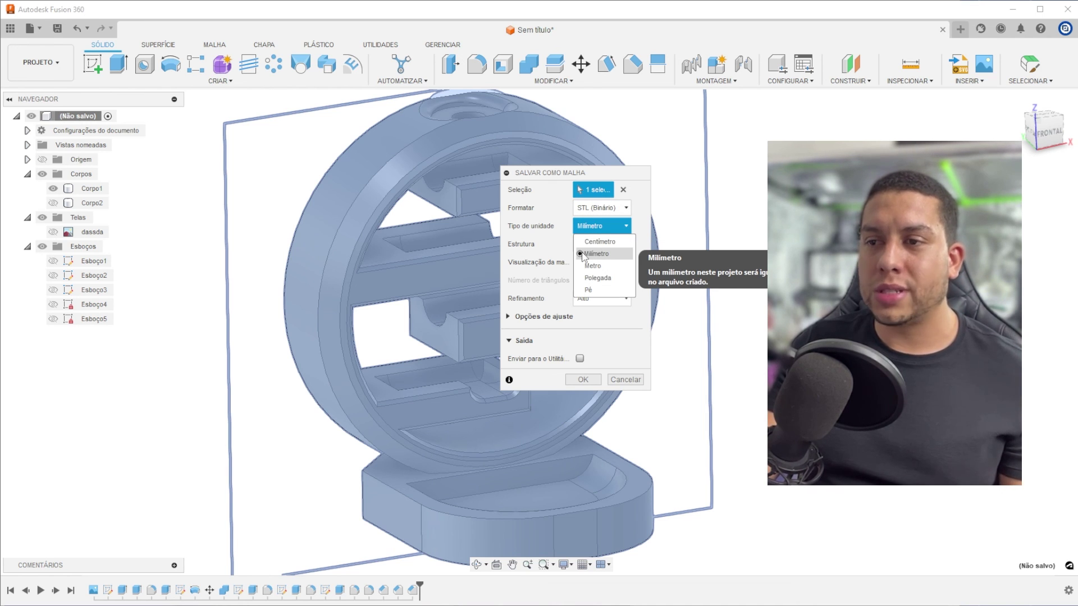
left_click(604, 254)
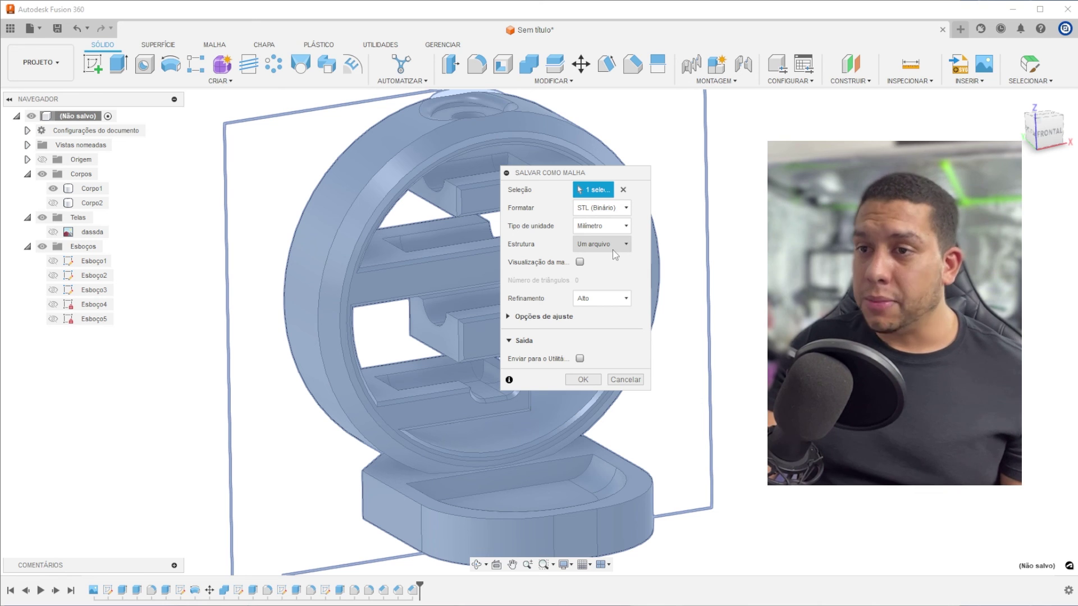
Step: Set the mesh refinement to Alto and confirm the export settings
left_click(601, 302)
left_click(589, 314)
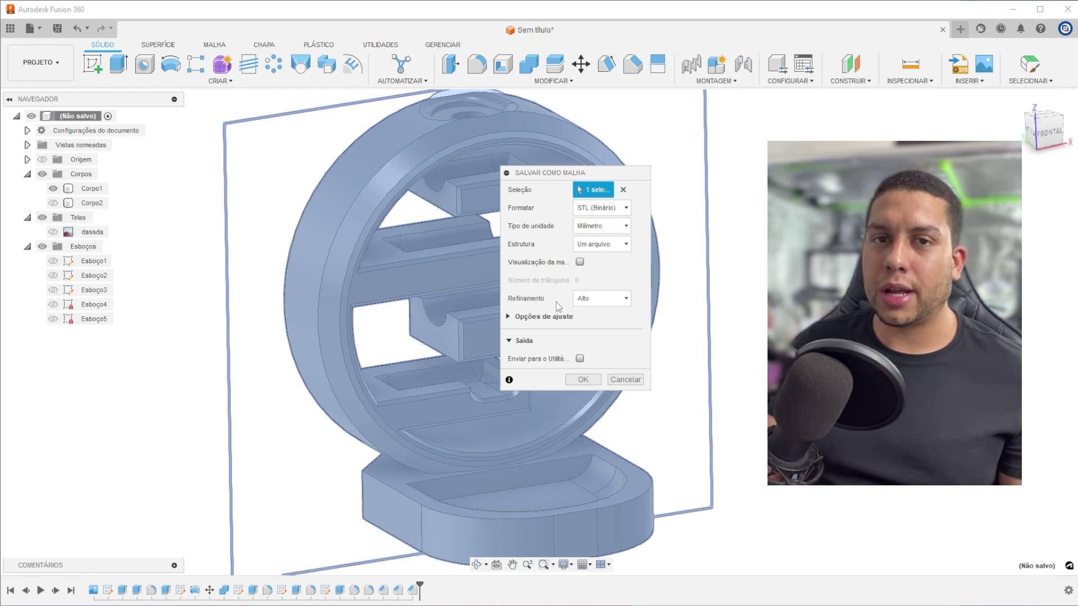
left_click(590, 301)
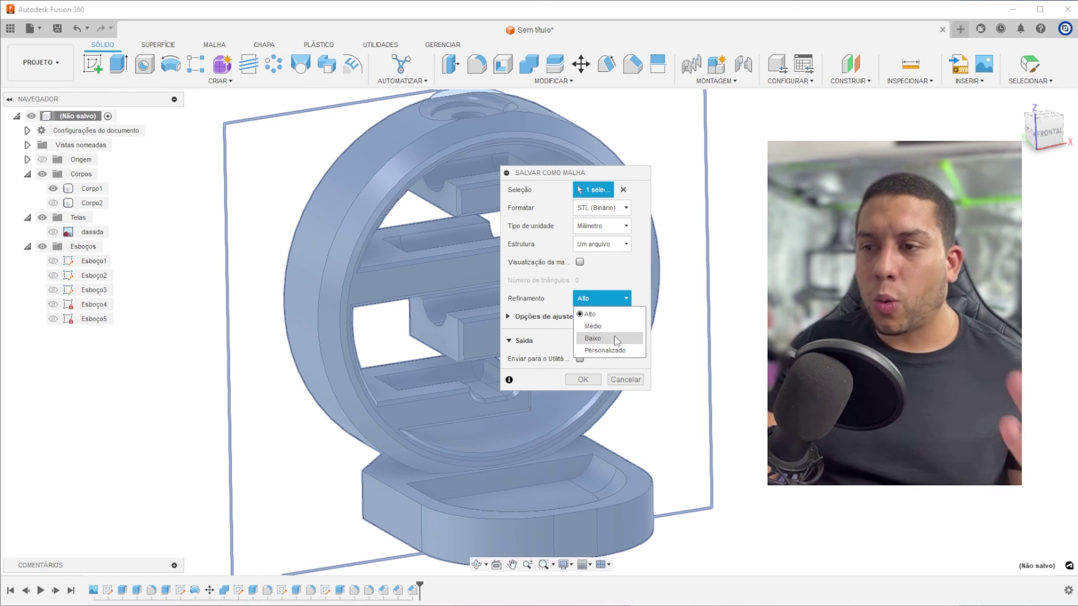
left_click(637, 277)
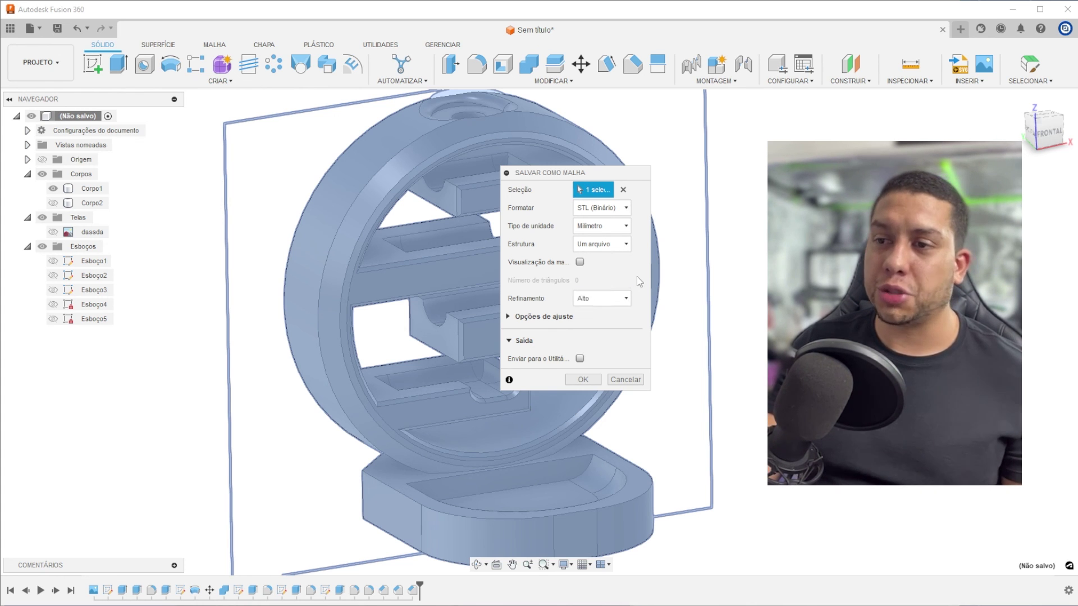
left_click(583, 380)
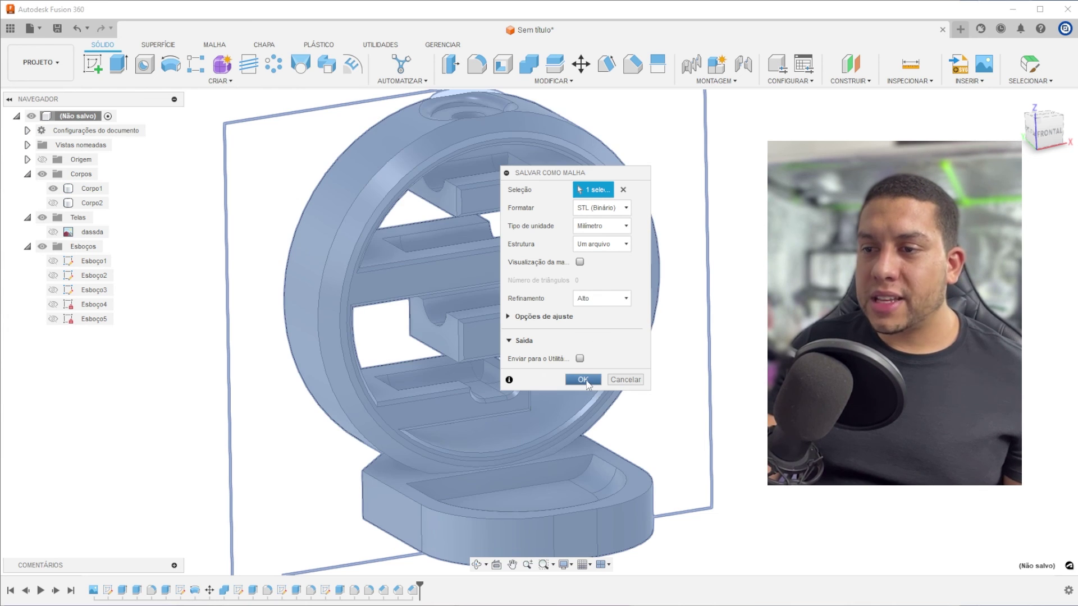